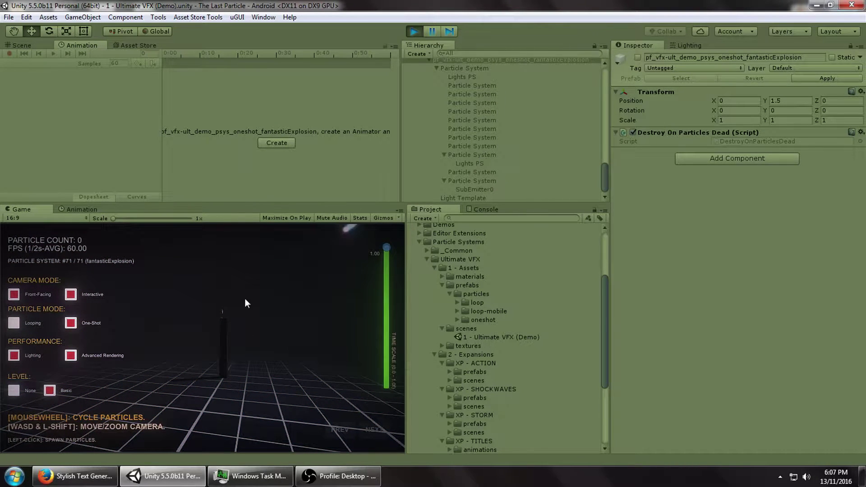
Spawn the one-shot fantasticExplosion effect repeatedly at different spots in the running demo to examine how it looks
{"action": "left_click", "coordinate": [212, 299]}
{"action": "left_click", "coordinate": [143, 309]}
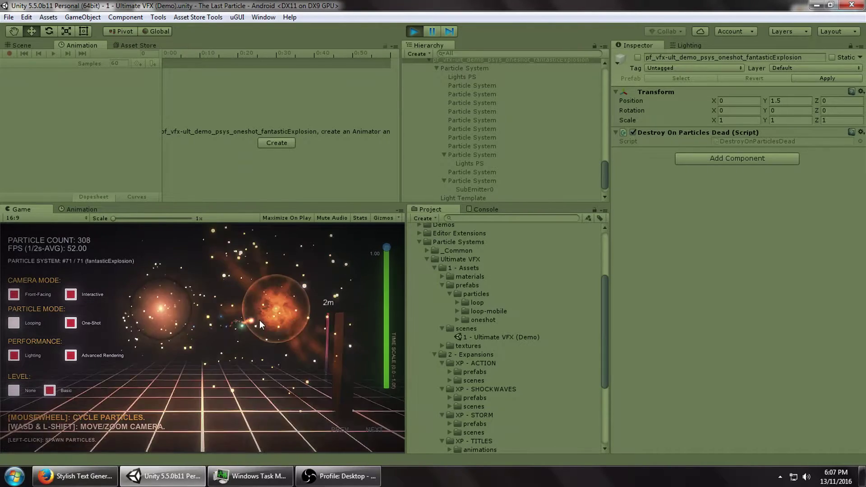
{"action": "left_click", "coordinate": [211, 300]}
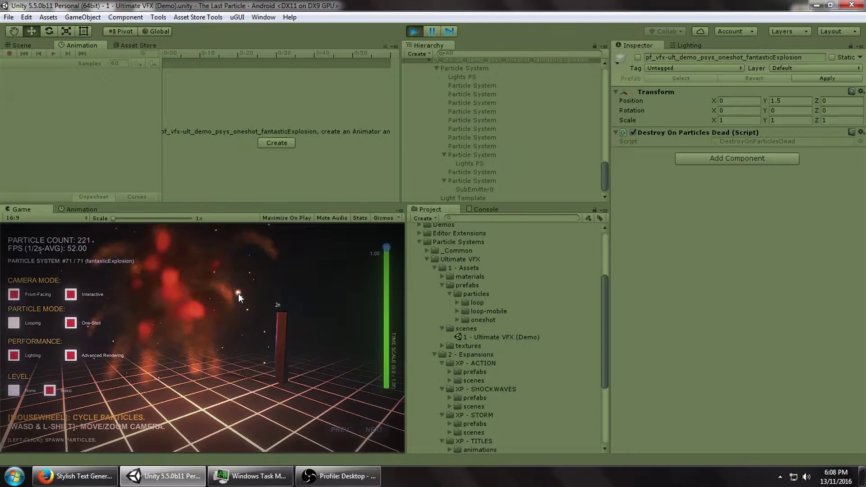
{"action": "left_click", "coordinate": [240, 295]}
{"action": "left_click", "coordinate": [151, 289]}
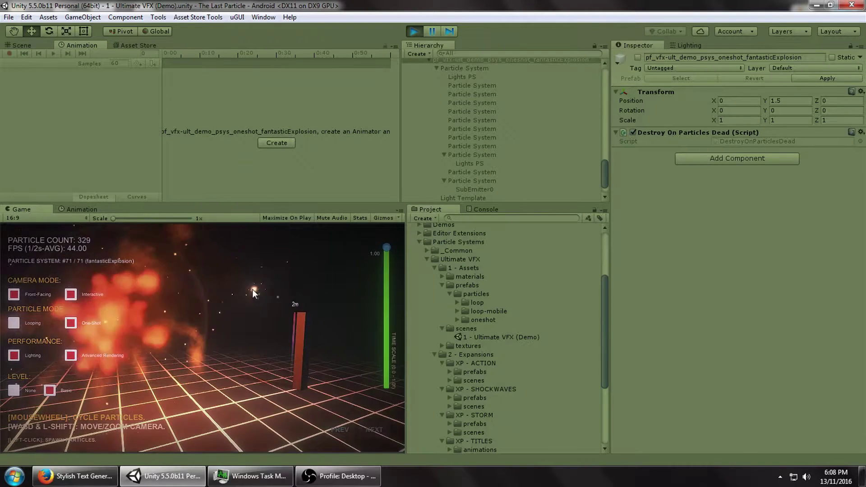
{"action": "left_click", "coordinate": [253, 290]}
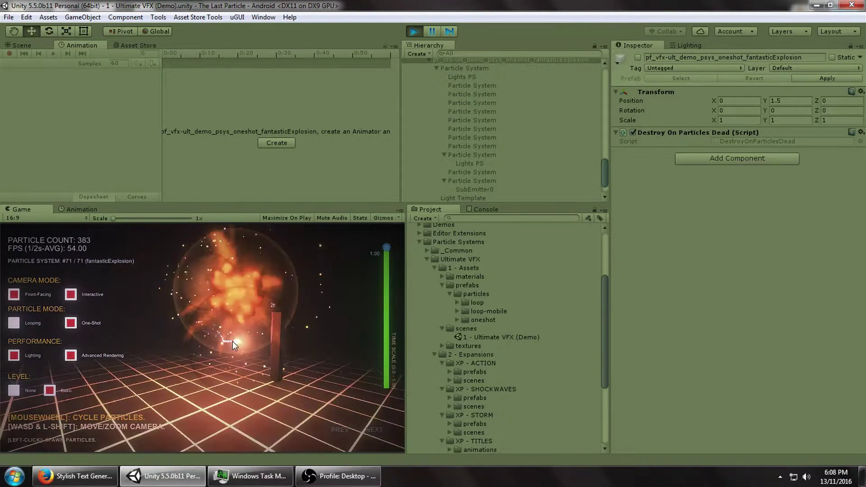
{"action": "left_click", "coordinate": [118, 340]}
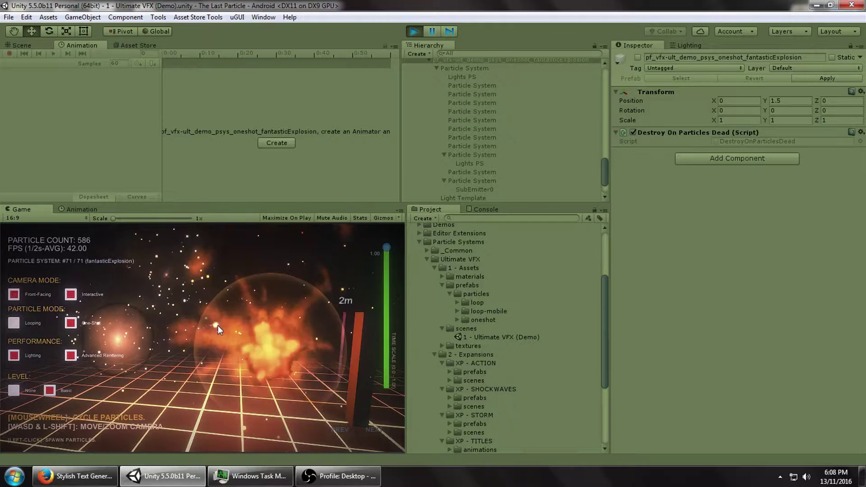
{"action": "left_click", "coordinate": [218, 324]}
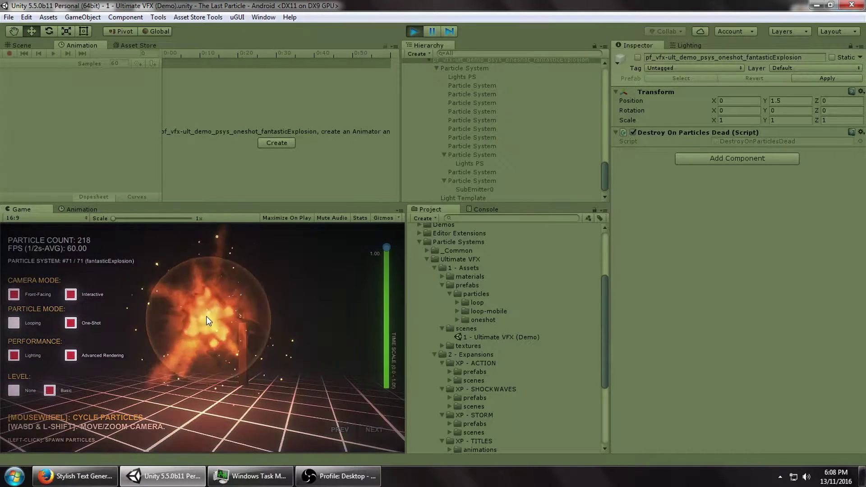
{"action": "left_click", "coordinate": [221, 287]}
{"action": "left_click", "coordinate": [167, 352]}
{"action": "left_click", "coordinate": [241, 334]}
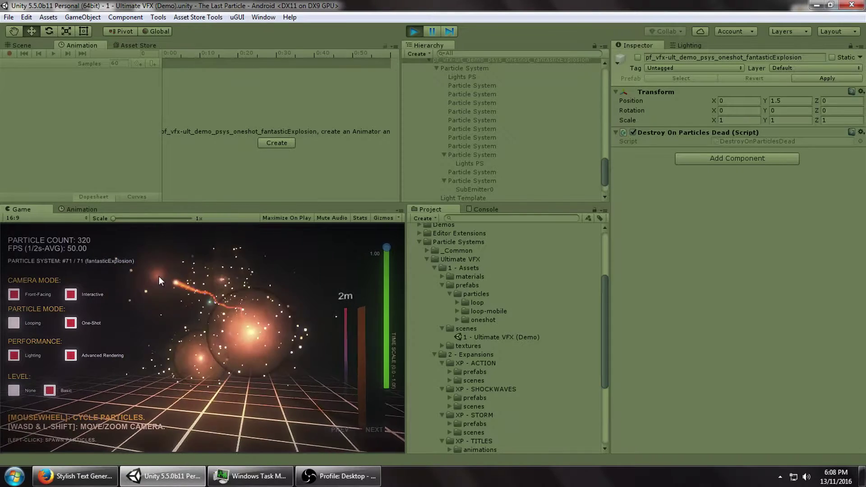
{"action": "left_click", "coordinate": [159, 276]}
{"action": "left_click", "coordinate": [169, 337]}
{"action": "left_click", "coordinate": [243, 287]}
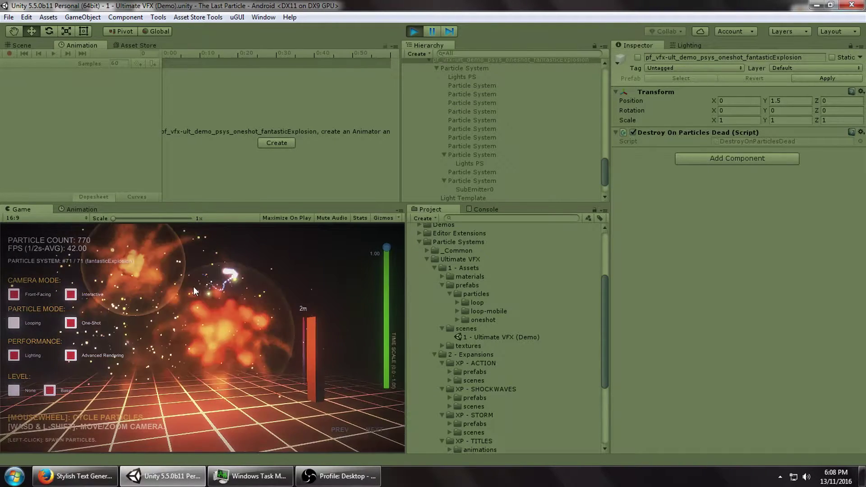
Stop play mode and deactivate the Particle Systems parent object, with its children collapsed in the hierarchy
{"action": "left_click", "coordinate": [414, 30]}
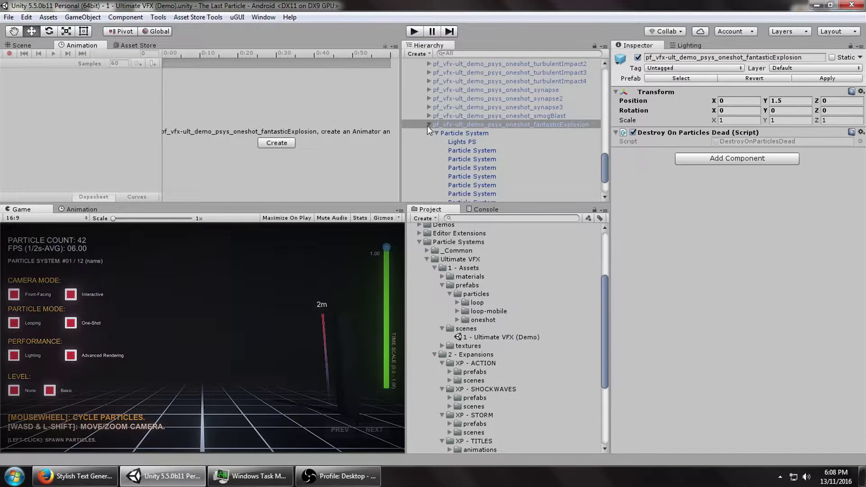
{"action": "left_click", "coordinate": [428, 125]}
{"action": "scroll", "coordinate": [603, 171], "scroll_direction": "up", "scroll_amount": 15}
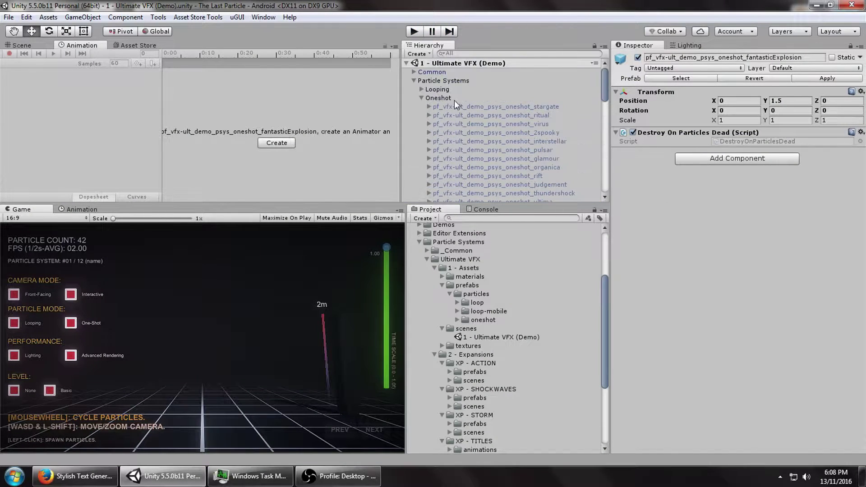
{"action": "left_click", "coordinate": [421, 98]}
{"action": "left_click", "coordinate": [413, 81]}
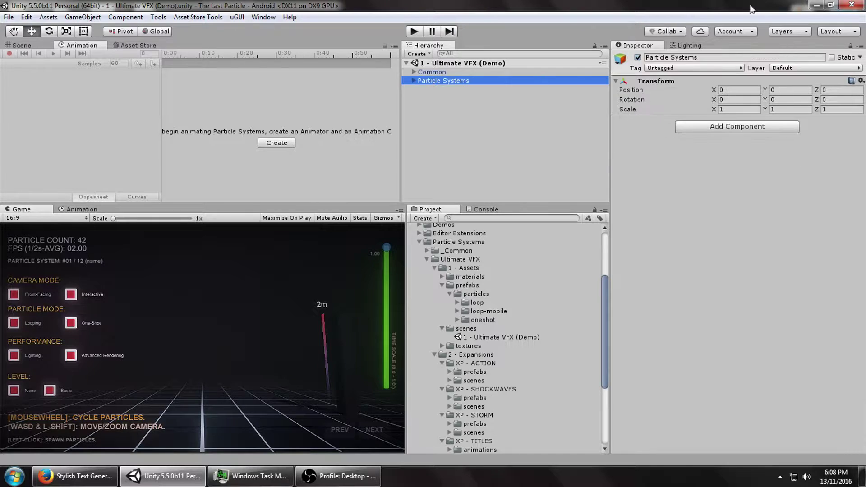
{"action": "left_click", "coordinate": [638, 58]}
Create a new Particle System, resetting its transform and setting its Y position to 1.5
{"action": "left_click", "coordinate": [420, 54]}
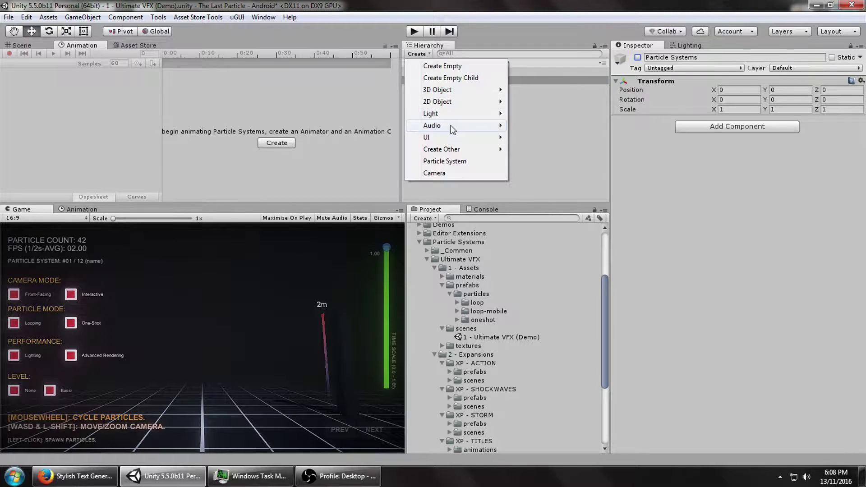
{"action": "left_click", "coordinate": [451, 164]}
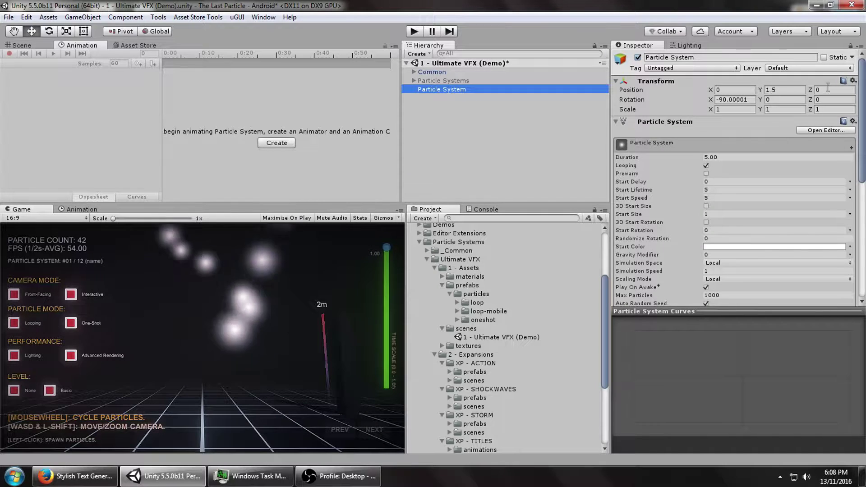
{"action": "left_click", "coordinate": [853, 80]}
{"action": "left_click", "coordinate": [813, 90]}
{"action": "left_click", "coordinate": [785, 89]}
{"action": "type", "text": "1.5"}
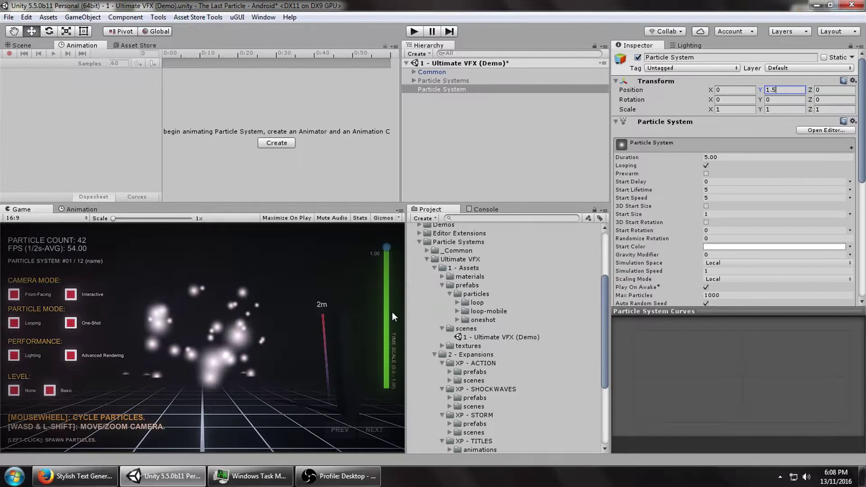
Reduce the new particle system's Start Size to 0.49
{"action": "scroll", "coordinate": [736, 203], "scroll_direction": "down", "scroll_amount": 1}
{"action": "scroll", "coordinate": [726, 97], "scroll_direction": "down", "scroll_amount": 5}
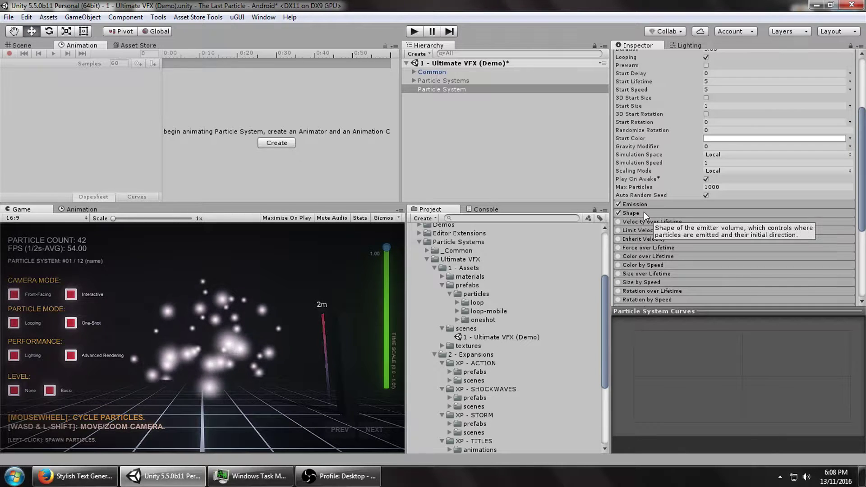
{"action": "left_click_drag", "start_coordinate": [862, 173], "coordinate": [863, 186]}
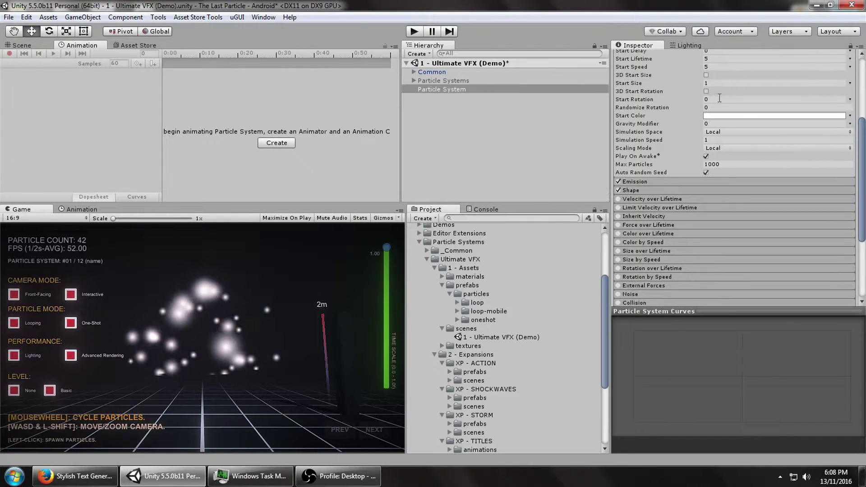
{"action": "left_click_drag", "start_coordinate": [669, 86], "coordinate": [653, 88]}
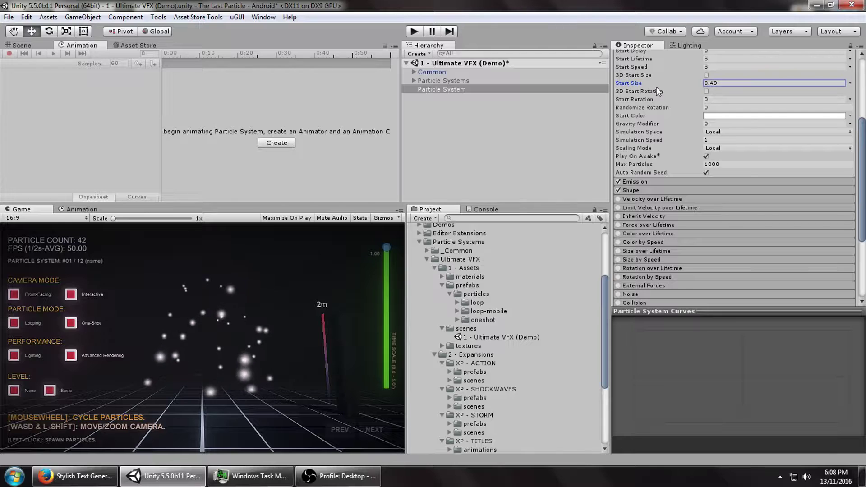
Assign the material mat_vfx-ult_particle_sprite_point-add_sp[1.0] to the particle system's Renderer module
{"action": "scroll", "coordinate": [656, 239], "scroll_direction": "down", "scroll_amount": 5}
{"action": "scroll", "coordinate": [859, 297], "scroll_direction": "down", "scroll_amount": 7}
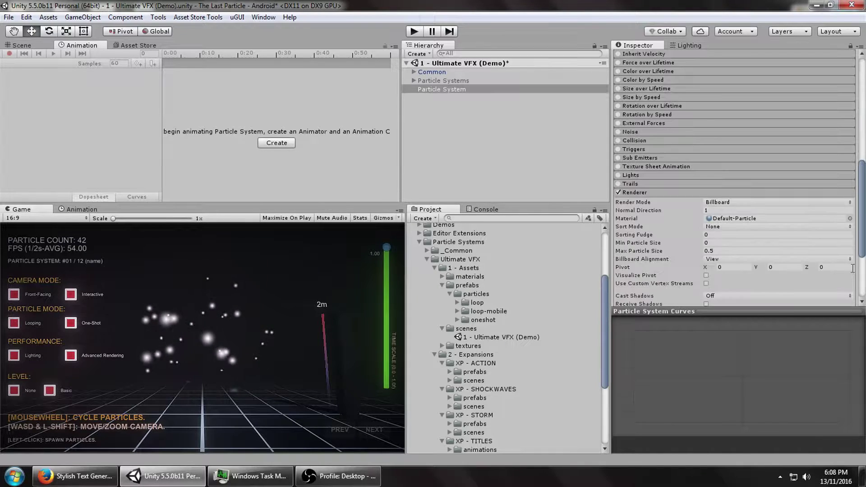
{"action": "left_click", "coordinate": [850, 220]}
{"action": "type", "text": "point"}
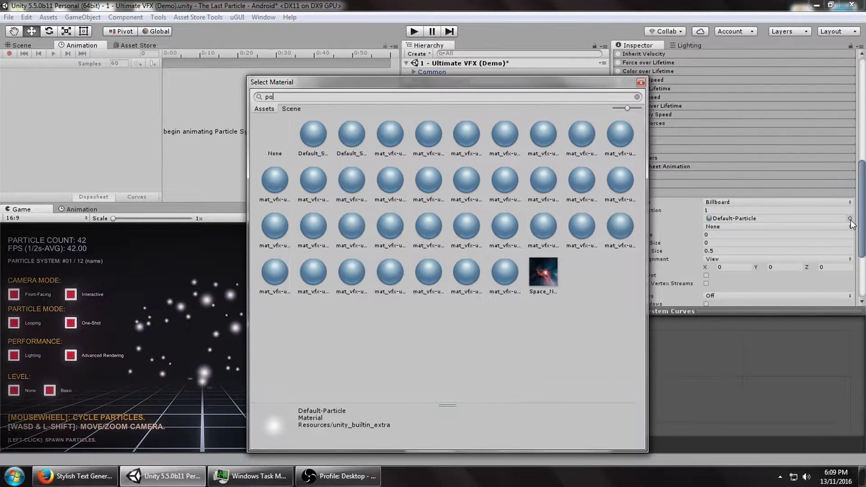
{"action": "left_click", "coordinate": [429, 136]}
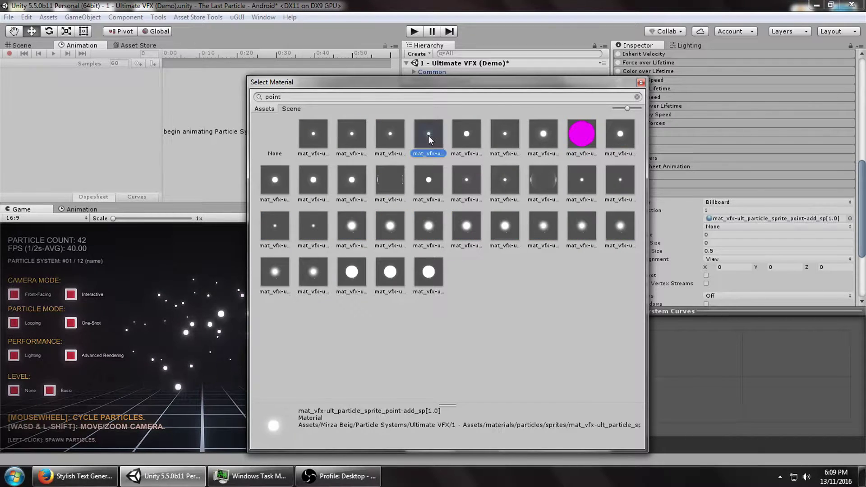
{"action": "double_click", "coordinate": [428, 139]}
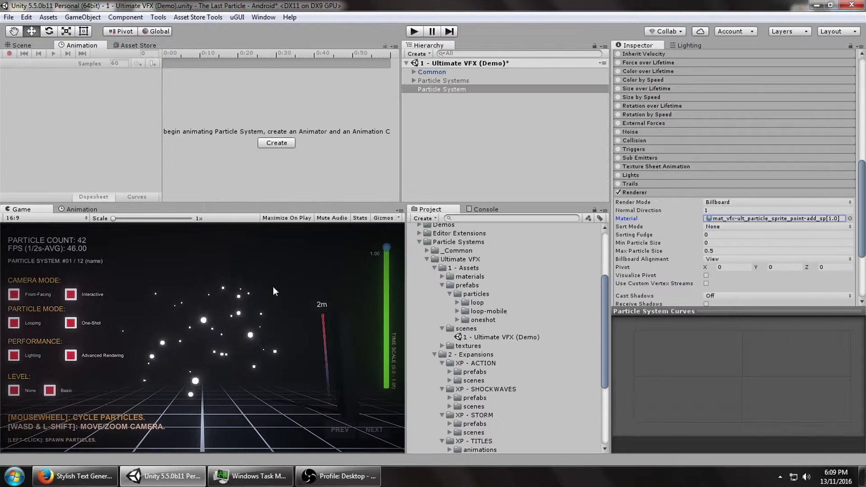
Set the particle system's Start Color to a slightly desaturated orange-red, about FF481E
{"action": "scroll", "coordinate": [837, 190], "scroll_direction": "up", "scroll_amount": 15}
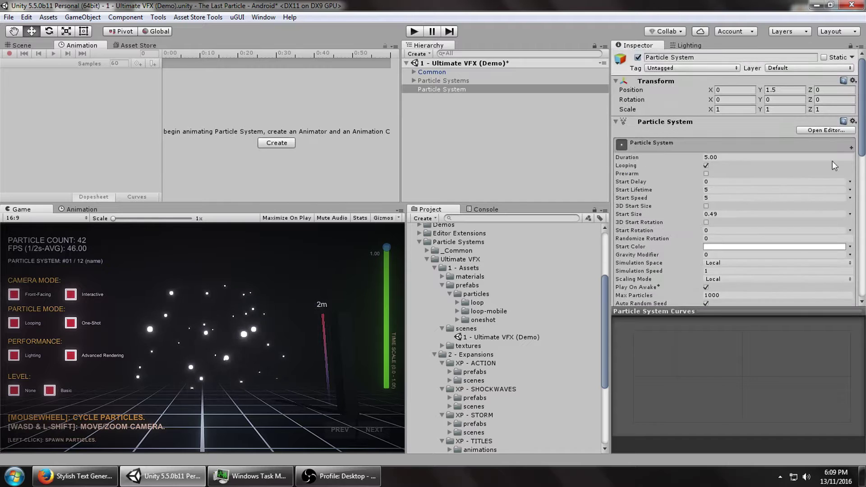
{"action": "left_click", "coordinate": [720, 247]}
{"action": "left_click", "coordinate": [553, 253]}
{"action": "left_click_drag", "start_coordinate": [570, 321], "coordinate": [573, 328]}
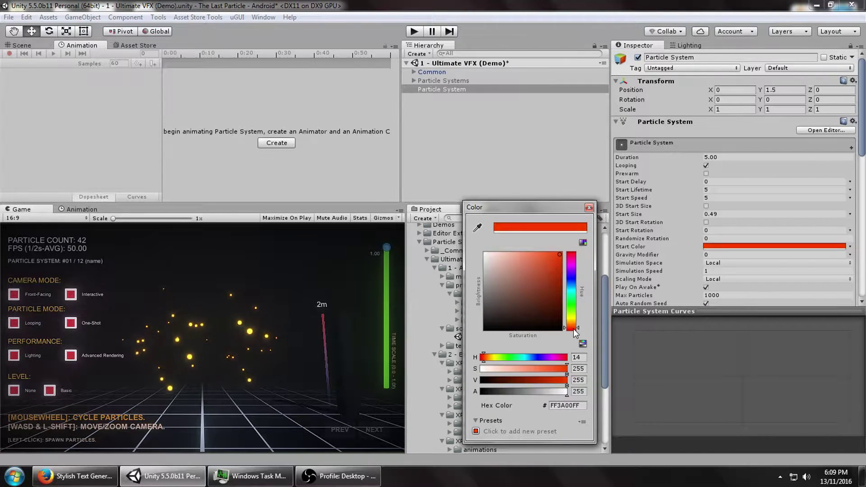
{"action": "left_click_drag", "start_coordinate": [557, 256], "coordinate": [551, 247]}
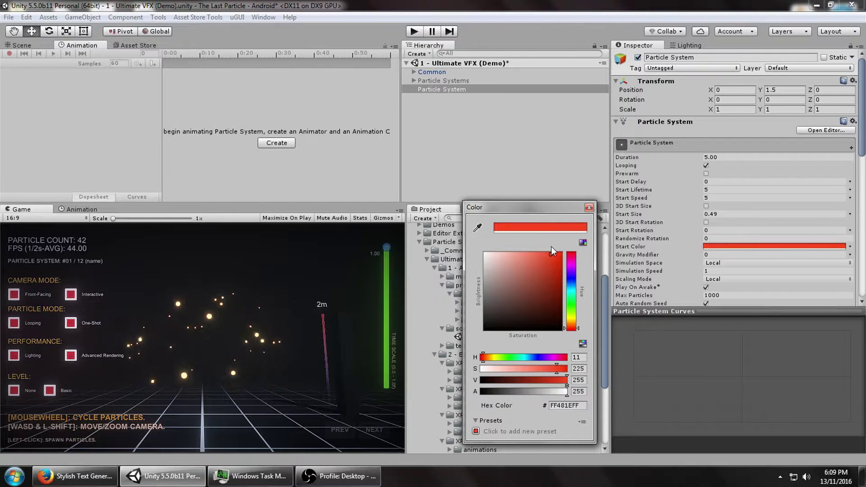
{"action": "left_click", "coordinate": [590, 207]}
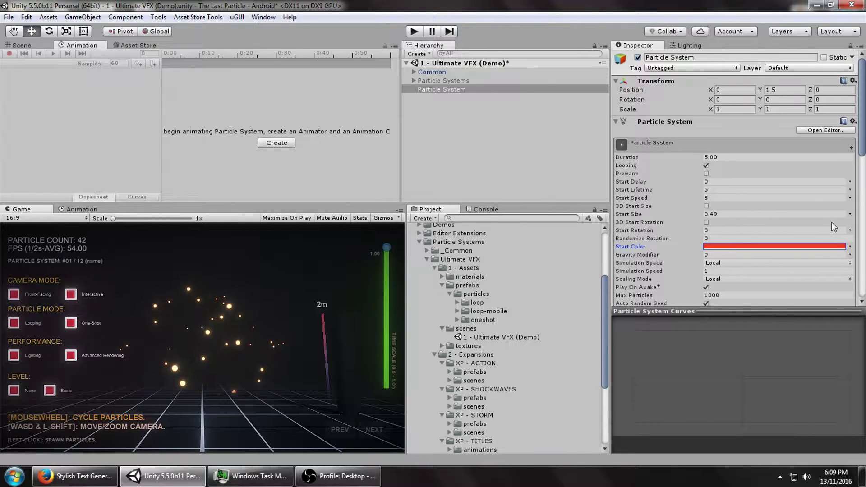
Make the Start Size random between two constants, 0.25 and 0.5
{"action": "left_click", "coordinate": [850, 214]}
{"action": "left_click", "coordinate": [769, 247]}
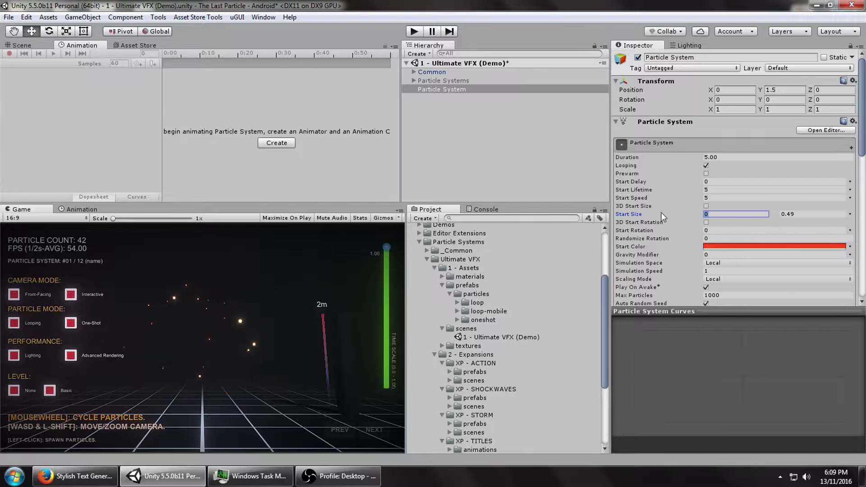
{"action": "type", "text": ".25"}
{"action": "left_click", "coordinate": [789, 215]}
{"action": "type", "text": "0.5"}
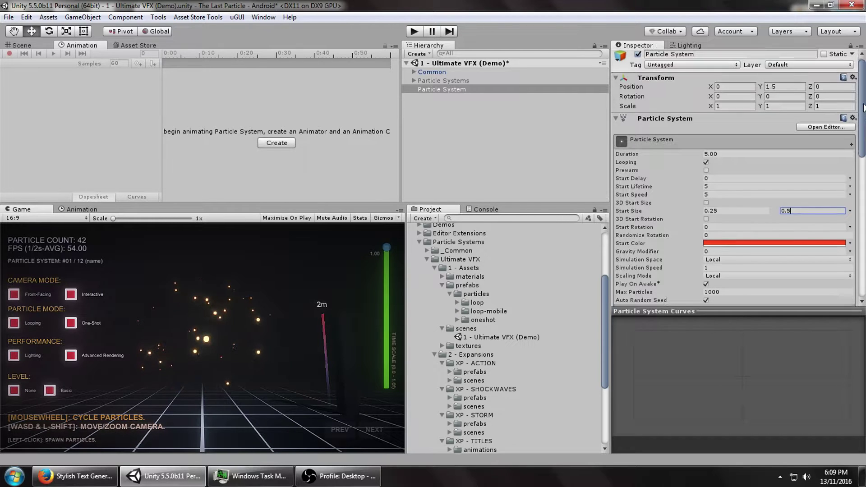
Expand the particle system's Shape module and show the emitter in the Scene view with Shaded draw mode
{"action": "scroll", "coordinate": [814, 161], "scroll_direction": "down", "scroll_amount": 5}
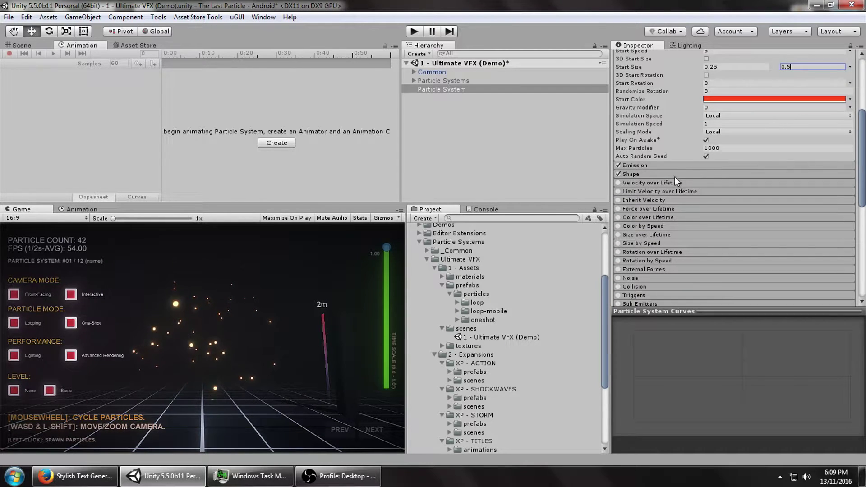
{"action": "left_click", "coordinate": [675, 175]}
{"action": "left_click", "coordinate": [674, 175]}
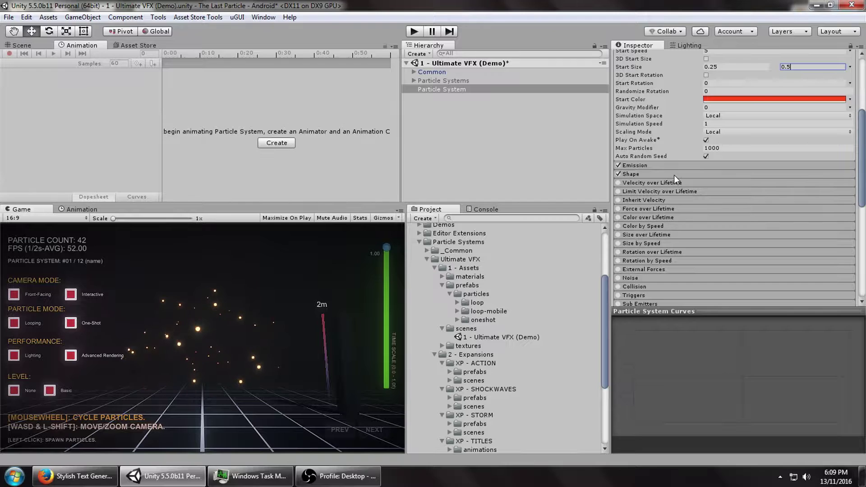
{"action": "left_click", "coordinate": [674, 175]}
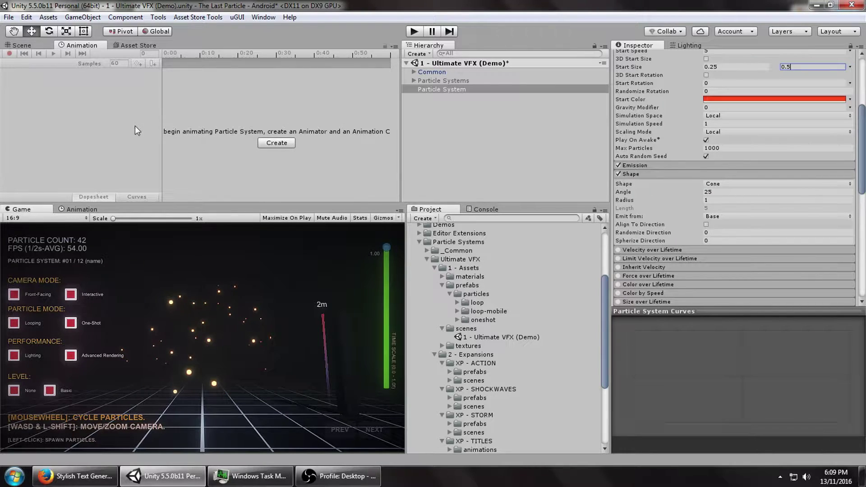
{"action": "left_click", "coordinate": [22, 45]}
{"action": "left_click_drag", "start_coordinate": [101, 113], "coordinate": [173, 98], "text": "alt"}
{"action": "left_click", "coordinate": [39, 55]}
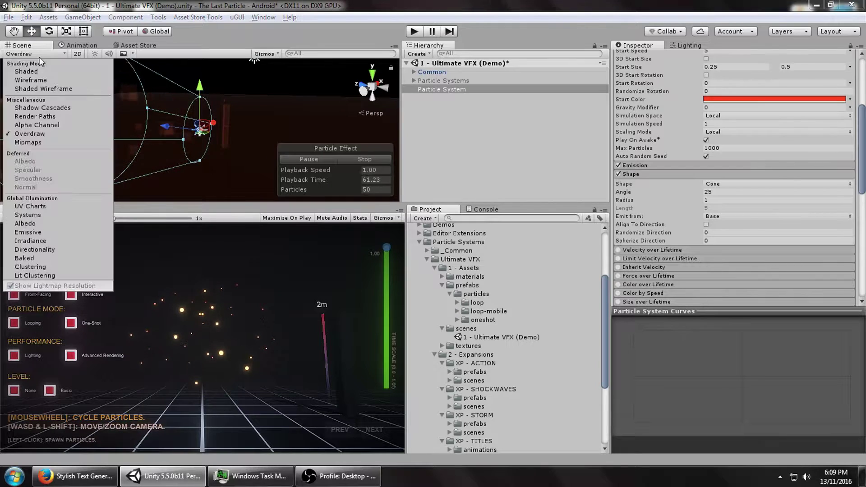
{"action": "left_click", "coordinate": [42, 71]}
{"action": "left_click_drag", "start_coordinate": [50, 116], "coordinate": [153, 126], "text": "alt"}
Change the emitter shape to Sphere and set the particles' Start Speed to 0
{"action": "left_click", "coordinate": [726, 185]}
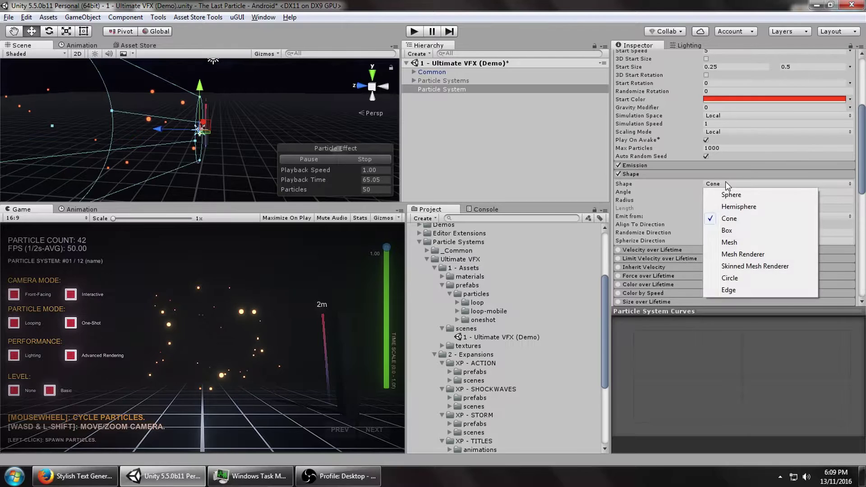
{"action": "left_click", "coordinate": [726, 194]}
{"action": "left_click_drag", "start_coordinate": [289, 131], "coordinate": [54, 129], "text": "alt"}
{"action": "scroll", "coordinate": [750, 170], "scroll_direction": "up", "scroll_amount": 2}
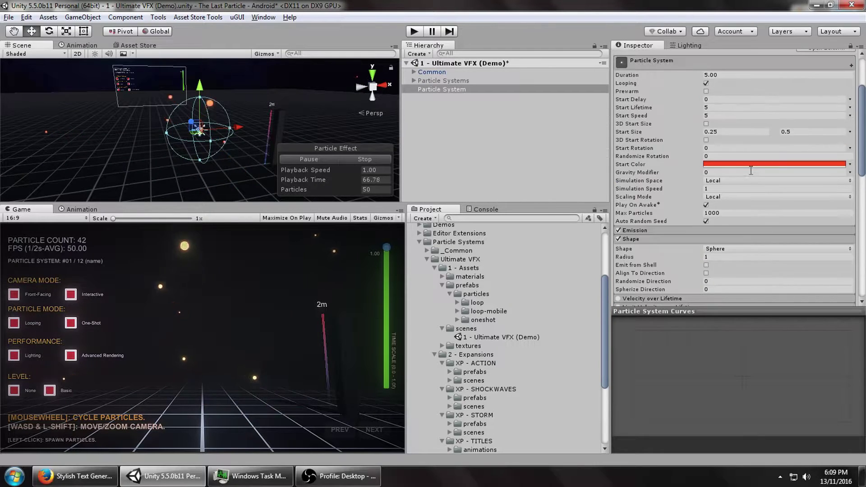
{"action": "left_click", "coordinate": [718, 116]}
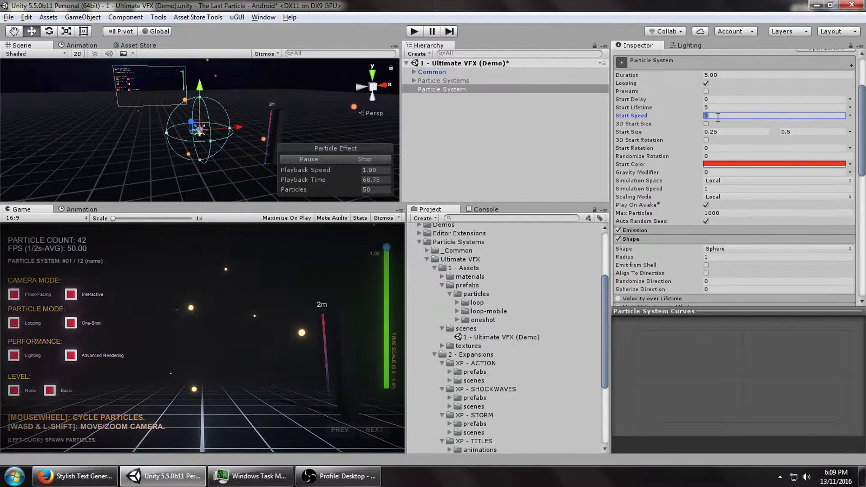
{"action": "type", "text": "0"}
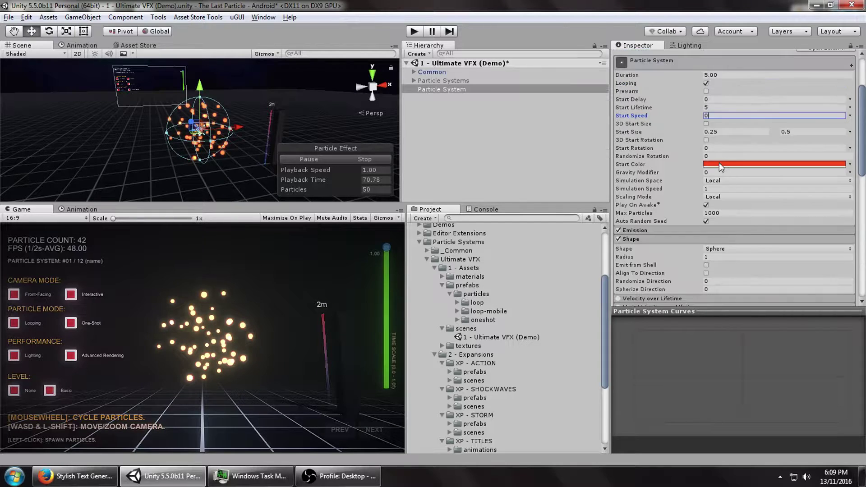
Enable Emit from Shell on the sphere emitter and set the Start Speed to -0.5
{"action": "left_click_drag", "start_coordinate": [694, 115], "coordinate": [686, 115]}
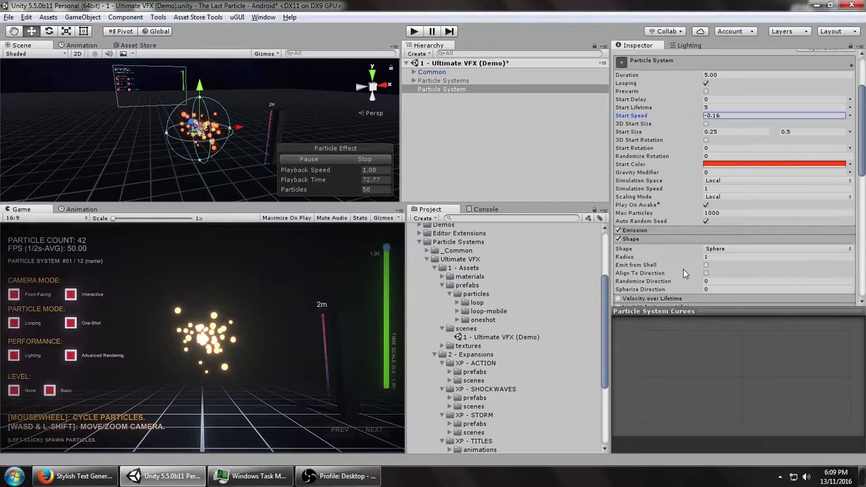
{"action": "left_click", "coordinate": [707, 265]}
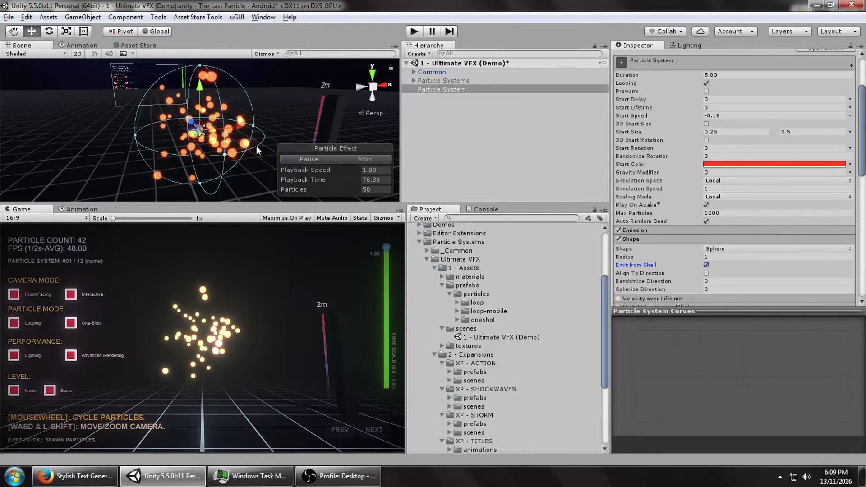
{"action": "left_click", "coordinate": [712, 115]}
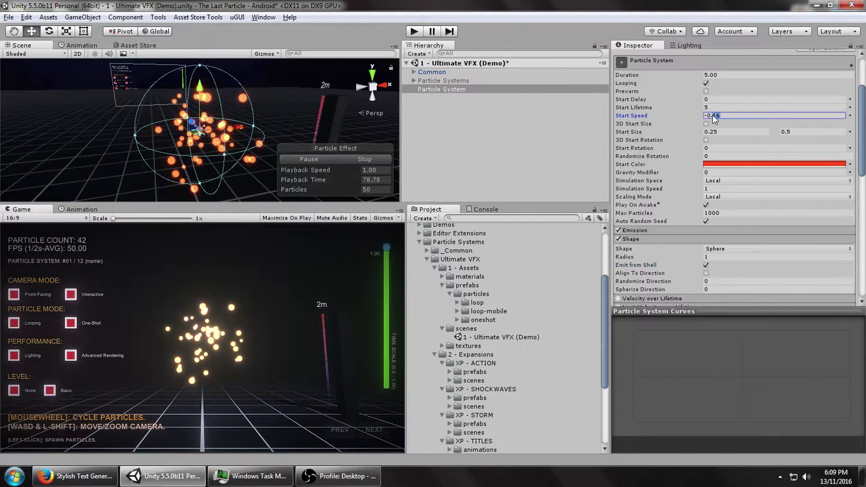
{"action": "type", "text": "-0.5"}
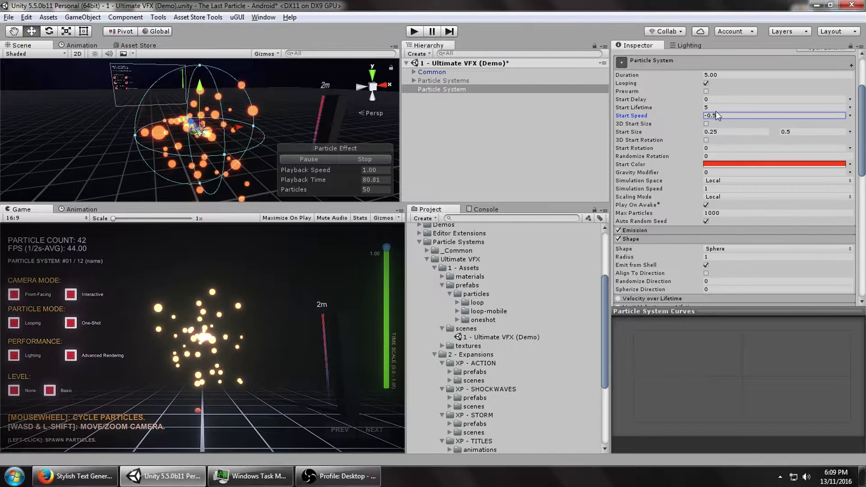
Set the particles' Start Lifetime to 2 and the sphere emitter's Radius to 1.5
{"action": "left_click", "coordinate": [706, 107]}
{"action": "type", "text": "2"}
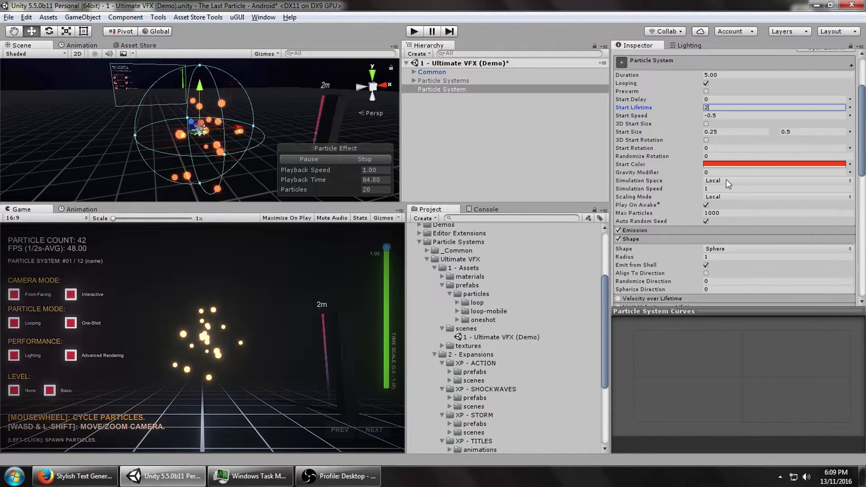
{"action": "left_click", "coordinate": [711, 256]}
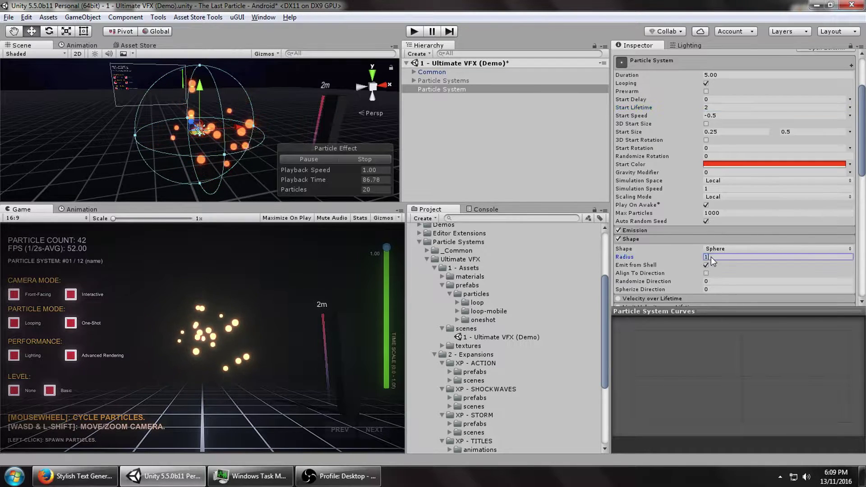
{"action": "type", "text": "2"}
{"action": "key", "text": "BackSpace"}
{"action": "type", "text": "1.5"}
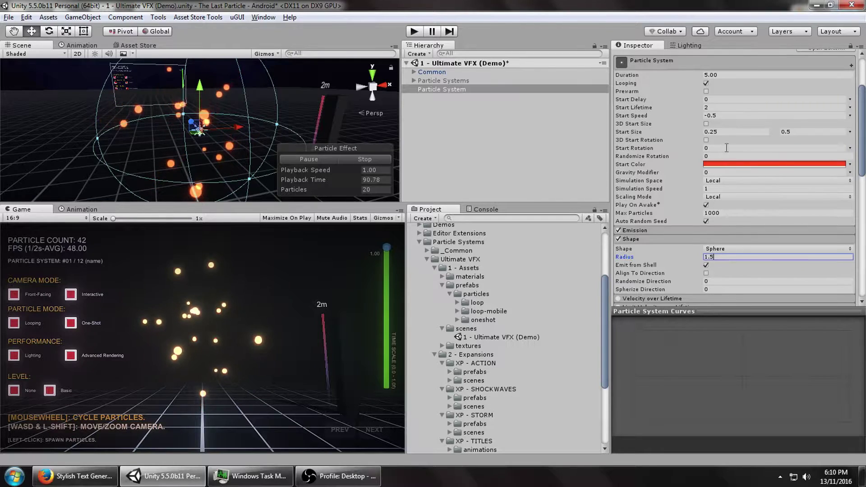
Enable Color over Lifetime with a gradient whose alpha is 0 at both ends and 255 at 50%
{"action": "scroll", "coordinate": [649, 248], "scroll_direction": "down", "scroll_amount": 3}
{"action": "left_click", "coordinate": [619, 268]}
{"action": "left_click", "coordinate": [632, 268]}
{"action": "left_click", "coordinate": [718, 278]}
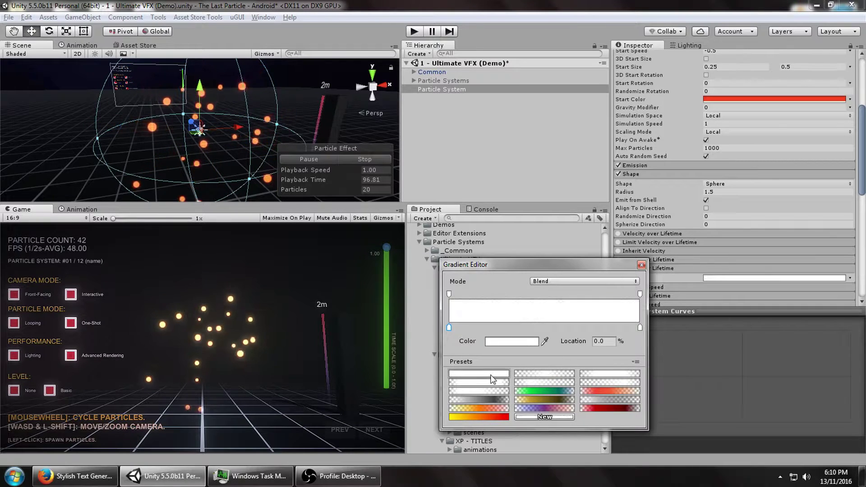
{"action": "left_click", "coordinate": [449, 295]}
{"action": "left_click_drag", "start_coordinate": [528, 341], "coordinate": [431, 345]}
{"action": "left_click", "coordinate": [639, 294]}
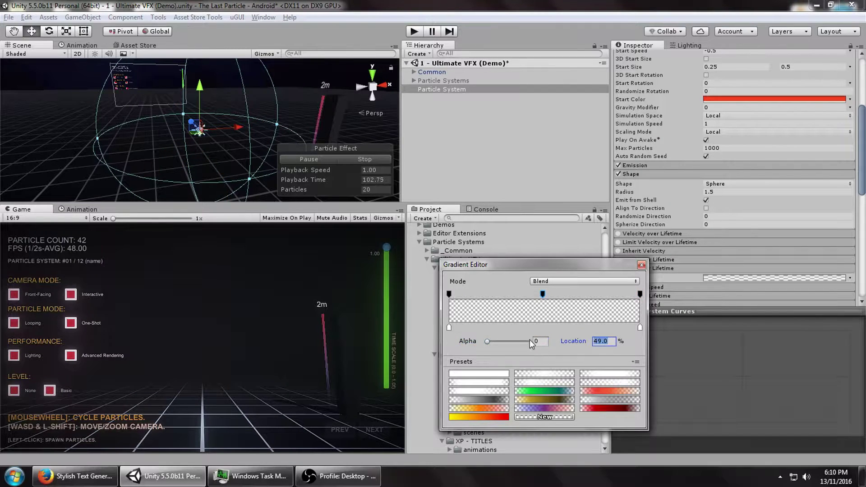
{"action": "left_click_drag", "start_coordinate": [487, 341], "coordinate": [551, 342]}
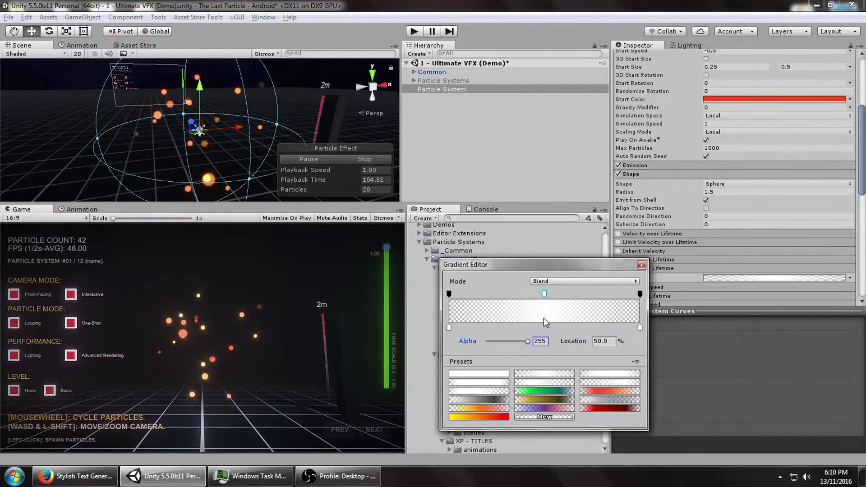
{"action": "left_click", "coordinate": [642, 266]}
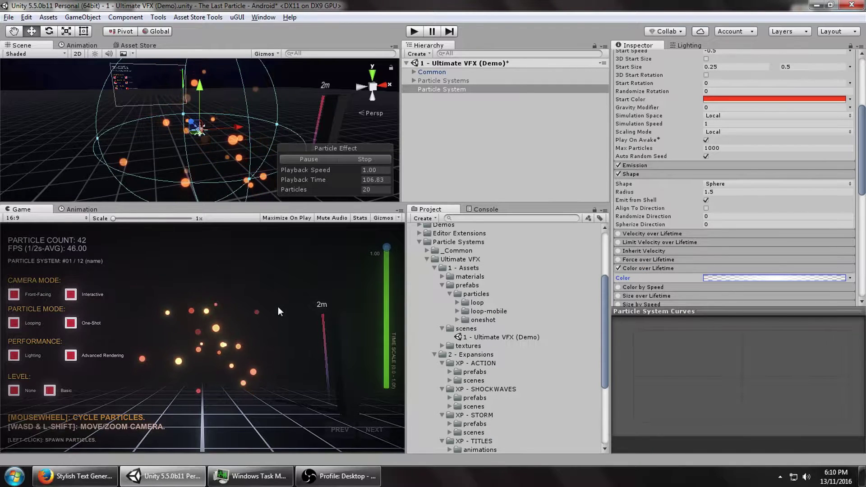
Set the random Start Size range to 0.1 and 0.25
{"action": "scroll", "coordinate": [772, 110], "scroll_direction": "up", "scroll_amount": 3}
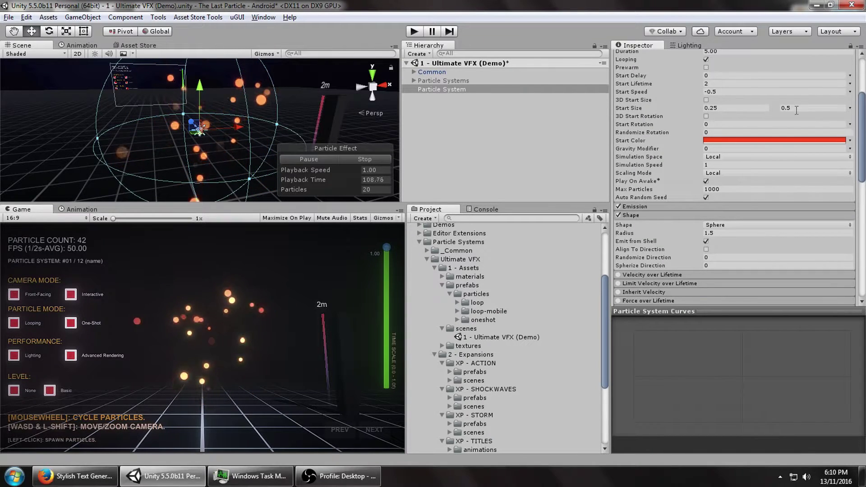
{"action": "left_click", "coordinate": [716, 107]}
{"action": "type", "text": "0.1"}
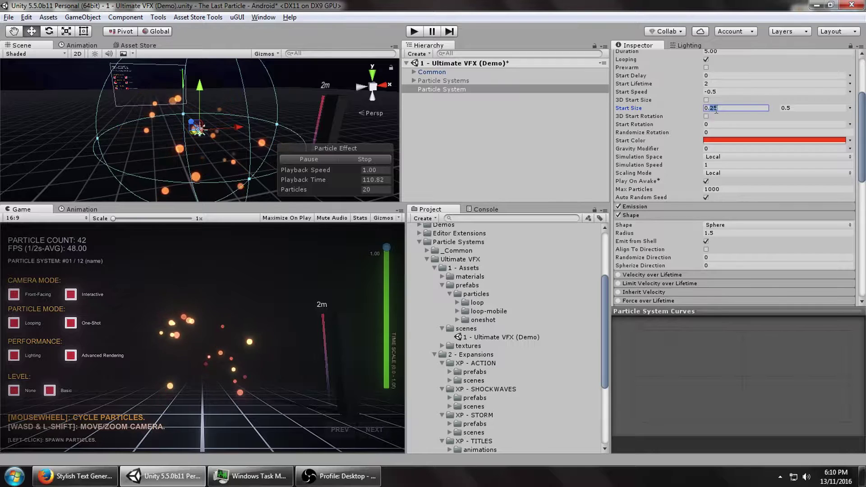
{"action": "left_click", "coordinate": [790, 108]}
{"action": "type", "text": "0.25"}
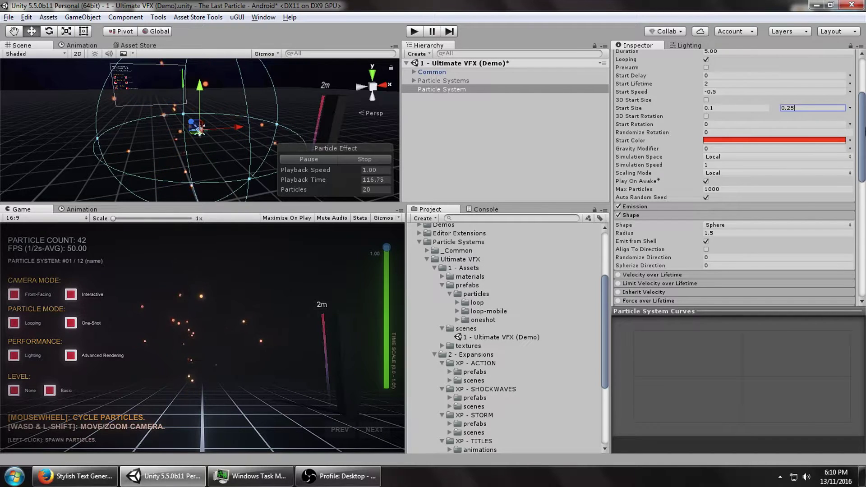
Enable the Noise module and set its Frequency to 1
{"action": "scroll", "coordinate": [735, 176], "scroll_direction": "down", "scroll_amount": 12}
{"action": "left_click", "coordinate": [629, 202]}
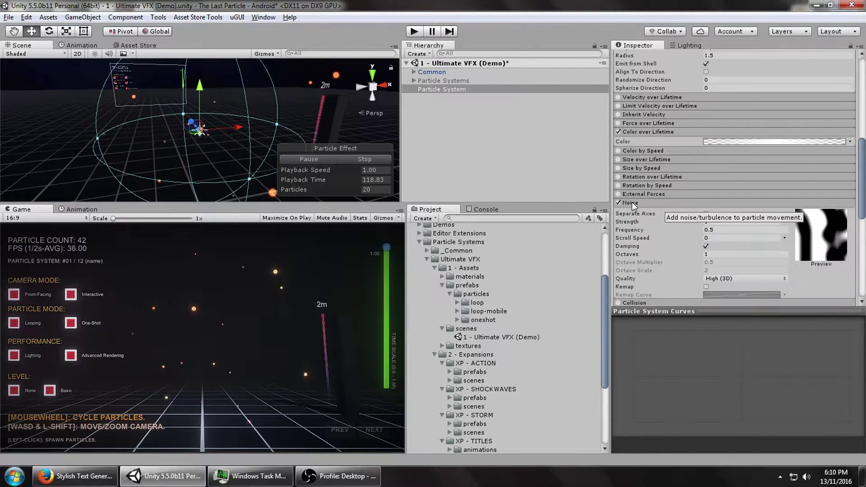
{"action": "left_click", "coordinate": [727, 229]}
{"action": "type", "text": "1"}
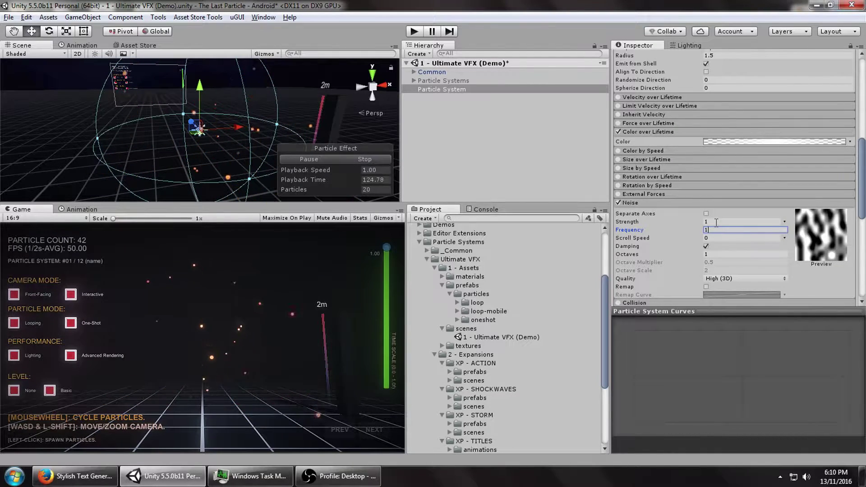
Turn off Looping, set the Duration to 1 and simulate the effect
{"action": "scroll", "coordinate": [716, 222], "scroll_direction": "up", "scroll_amount": 10}
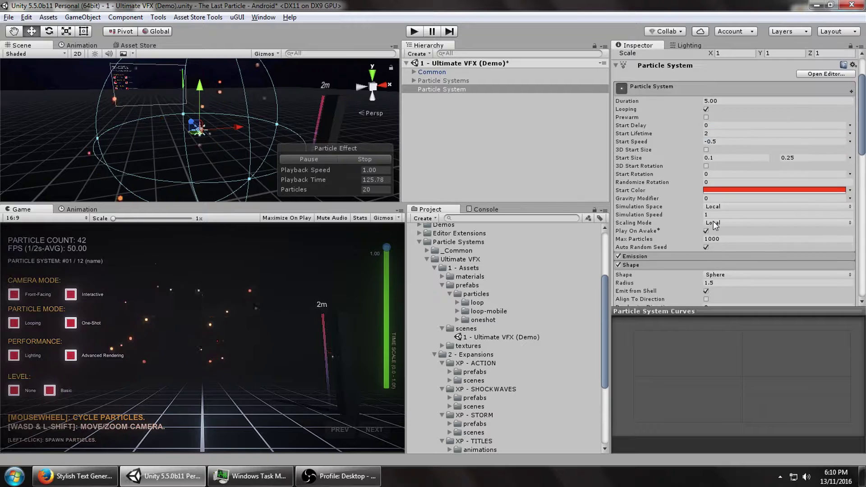
{"action": "left_click", "coordinate": [706, 109]}
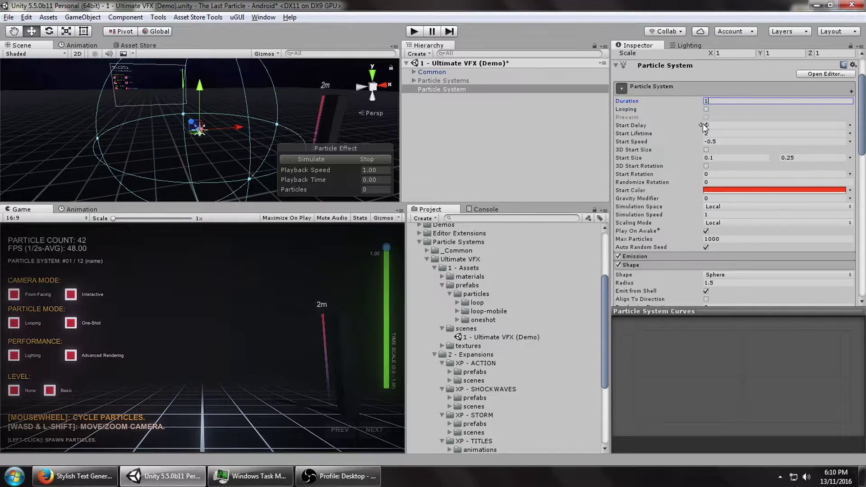
{"action": "left_click", "coordinate": [306, 158]}
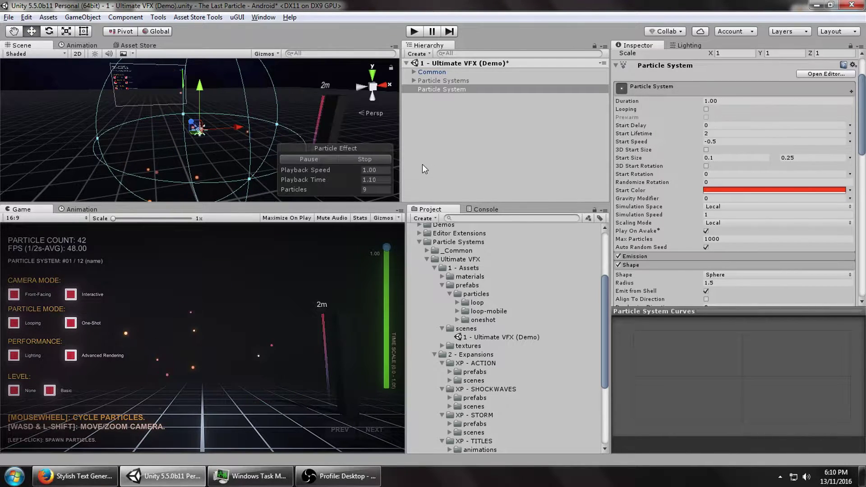
Expand the Emission module, set Rate over Time to 100 and simulate the effect
{"action": "scroll", "coordinate": [752, 142], "scroll_direction": "down", "scroll_amount": 5}
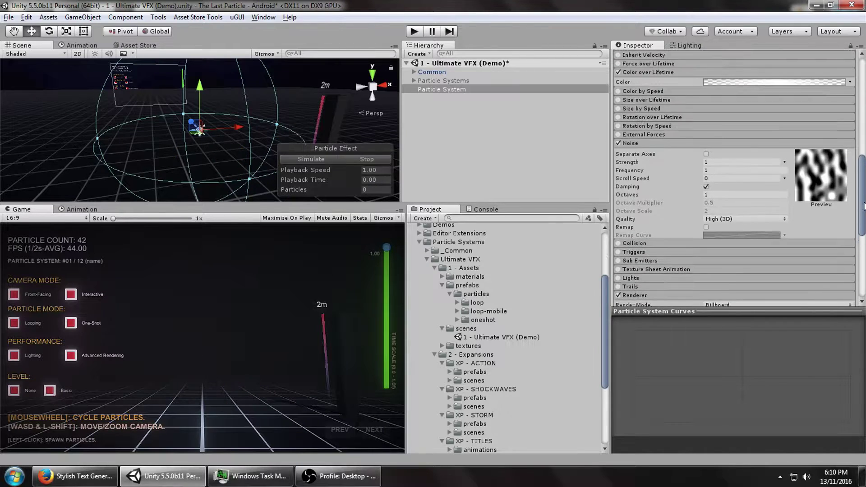
{"action": "scroll", "coordinate": [724, 186], "scroll_direction": "up", "scroll_amount": 3}
{"action": "left_click", "coordinate": [690, 165]}
{"action": "left_click", "coordinate": [713, 175]}
{"action": "left_click", "coordinate": [320, 159]}
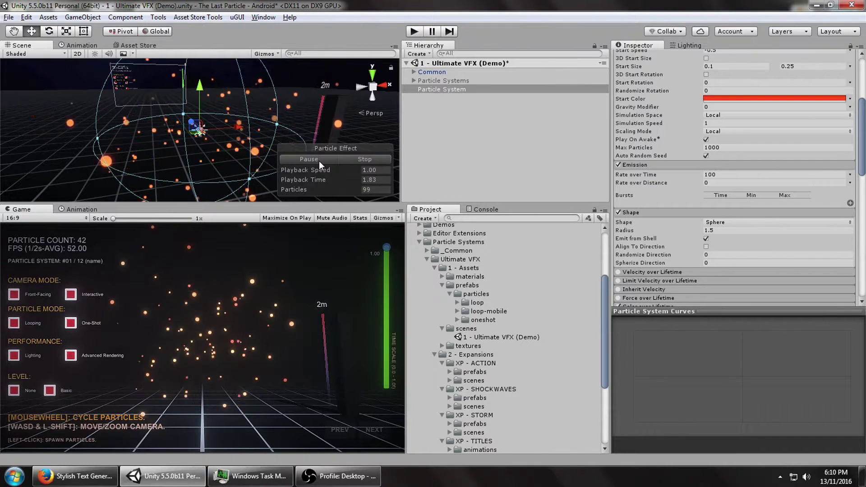
Set the emission Rate over Time to 25 and simulate the effect
{"action": "left_click", "coordinate": [714, 175]}
{"action": "type", "text": "25"}
{"action": "left_click", "coordinate": [331, 163]}
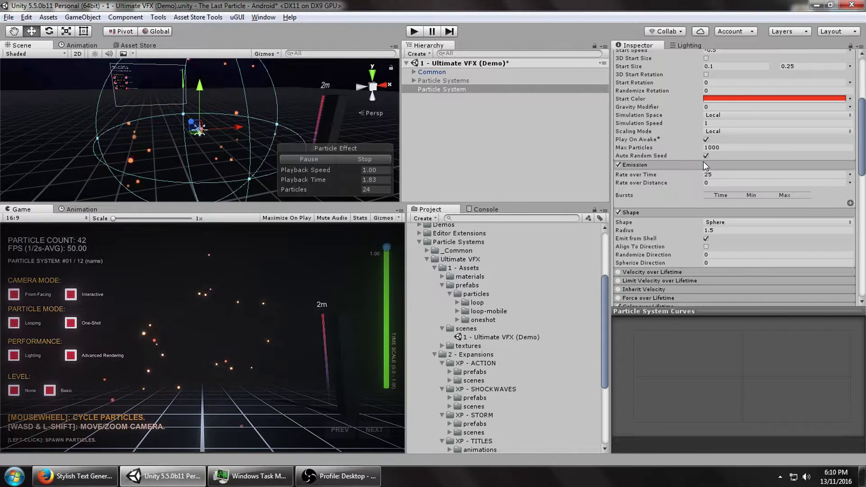
Set the Noise module's Strength to 0.25 and simulate the effect twice
{"action": "left_click_drag", "start_coordinate": [865, 138], "coordinate": [865, 121]}
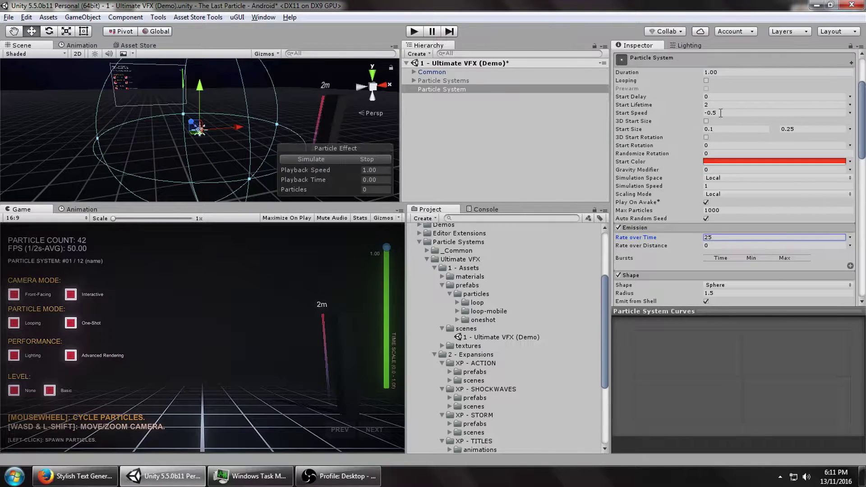
{"action": "scroll", "coordinate": [767, 149], "scroll_direction": "down", "scroll_amount": 10}
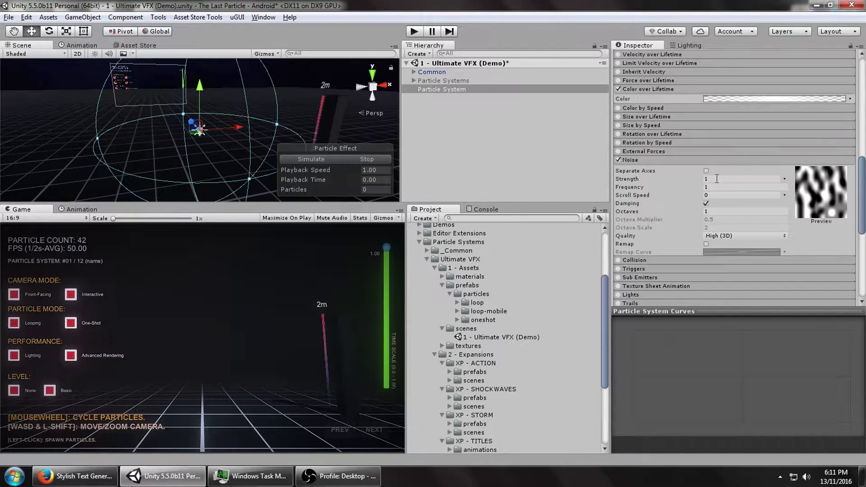
{"action": "type", "text": ".25"}
{"action": "left_click", "coordinate": [322, 160]}
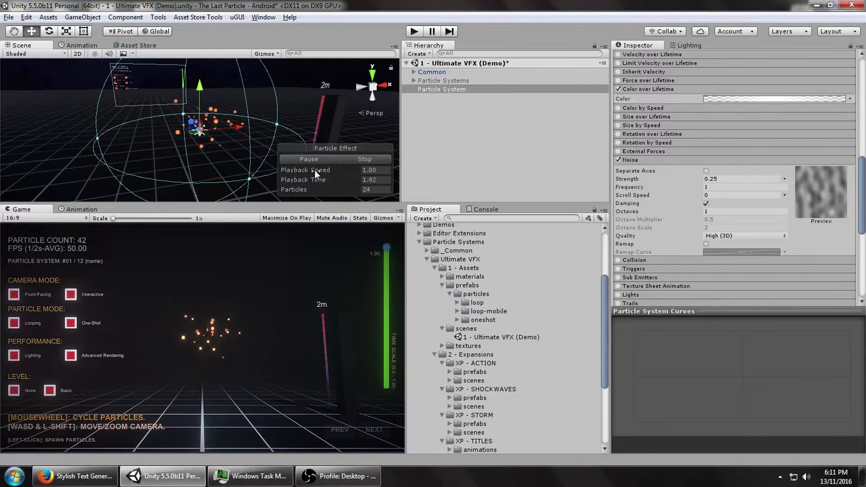
{"action": "left_click", "coordinate": [326, 158]}
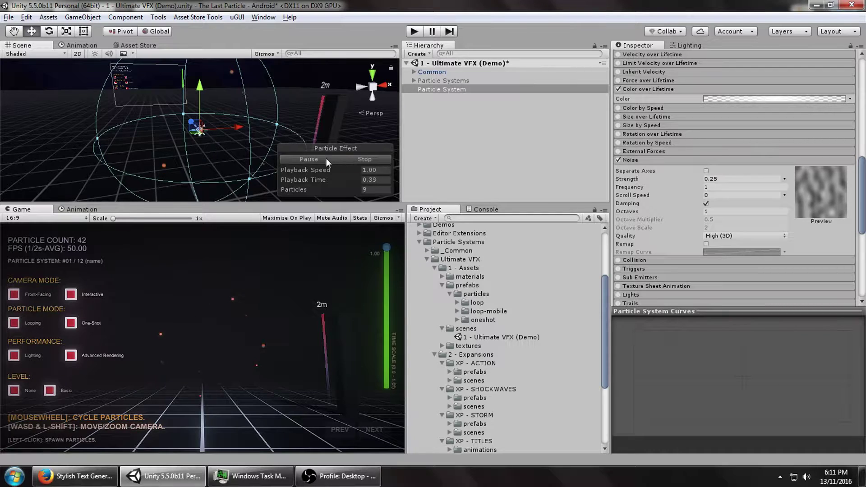
Replay the effect and set the particle system's Start Speed to -1
{"action": "left_click", "coordinate": [368, 158]}
{"action": "left_click", "coordinate": [310, 161]}
{"action": "left_click_drag", "start_coordinate": [865, 201], "coordinate": [865, 91]}
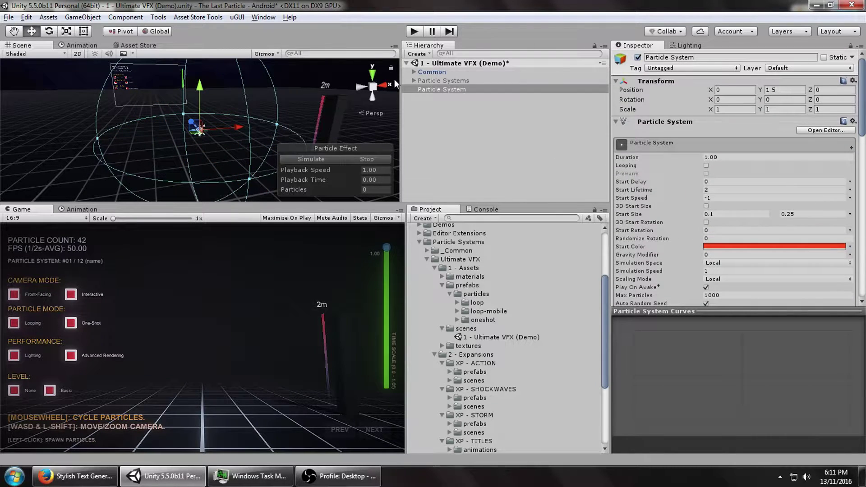
Create a new particle system as a child of the existing Particle System
{"action": "right_click", "coordinate": [426, 91]}
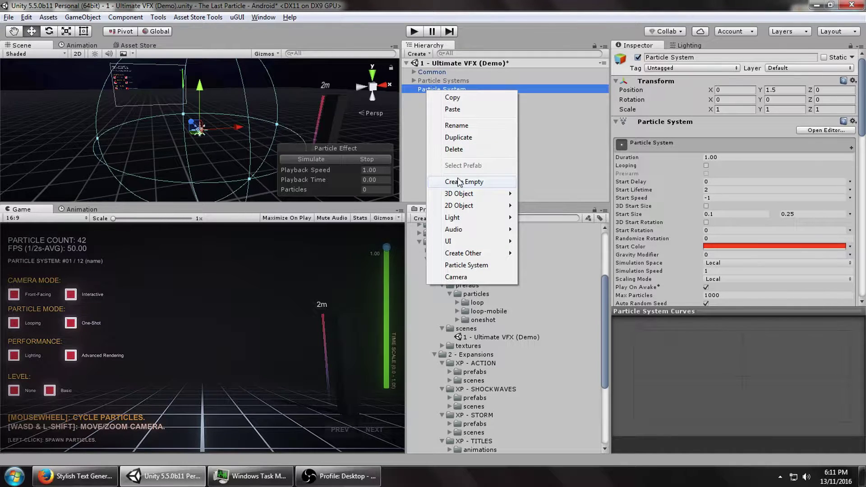
{"action": "left_click", "coordinate": [472, 266]}
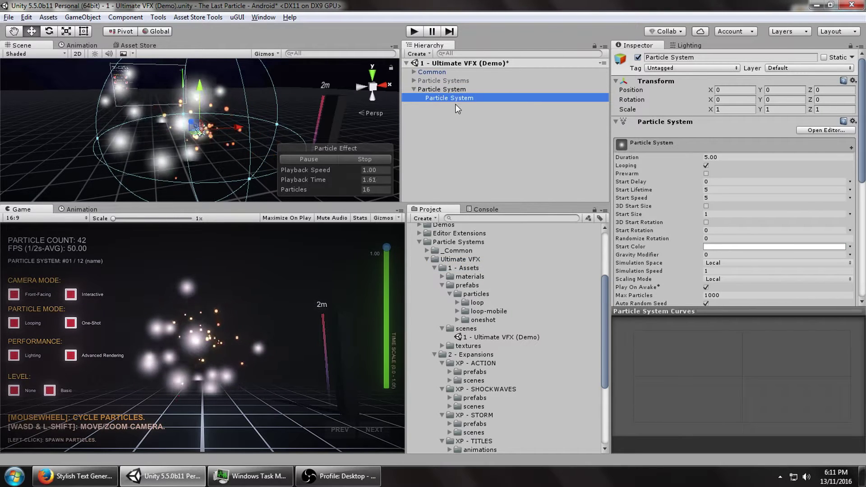
View the parent particle system in the separate particle editor window and close that window
{"action": "left_click", "coordinate": [451, 90]}
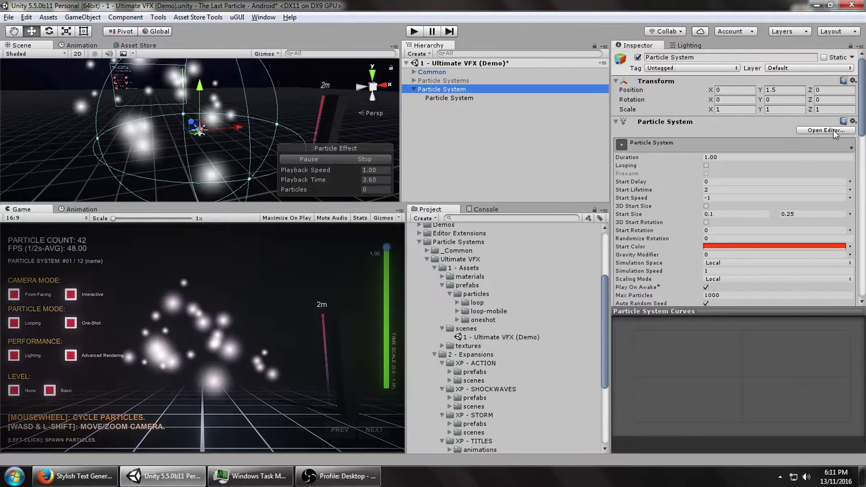
{"action": "left_click", "coordinate": [833, 130]}
{"action": "left_click_drag", "start_coordinate": [535, 68], "coordinate": [471, 140]}
{"action": "left_click", "coordinate": [753, 137]}
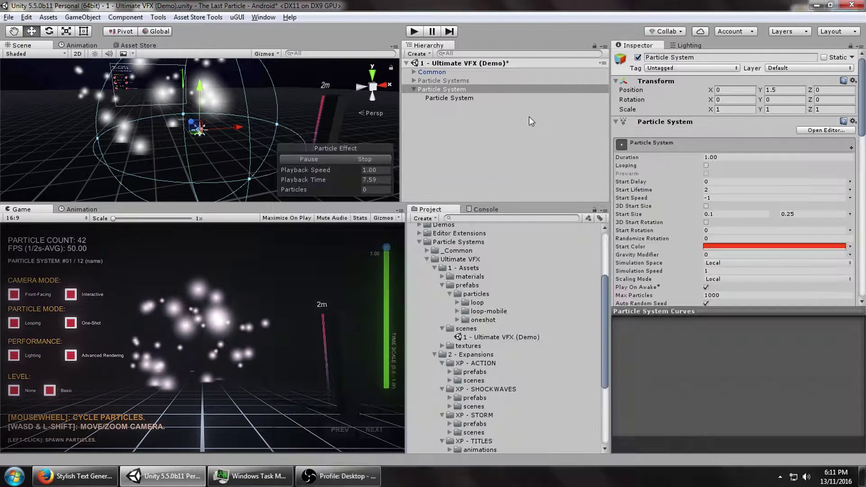
Scrub the combined effect's Playback Time, reset it to 0 and simulate both particle systems together
{"action": "left_click", "coordinate": [320, 161]}
{"action": "left_click_drag", "start_coordinate": [336, 180], "coordinate": [428, 180]}
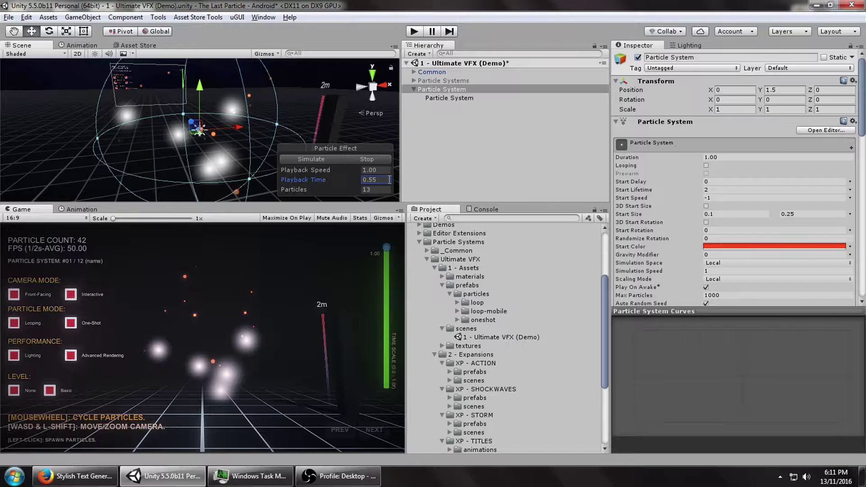
{"action": "type", "text": "0"}
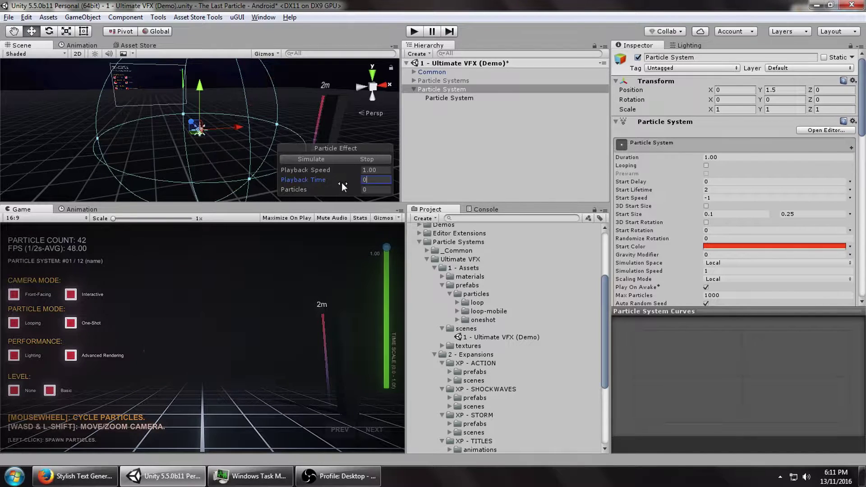
{"action": "left_click", "coordinate": [326, 159]}
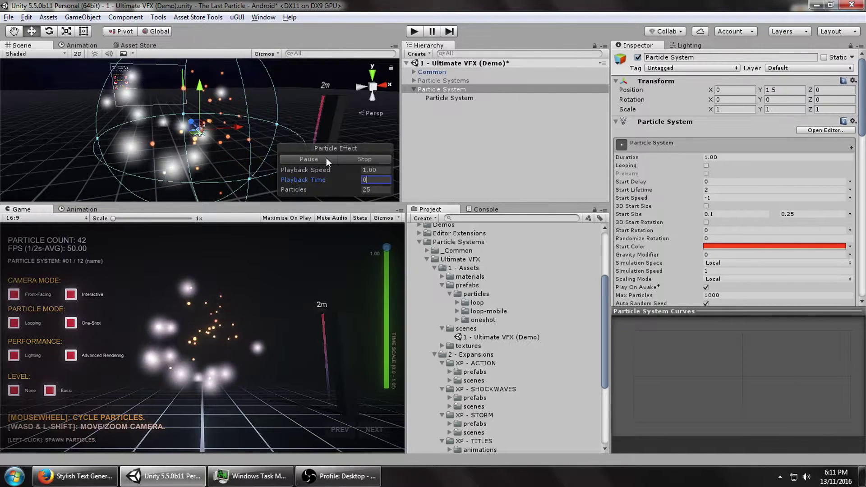
Set the child particle system's emission Rate over Time to 0 and add a burst of 1 particle at time 0.00
{"action": "left_click", "coordinate": [447, 97]}
{"action": "scroll", "coordinate": [695, 217], "scroll_direction": "down", "scroll_amount": 4}
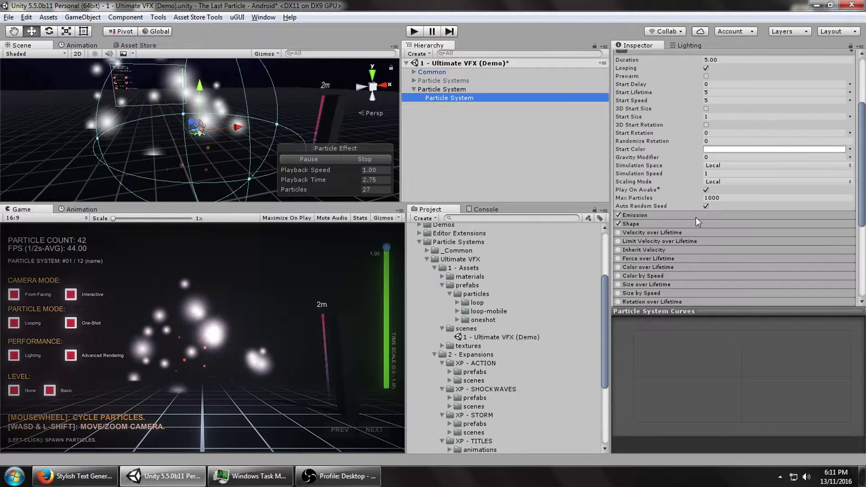
{"action": "left_click", "coordinate": [692, 214]}
{"action": "left_click", "coordinate": [719, 226]}
{"action": "type", "text": "0"}
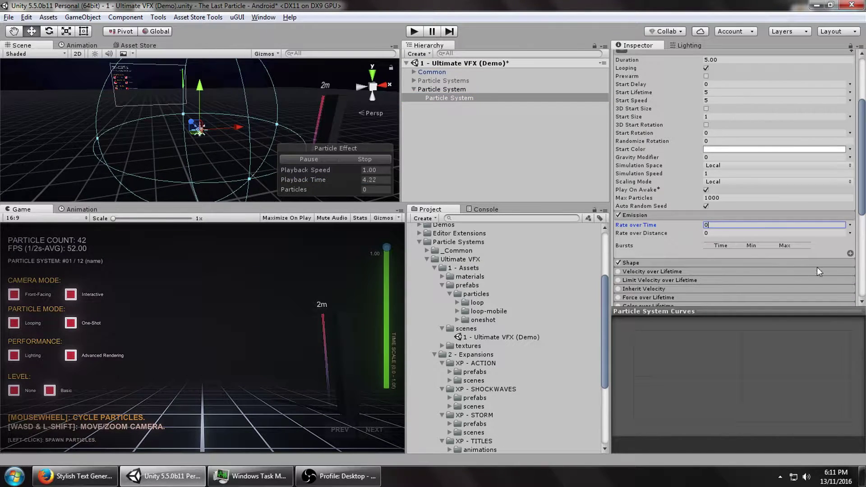
{"action": "left_click", "coordinate": [850, 254]}
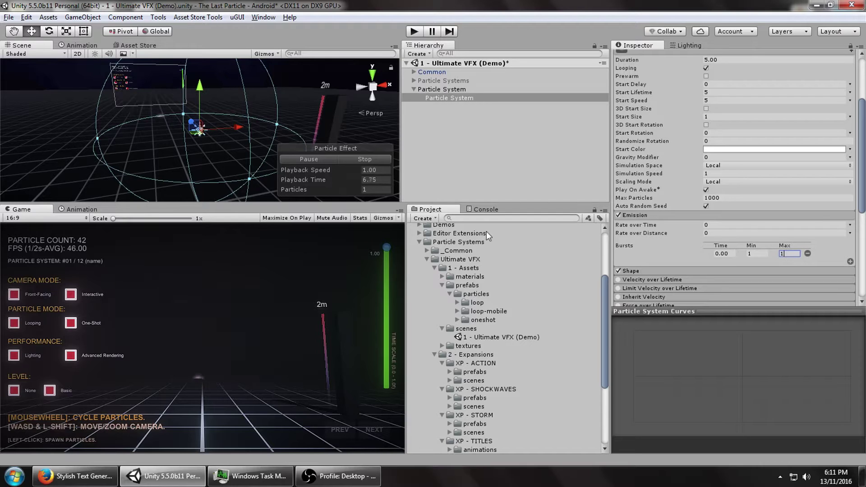
{"action": "scroll", "coordinate": [779, 108], "scroll_direction": "up", "scroll_amount": 3}
{"action": "scroll", "coordinate": [794, 84], "scroll_direction": "down", "scroll_amount": 4}
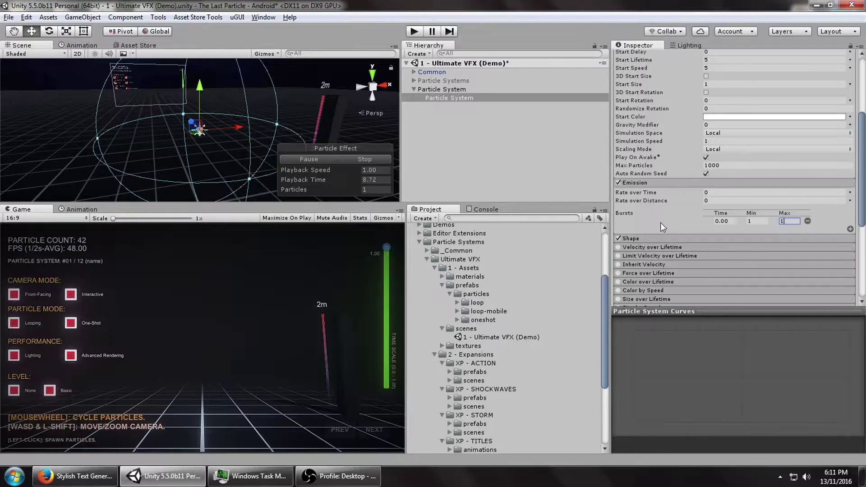
Disable the child particle system's Shape module
{"action": "left_click", "coordinate": [654, 238]}
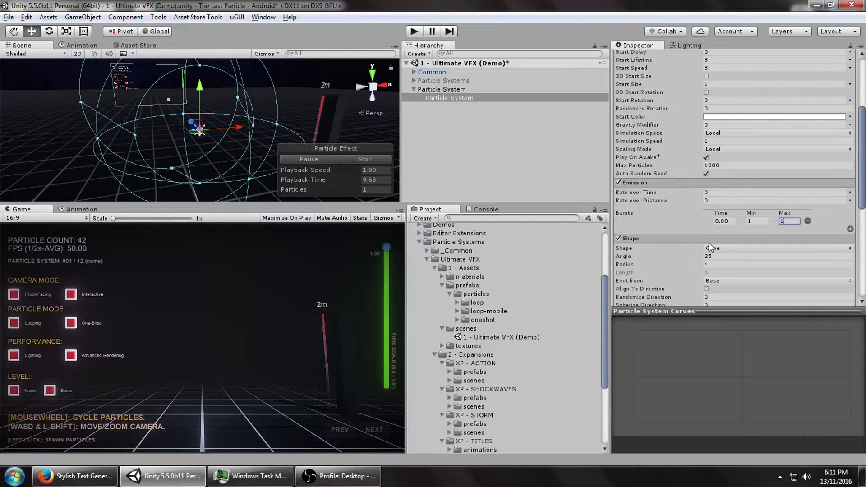
{"action": "left_click", "coordinate": [617, 237]}
{"action": "left_click", "coordinate": [627, 238]}
Set the child particle system's Start Speed to 0 and Start Lifetime to 1
{"action": "left_click", "coordinate": [715, 133]}
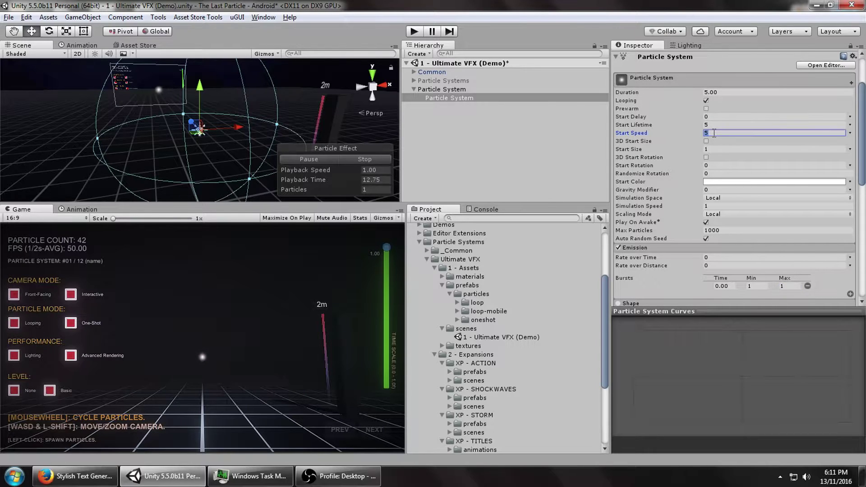
{"action": "type", "text": "0"}
{"action": "left_click", "coordinate": [715, 125]}
{"action": "type", "text": "1"}
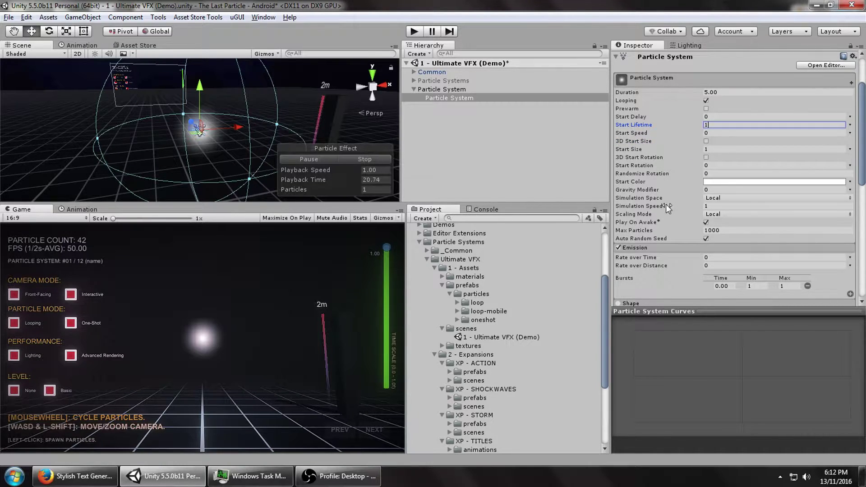
Enable Color over Lifetime on the child particle system and make its gradient fully transparent at the start
{"action": "scroll", "coordinate": [668, 208], "scroll_direction": "down", "scroll_amount": 5}
{"action": "left_click", "coordinate": [634, 285]}
{"action": "scroll", "coordinate": [633, 285], "scroll_direction": "down", "scroll_amount": 3}
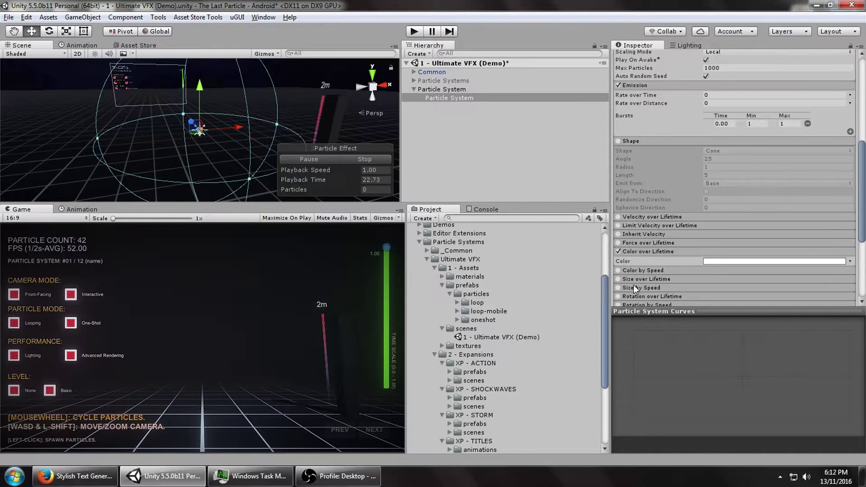
{"action": "left_click", "coordinate": [708, 229]}
{"action": "left_click", "coordinate": [450, 294]}
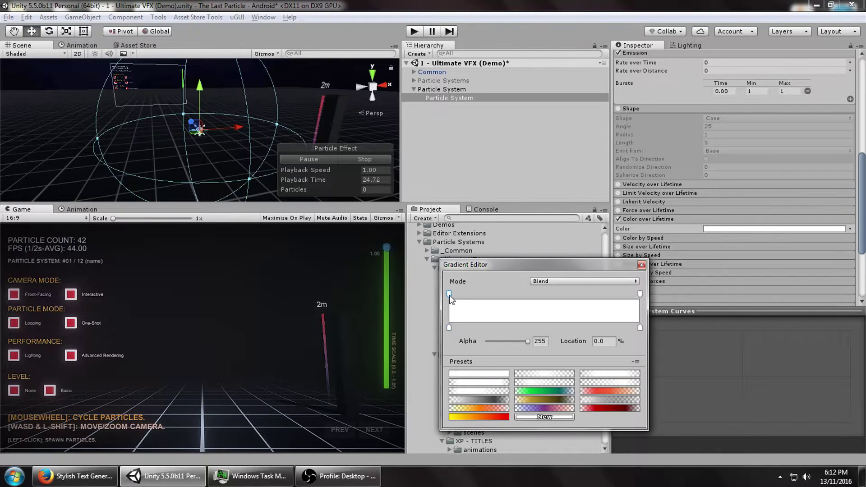
{"action": "left_click_drag", "start_coordinate": [528, 341], "coordinate": [445, 342]}
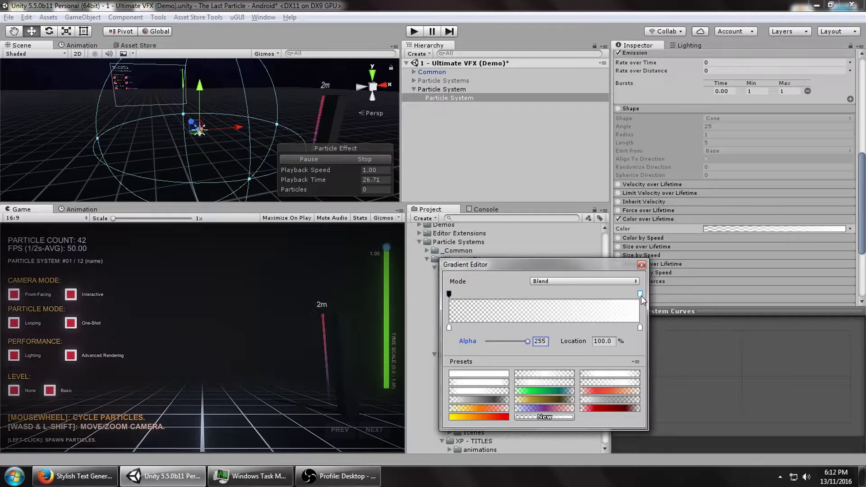
Make the gradient's end fully transparent, add an alpha 255 key at 50%, and replay the effect
{"action": "left_click_drag", "start_coordinate": [507, 343], "coordinate": [579, 342]}
{"action": "left_click", "coordinate": [534, 293]}
{"action": "left_click", "coordinate": [605, 341]}
{"action": "type", "text": "50"}
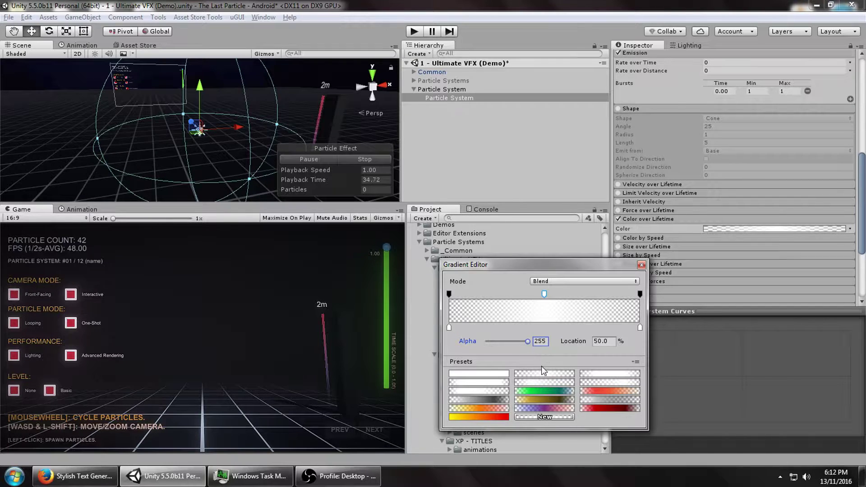
{"action": "left_click", "coordinate": [449, 327]}
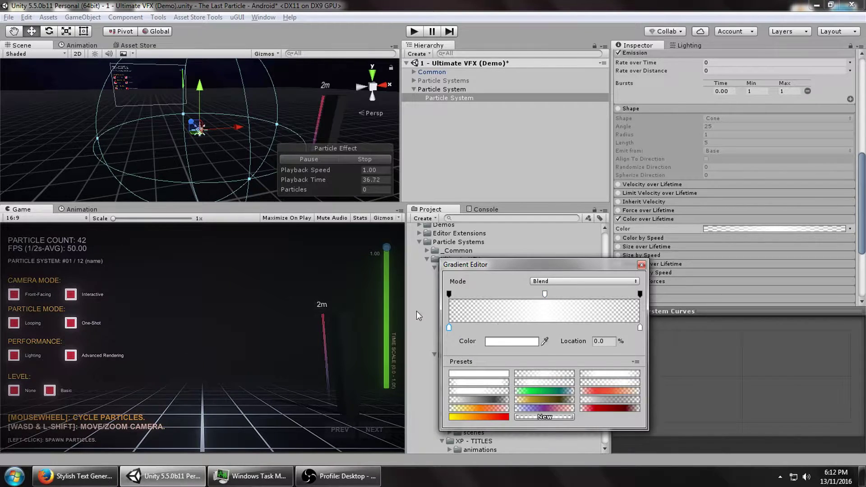
{"action": "left_click", "coordinate": [545, 390]}
{"action": "left_click", "coordinate": [548, 374]}
{"action": "left_click", "coordinate": [578, 4]}
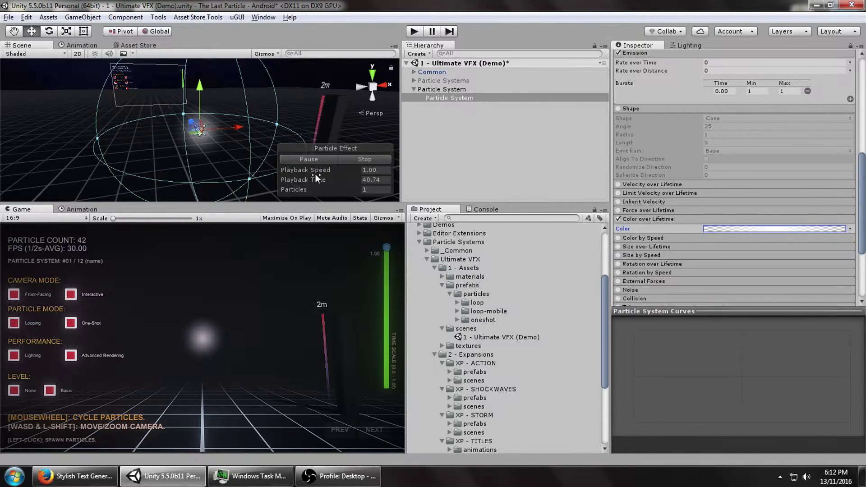
{"action": "left_click", "coordinate": [316, 178]}
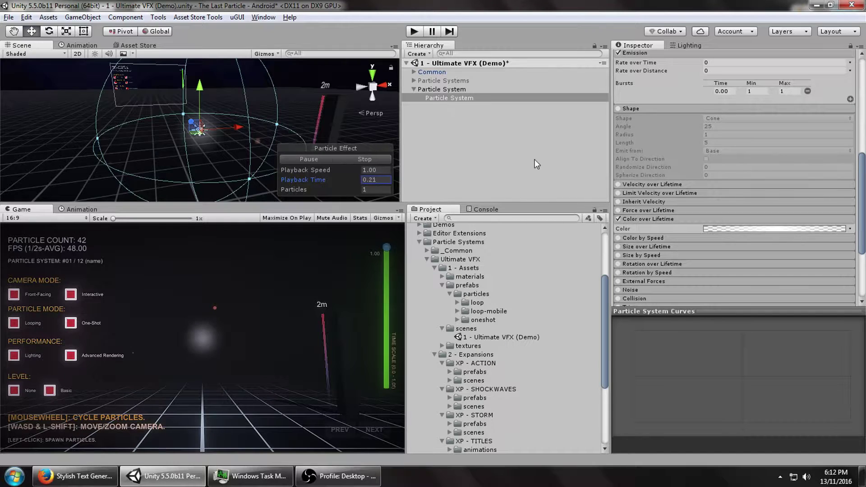
Search the renderer materials for "halo" and assign mat_vfx-ult_particle_sprite_halo2-add_sp[1.0] to the child particle system
{"action": "scroll", "coordinate": [673, 232], "scroll_direction": "down", "scroll_amount": 5}
{"action": "left_click", "coordinate": [672, 232]}
{"action": "left_click", "coordinate": [850, 261]}
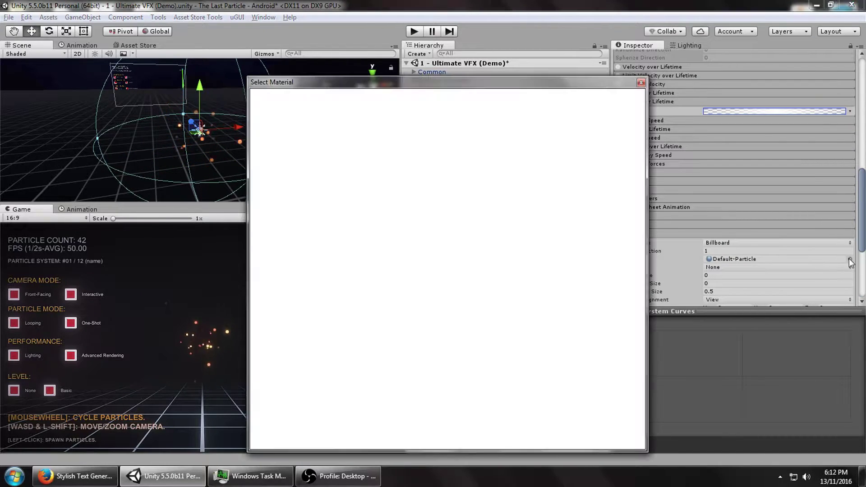
{"action": "type", "text": "halo"}
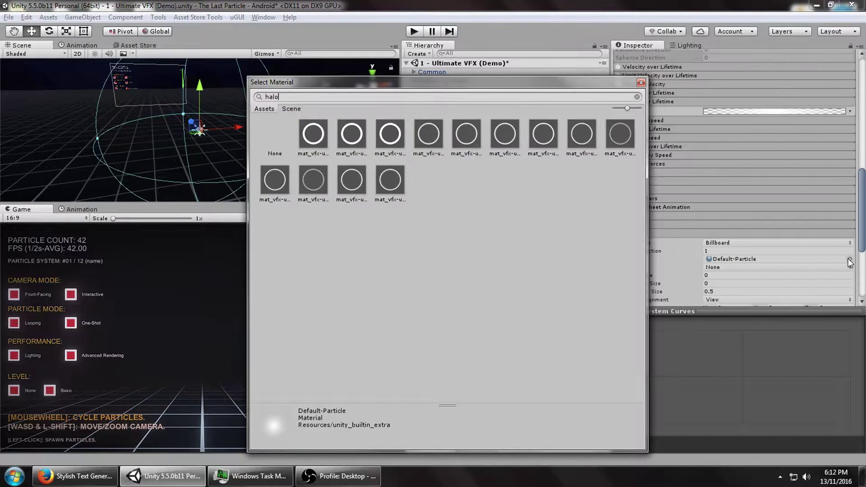
{"action": "left_click", "coordinate": [390, 135]}
{"action": "left_click", "coordinate": [427, 140]}
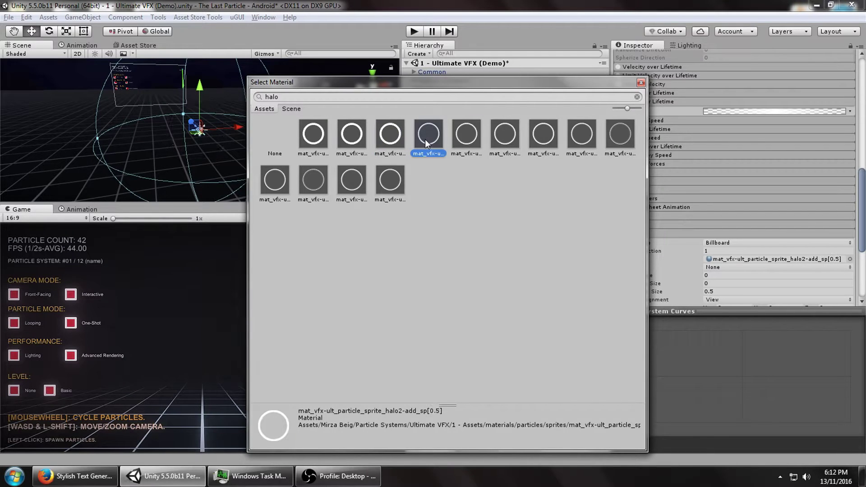
{"action": "left_click", "coordinate": [539, 139]}
{"action": "left_click", "coordinate": [572, 134]}
{"action": "left_click", "coordinate": [537, 138]}
{"action": "left_click", "coordinate": [503, 136]}
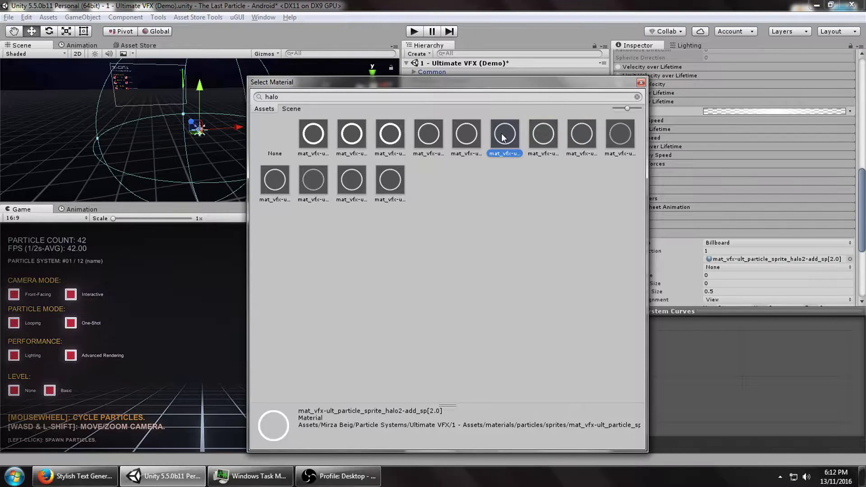
{"action": "left_click", "coordinate": [466, 134]}
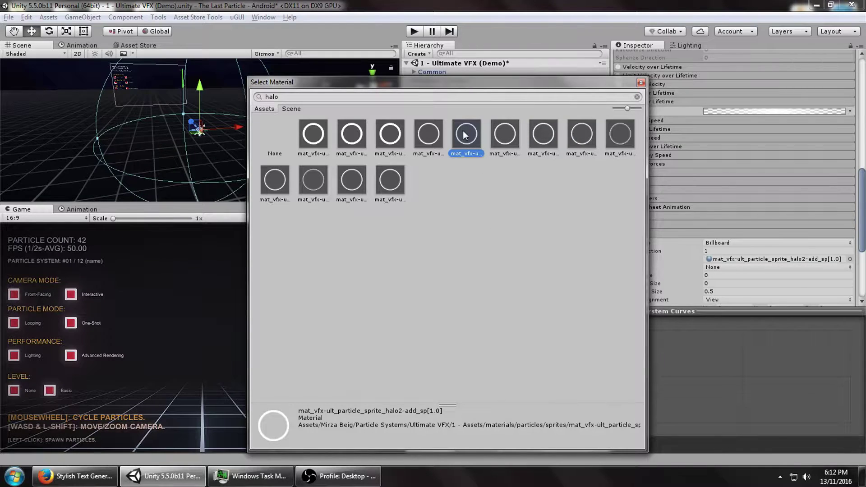
{"action": "double_click", "coordinate": [465, 135]}
Set the child particle system's Start Size to 2 and replay the effect
{"action": "scroll", "coordinate": [766, 207], "scroll_direction": "up", "scroll_amount": 12}
{"action": "left_click", "coordinate": [710, 214]}
{"action": "type", "text": "2"}
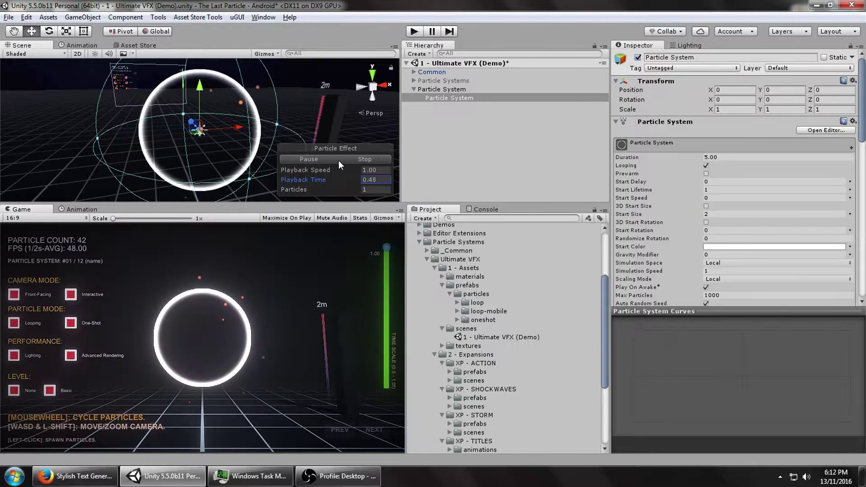
{"action": "left_click", "coordinate": [338, 161]}
Set the child particle system's Start Size to 3
{"action": "scroll", "coordinate": [708, 222], "scroll_direction": "down", "scroll_amount": 6}
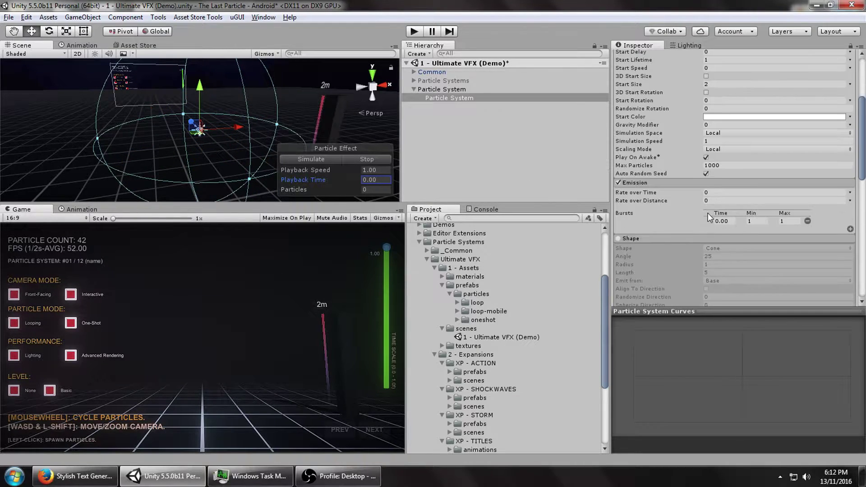
{"action": "scroll", "coordinate": [708, 222], "scroll_direction": "up", "scroll_amount": 6}
{"action": "left_click", "coordinate": [710, 148]}
Enable Size over Lifetime with a linear curve falling from 1 to 0 and replay the effect
{"action": "scroll", "coordinate": [719, 184], "scroll_direction": "down", "scroll_amount": 10}
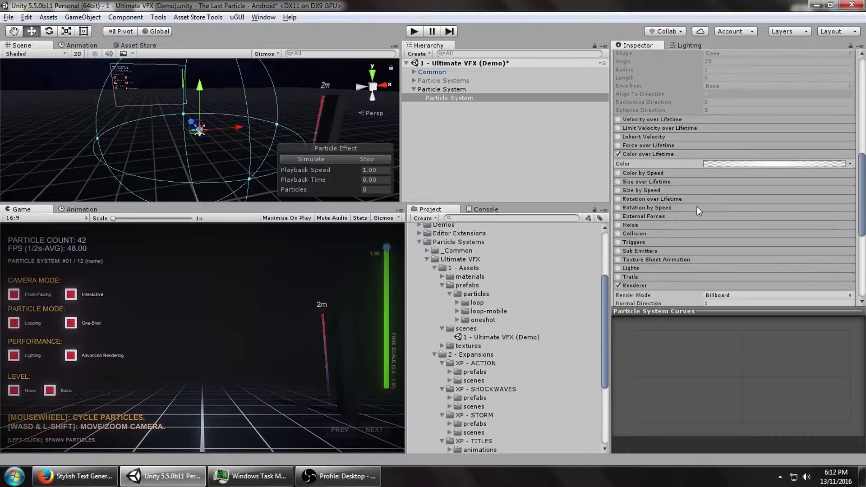
{"action": "left_click", "coordinate": [634, 182]}
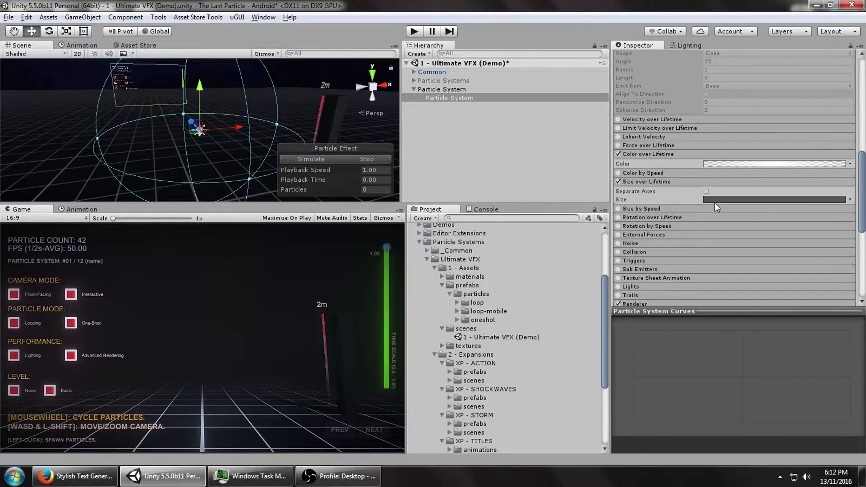
{"action": "left_click_drag", "start_coordinate": [848, 333], "coordinate": [852, 349]}
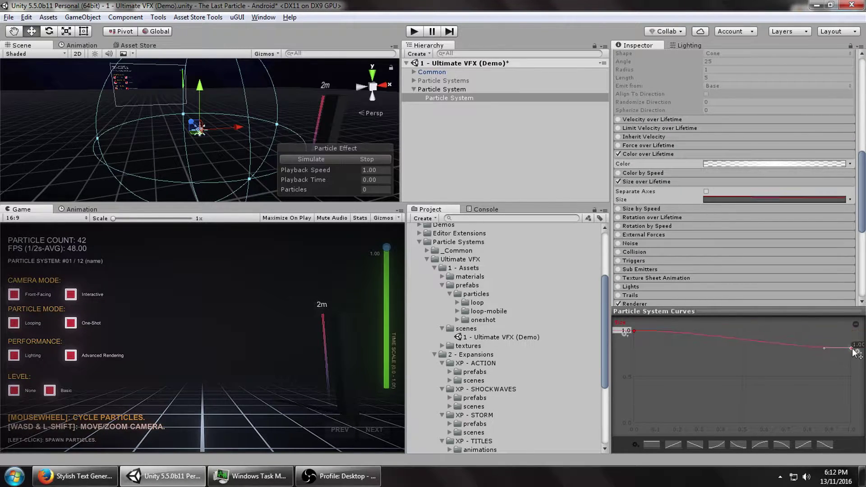
{"action": "left_click", "coordinate": [695, 445]}
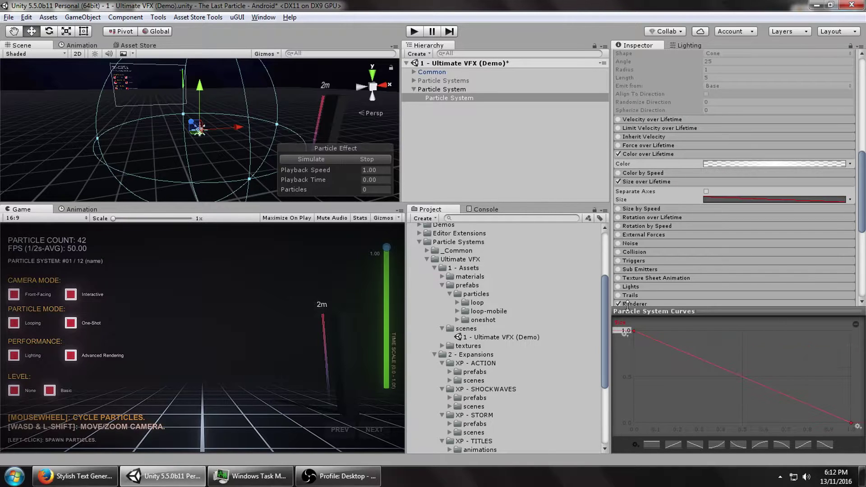
{"action": "left_click", "coordinate": [310, 159]}
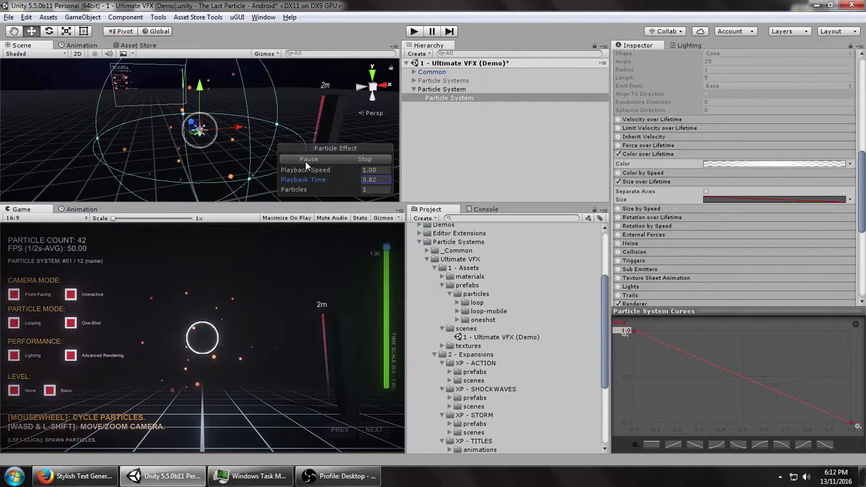
{"action": "left_click", "coordinate": [348, 159]}
{"action": "left_click", "coordinate": [329, 159]}
Set the child's Start Color to half-transparent grey with alpha 128 and brightness value 128, and replay the effect
{"action": "scroll", "coordinate": [730, 209], "scroll_direction": "up", "scroll_amount": 6}
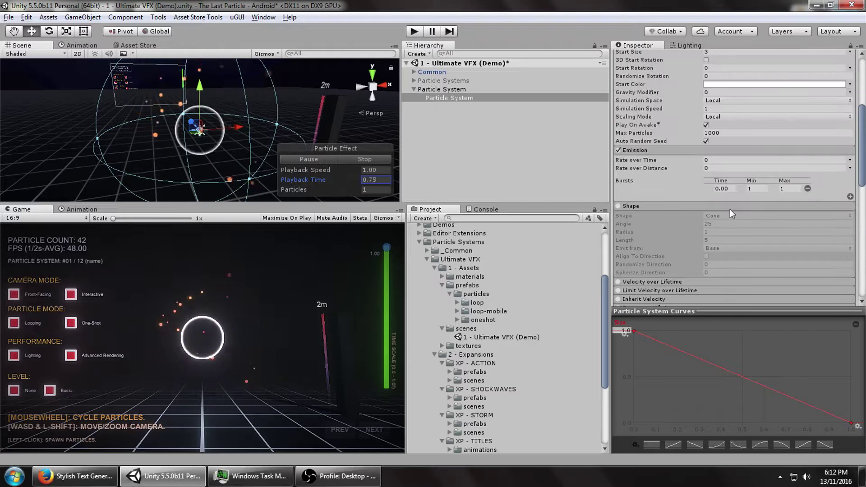
{"action": "left_click", "coordinate": [740, 150]}
{"action": "left_click", "coordinate": [580, 391]}
{"action": "type", "text": "128"}
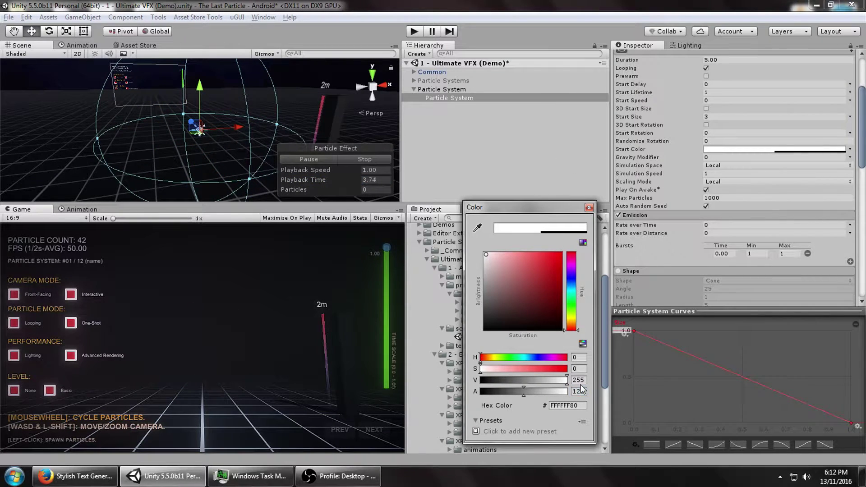
{"action": "left_click", "coordinate": [579, 381]}
{"action": "type", "text": "128"}
{"action": "left_click", "coordinate": [314, 156]}
{"action": "left_click", "coordinate": [314, 156]}
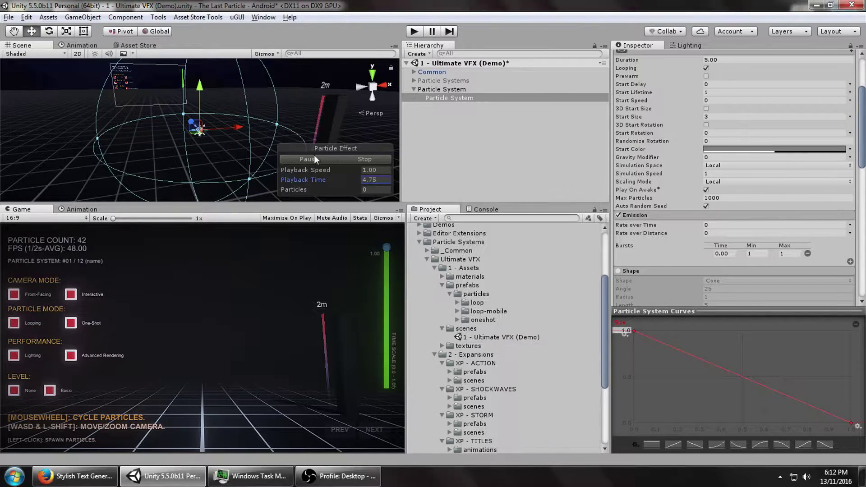
{"action": "left_click", "coordinate": [318, 159]}
Raise the end point of the Size over Lifetime curve to about 0.3 and replay the effect
{"action": "scroll", "coordinate": [734, 180], "scroll_direction": "down", "scroll_amount": 6}
{"action": "left_click_drag", "start_coordinate": [852, 424], "coordinate": [853, 393]}
{"action": "left_click", "coordinate": [356, 158]}
{"action": "left_click", "coordinate": [329, 158]}
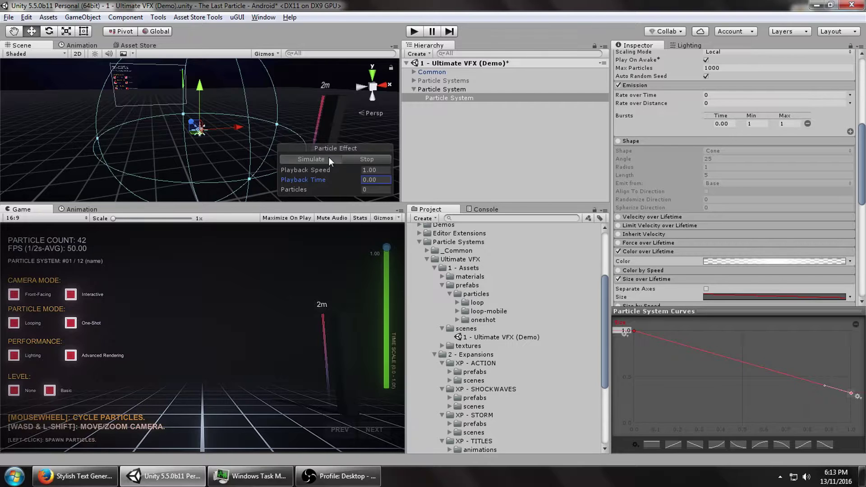
Change the halo's Start Color to a muted orange with hue 28, saturation 158 and value 148
{"action": "scroll", "coordinate": [781, 197], "scroll_direction": "up", "scroll_amount": 6}
{"action": "scroll", "coordinate": [780, 197], "scroll_direction": "up", "scroll_amount": 3}
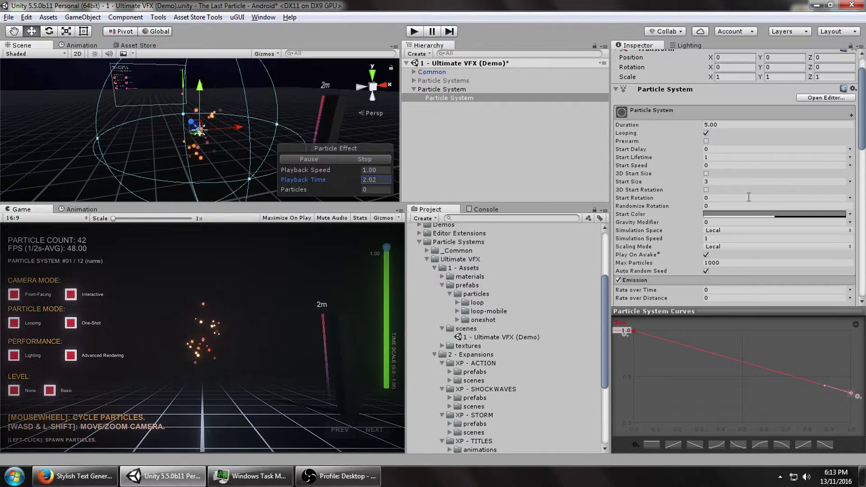
{"action": "left_click", "coordinate": [726, 215]}
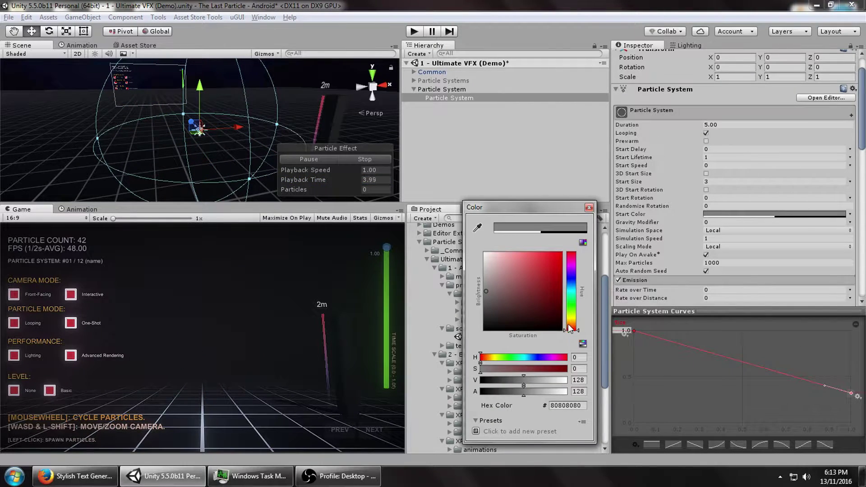
{"action": "left_click_drag", "start_coordinate": [571, 330], "coordinate": [570, 325]}
{"action": "left_click_drag", "start_coordinate": [492, 303], "coordinate": [532, 285]}
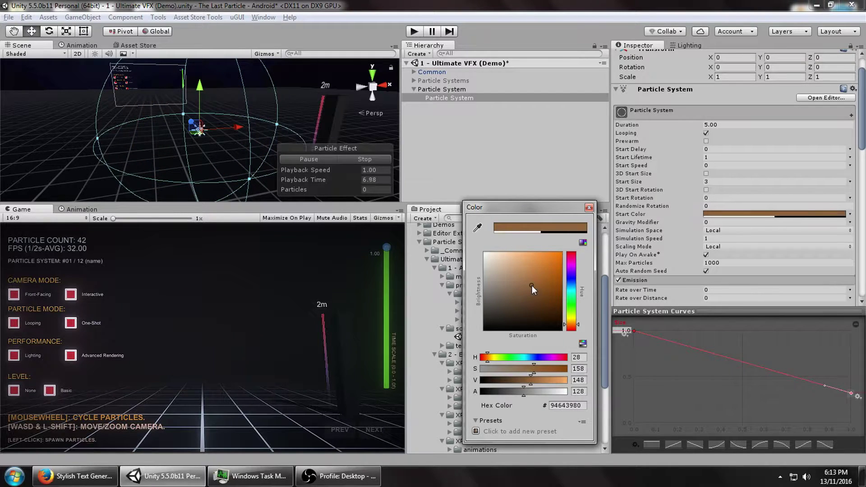
Replay the combined particle effect to check the orange halo, and stop the simulation
{"action": "left_click", "coordinate": [335, 159]}
{"action": "left_click", "coordinate": [340, 159]}
{"action": "left_click", "coordinate": [338, 158]}
{"action": "left_click", "coordinate": [326, 160]}
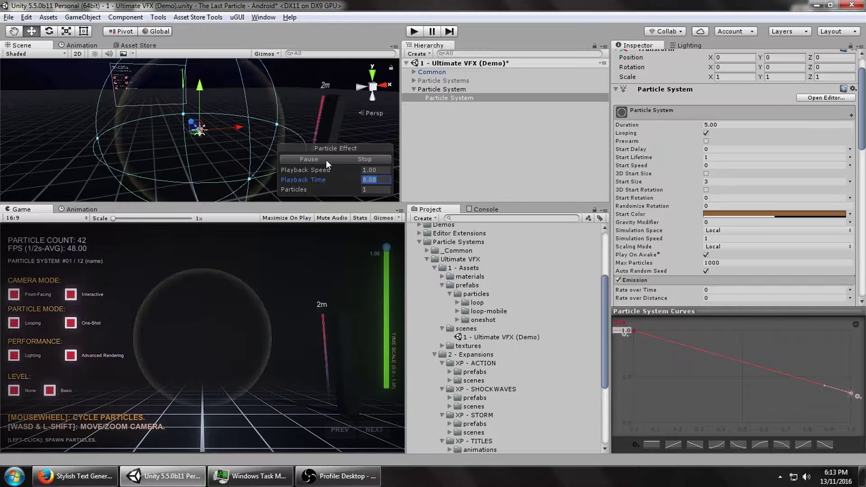
{"action": "left_click", "coordinate": [357, 159]}
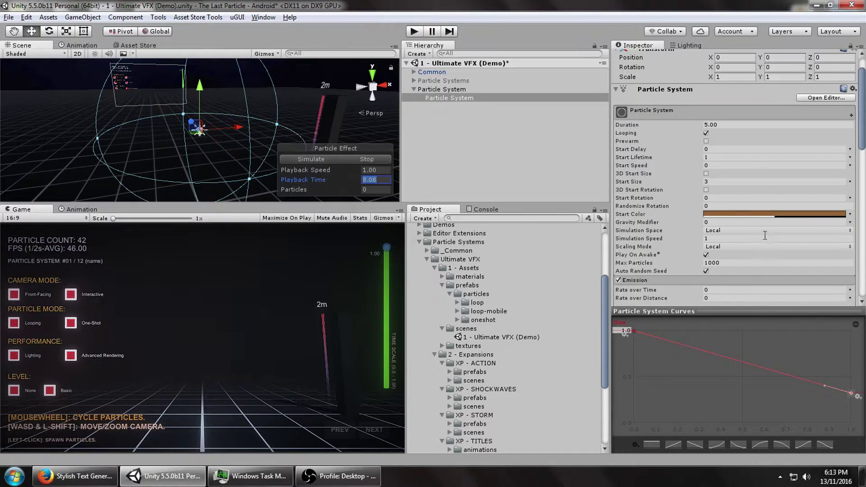
Set the halo's Start Lifetime to 1.5 and replay the effect
{"action": "left_click", "coordinate": [710, 158]}
{"action": "type", "text": "1.5"}
{"action": "left_click", "coordinate": [319, 159]}
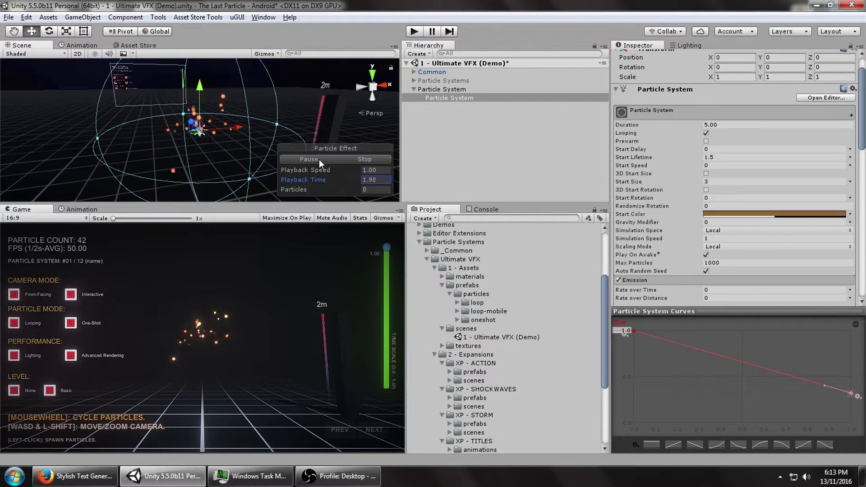
Set the halo's Start Lifetime to 2 and replay the effect
{"action": "left_click", "coordinate": [710, 158]}
{"action": "type", "text": "2"}
{"action": "left_click", "coordinate": [315, 159]}
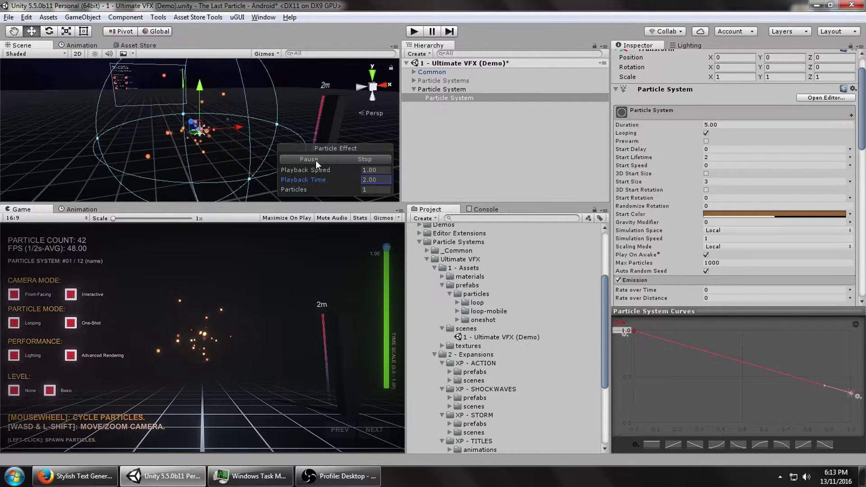
{"action": "left_click", "coordinate": [314, 159]}
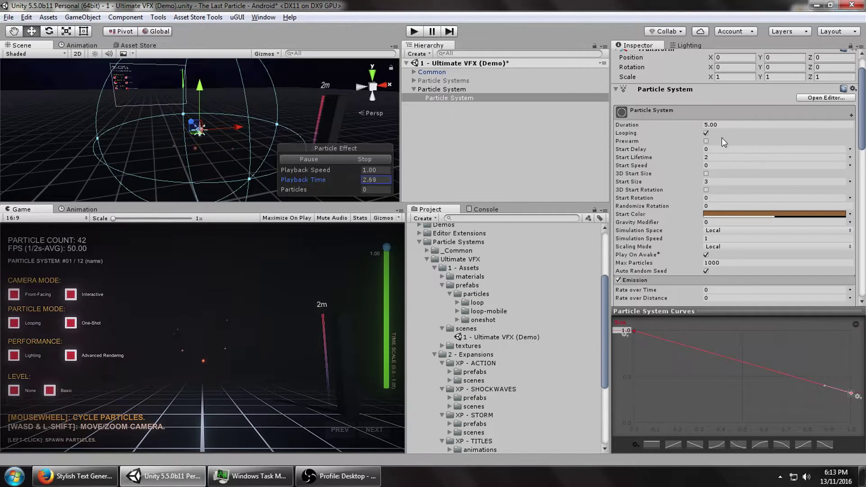
{"action": "scroll", "coordinate": [779, 197], "scroll_direction": "down", "scroll_amount": 4}
{"action": "scroll", "coordinate": [733, 174], "scroll_direction": "up", "scroll_amount": 3}
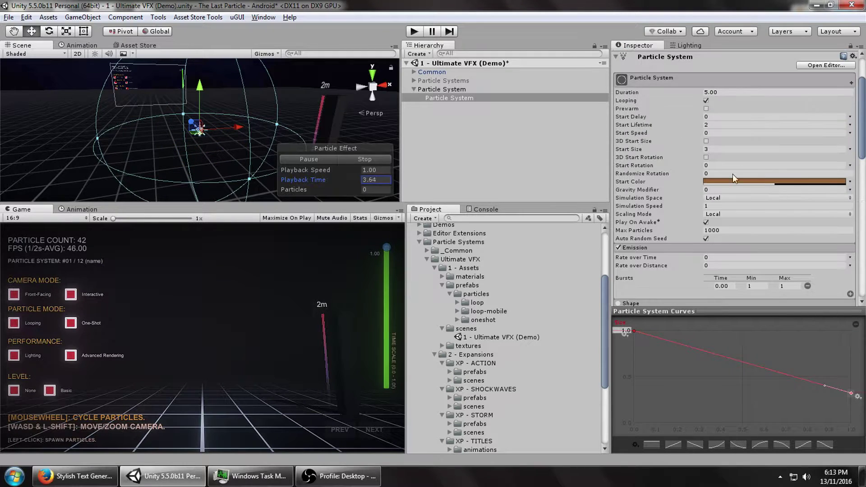
{"action": "right_click", "coordinate": [446, 96]}
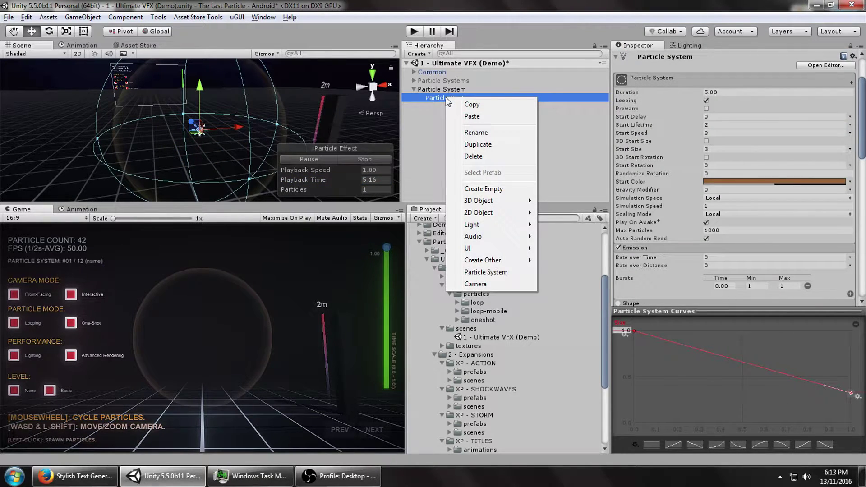
{"action": "mouse_move", "coordinate": [488, 225]}
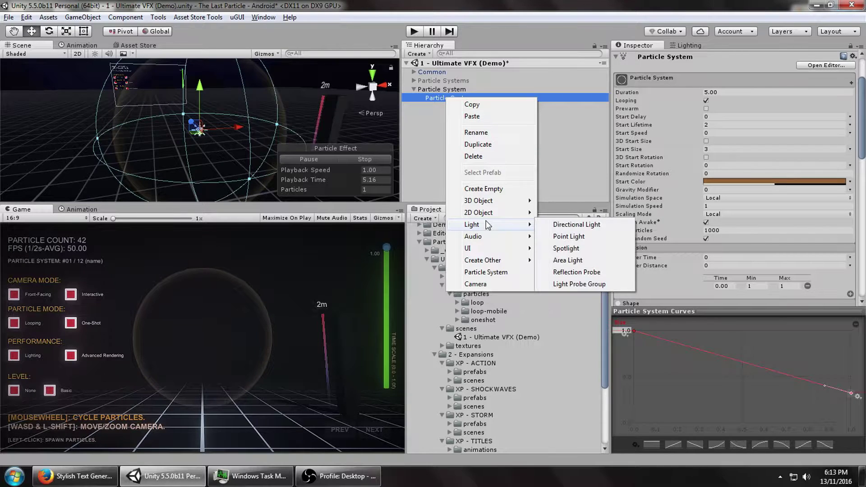
{"action": "left_click", "coordinate": [444, 89]}
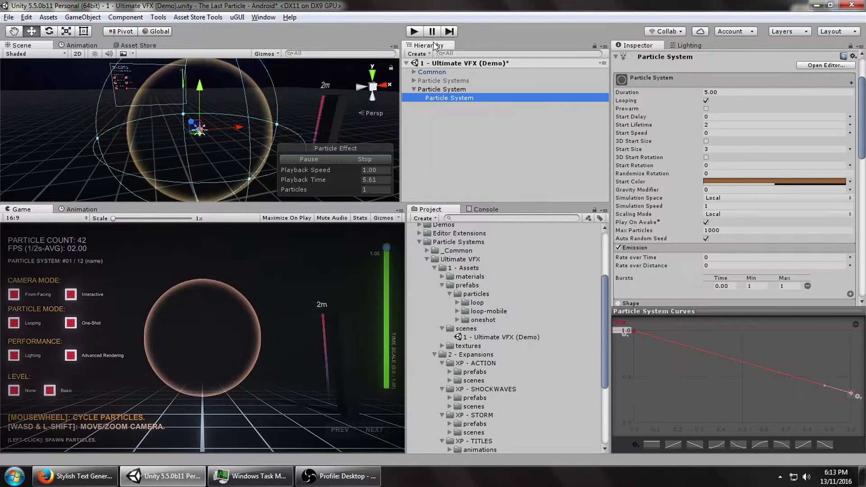
{"action": "right_click", "coordinate": [444, 89]}
{"action": "left_click", "coordinate": [496, 260]}
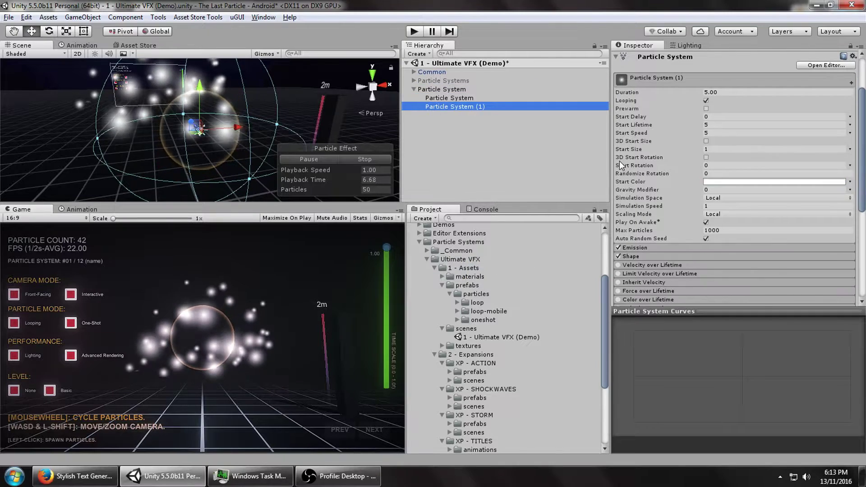
{"action": "key", "text": "ctrl+z"}
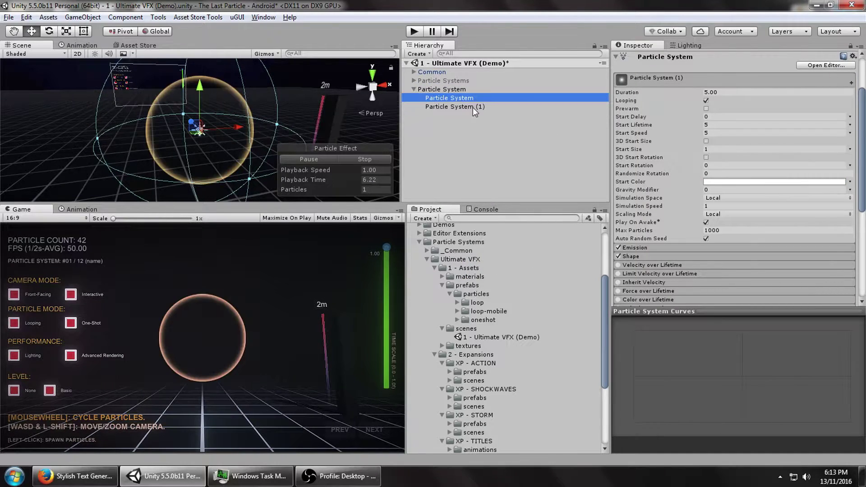
Duplicate the halo particle system and assign the copy the mat_vfx-ult_particle_spritesheet_lensflare-add_sp[1.0] material
{"action": "key", "text": "ctrl+y"}
{"action": "scroll", "coordinate": [713, 208], "scroll_direction": "down", "scroll_amount": 5}
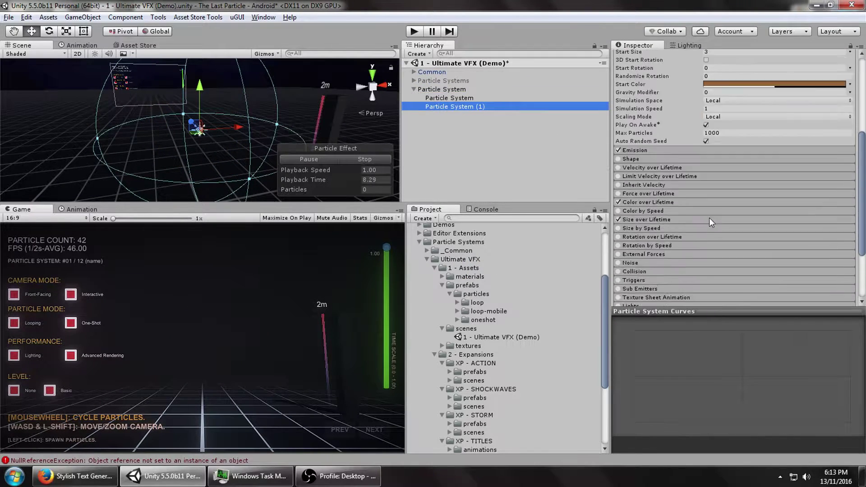
{"action": "left_click", "coordinate": [650, 259]}
{"action": "scroll", "coordinate": [771, 270], "scroll_direction": "down", "scroll_amount": 3}
{"action": "left_click", "coordinate": [850, 220]}
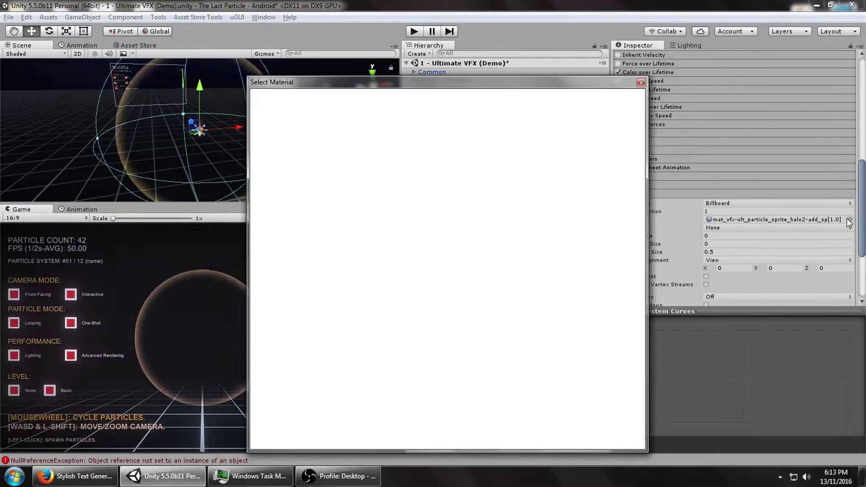
{"action": "type", "text": "lens"}
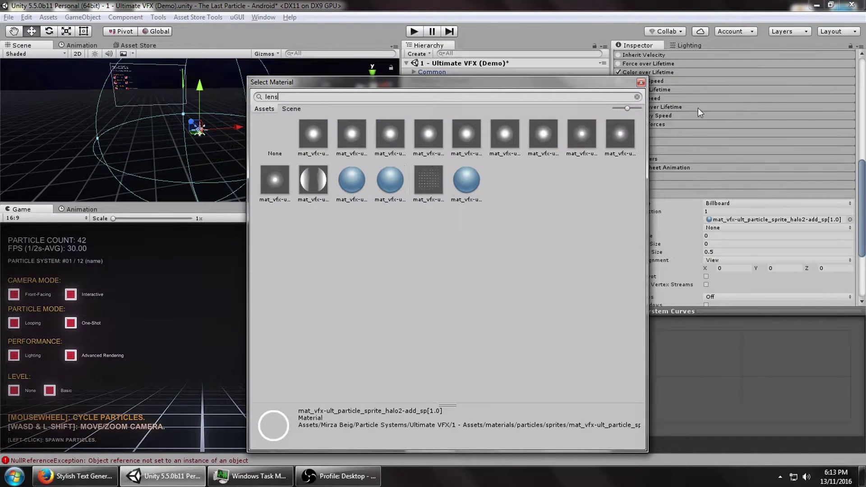
{"action": "left_click", "coordinate": [355, 177]}
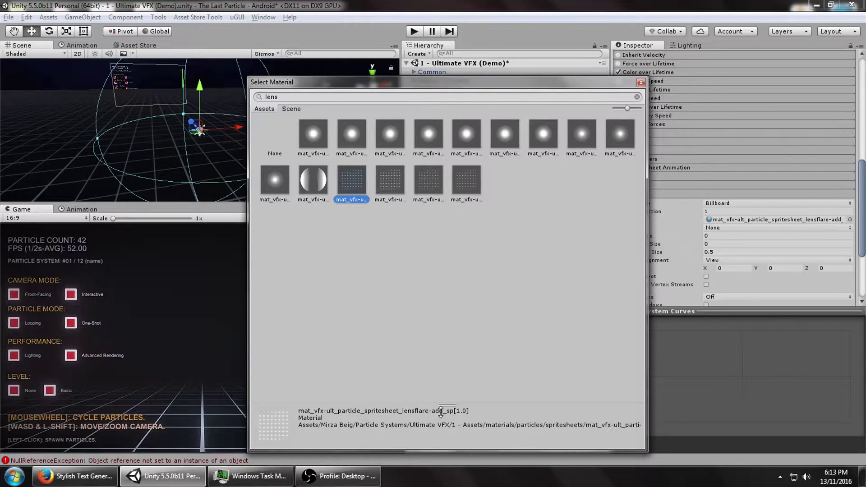
{"action": "double_click", "coordinate": [357, 185]}
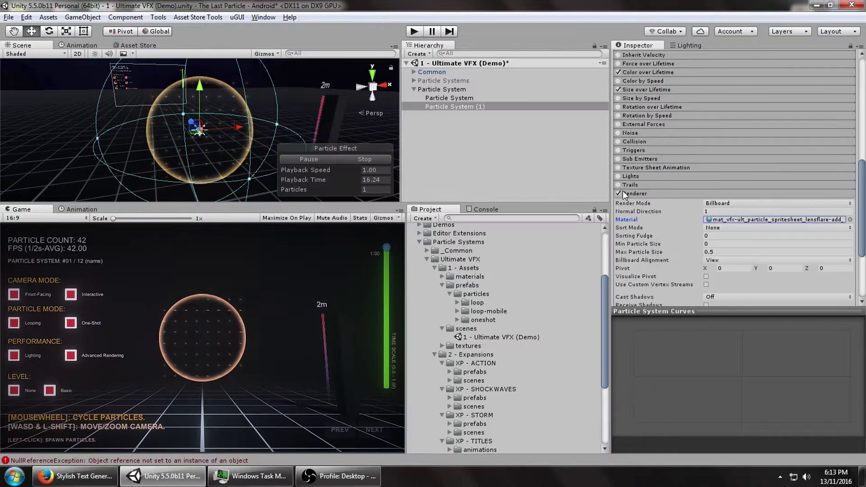
Enable Texture Sheet Animation on the lens flare system and set its Tiles to 8 by 8
{"action": "scroll", "coordinate": [651, 195], "scroll_direction": "down", "scroll_amount": 6}
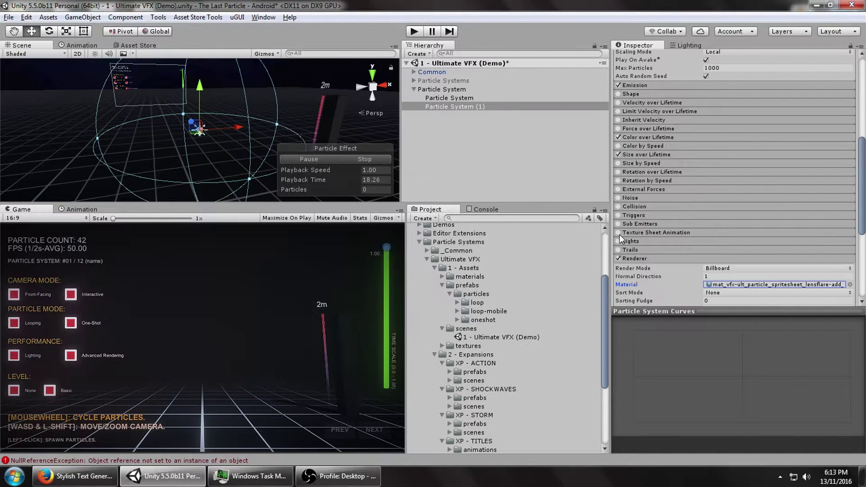
{"action": "left_click", "coordinate": [630, 232]}
{"action": "left_click", "coordinate": [792, 242]}
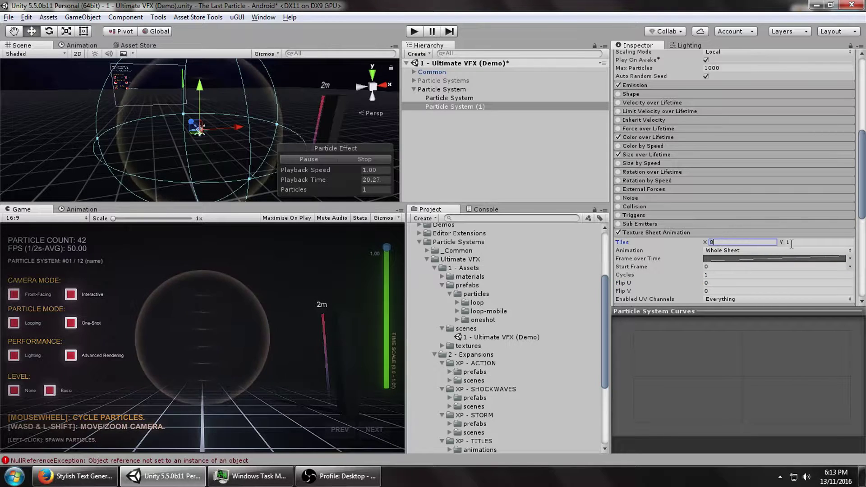
{"action": "scroll", "coordinate": [785, 239], "scroll_direction": "up", "scroll_amount": 8}
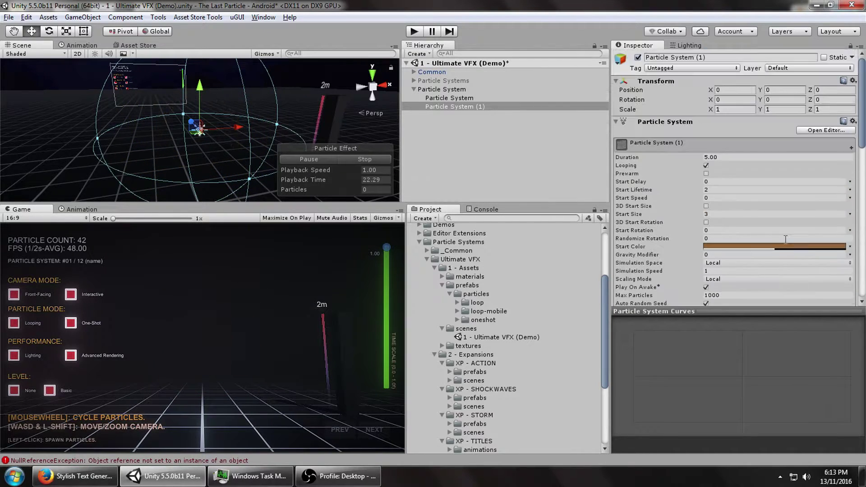
Set the lens flare's Size over Lifetime curve to a straight linear fall from 1 to 0
{"action": "scroll", "coordinate": [711, 205], "scroll_direction": "down", "scroll_amount": 7}
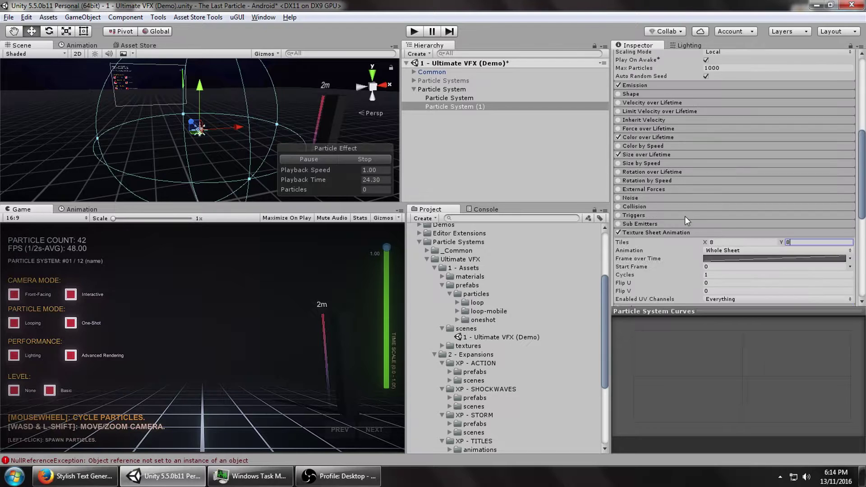
{"action": "left_click", "coordinate": [637, 186]}
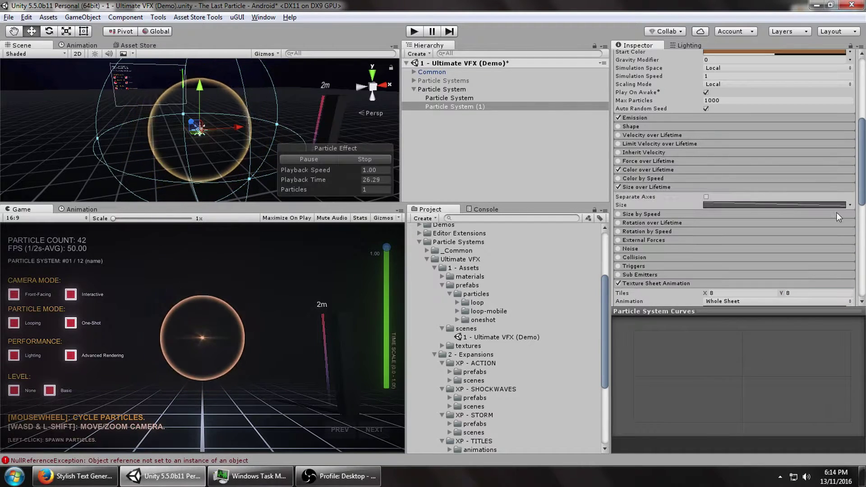
{"action": "left_click", "coordinate": [696, 445]}
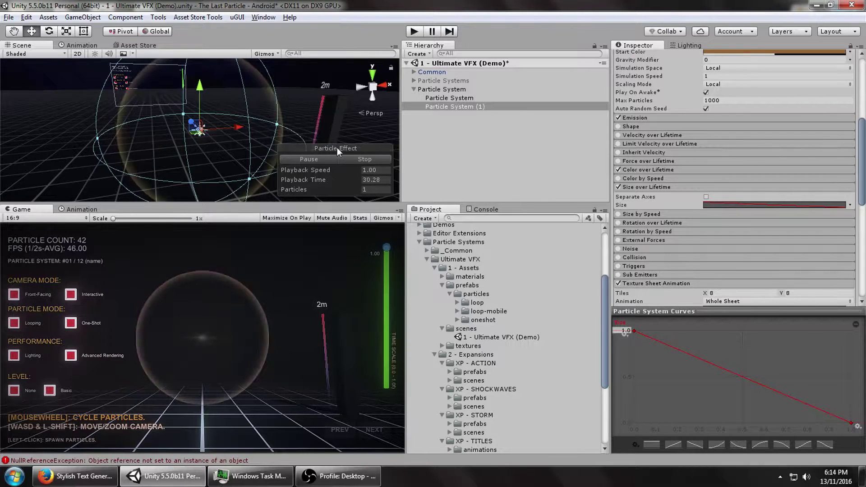
Set the Duration to 1 and turn off Looping on both child systems, and replay the effect from the parent
{"action": "scroll", "coordinate": [677, 171], "scroll_direction": "up", "scroll_amount": 7}
{"action": "left_click", "coordinate": [719, 158]}
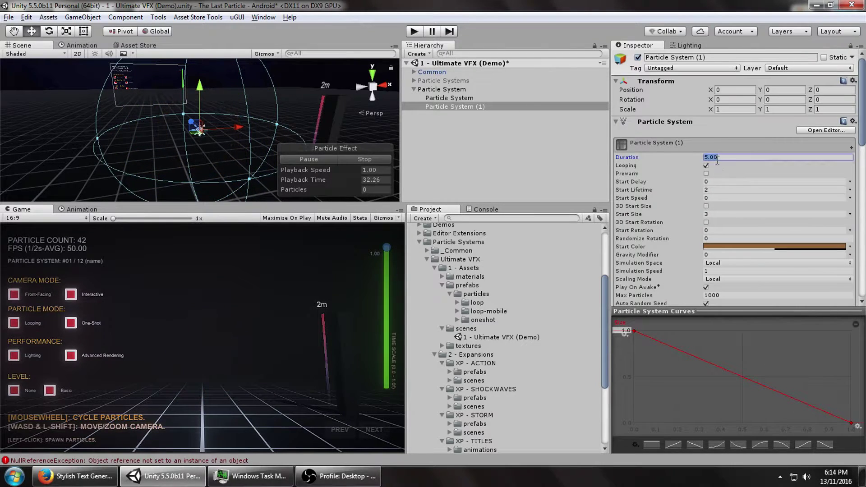
{"action": "type", "text": "1"}
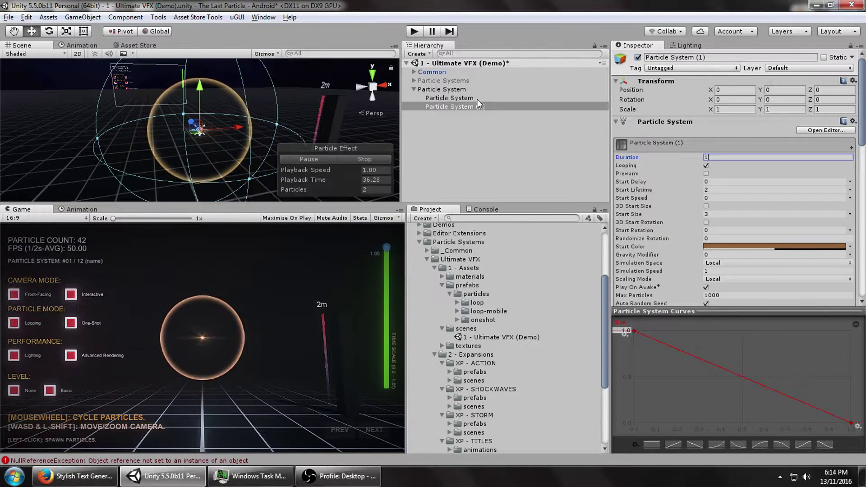
{"action": "left_click", "coordinate": [477, 98]}
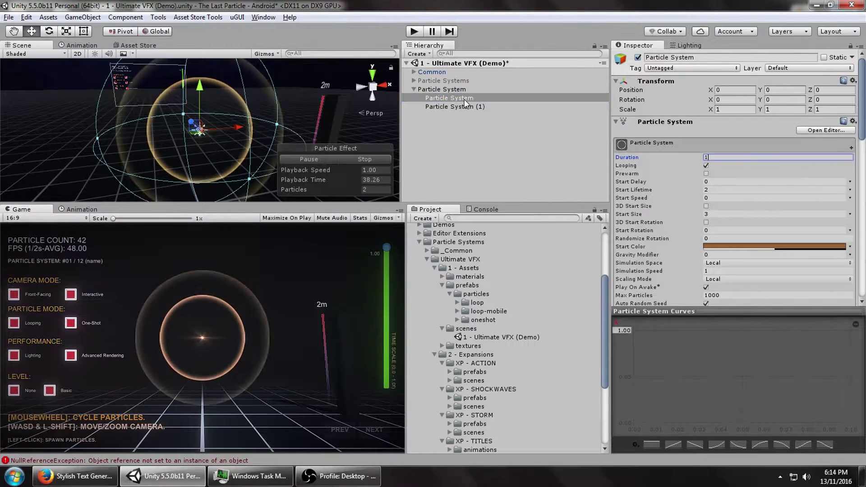
{"action": "left_click", "coordinate": [462, 107]}
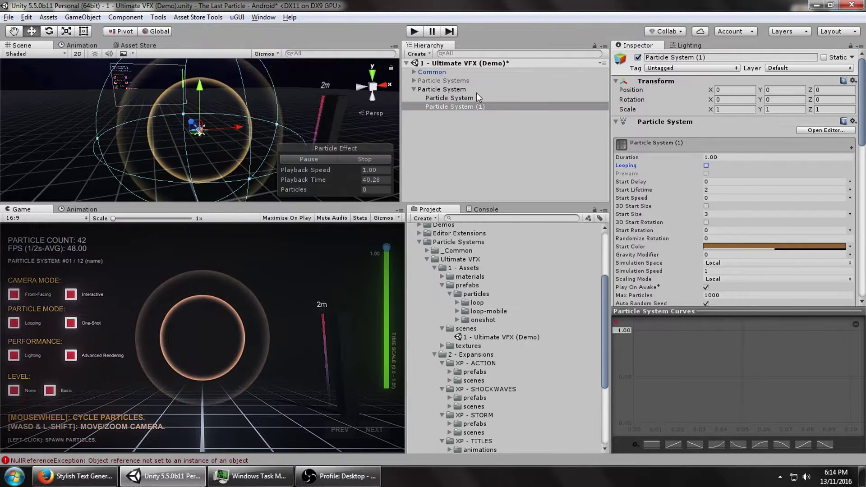
{"action": "left_click", "coordinate": [476, 96]}
{"action": "left_click", "coordinate": [706, 166]}
{"action": "left_click", "coordinate": [459, 90]}
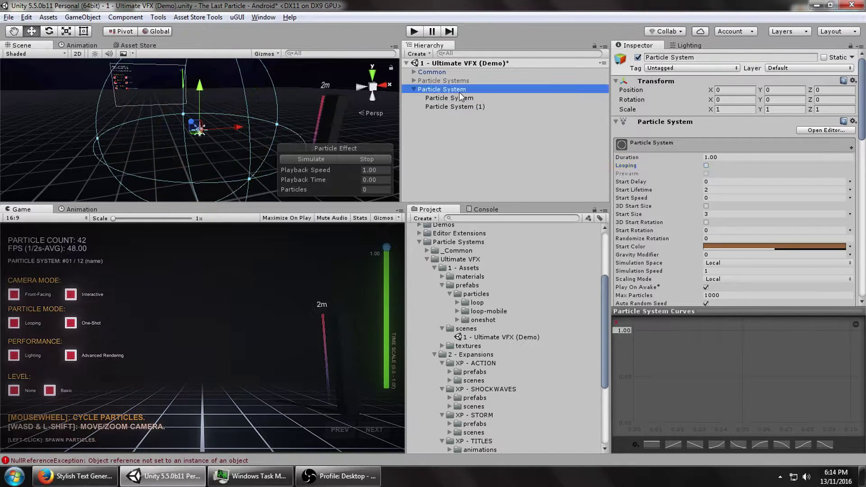
{"action": "left_click", "coordinate": [330, 161]}
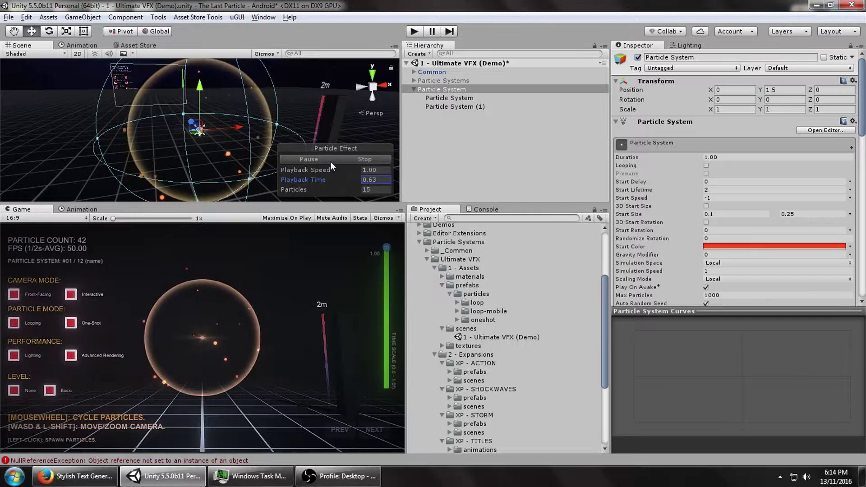
Set the lens flare's Start Size to 8 and replay the effect
{"action": "left_click", "coordinate": [447, 106]}
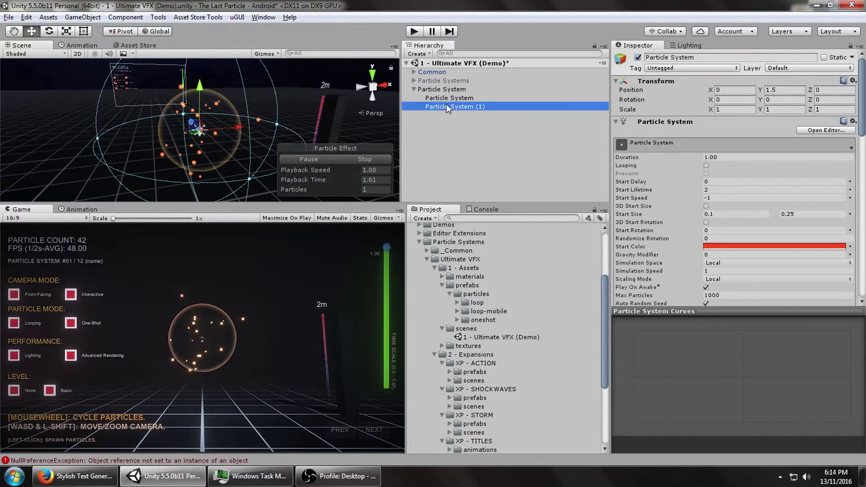
{"action": "left_click", "coordinate": [709, 213]}
{"action": "left_click", "coordinate": [324, 158]}
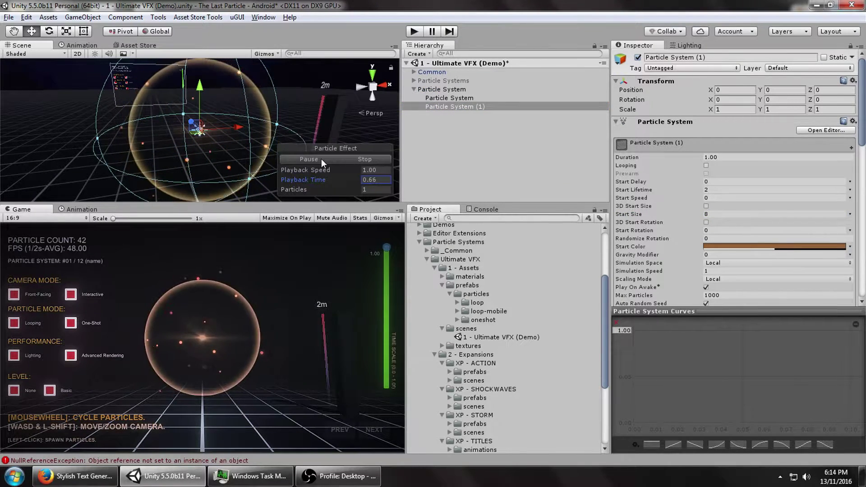
Disable Size over Lifetime on the lens flare system and replay the effect
{"action": "scroll", "coordinate": [673, 260], "scroll_direction": "down", "scroll_amount": 5}
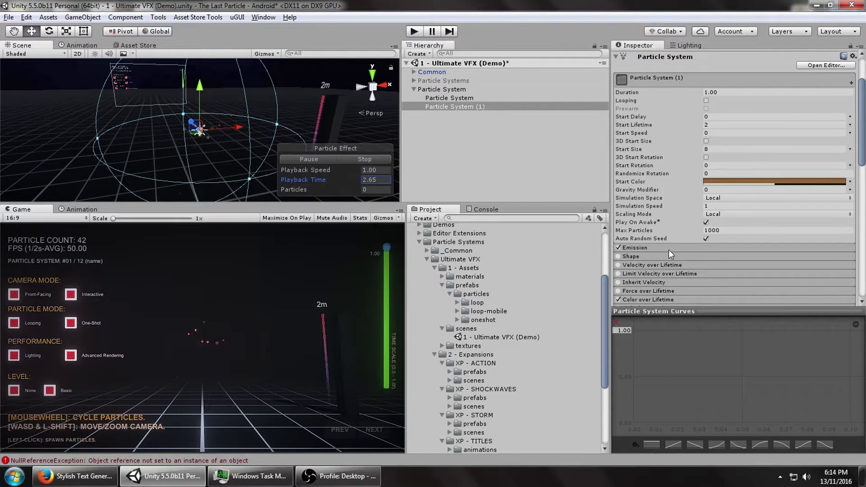
{"action": "left_click", "coordinate": [618, 251]}
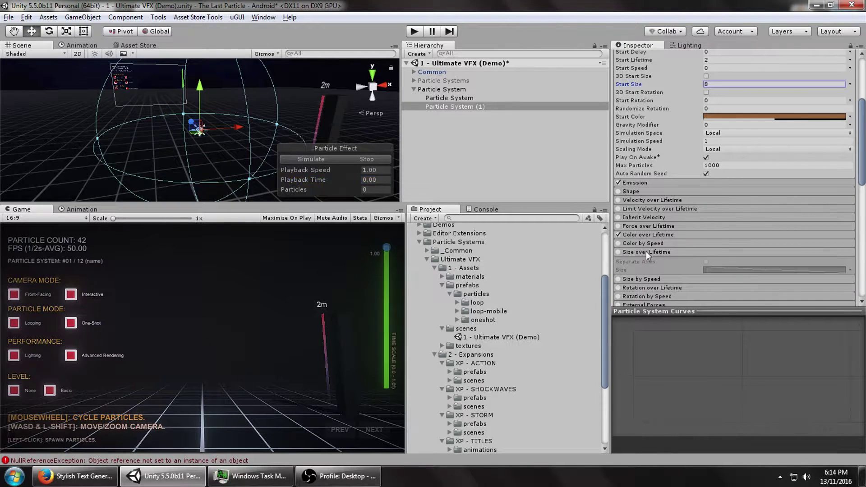
{"action": "left_click", "coordinate": [343, 156]}
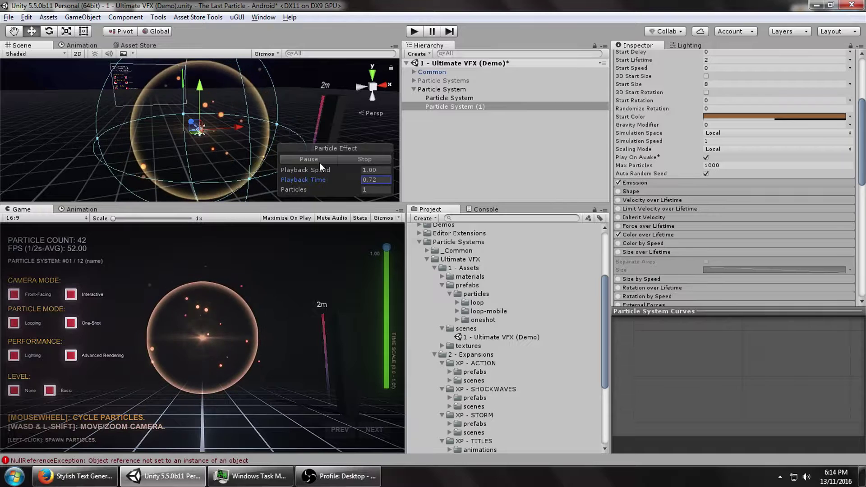
Set both the minimum and maximum particle count of the lens flare's emission burst to 5
{"action": "scroll", "coordinate": [744, 199], "scroll_direction": "up", "scroll_amount": 3}
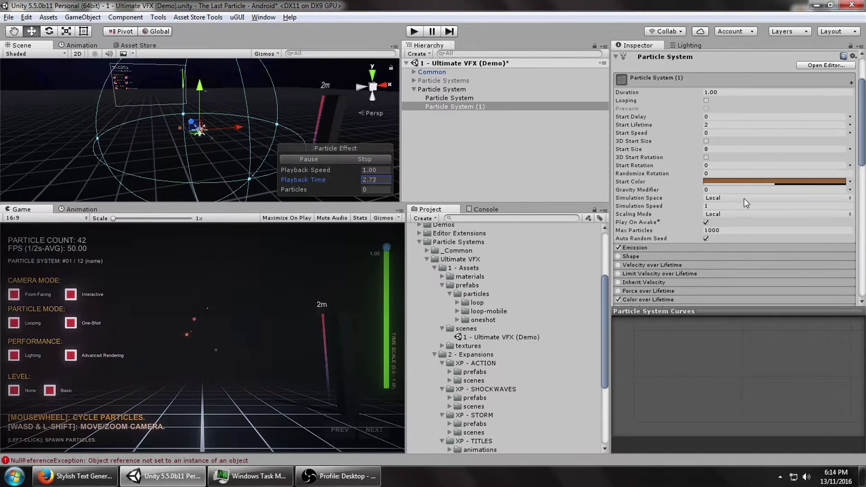
{"action": "left_click", "coordinate": [709, 249]}
{"action": "left_click", "coordinate": [753, 286]}
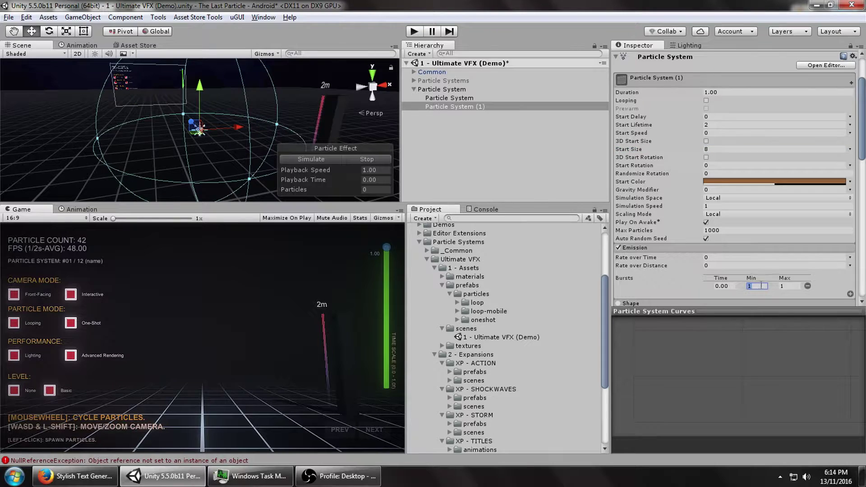
{"action": "type", "text": "5"}
{"action": "left_click", "coordinate": [791, 289]}
Randomize the lens flare's Start Rotation between the two constants -360 and 360, and replay the effect
{"action": "left_click", "coordinate": [850, 166]}
{"action": "left_click", "coordinate": [830, 199]}
{"action": "left_click", "coordinate": [741, 166]}
{"action": "type", "text": "-360"}
{"action": "key", "text": "Tab"}
{"action": "type", "text": "36"}
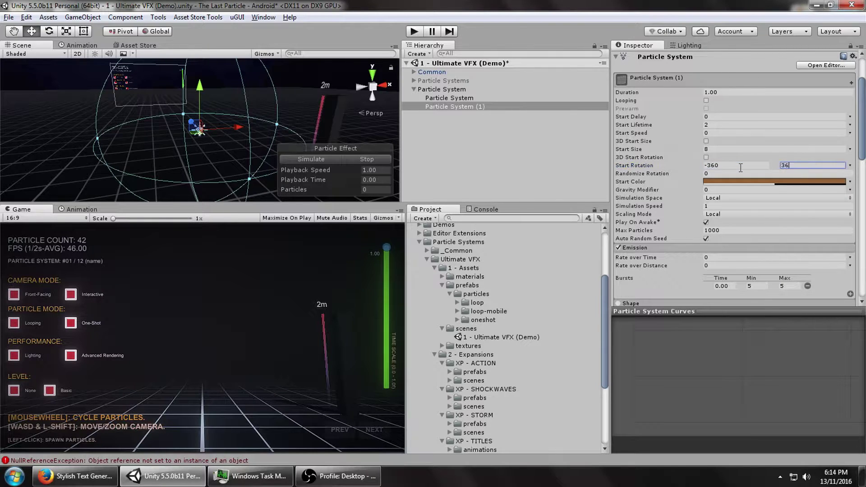
{"action": "left_click", "coordinate": [318, 159]}
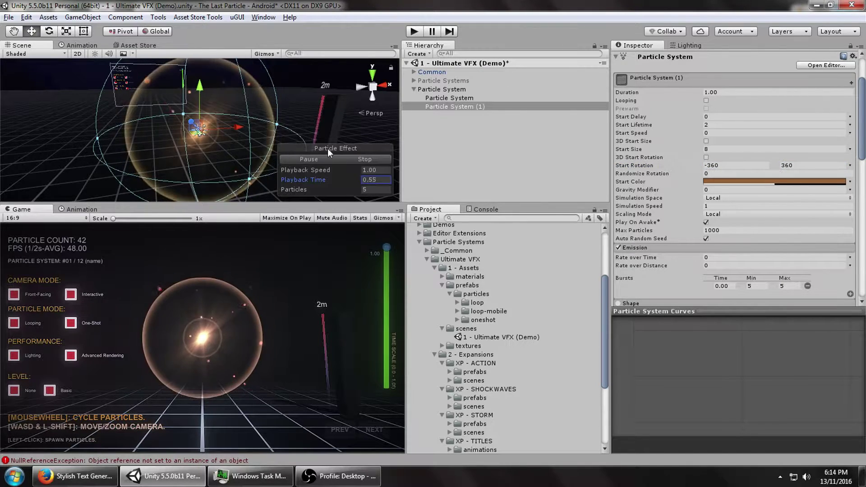
{"action": "scroll", "coordinate": [719, 208], "scroll_direction": "down", "scroll_amount": 3}
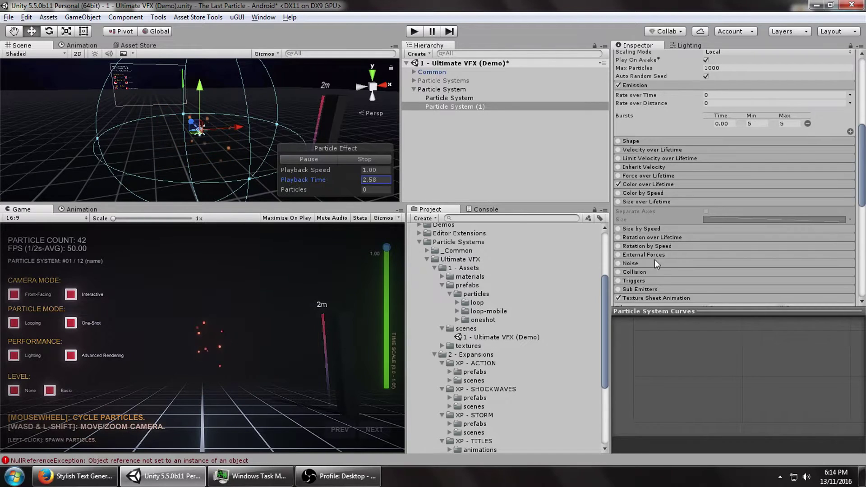
{"action": "left_click", "coordinate": [302, 159]}
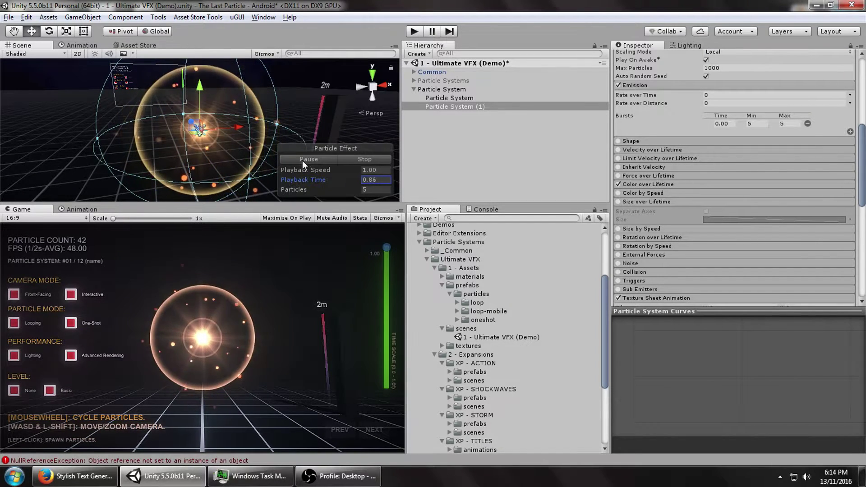
{"action": "scroll", "coordinate": [782, 185], "scroll_direction": "up", "scroll_amount": 2}
{"action": "left_click_drag", "start_coordinate": [775, 227], "coordinate": [758, 223]}
{"action": "left_click", "coordinate": [786, 221]}
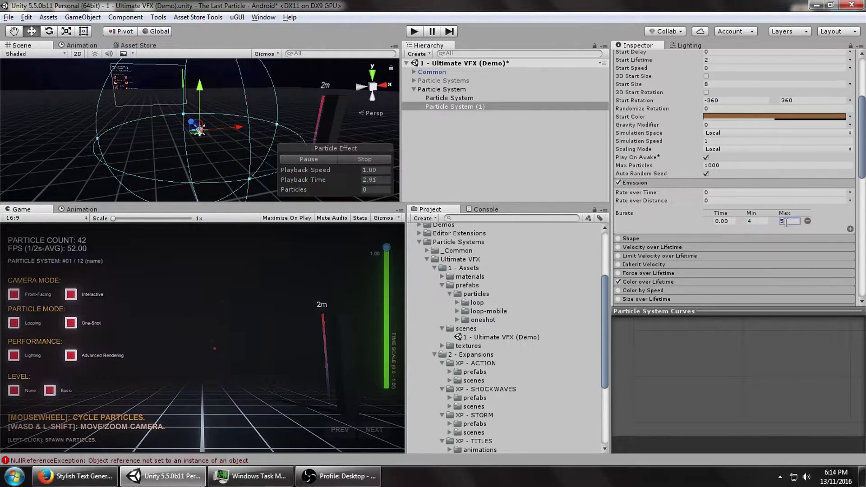
{"action": "key", "text": "Escape"}
Set the alpha of the lens flare system's Start Color to 64
{"action": "left_click", "coordinate": [738, 117]}
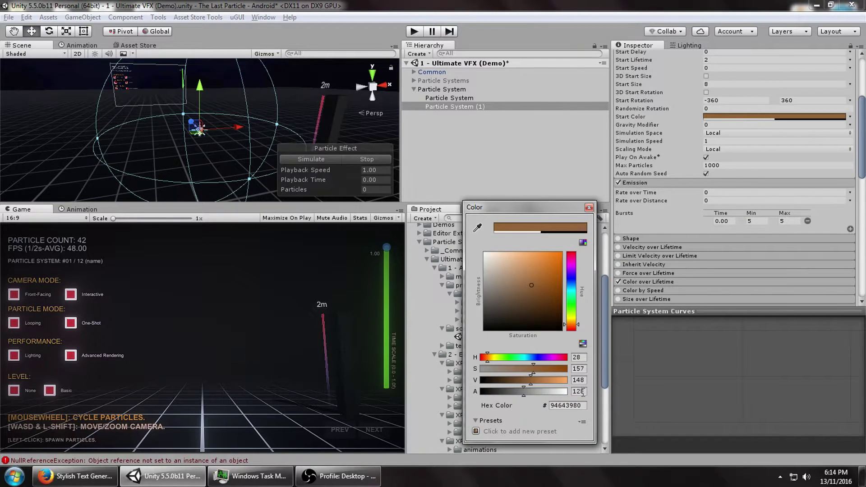
{"action": "type", "text": "64"}
{"action": "left_click", "coordinate": [589, 208]}
Enable Rotation over Lifetime on the lens flare with a random angular velocity between the constants -90 and 90, and replay the effect
{"action": "scroll", "coordinate": [662, 210], "scroll_direction": "down", "scroll_amount": 4}
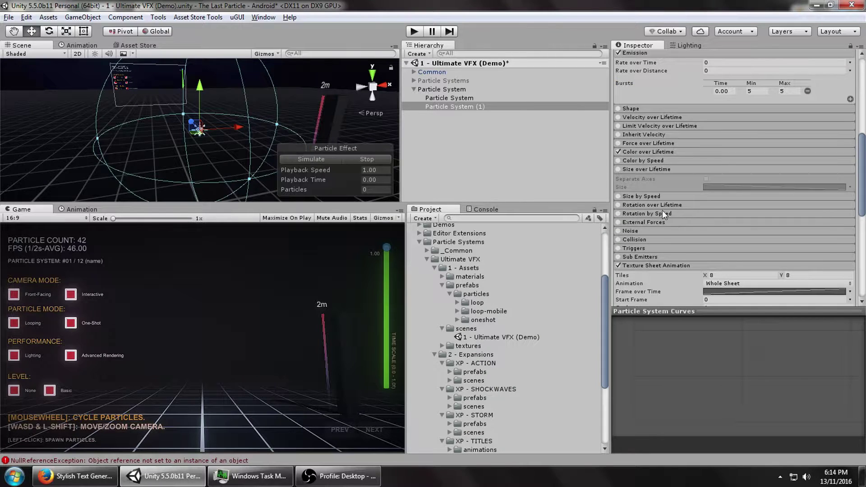
{"action": "left_click", "coordinate": [622, 205]}
{"action": "left_click", "coordinate": [850, 223]}
{"action": "left_click", "coordinate": [749, 257]}
{"action": "left_click", "coordinate": [735, 223]}
{"action": "type", "text": "-90"}
{"action": "key", "text": "Tab"}
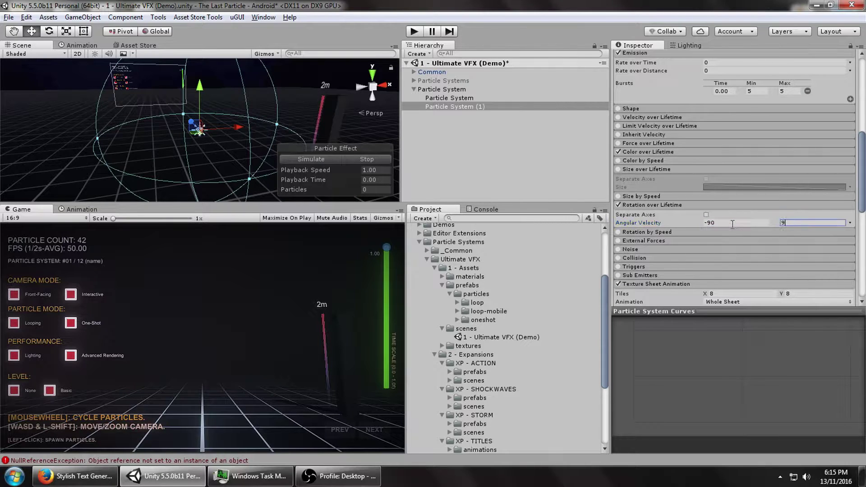
{"action": "type", "text": "90"}
{"action": "left_click", "coordinate": [318, 159]}
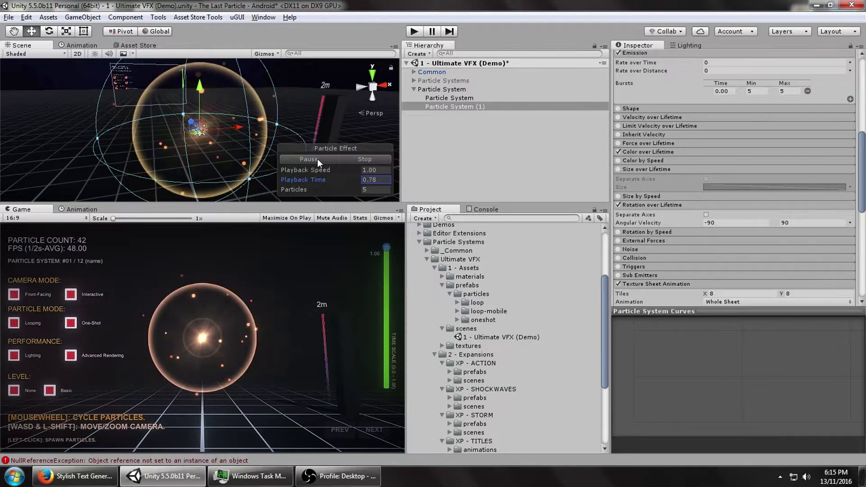
Re-enable Size over Lifetime on the lens flare system, replay the effect and stop it
{"action": "left_click", "coordinate": [619, 169]}
{"action": "scroll", "coordinate": [700, 237], "scroll_direction": "down", "scroll_amount": 3}
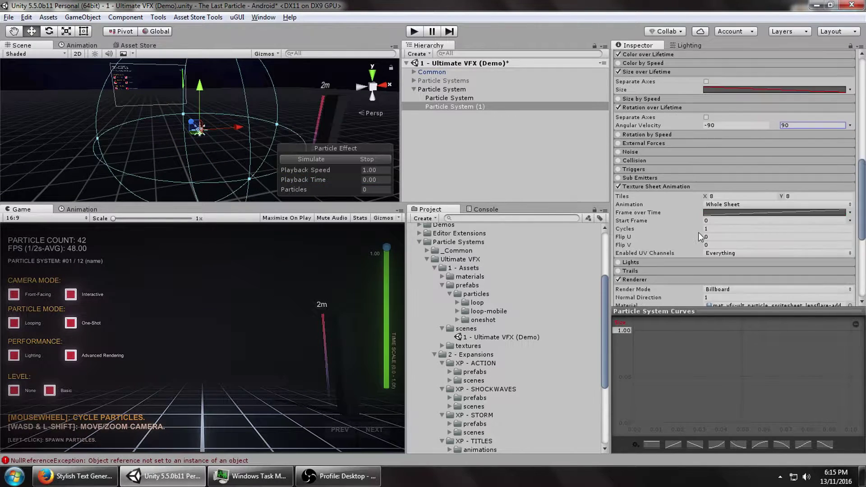
{"action": "left_click", "coordinate": [318, 160]}
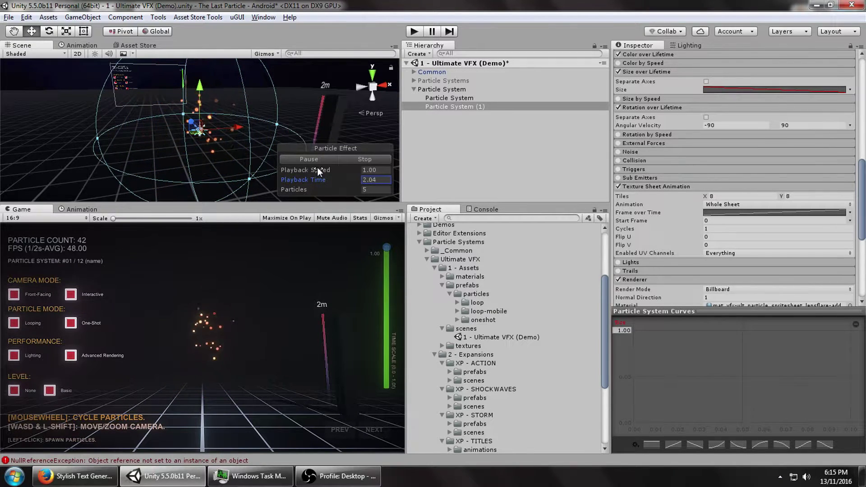
{"action": "left_click", "coordinate": [365, 159]}
Try randomizing the halo system's Start Lifetime between the constants 1 and 1.5, and replay the effect
{"action": "left_click", "coordinate": [459, 99]}
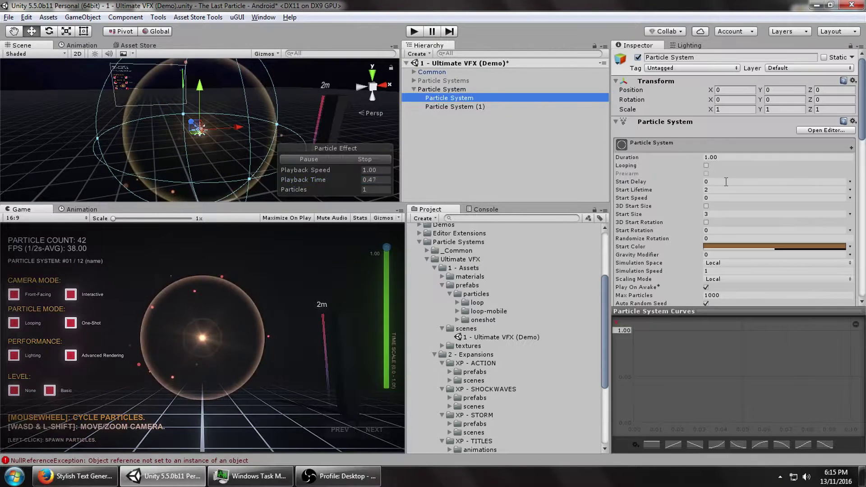
{"action": "left_click", "coordinate": [717, 190]}
{"action": "type", "text": "1.5"}
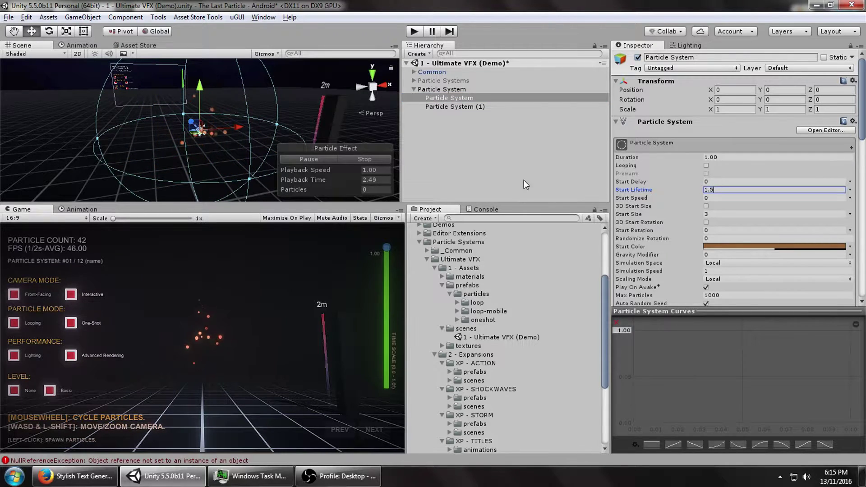
{"action": "left_click", "coordinate": [851, 190]}
{"action": "left_click", "coordinate": [808, 226]}
{"action": "left_click", "coordinate": [296, 158]}
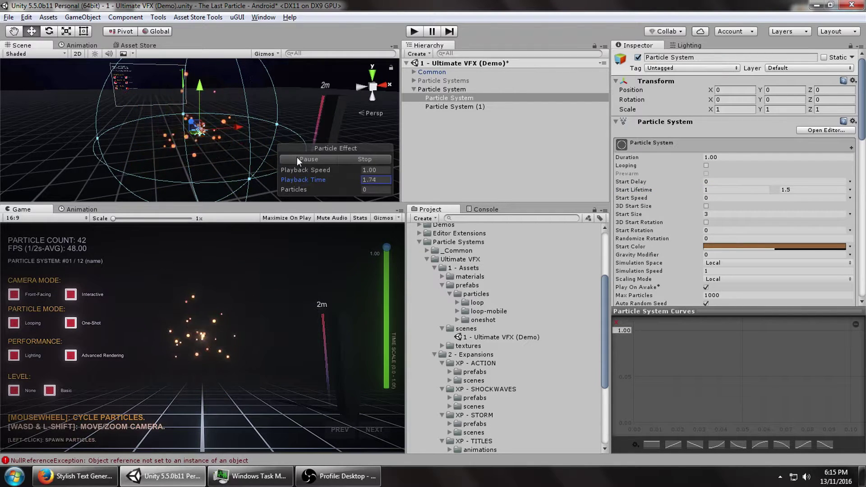
Try a halo Start Lifetime between 0.5 and 1 with a replay, and undo the halo's lifetime changes
{"action": "left_click", "coordinate": [366, 159]}
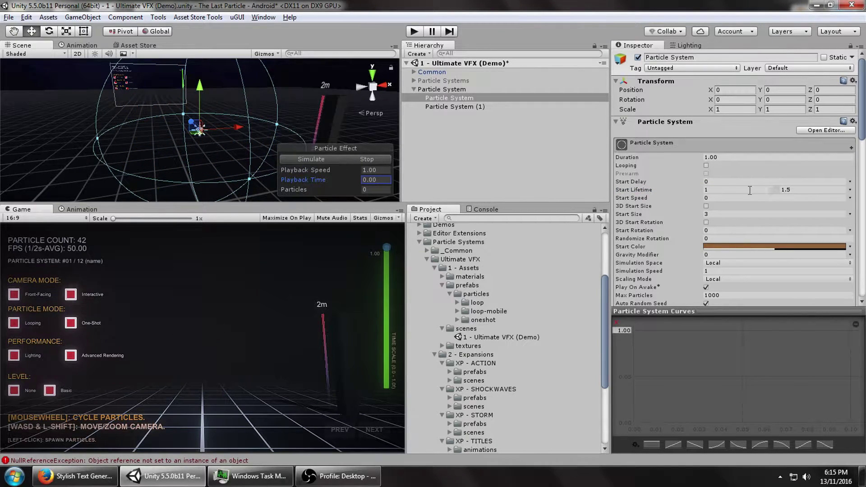
{"action": "left_click", "coordinate": [656, 189]}
{"action": "type", "text": ".5"}
{"action": "left_click", "coordinate": [788, 190]}
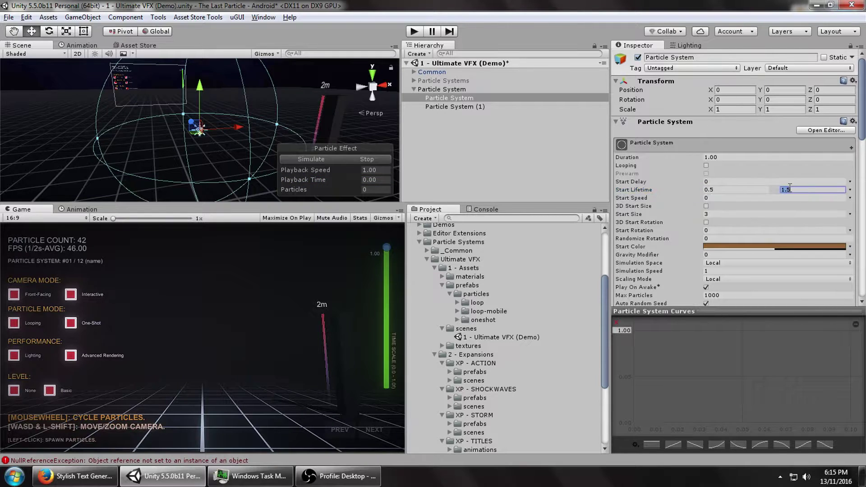
{"action": "left_click", "coordinate": [318, 161]}
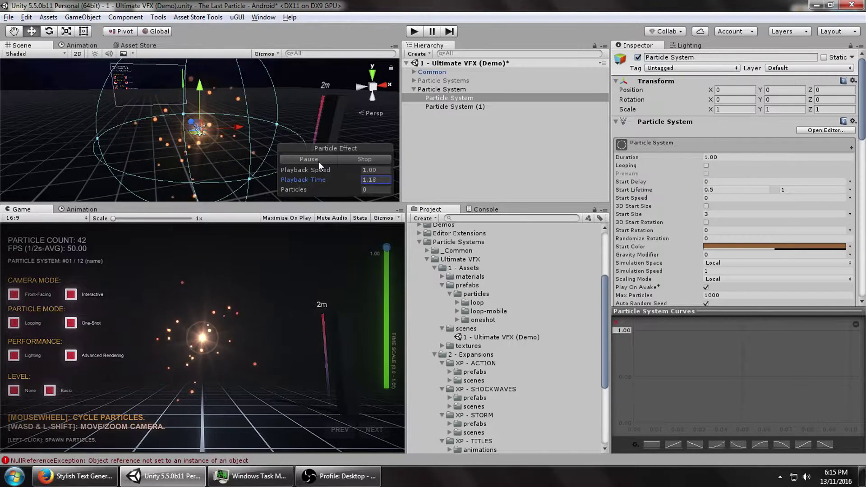
{"action": "key", "text": "ctrl+z"}
{"action": "key", "text": "ctrl+z"}
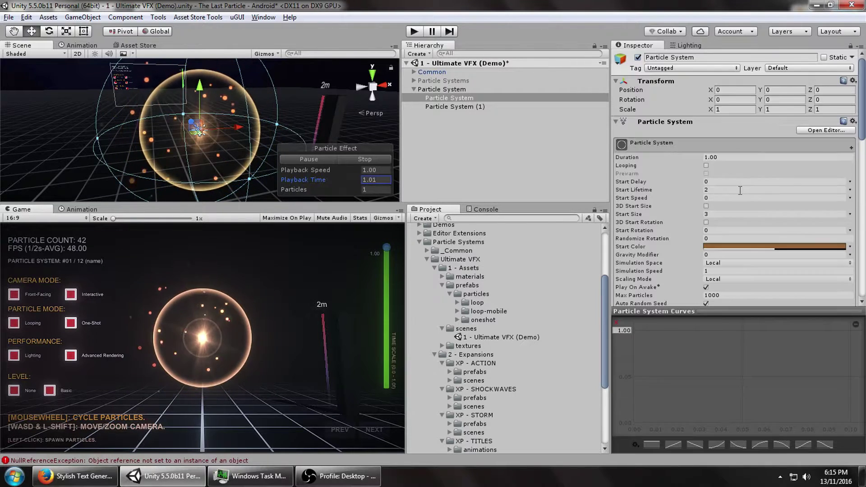
Set the parent spark system's Start Lifetime to 1.5 and replay the effect
{"action": "left_click", "coordinate": [445, 90]}
{"action": "left_click", "coordinate": [720, 190]}
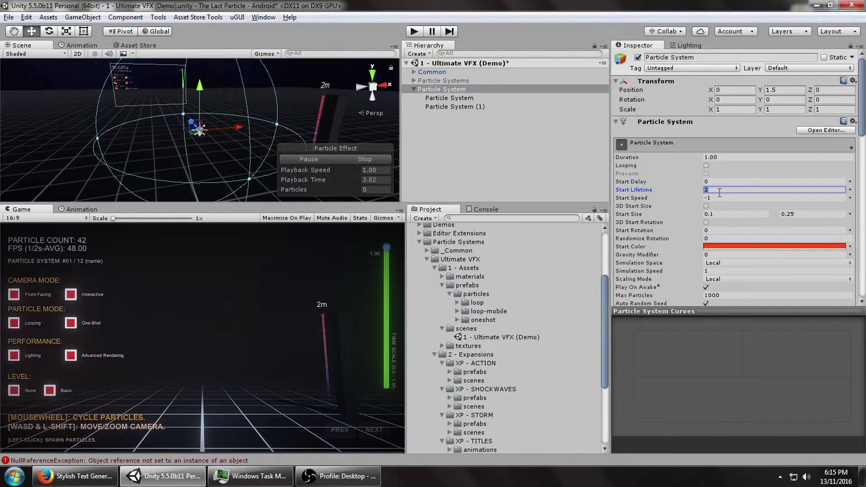
{"action": "left_click", "coordinate": [323, 159]}
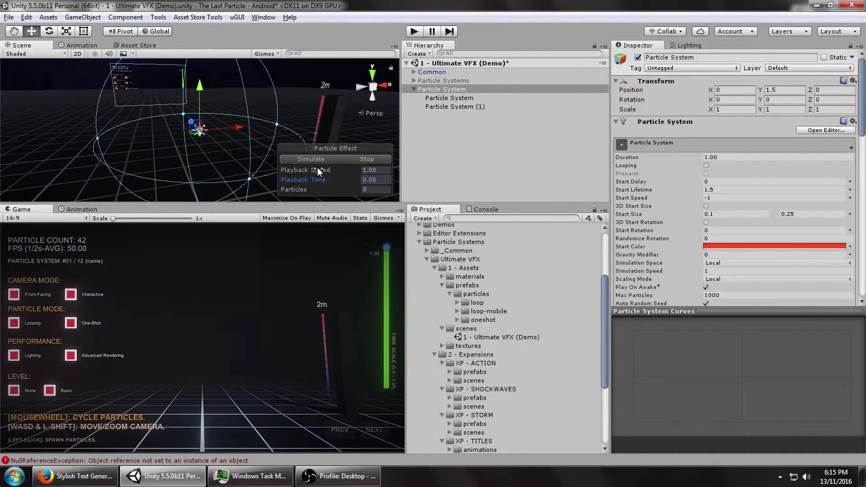
Randomize the parent spark system's Start Lifetime between the constants 1 and 1.5, and replay the effect
{"action": "left_click", "coordinate": [850, 190]}
{"action": "left_click", "coordinate": [825, 223]}
{"action": "left_click", "coordinate": [757, 191]}
{"action": "type", "text": "1"}
{"action": "left_click", "coordinate": [326, 159]}
Duplicate the lens flare child system as the base for another layer
{"action": "left_click", "coordinate": [466, 107]}
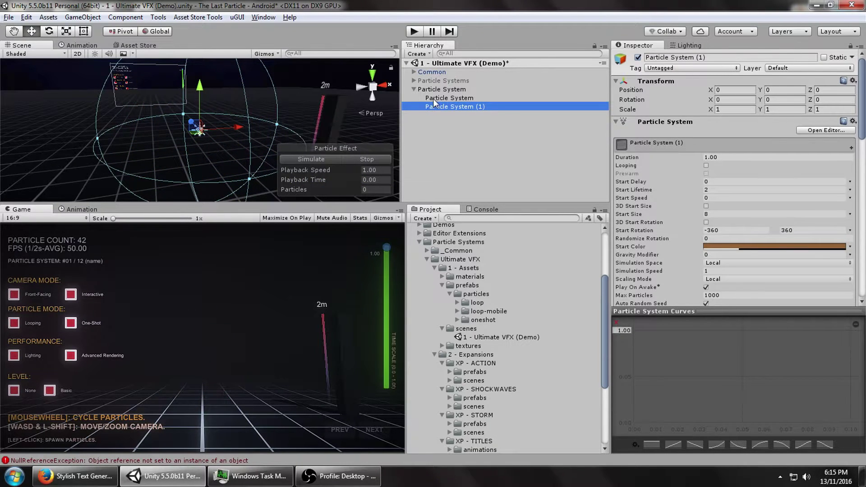
{"action": "right_click", "coordinate": [443, 87]}
{"action": "left_click", "coordinate": [468, 5]}
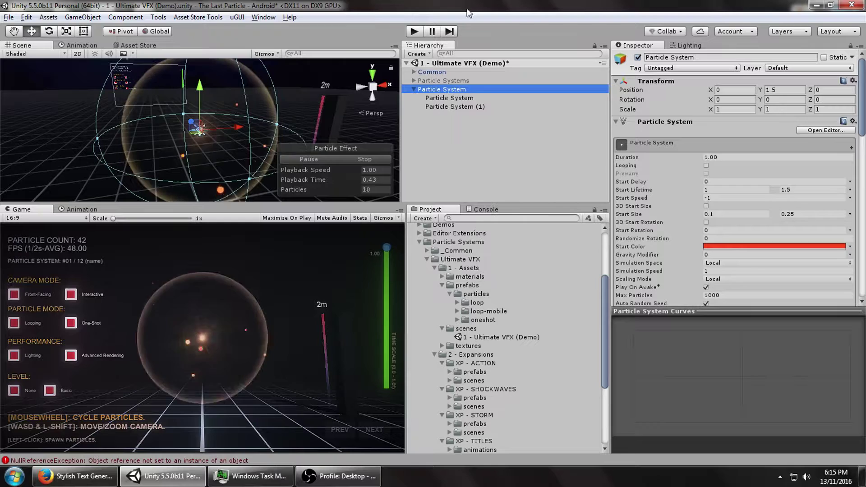
{"action": "left_click", "coordinate": [462, 104]}
{"action": "key", "text": "ctrl+d"}
Search the materials for "puff" and assign mat_vfx-ult_particle_spritesheet_puffs-alpha_sp[0.5] to the duplicated system's renderer
{"action": "scroll", "coordinate": [746, 289], "scroll_direction": "down", "scroll_amount": 10}
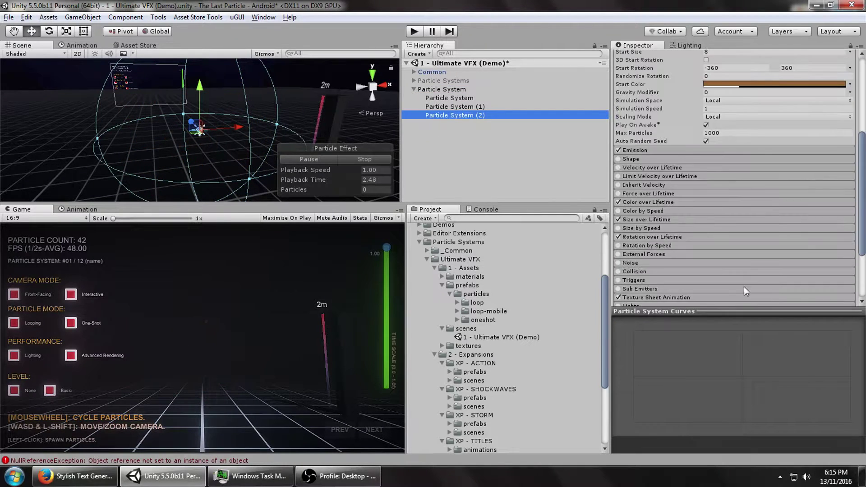
{"action": "left_click", "coordinate": [651, 230]}
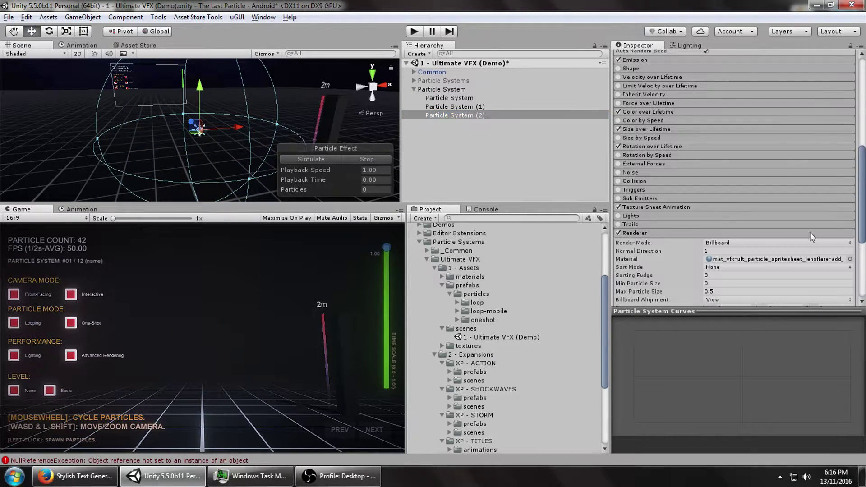
{"action": "left_click", "coordinate": [850, 259]}
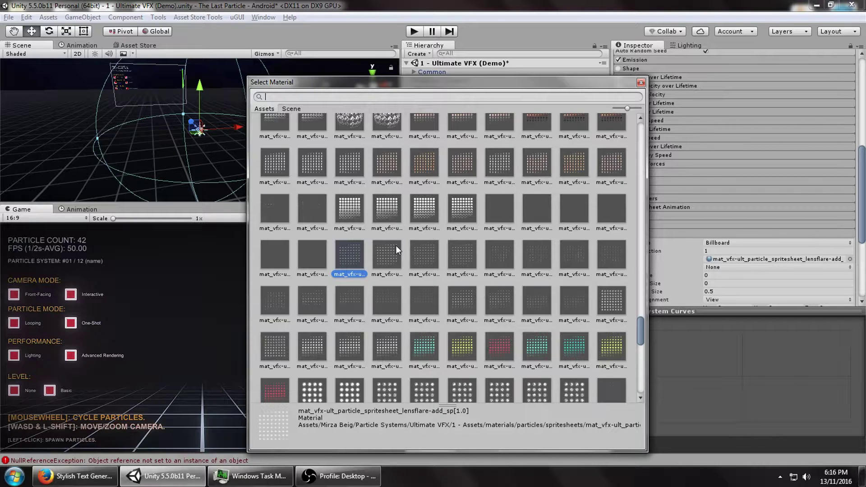
{"action": "type", "text": "puf"}
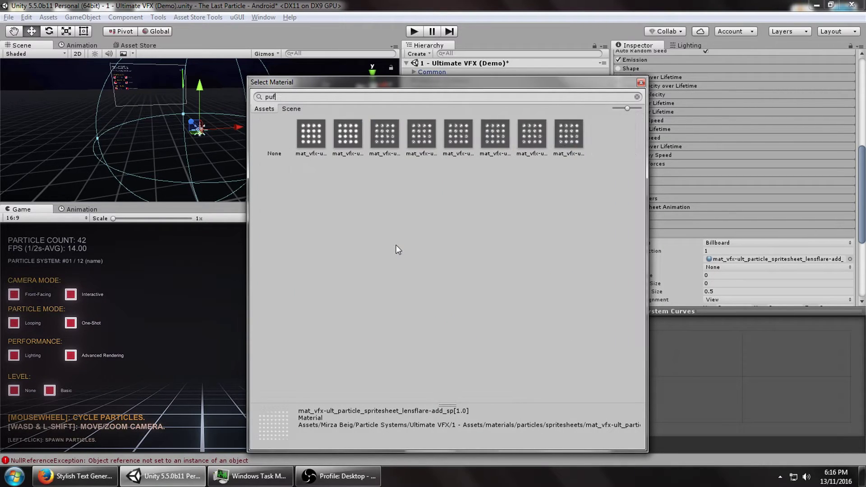
{"action": "left_click", "coordinate": [311, 134]}
{"action": "left_click", "coordinate": [381, 135]}
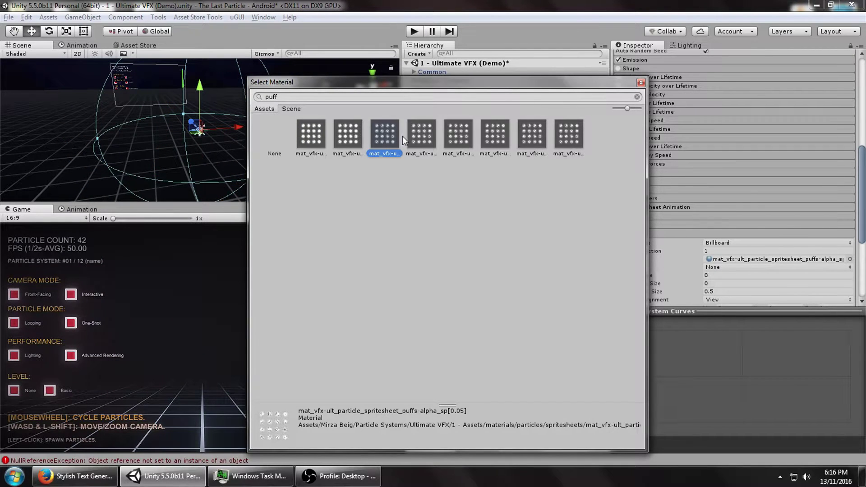
{"action": "left_click", "coordinate": [418, 135]}
{"action": "double_click", "coordinate": [426, 135]}
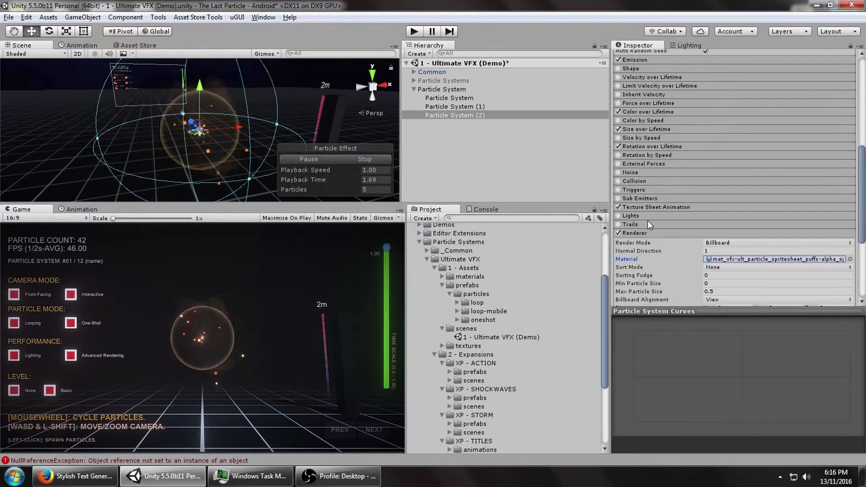
Set the duplicated system's Texture Sheet Animation tiles to 4 by 4
{"action": "left_click", "coordinate": [634, 208]}
{"action": "left_click", "coordinate": [724, 217]}
{"action": "type", "text": "4"}
{"action": "left_click", "coordinate": [794, 217]}
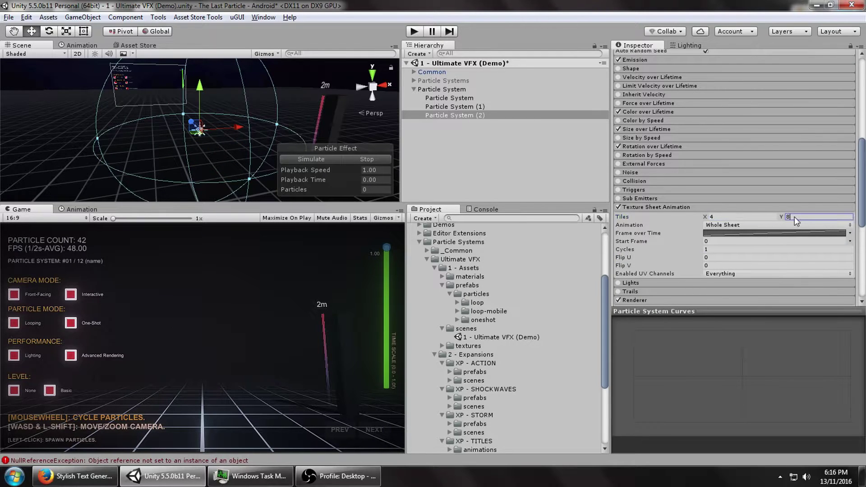
Check the puff material's texture, randomize Frame over Time between the constants 0 and 15, and replay the effect
{"action": "left_click", "coordinate": [850, 234]}
{"action": "left_click", "coordinate": [740, 265]}
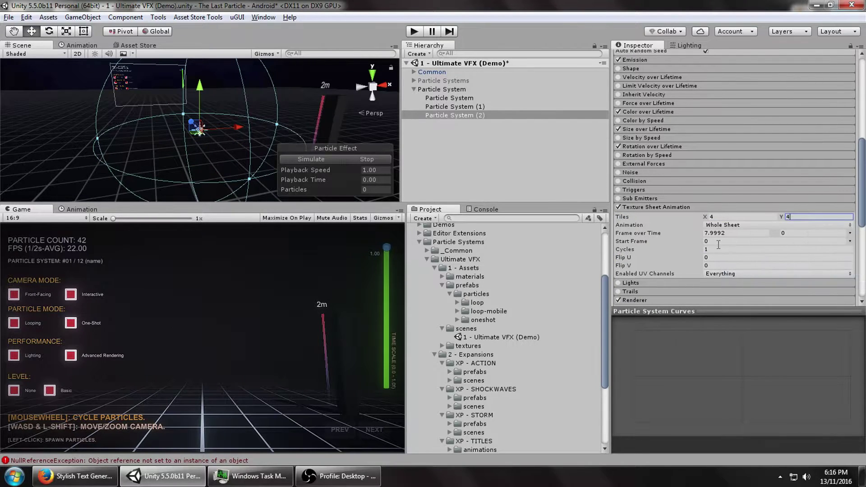
{"action": "scroll", "coordinate": [739, 245], "scroll_direction": "down", "scroll_amount": 3}
{"action": "scroll", "coordinate": [793, 254], "scroll_direction": "down", "scroll_amount": 3}
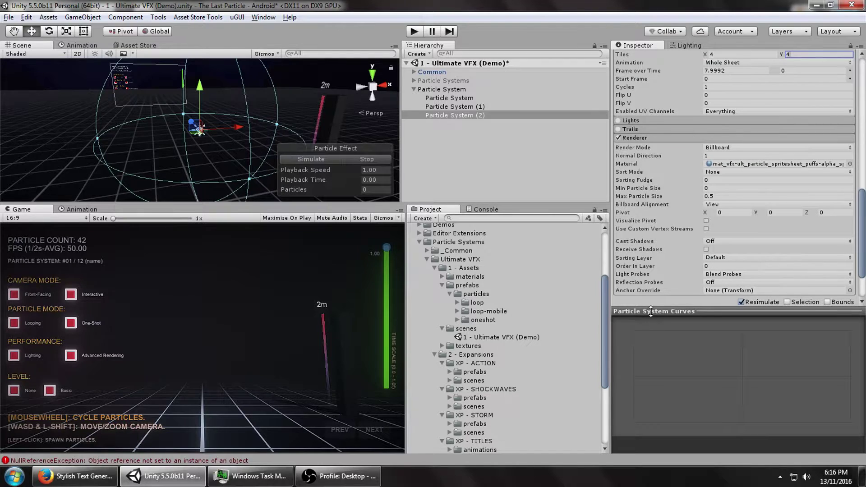
{"action": "scroll", "coordinate": [673, 283], "scroll_direction": "down", "scroll_amount": 2}
{"action": "left_click", "coordinate": [623, 273]}
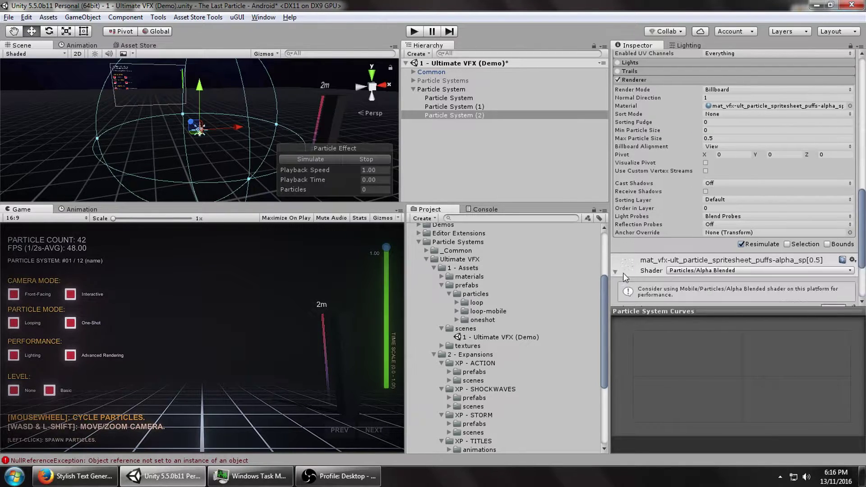
{"action": "scroll", "coordinate": [697, 278], "scroll_direction": "down", "scroll_amount": 3}
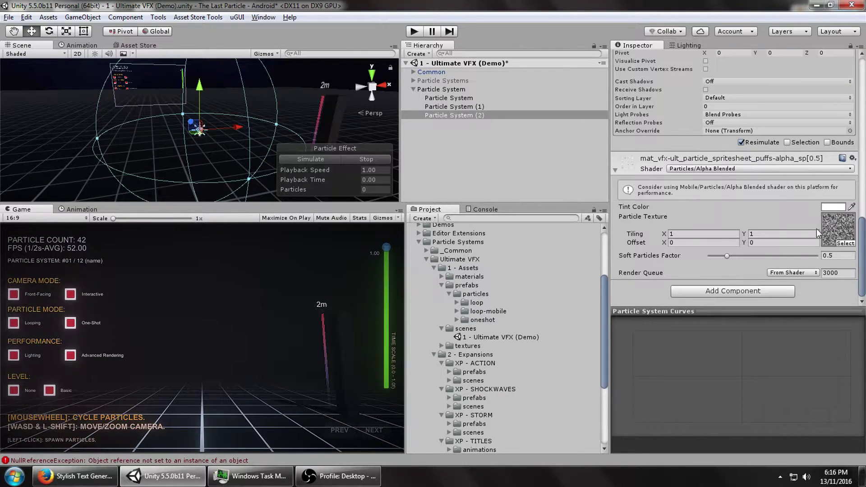
{"action": "scroll", "coordinate": [741, 239], "scroll_direction": "up", "scroll_amount": 8}
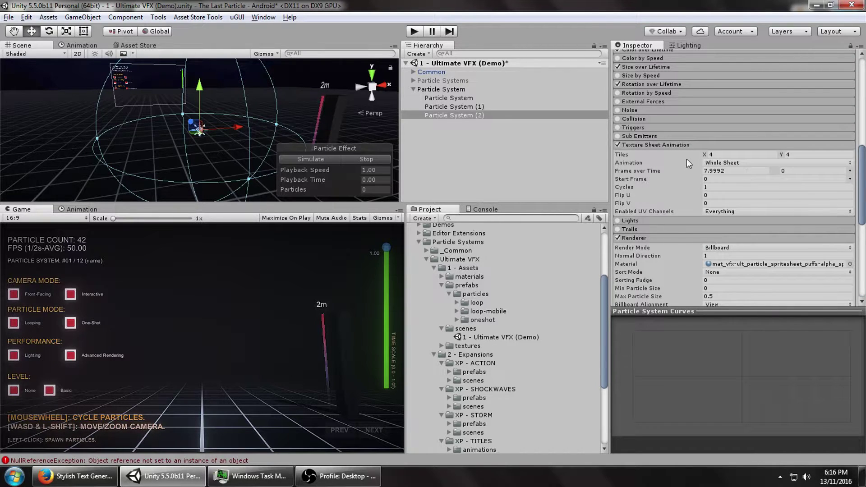
{"action": "left_click", "coordinate": [735, 170]}
{"action": "type", "text": "0"}
{"action": "left_click", "coordinate": [789, 172]}
{"action": "type", "text": "15"}
{"action": "left_click", "coordinate": [298, 158]}
Set the alpha of the puff system's Start Color to 32 and replay the effect
{"action": "scroll", "coordinate": [764, 205], "scroll_direction": "up", "scroll_amount": 5}
{"action": "scroll", "coordinate": [755, 213], "scroll_direction": "up", "scroll_amount": 3}
{"action": "left_click", "coordinate": [734, 161]}
{"action": "left_click", "coordinate": [579, 391]}
{"action": "type", "text": "32"}
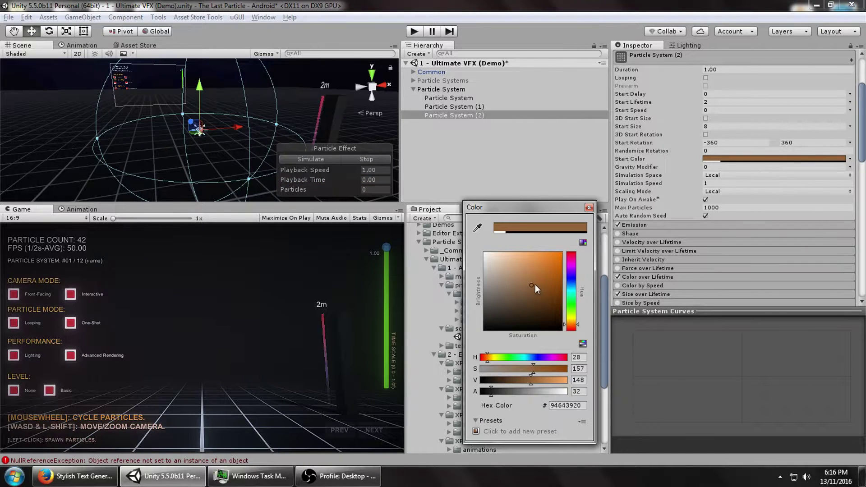
{"action": "left_click", "coordinate": [330, 159]}
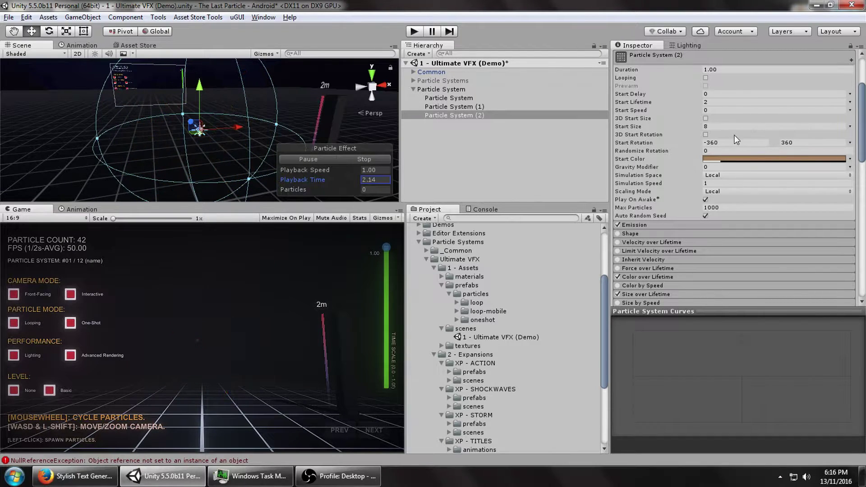
Randomize the puff system's Start Size between the constants 4 and 8 and replay the effect
{"action": "left_click", "coordinate": [850, 126]}
{"action": "left_click", "coordinate": [808, 158]}
{"action": "left_click", "coordinate": [746, 128]}
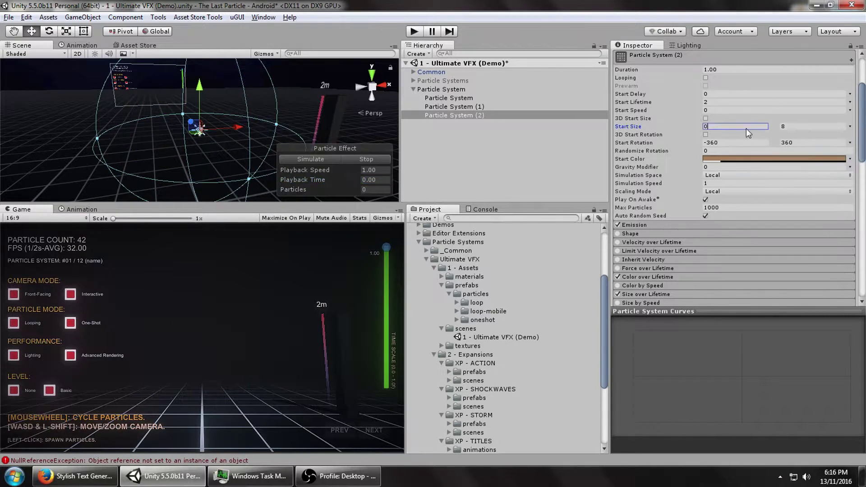
{"action": "type", "text": "4"}
{"action": "key", "text": "Return"}
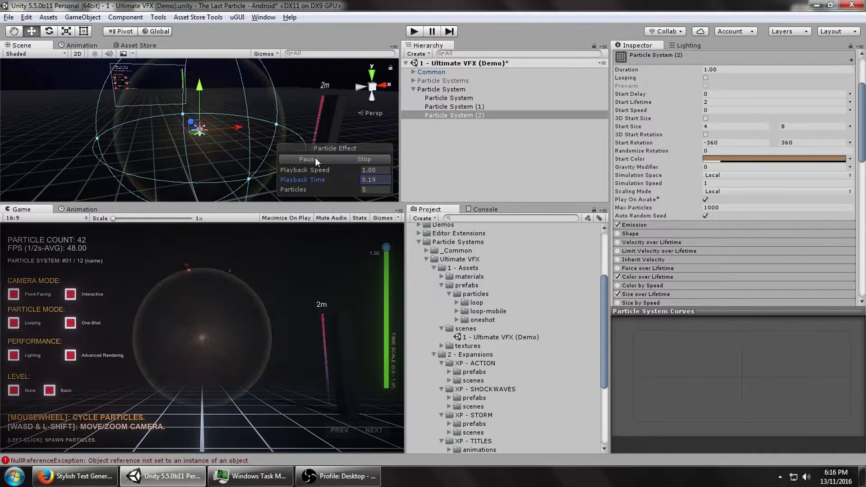
{"action": "left_click", "coordinate": [315, 158]}
Randomize the Start Size of Particle System (1) between the constants 5 and 8 and replay the effect
{"action": "left_click", "coordinate": [448, 107]}
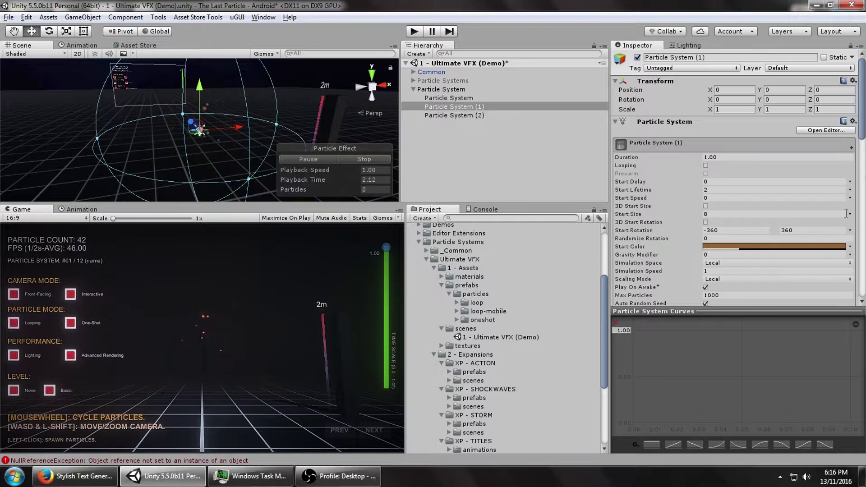
{"action": "left_click", "coordinate": [850, 213]}
{"action": "left_click", "coordinate": [821, 251]}
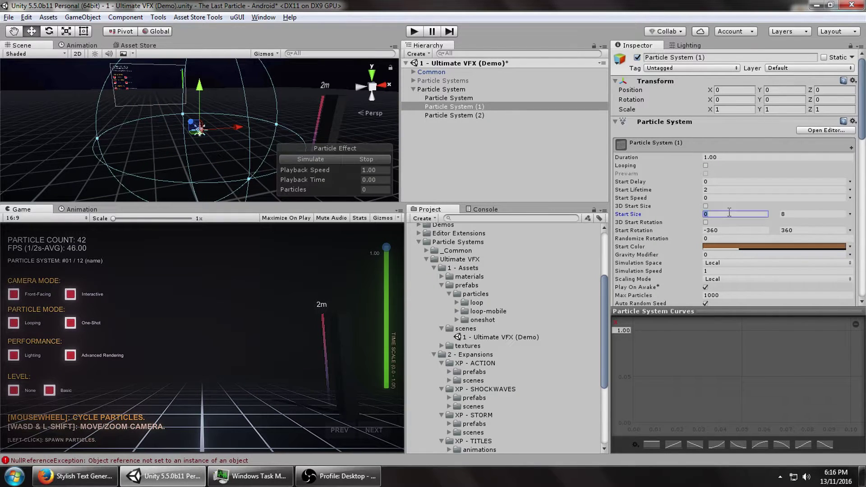
{"action": "type", "text": "5"}
{"action": "left_click", "coordinate": [318, 160]}
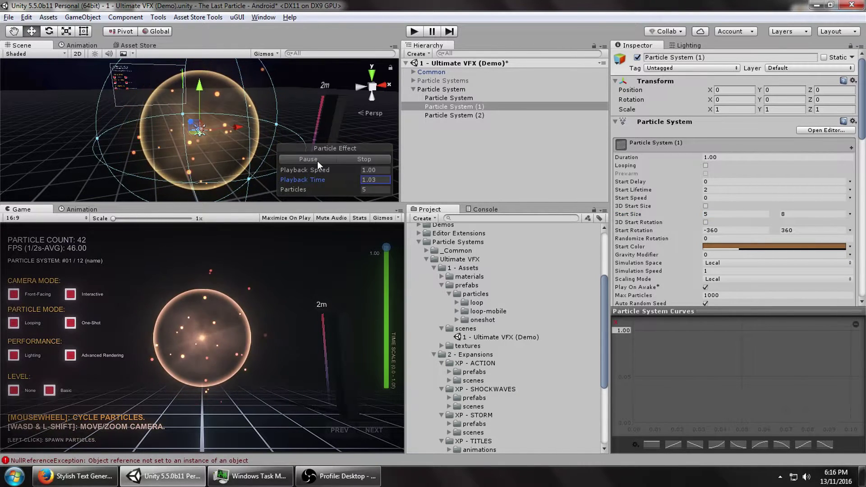
Enable the Shape module on Particle System (2) as a sphere with radius 0.25 and replay the effect
{"action": "left_click", "coordinate": [460, 115]}
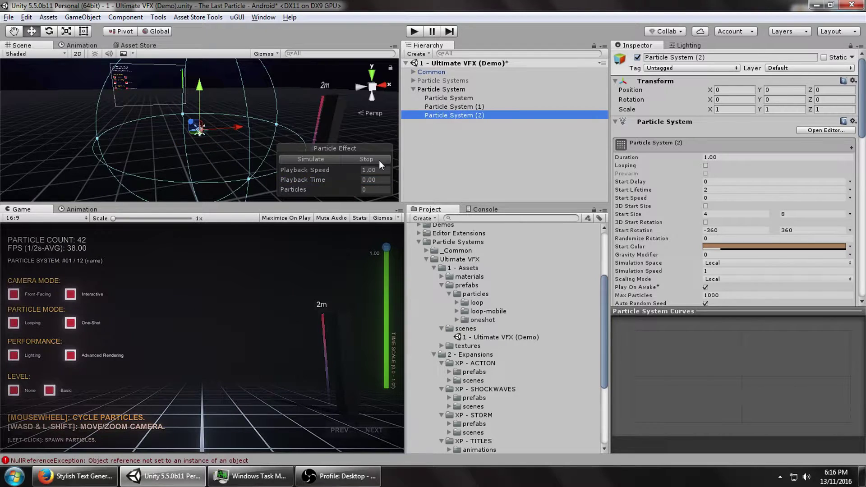
{"action": "left_click", "coordinate": [340, 162]}
{"action": "scroll", "coordinate": [638, 225], "scroll_direction": "down", "scroll_amount": 3}
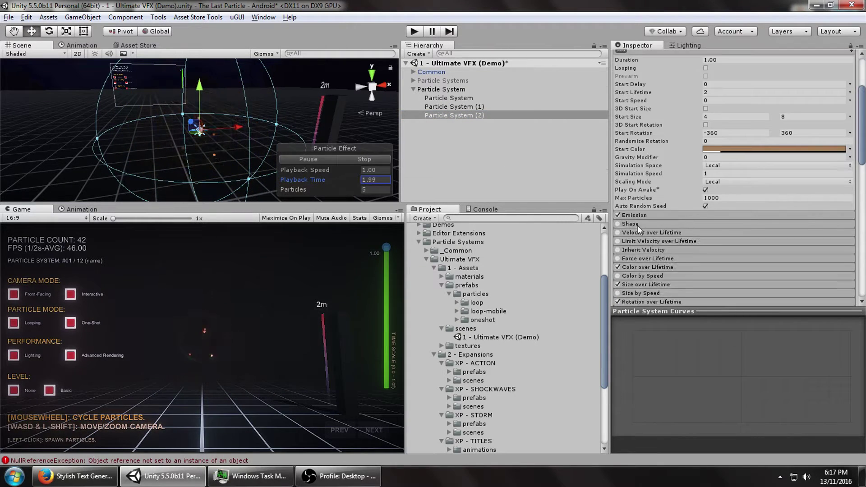
{"action": "left_click", "coordinate": [621, 223]}
{"action": "left_click", "coordinate": [706, 234]}
{"action": "left_click", "coordinate": [727, 243]}
{"action": "left_click", "coordinate": [704, 243]}
{"action": "type", "text": ".25"}
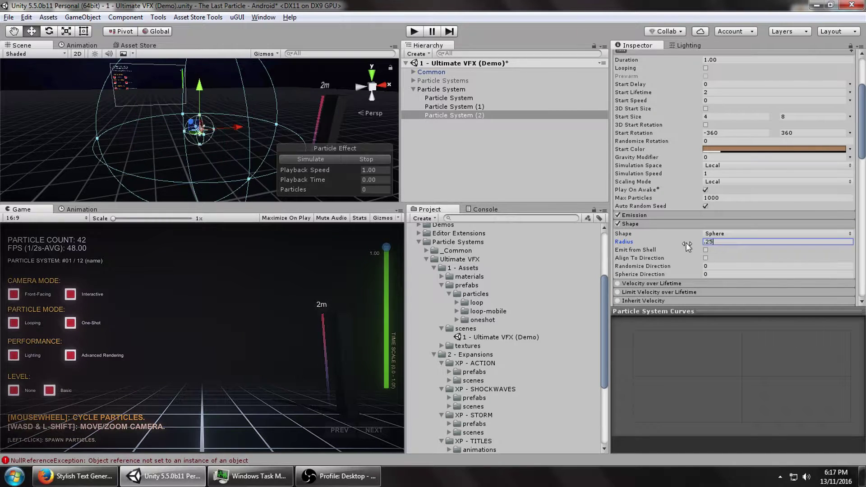
{"action": "left_click", "coordinate": [312, 159]}
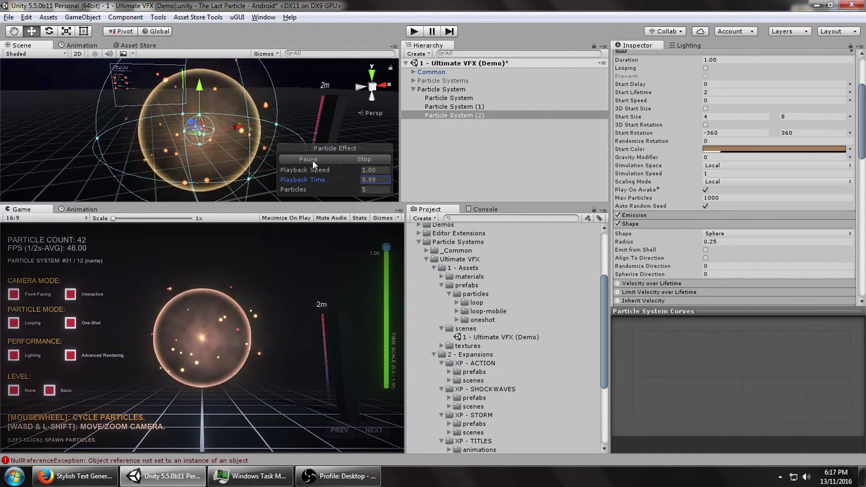
{"action": "left_click", "coordinate": [390, 160]}
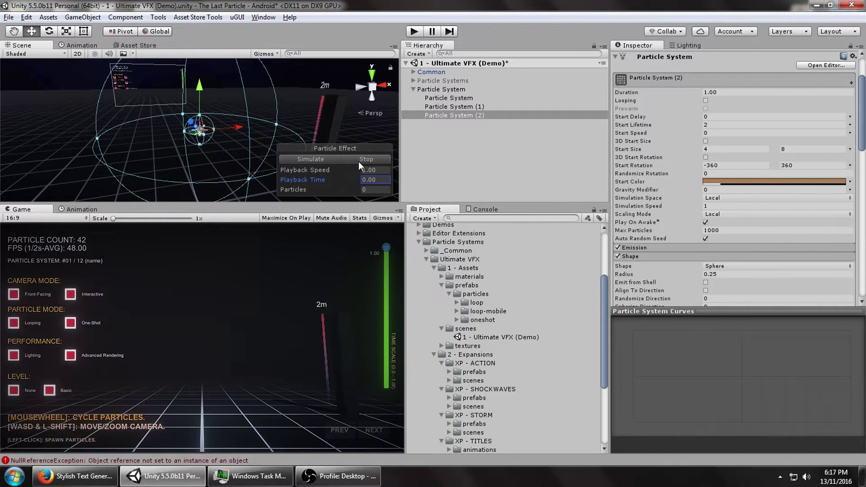
{"action": "left_click", "coordinate": [311, 158]}
Randomize the Start Lifetime of Particle System (2) between the constants 1 and 2 and replay the effect
{"action": "left_click", "coordinate": [850, 125]}
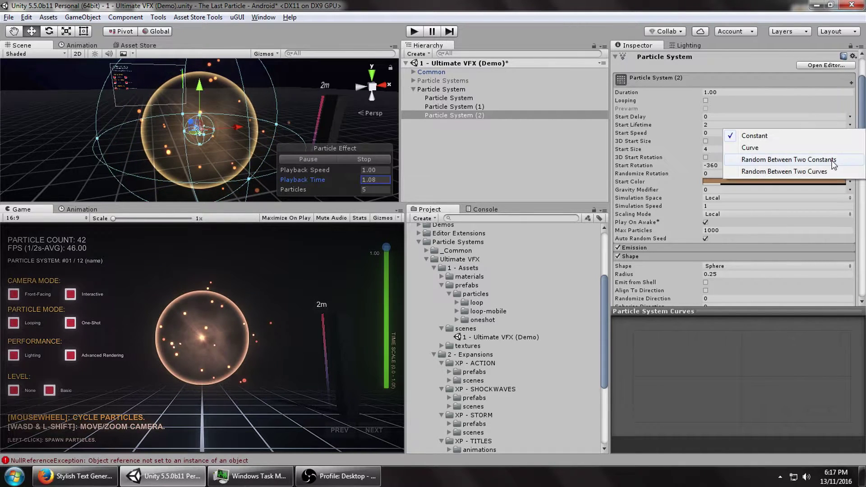
{"action": "left_click", "coordinate": [833, 161]}
{"action": "left_click", "coordinate": [730, 126]}
{"action": "type", "text": "1"}
{"action": "left_click", "coordinate": [371, 159]}
{"action": "left_click", "coordinate": [313, 159]}
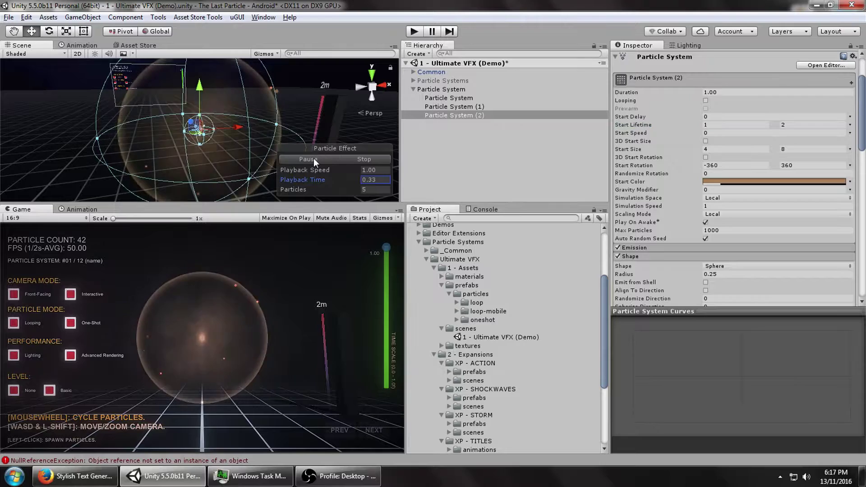
Replay the effect several times to examine how the puffs, halo and sparks look together
{"action": "left_click", "coordinate": [351, 159]}
{"action": "left_click", "coordinate": [329, 160]}
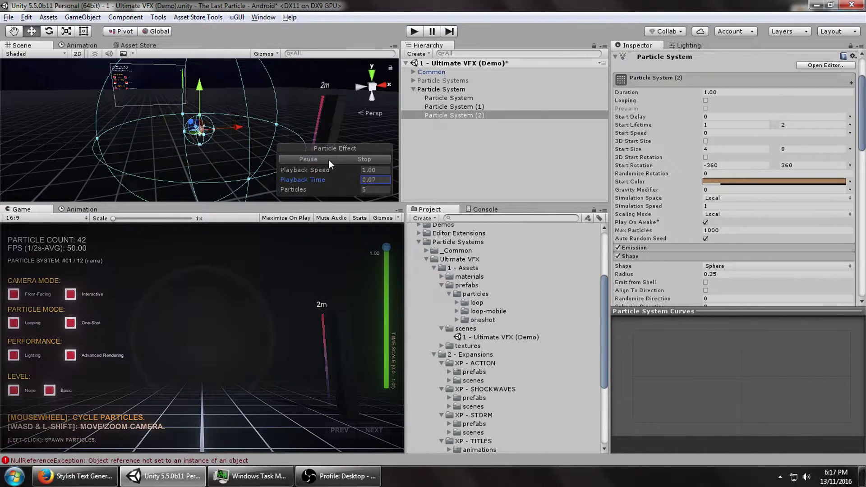
{"action": "left_click", "coordinate": [322, 159]}
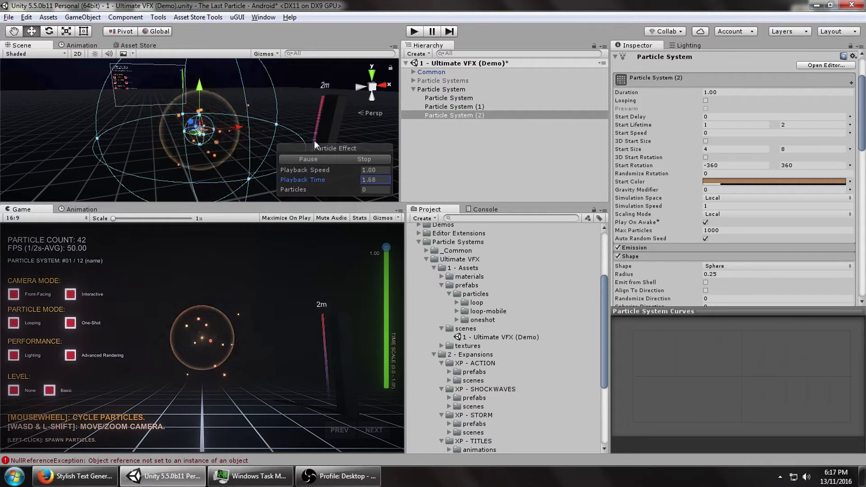
{"action": "left_click", "coordinate": [344, 160]}
{"action": "left_click", "coordinate": [318, 161]}
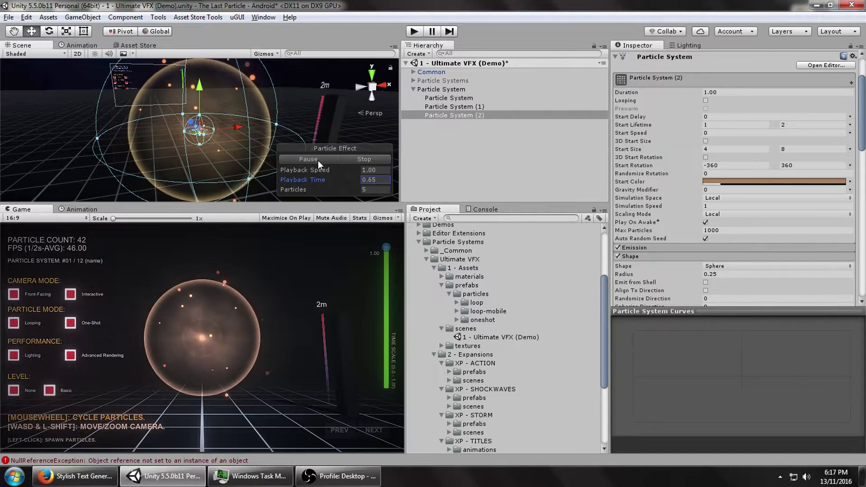
{"action": "left_click", "coordinate": [331, 161]}
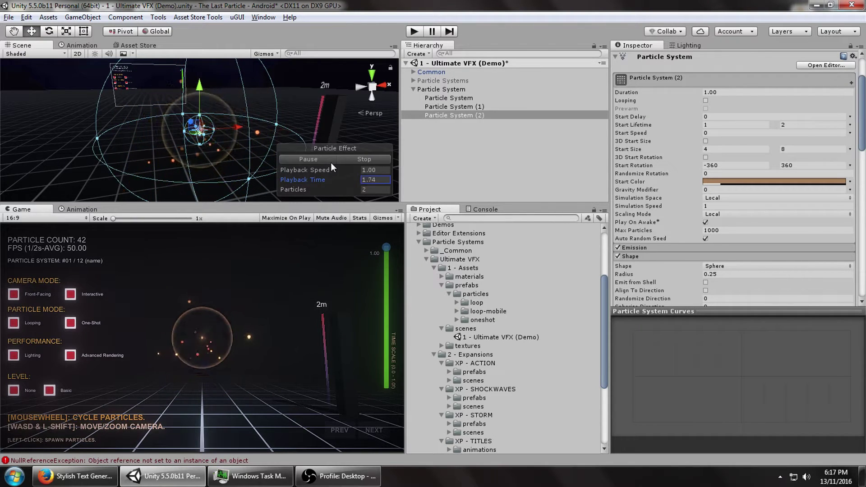
{"action": "left_click", "coordinate": [339, 160]}
Duplicate Particle System (2) and search for "smoke" among the materials for the copy's renderer
{"action": "left_click", "coordinate": [487, 114]}
{"action": "key", "text": "ctrl+d"}
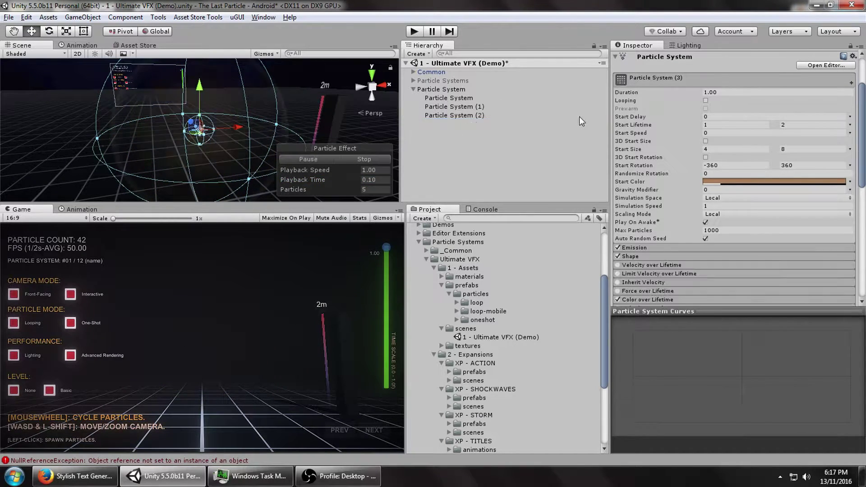
{"action": "scroll", "coordinate": [750, 213], "scroll_direction": "down", "scroll_amount": 5}
{"action": "left_click", "coordinate": [677, 232]}
{"action": "scroll", "coordinate": [674, 233], "scroll_direction": "down", "scroll_amount": 5}
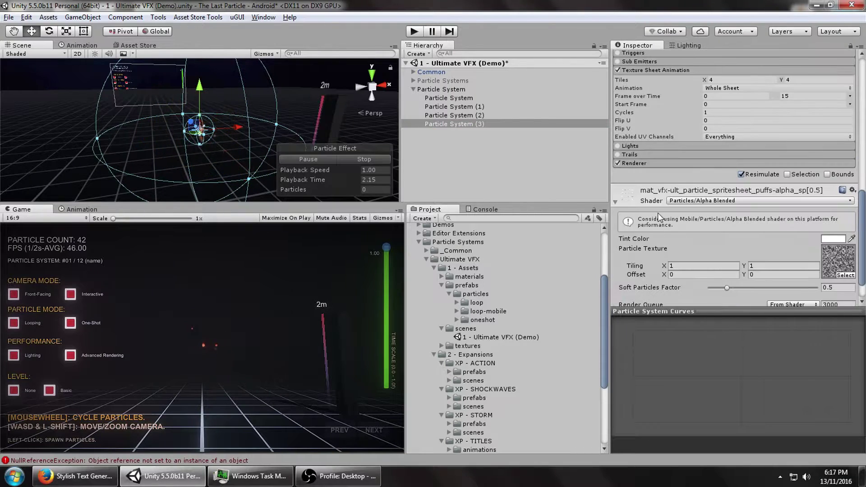
{"action": "left_click", "coordinate": [655, 164]}
{"action": "left_click", "coordinate": [850, 190]}
{"action": "type", "text": "smok"}
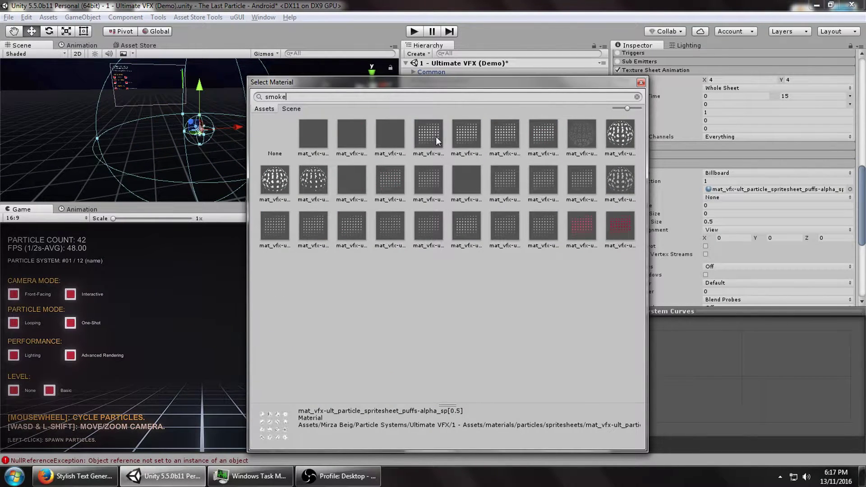
{"action": "type", "text": "e"}
Compare the smoke spritesheet materials, assign mat_vfx-ult_particle_spritesheet_smoke-alpha_sp[1.0] to Particle System (3), and replay the effect
{"action": "left_click", "coordinate": [435, 137]}
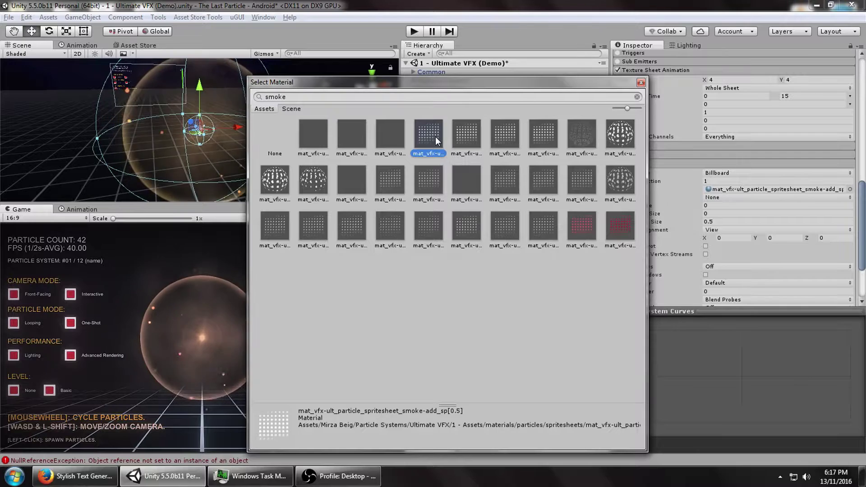
{"action": "left_click", "coordinate": [459, 135]}
{"action": "left_click", "coordinate": [494, 134]}
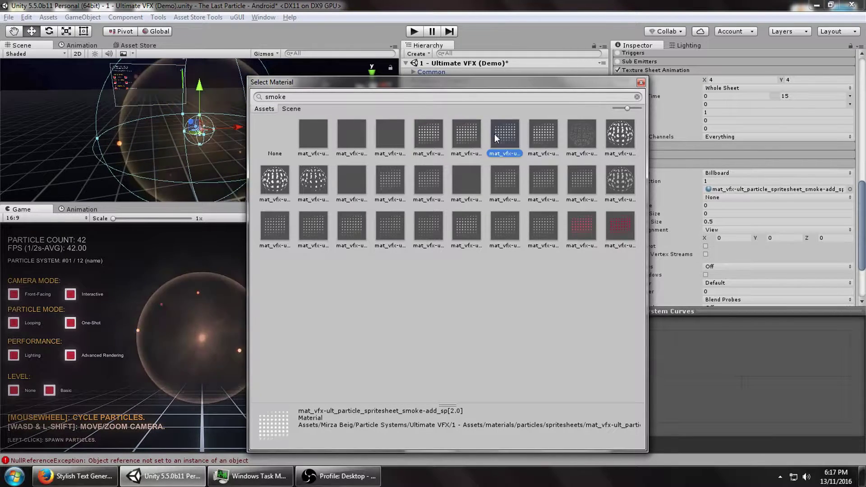
{"action": "left_click", "coordinate": [390, 183]}
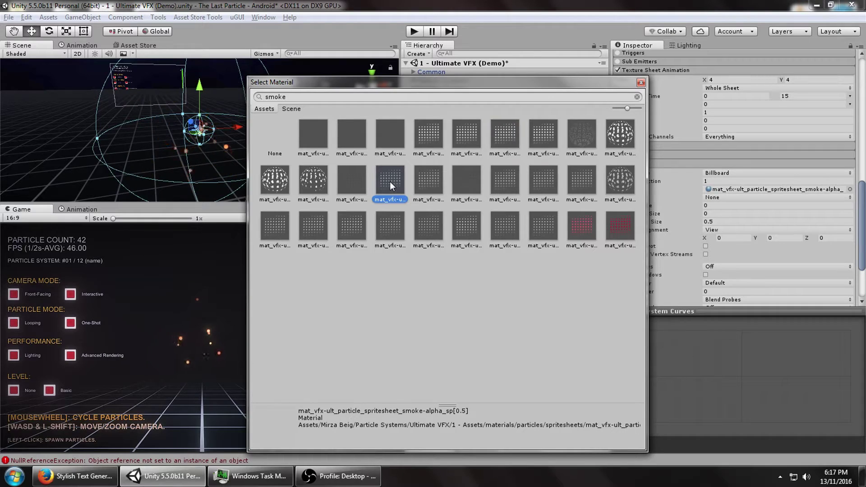
{"action": "left_click", "coordinate": [433, 180]}
{"action": "left_click", "coordinate": [501, 176]}
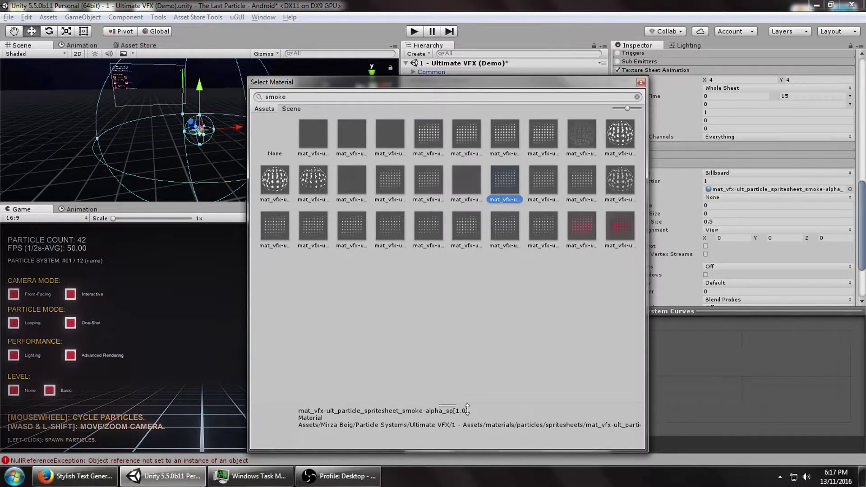
{"action": "double_click", "coordinate": [500, 182]}
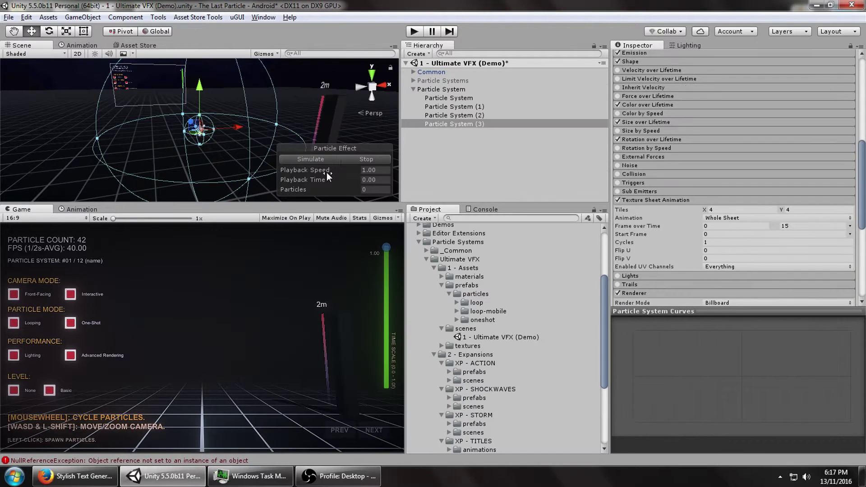
{"action": "left_click", "coordinate": [318, 160]}
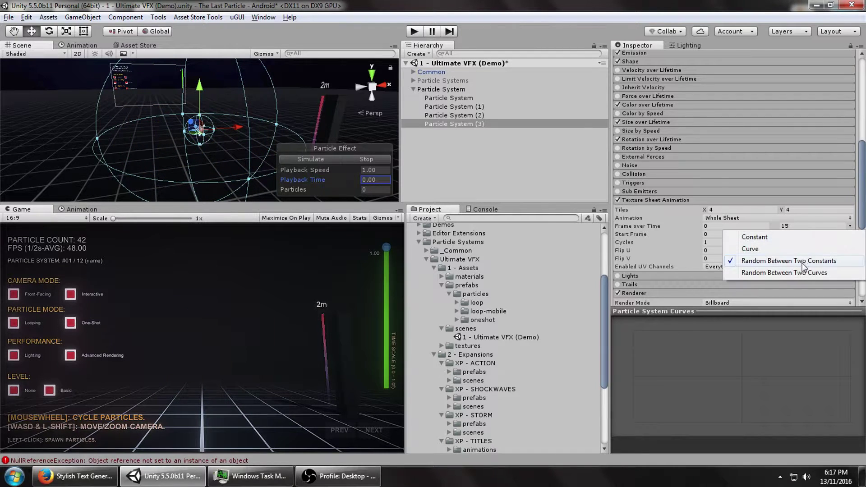
{"action": "left_click", "coordinate": [797, 272]}
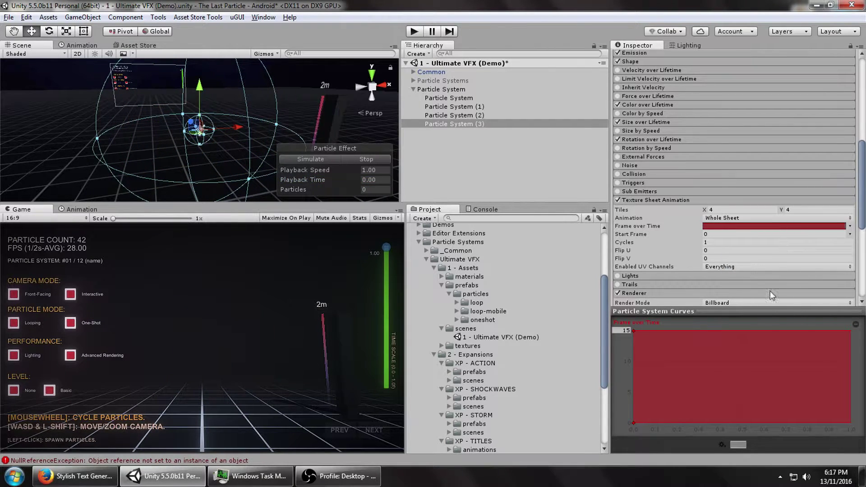
{"action": "left_click", "coordinate": [851, 226]}
{"action": "left_click", "coordinate": [763, 237]}
Set the smoke system's Frame over Time to a linearly rising curve and replay the effect
{"action": "left_click", "coordinate": [851, 226]}
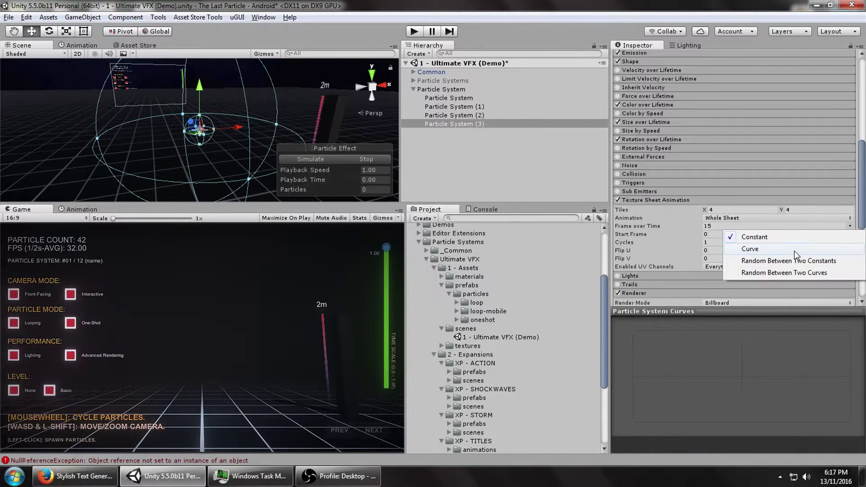
{"action": "left_click", "coordinate": [751, 249]}
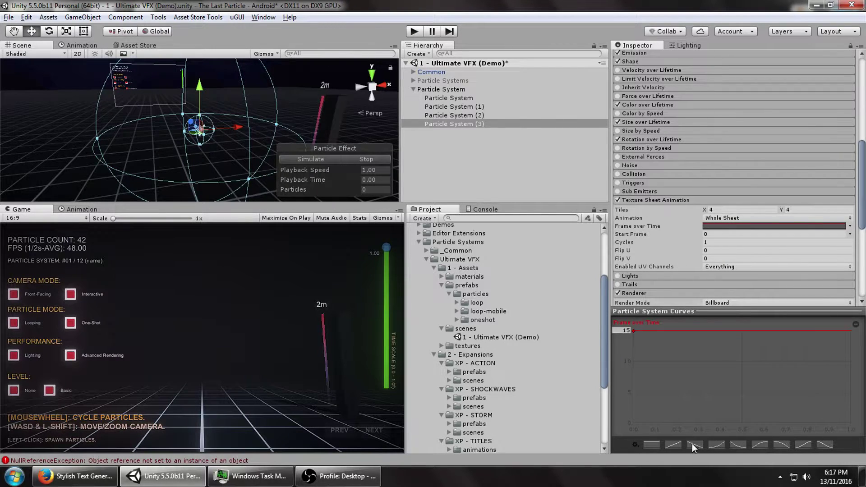
{"action": "left_click", "coordinate": [671, 445]}
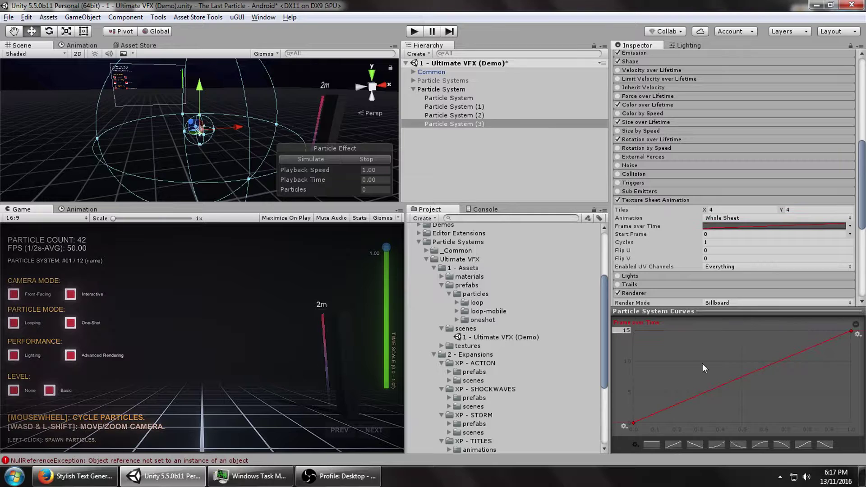
{"action": "left_click", "coordinate": [316, 157]}
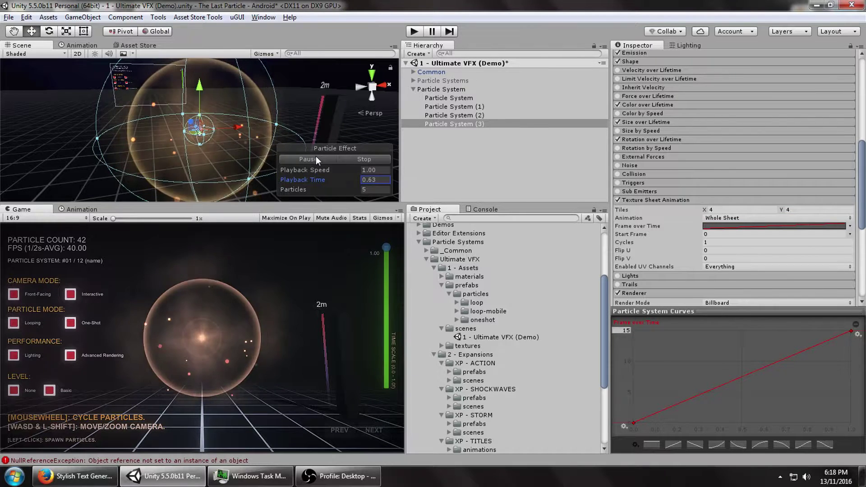
Set the smoke system's Texture Sheet Animation tiles to 8 by 8 and replay the effect
{"action": "scroll", "coordinate": [672, 184], "scroll_direction": "up", "scroll_amount": 1}
{"action": "left_click", "coordinate": [737, 242]}
{"action": "type", "text": "8"}
{"action": "left_click", "coordinate": [811, 243]}
{"action": "type", "text": "8"}
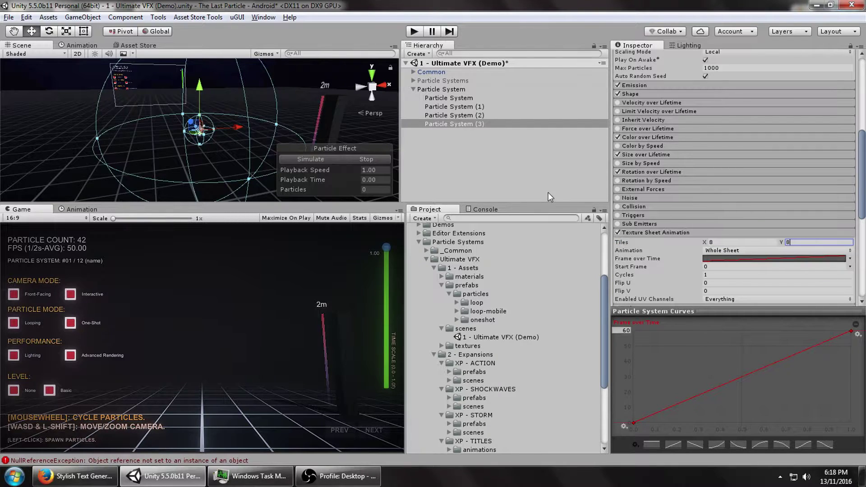
{"action": "left_click", "coordinate": [312, 159]}
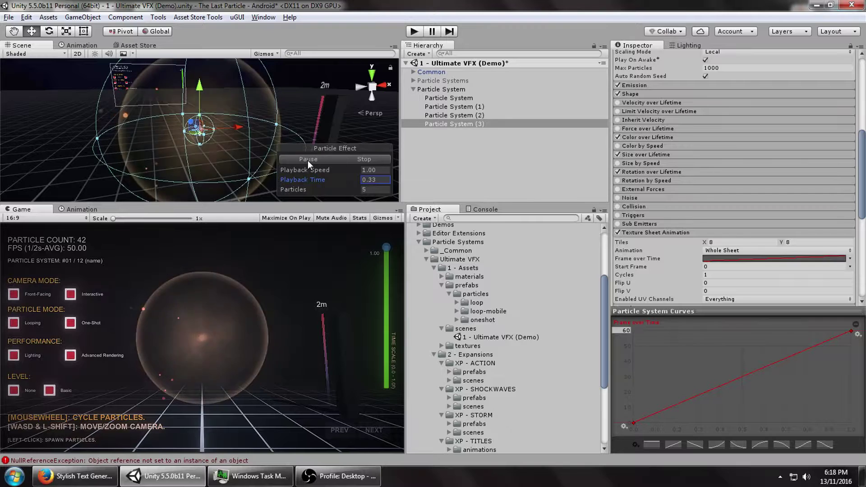
Set the smoke system's random Start Size range to 3 through 5
{"action": "scroll", "coordinate": [722, 209], "scroll_direction": "up", "scroll_amount": 5}
{"action": "left_click", "coordinate": [752, 117]}
{"action": "type", "text": "3"}
{"action": "left_click", "coordinate": [786, 117]}
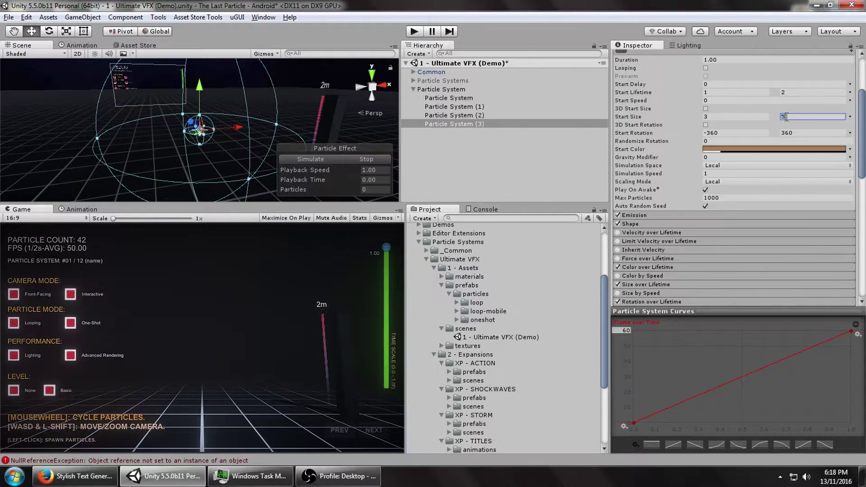
{"action": "type", "text": "5"}
Set the radius of the smoke system's spherical emission shape to 0.5
{"action": "left_click", "coordinate": [680, 224]}
{"action": "left_click", "coordinate": [707, 242]}
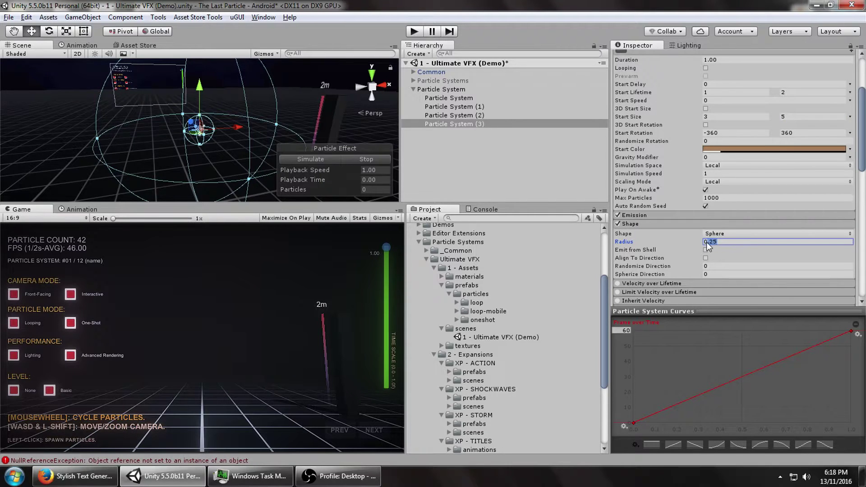
{"action": "type", "text": "0.5"}
Set the smoke system's emission burst at time 0.00 to a minimum and maximum of 3 particles and play the effect
{"action": "left_click", "coordinate": [698, 215]}
{"action": "left_click", "coordinate": [761, 253]}
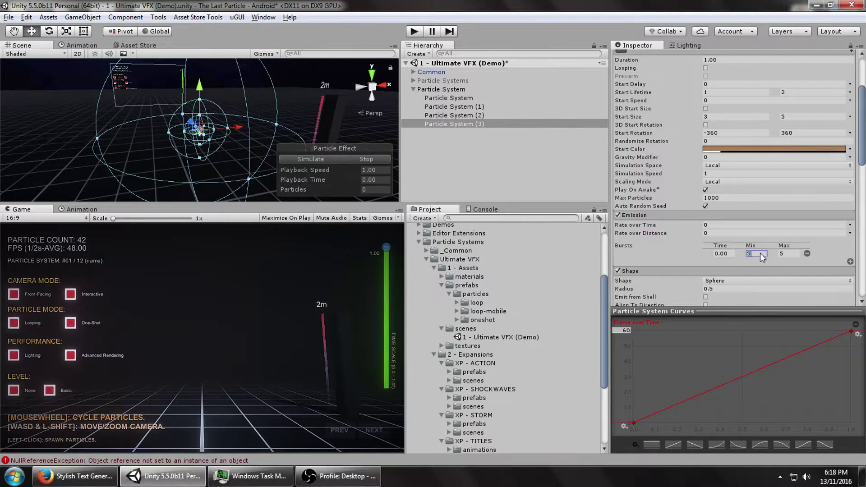
{"action": "left_click", "coordinate": [786, 253]}
{"action": "type", "text": "3"}
{"action": "left_click", "coordinate": [312, 162]}
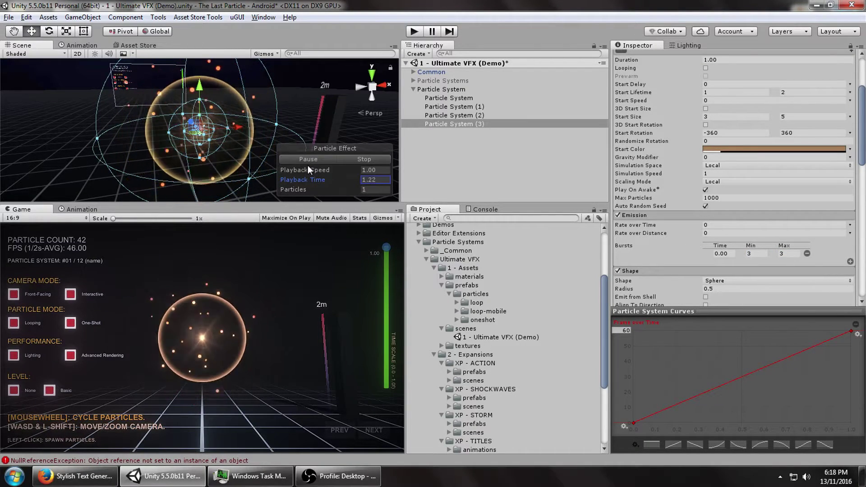
Replay the effect several times, pause it partway and examine the smoke from another viewing angle
{"action": "left_click", "coordinate": [347, 162]}
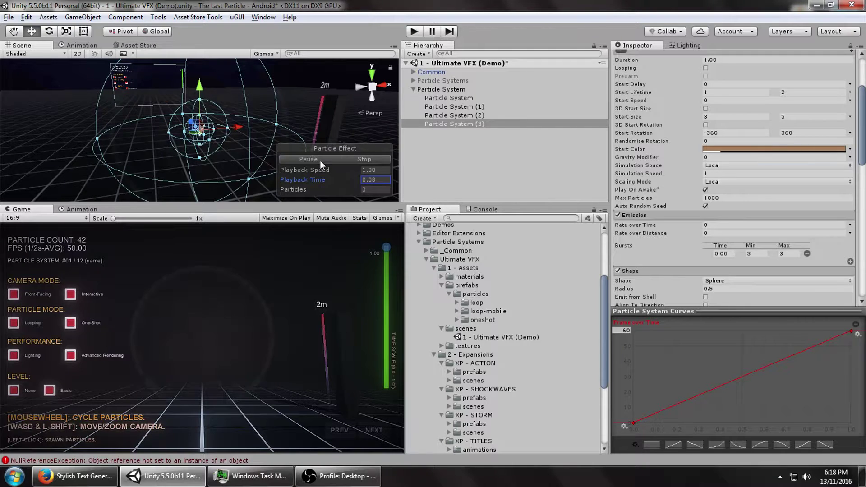
{"action": "left_click", "coordinate": [319, 161]}
{"action": "left_click", "coordinate": [356, 162]}
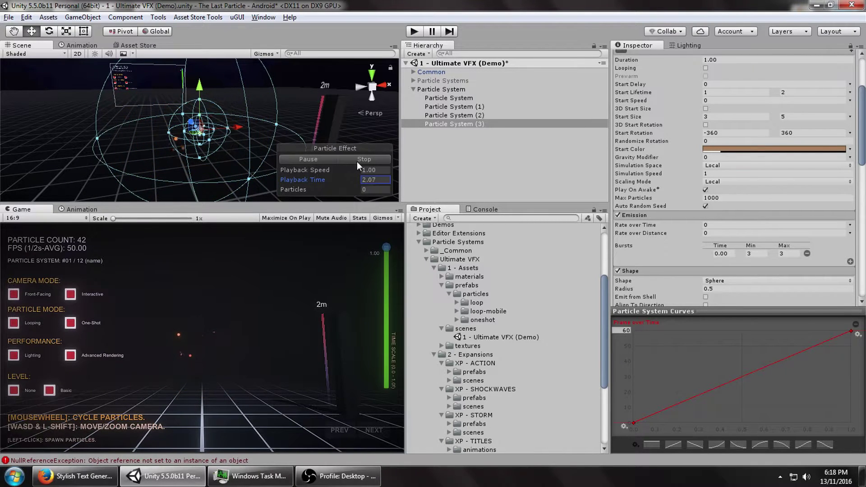
{"action": "left_click", "coordinate": [309, 162]}
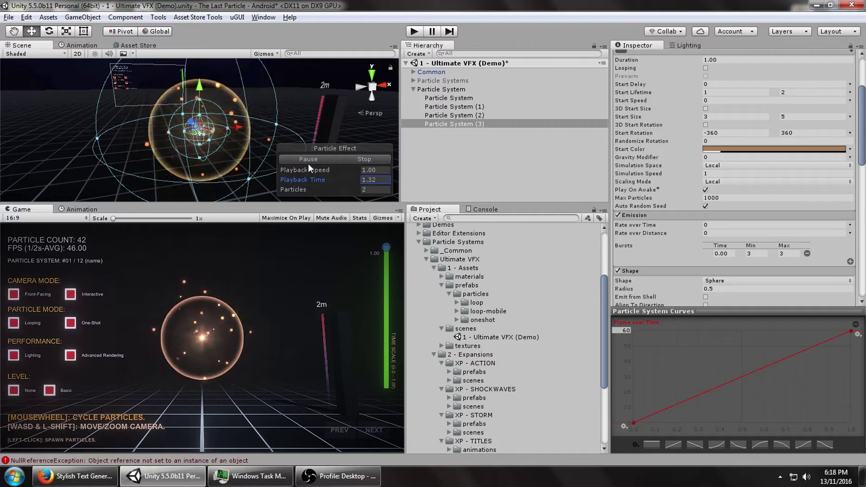
{"action": "left_click", "coordinate": [352, 159]}
{"action": "left_click", "coordinate": [315, 161]}
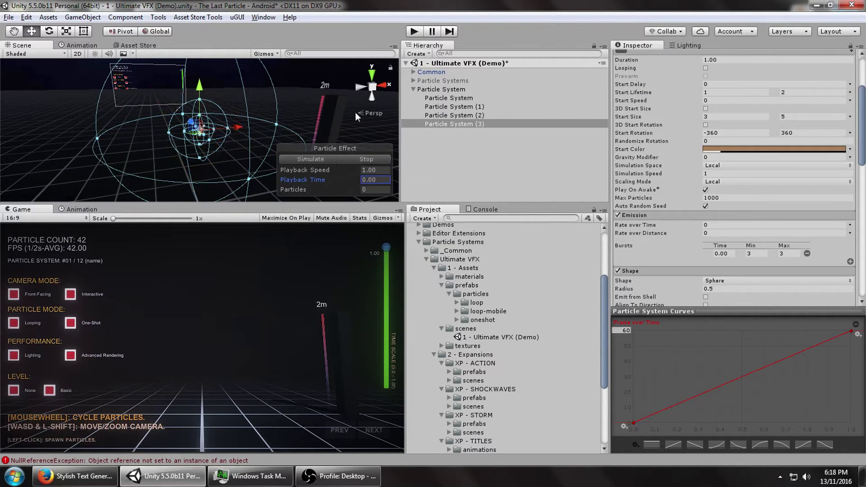
{"action": "left_click", "coordinate": [332, 158]}
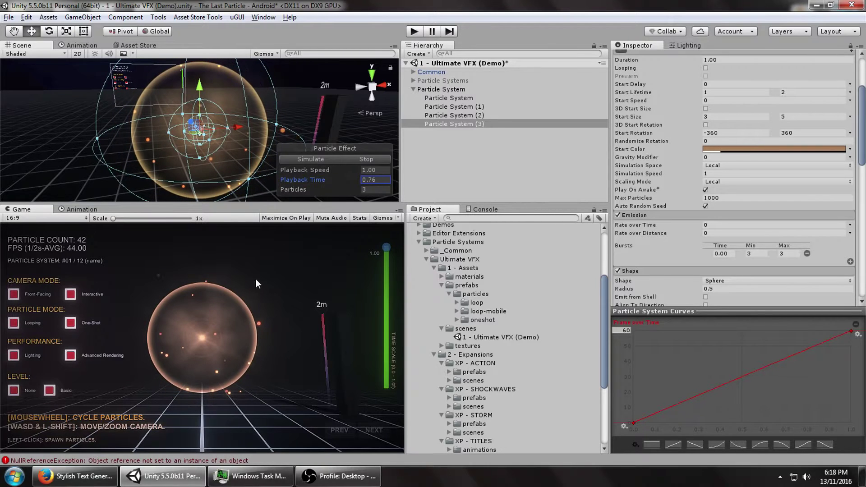
{"action": "key", "text": "alt"}
{"action": "left_click_drag", "start_coordinate": [160, 149], "coordinate": [239, 138], "text": "alt"}
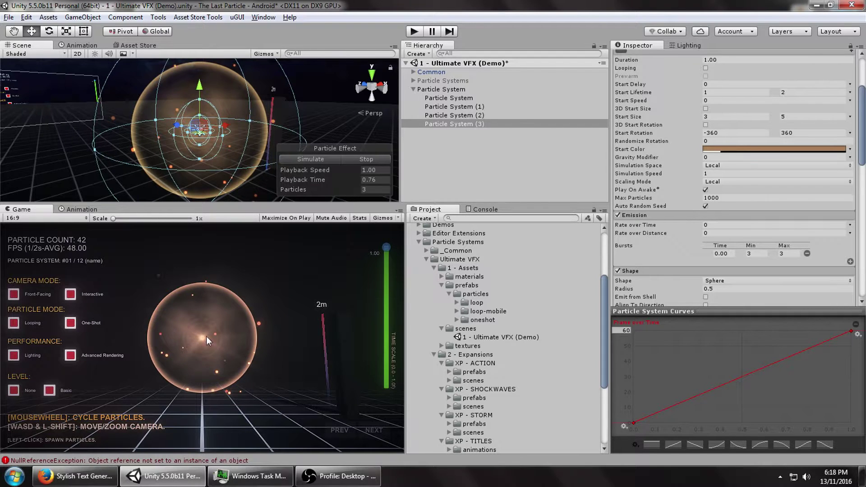
Set the smoke system's renderer Sorting Fudge to 8
{"action": "left_click_drag", "start_coordinate": [861, 158], "coordinate": [861, 262]}
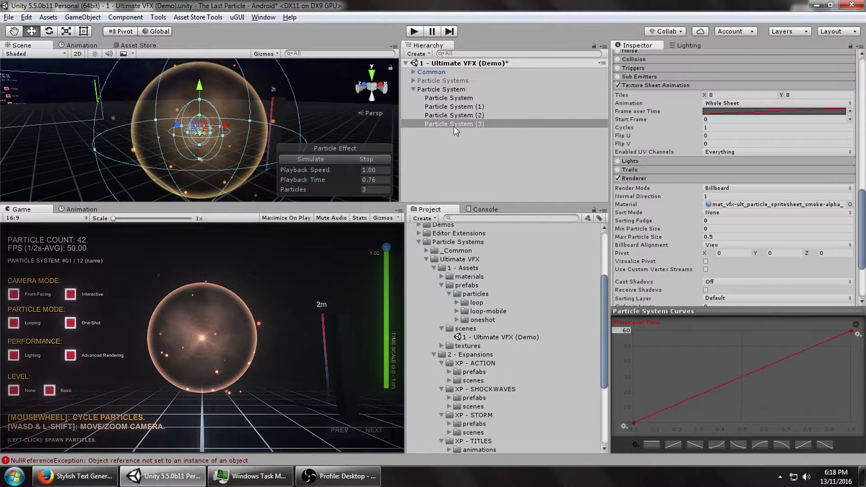
{"action": "left_click_drag", "start_coordinate": [689, 224], "coordinate": [670, 221]}
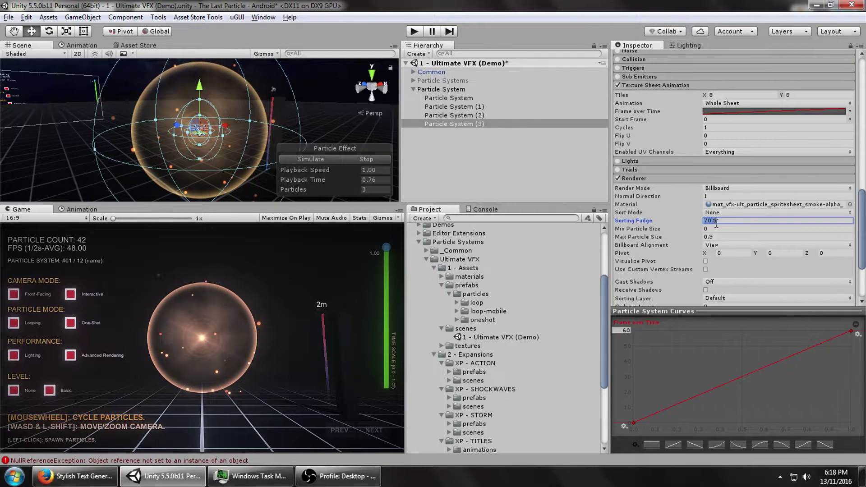
{"action": "type", "text": "8"}
Set the puffs system's renderer Sorting Fudge to 8 and replay the effect
{"action": "left_click", "coordinate": [452, 115]}
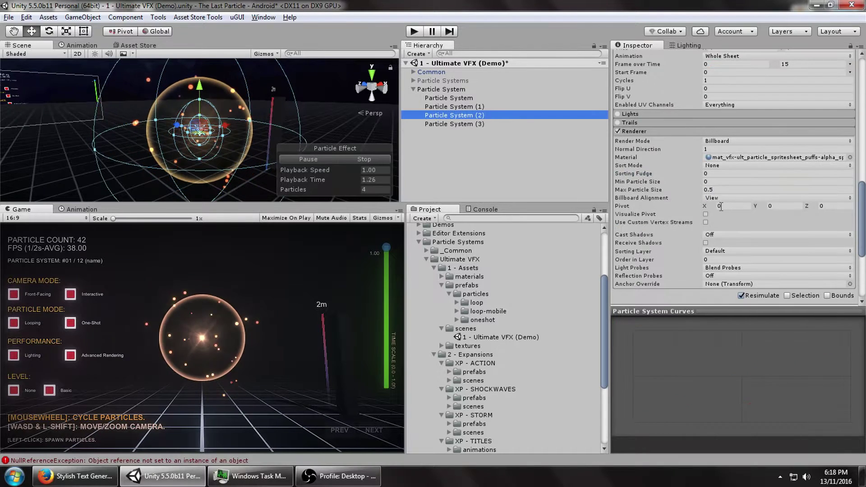
{"action": "left_click", "coordinate": [714, 175]}
{"action": "type", "text": "8"}
{"action": "left_click", "coordinate": [298, 158]}
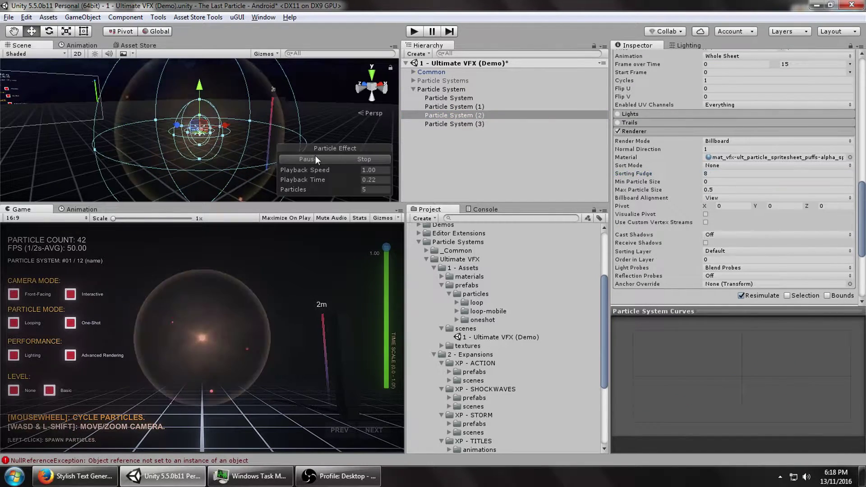
{"action": "left_click", "coordinate": [350, 157]}
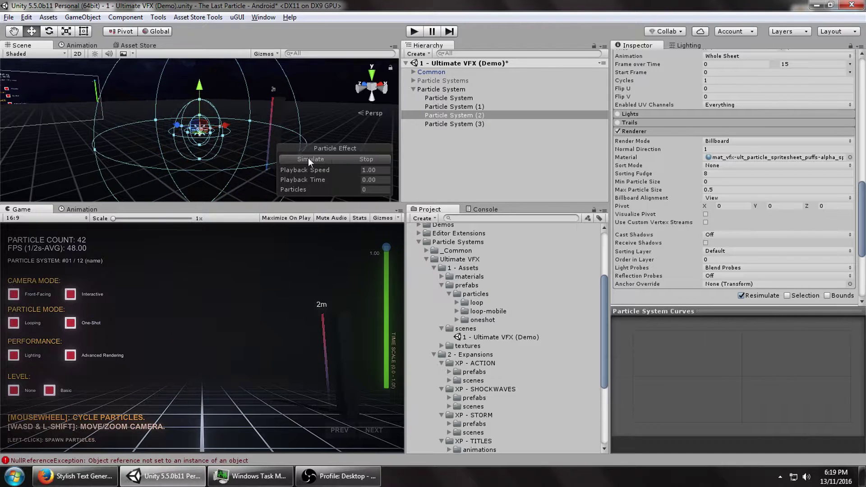
{"action": "left_click", "coordinate": [308, 158]}
Set the alpha of the lens flare system's Start Color to 45 and replay the effect
{"action": "left_click", "coordinate": [449, 106]}
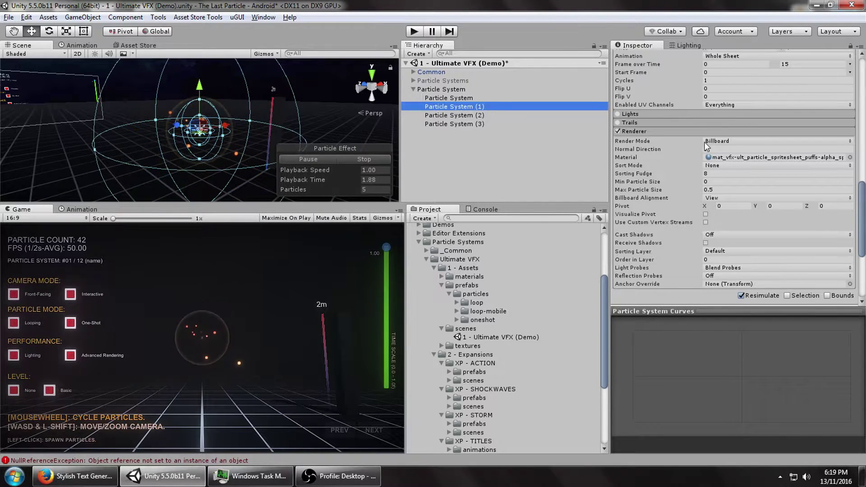
{"action": "left_click", "coordinate": [751, 248]}
{"action": "left_click", "coordinate": [581, 391]}
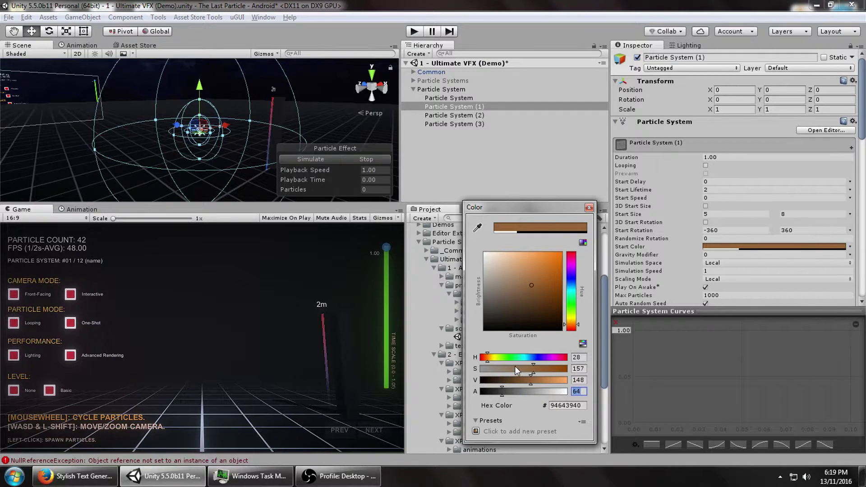
{"action": "type", "text": "45"}
{"action": "left_click", "coordinate": [305, 159]}
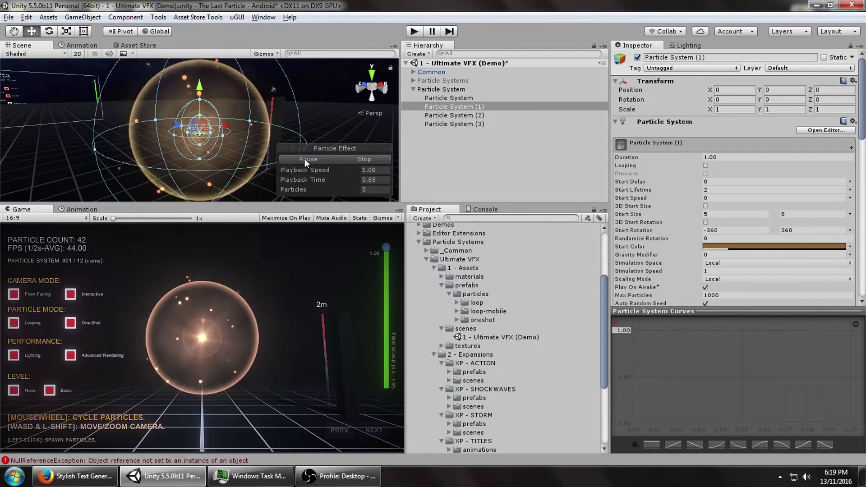
{"action": "left_click", "coordinate": [366, 159]}
{"action": "left_click", "coordinate": [310, 160]}
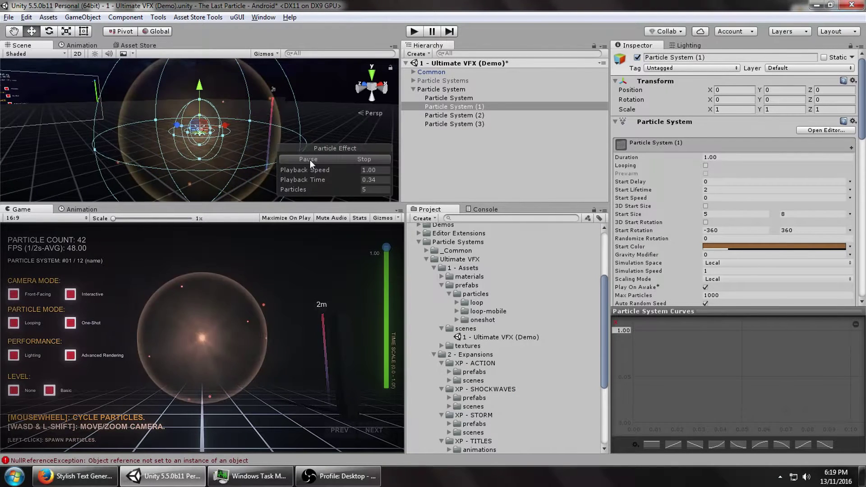
{"action": "left_click", "coordinate": [354, 159]}
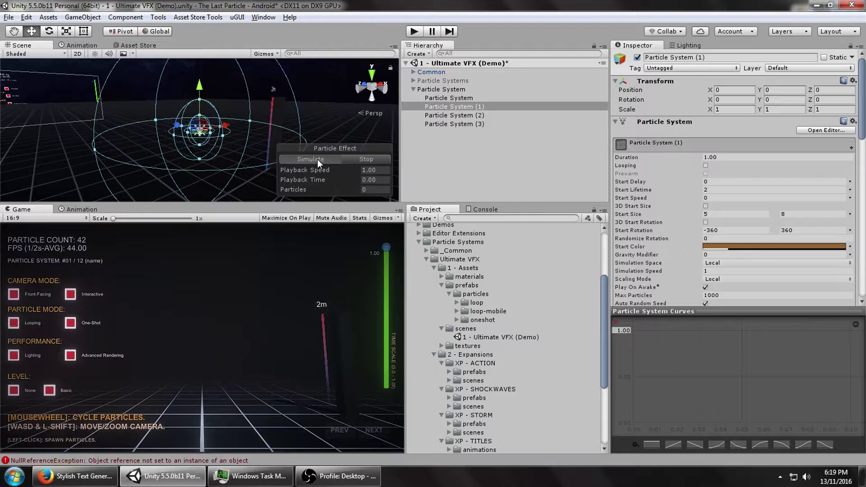
{"action": "left_click", "coordinate": [318, 159]}
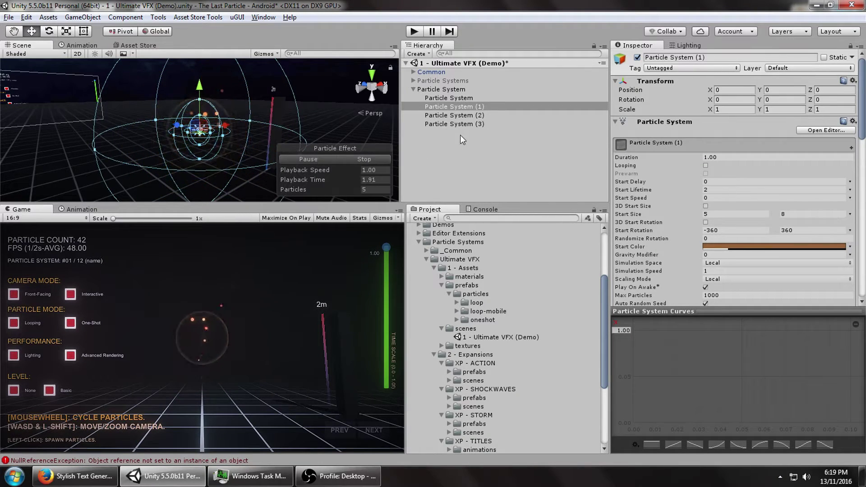
{"action": "right_click", "coordinate": [451, 90]}
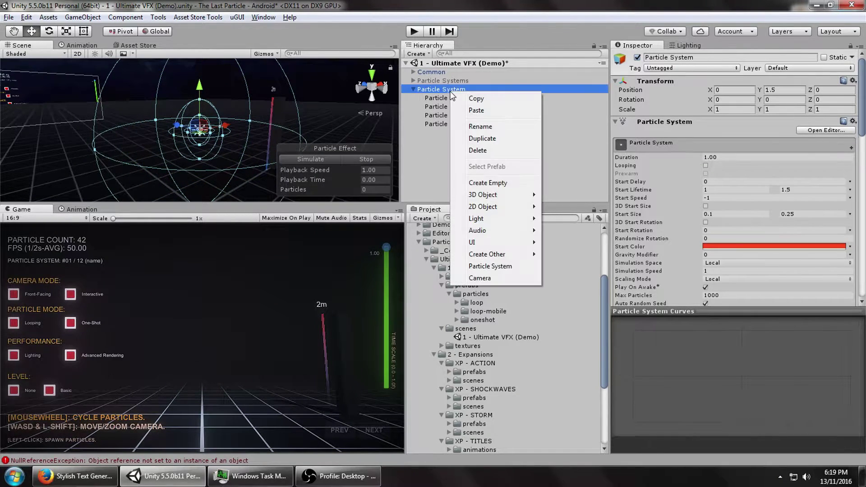
{"action": "left_click", "coordinate": [501, 267]}
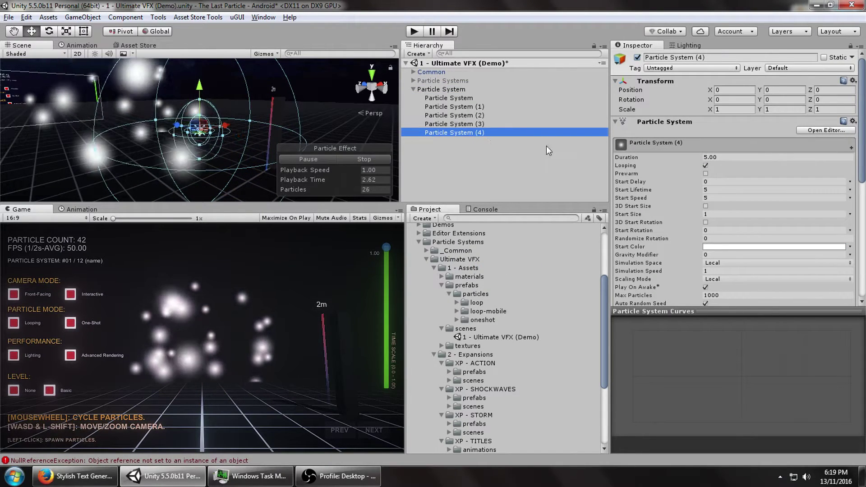
{"action": "key", "text": "Delete"}
Duplicate the lens flare particle system under the main effect
{"action": "left_click", "coordinate": [453, 109]}
{"action": "left_click", "coordinate": [457, 124]}
{"action": "left_click", "coordinate": [455, 108]}
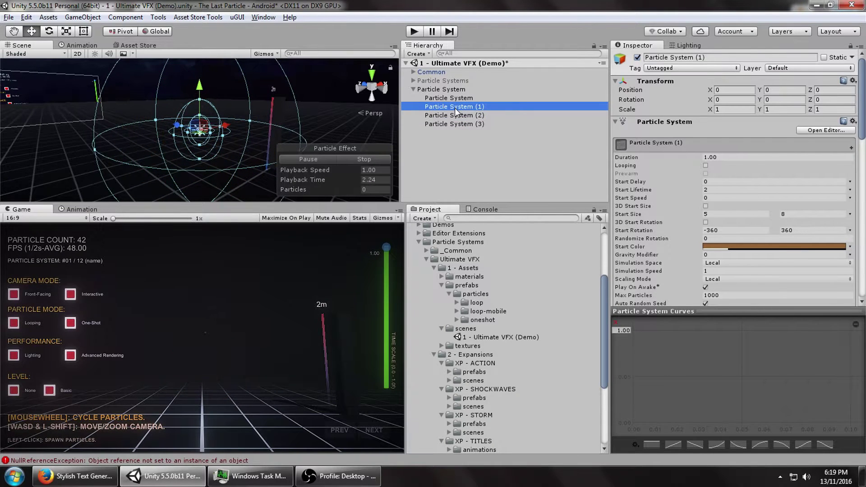
{"action": "key", "text": "ctrl+d"}
{"action": "left_click", "coordinate": [496, 106]}
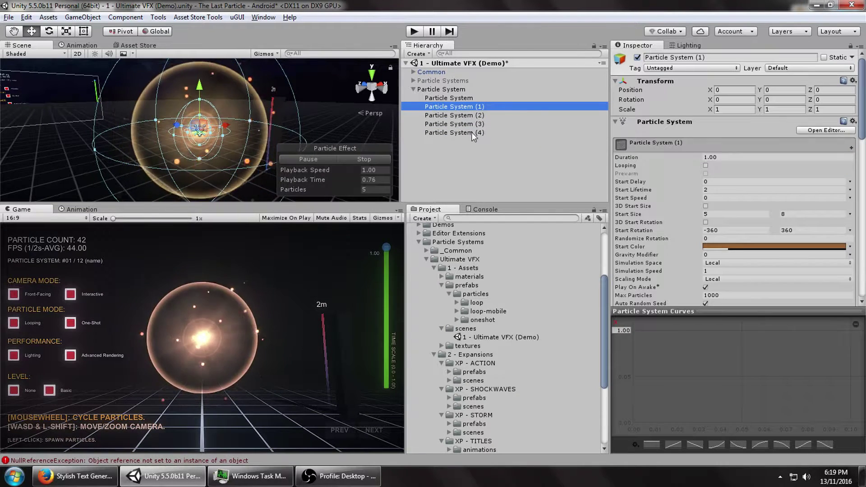
Assign the material mat_vfx-ult_particle_spritesheet_explosion2-alpha_sp to the duplicated lens flare system's renderer and preview the effect
{"action": "left_click", "coordinate": [472, 132]}
{"action": "scroll", "coordinate": [703, 241], "scroll_direction": "down", "scroll_amount": 5}
{"action": "scroll", "coordinate": [702, 241], "scroll_direction": "down", "scroll_amount": 3}
{"action": "left_click", "coordinate": [666, 232]}
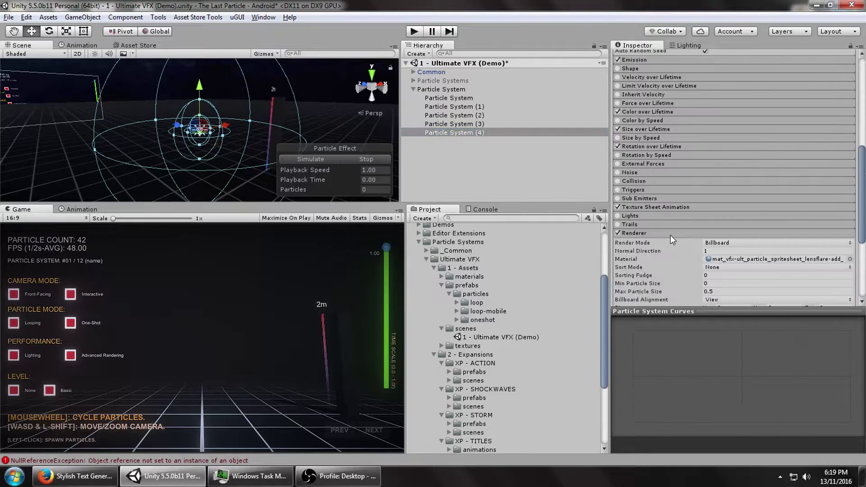
{"action": "left_click", "coordinate": [851, 259]}
{"action": "type", "text": "explos"}
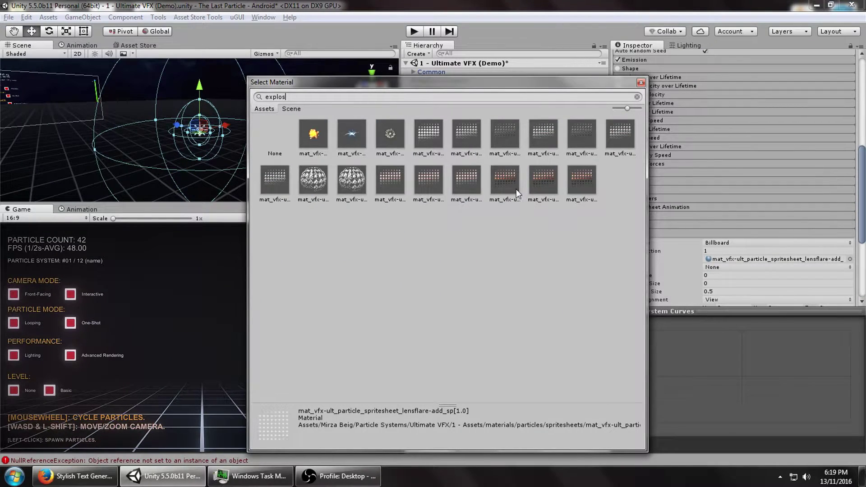
{"action": "left_click", "coordinate": [515, 188]}
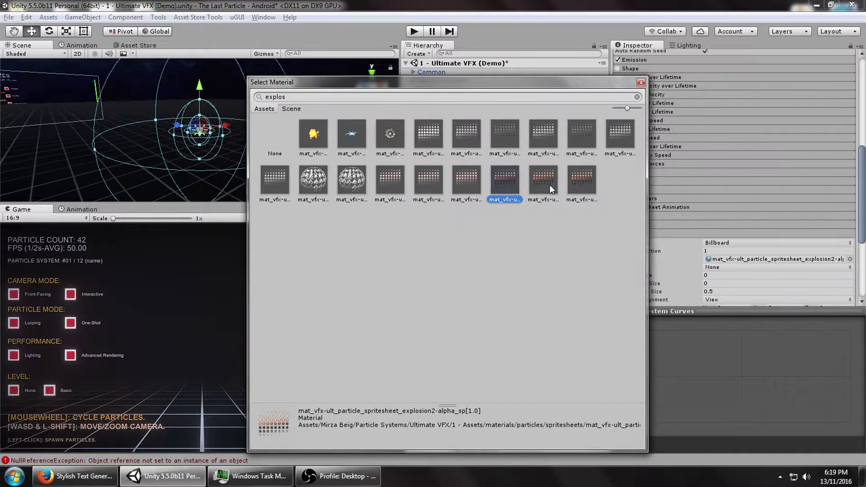
{"action": "double_click", "coordinate": [510, 174]}
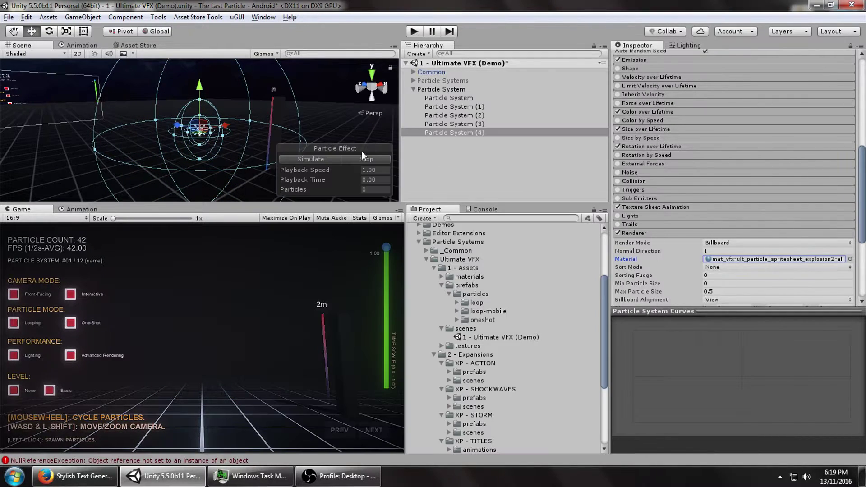
{"action": "left_click", "coordinate": [329, 161]}
Set the explosion system's Start Color to a brighter orange, hex C77A3680, with alpha 128
{"action": "scroll", "coordinate": [733, 171], "scroll_direction": "up", "scroll_amount": 5}
{"action": "left_click", "coordinate": [727, 126]}
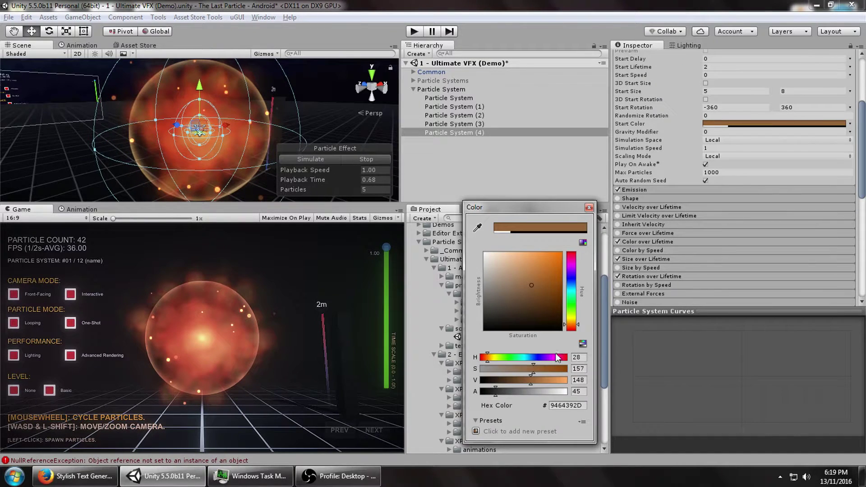
{"action": "left_click", "coordinate": [574, 392]}
{"action": "type", "text": "128"}
{"action": "mouse_move", "coordinate": [527, 284]}
{"action": "left_mouse_down"}
{"action": "mouse_move", "coordinate": [543, 253]}
{"action": "mouse_move", "coordinate": [521, 280]}
{"action": "mouse_move", "coordinate": [540, 270]}
{"action": "left_mouse_up"}
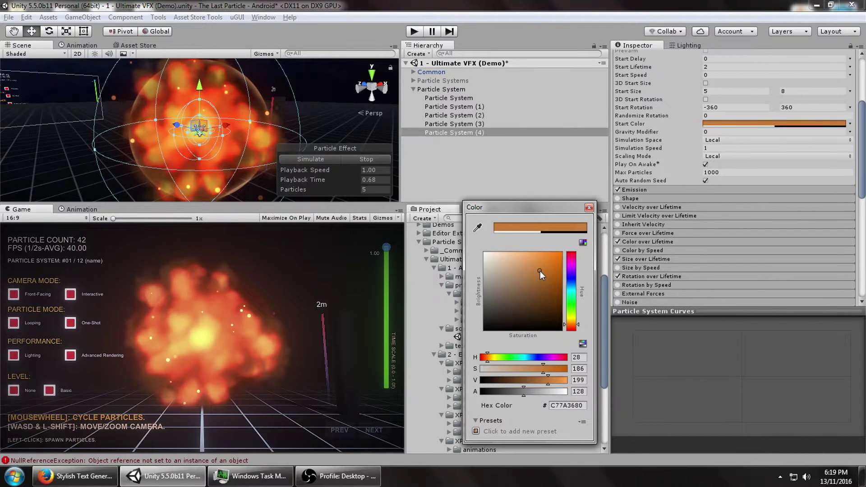
Close the colour picker and set the Emission burst of Particle System (4) to a minimum and maximum of 1
{"action": "left_click", "coordinate": [609, 2]}
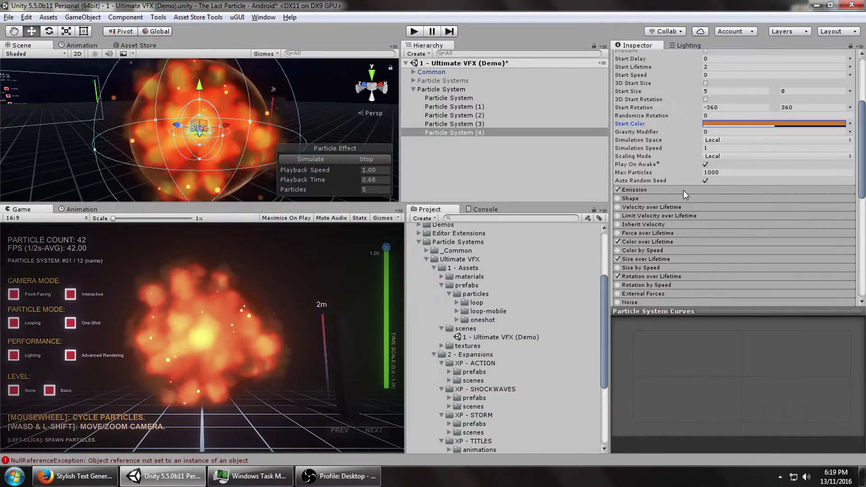
{"action": "left_click", "coordinate": [684, 190]}
{"action": "left_click", "coordinate": [763, 229]}
{"action": "type", "text": "1"}
{"action": "left_click", "coordinate": [786, 228]}
{"action": "type", "text": "1"}
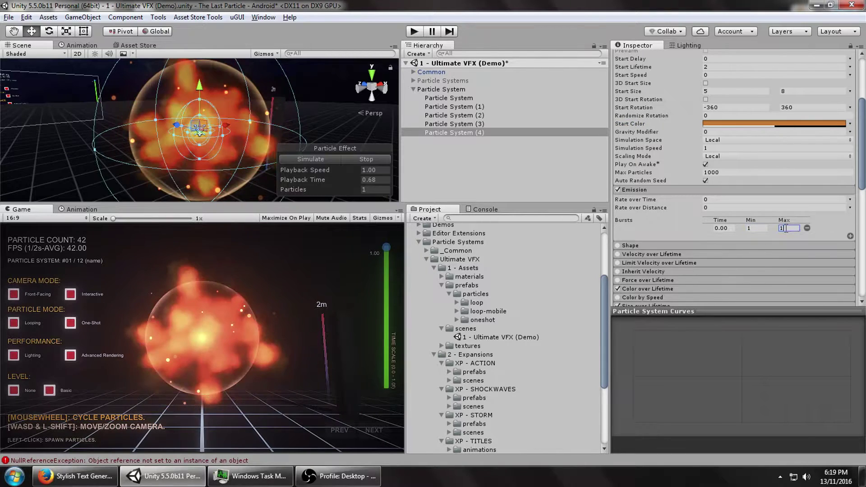
Disable Size over Lifetime for Particle System (4)
{"action": "scroll", "coordinate": [694, 238], "scroll_direction": "down", "scroll_amount": 4}
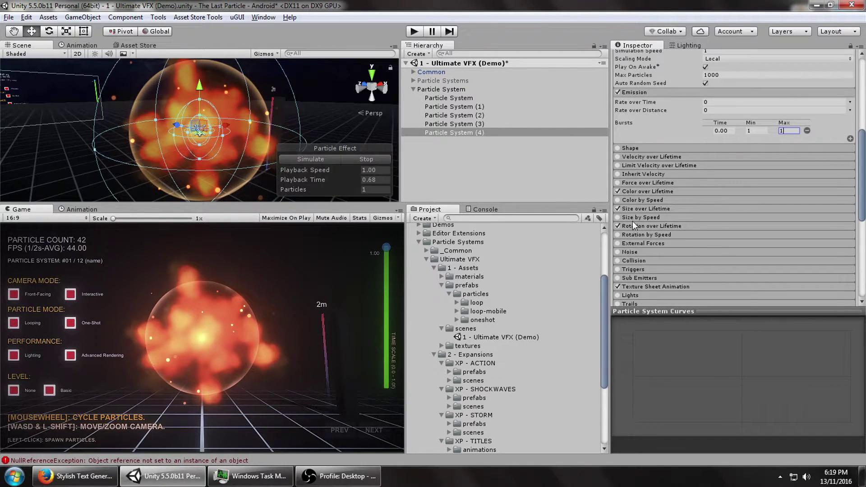
{"action": "left_click", "coordinate": [630, 210]}
{"action": "left_click", "coordinate": [618, 209]}
{"action": "left_click", "coordinate": [627, 210]}
Change the Start Size to a single constant of 5 and replay the effect
{"action": "scroll", "coordinate": [697, 189], "scroll_direction": "up", "scroll_amount": 3}
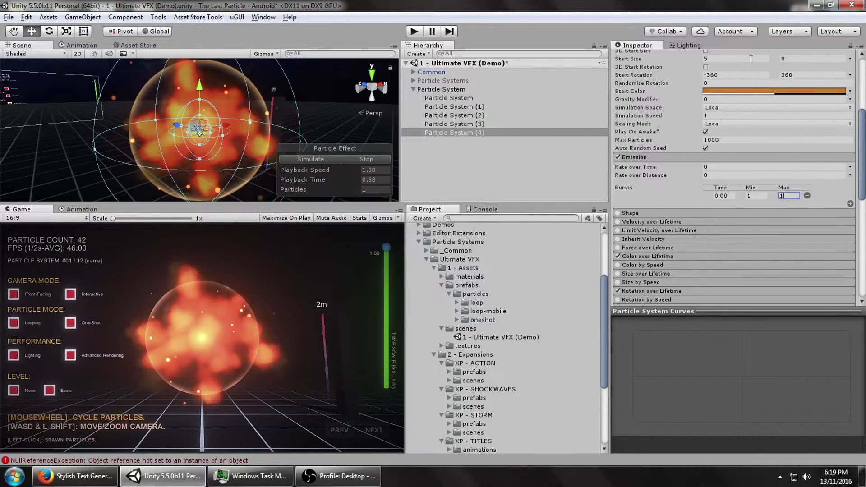
{"action": "left_click", "coordinate": [850, 58]}
{"action": "left_click", "coordinate": [752, 65]}
{"action": "left_click", "coordinate": [634, 59]}
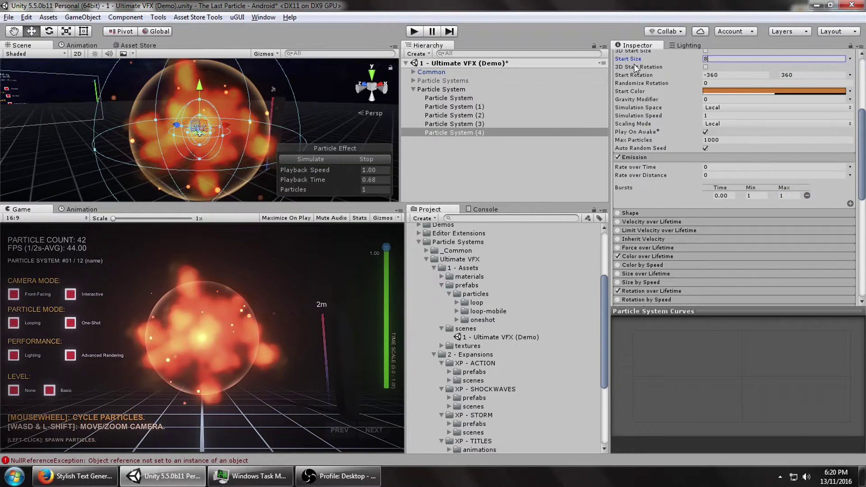
{"action": "type", "text": "5"}
{"action": "left_click", "coordinate": [329, 158]}
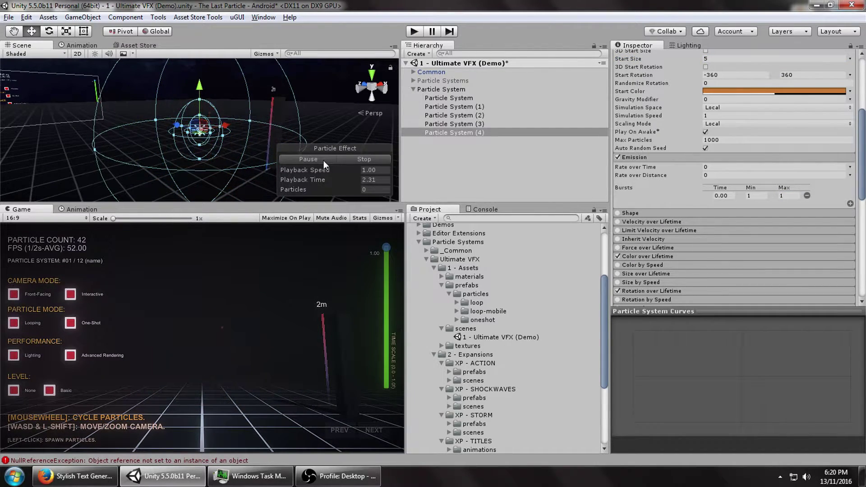
Disable Rotation over Lifetime on Particle System (4) and replay the effect to check it
{"action": "scroll", "coordinate": [673, 217], "scroll_direction": "down", "scroll_amount": 3}
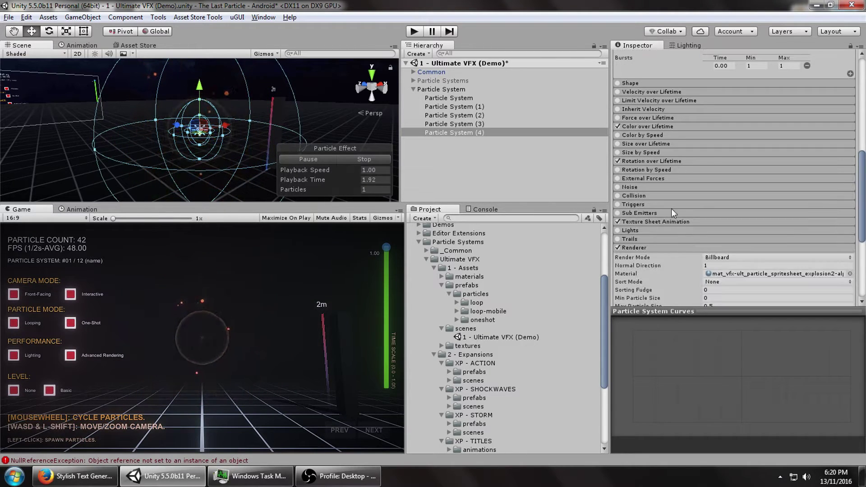
{"action": "left_click", "coordinate": [646, 220]}
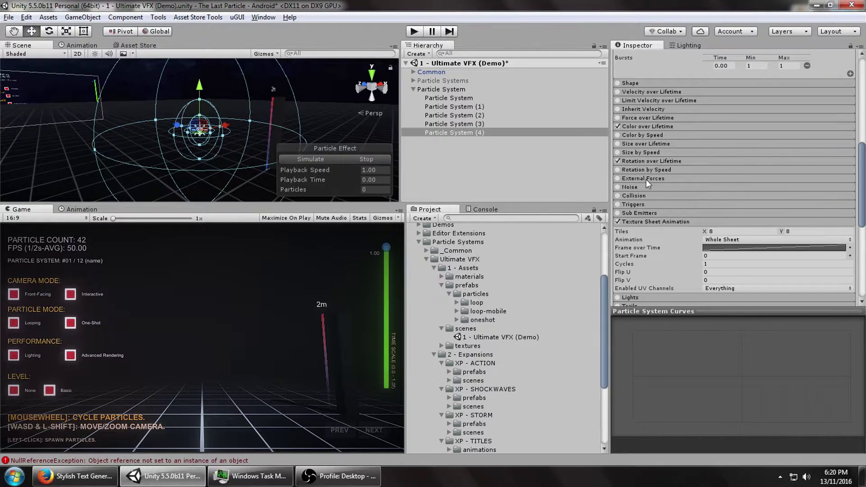
{"action": "left_click", "coordinate": [646, 161]}
{"action": "left_click", "coordinate": [714, 179]}
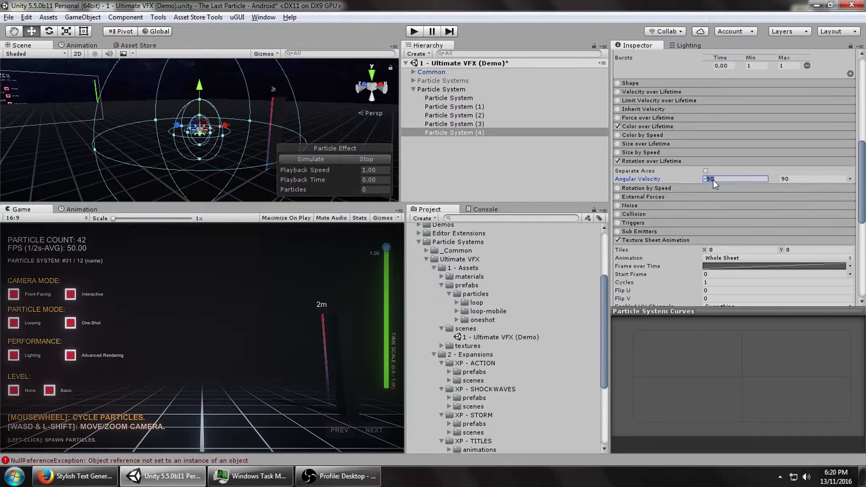
{"action": "left_click", "coordinate": [618, 162]}
{"action": "left_click", "coordinate": [318, 162]}
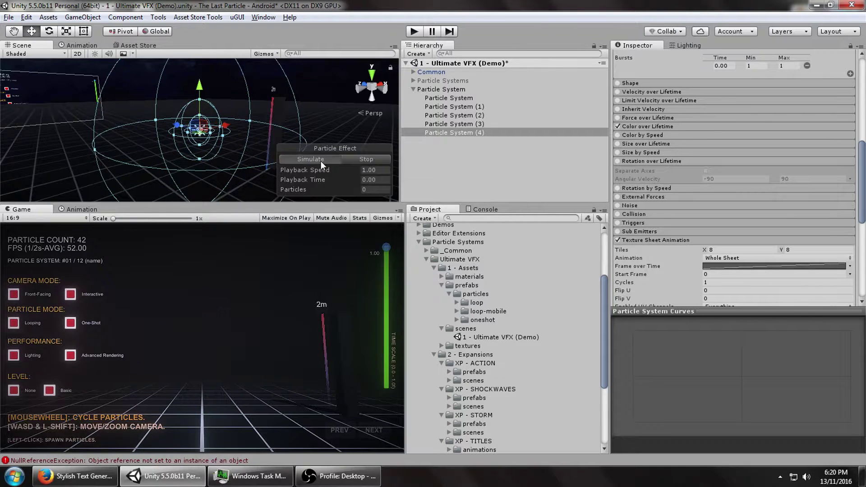
{"action": "left_click", "coordinate": [321, 161]}
{"action": "left_click", "coordinate": [316, 158]}
Set the Start Delay of Particle System (4) to 2 and replay the effect
{"action": "scroll", "coordinate": [725, 149], "scroll_direction": "up", "scroll_amount": 10}
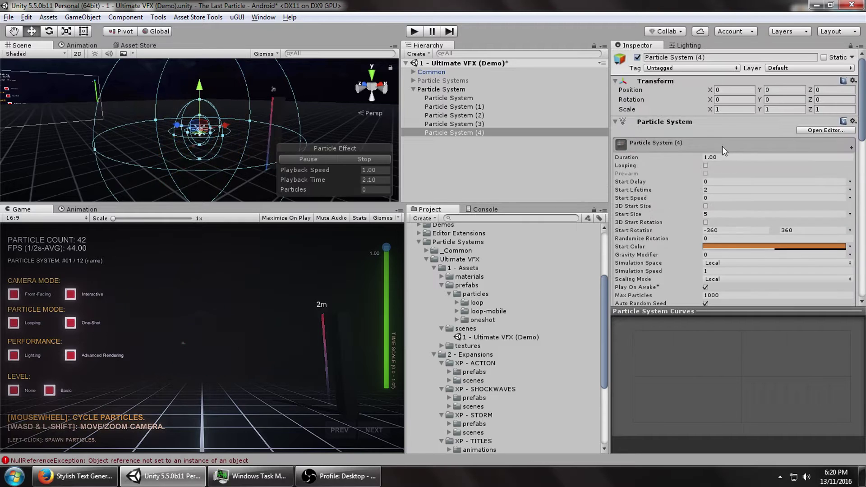
{"action": "left_click", "coordinate": [709, 181]}
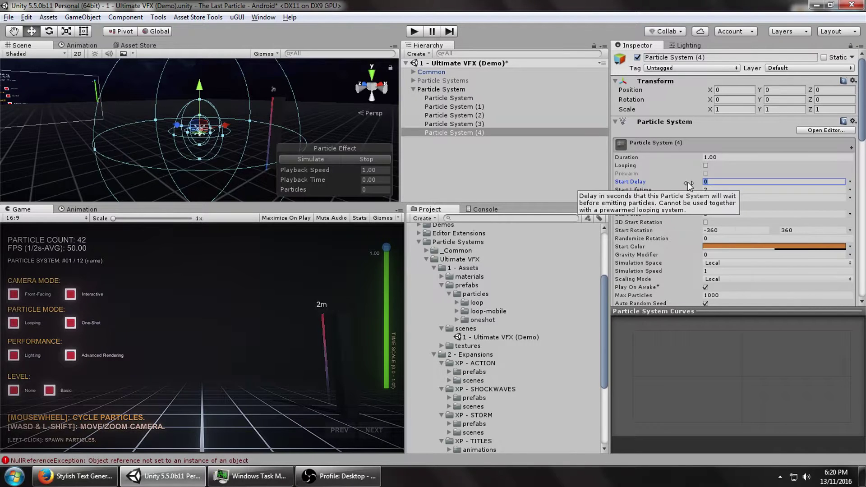
{"action": "type", "text": "2"}
{"action": "left_click", "coordinate": [318, 160]}
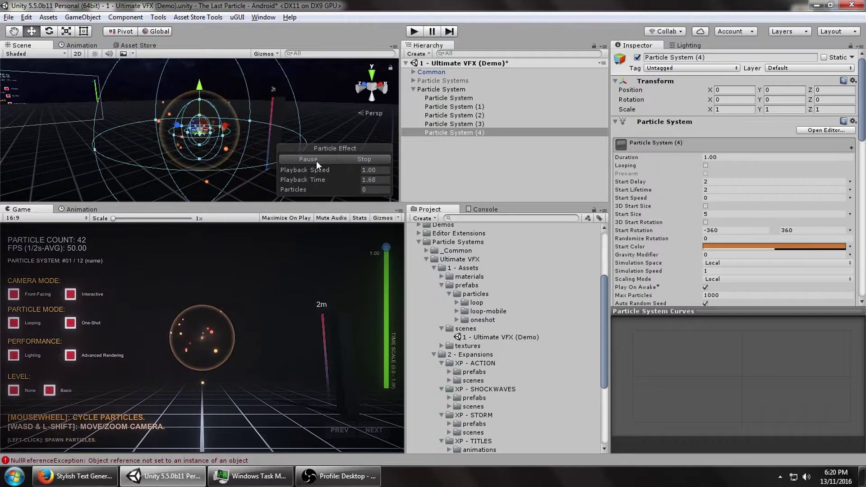
{"action": "left_click", "coordinate": [342, 159]}
{"action": "left_click", "coordinate": [322, 160]}
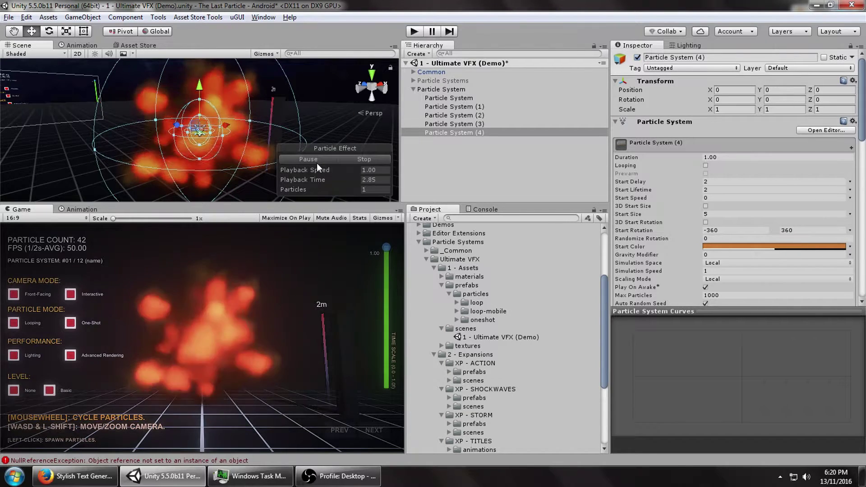
Set the Start Size to 4 and replay the explosion
{"action": "left_click", "coordinate": [707, 215]}
{"action": "type", "text": "4"}
{"action": "left_click", "coordinate": [340, 160]}
{"action": "left_click", "coordinate": [321, 159]}
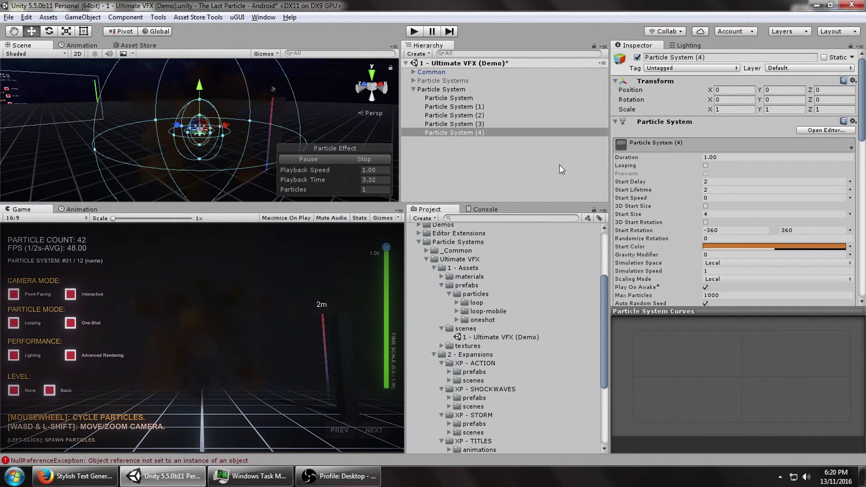
Disable Color over Lifetime on Particle System (4) and preview the effect
{"action": "scroll", "coordinate": [721, 252], "scroll_direction": "down", "scroll_amount": 8}
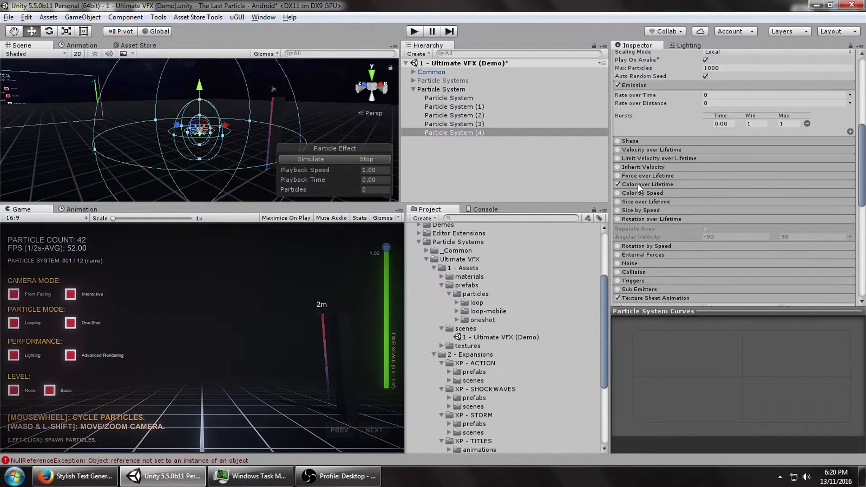
{"action": "left_click", "coordinate": [638, 184]}
{"action": "left_click", "coordinate": [617, 184]}
{"action": "left_click", "coordinate": [321, 160]}
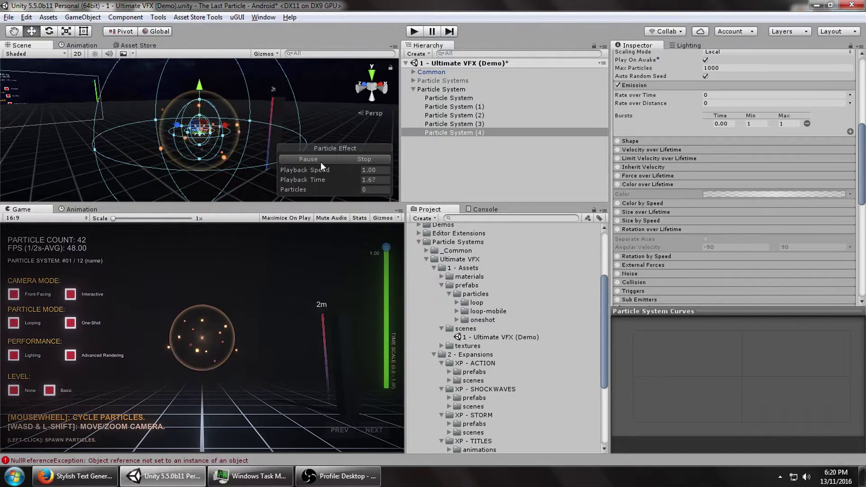
Replay the effect and adjust the Start Color to a less saturated orange, C3844C80
{"action": "scroll", "coordinate": [714, 175], "scroll_direction": "up", "scroll_amount": 5}
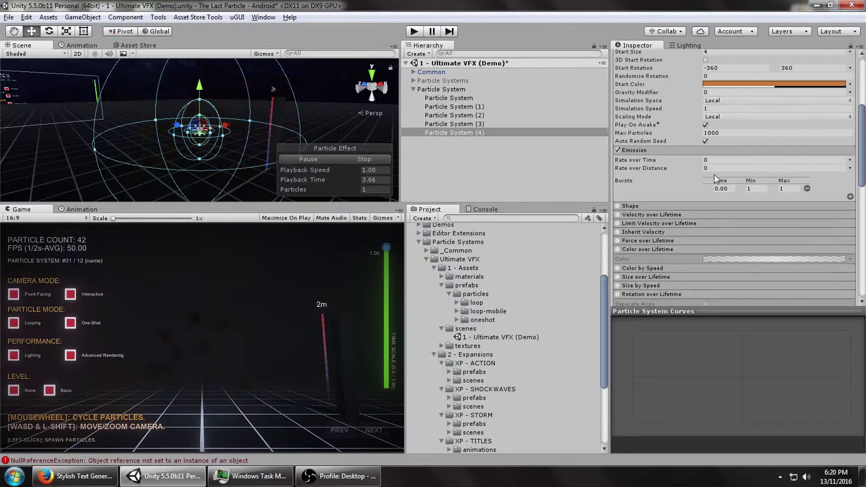
{"action": "left_click", "coordinate": [727, 149]}
{"action": "left_click", "coordinate": [326, 159]}
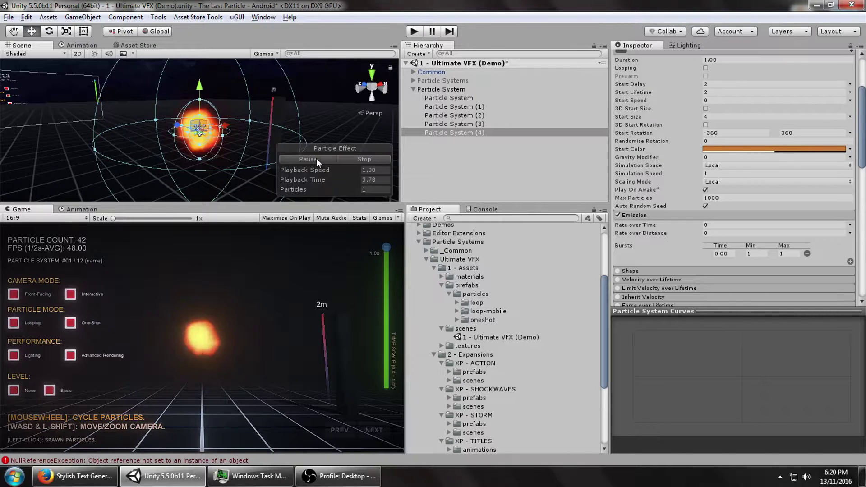
{"action": "left_click", "coordinate": [327, 159]}
{"action": "scroll", "coordinate": [758, 152], "scroll_direction": "up", "scroll_amount": 4}
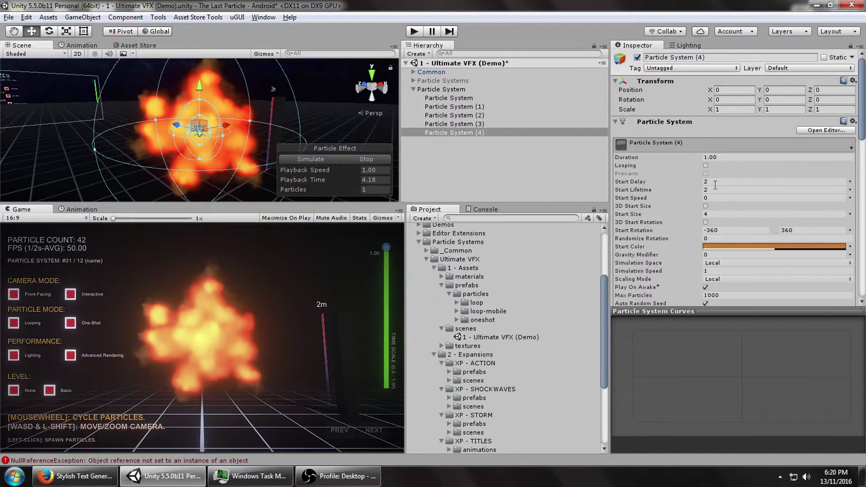
{"action": "left_click", "coordinate": [729, 247]}
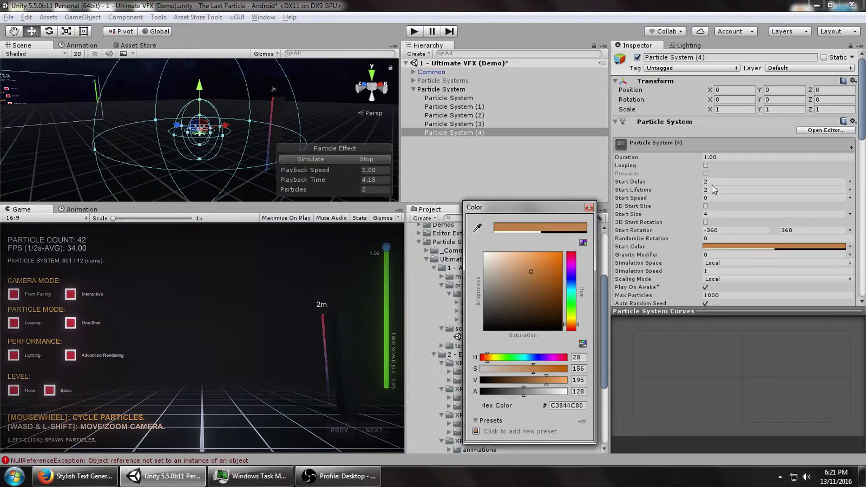
Set the Start Delay to 0 and scrub the playback time to 0.66
{"action": "left_click", "coordinate": [721, 181]}
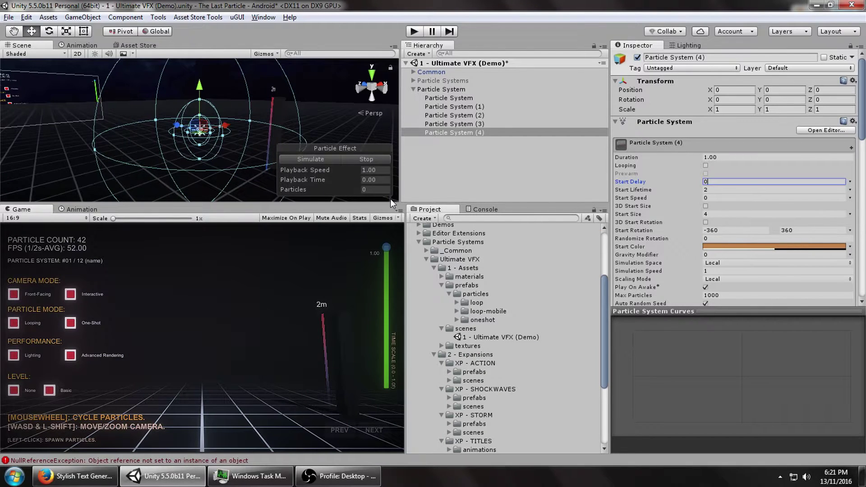
{"action": "left_click_drag", "start_coordinate": [339, 179], "coordinate": [401, 183]}
Change the Start Color to a bright red-orange with slightly reduced saturation and close the colour picker
{"action": "left_click", "coordinate": [713, 246]}
{"action": "left_click_drag", "start_coordinate": [528, 271], "coordinate": [567, 245]}
{"action": "left_click", "coordinate": [574, 328]}
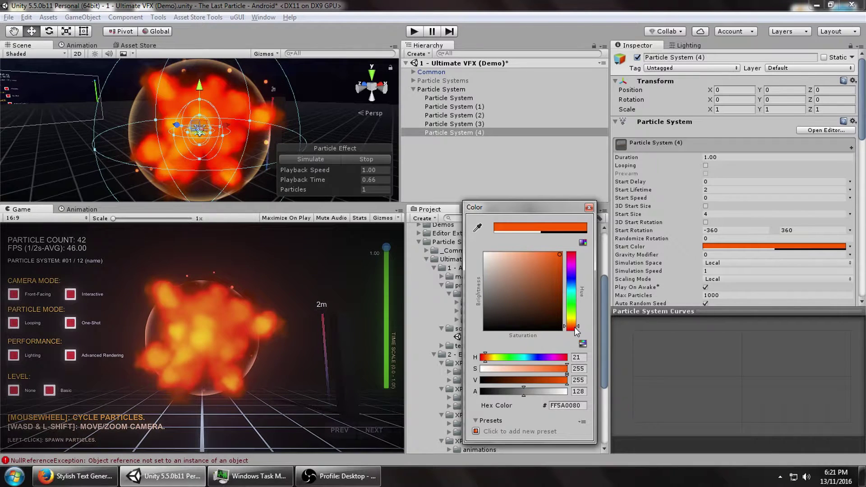
{"action": "left_click", "coordinate": [547, 255]}
{"action": "left_click_drag", "start_coordinate": [547, 254], "coordinate": [552, 254]}
{"action": "left_click", "coordinate": [590, 208]}
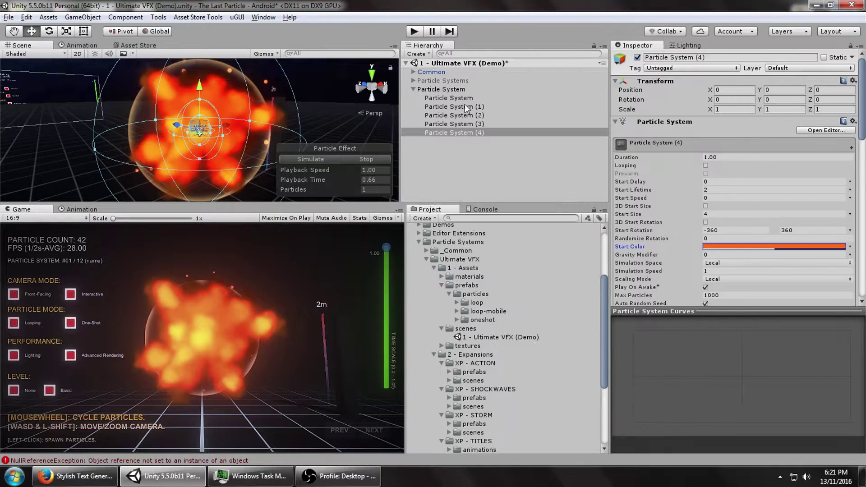
Set the Start Delay to 2, replaying the effect and trying 1.8 for comparison
{"action": "type", "text": "2"}
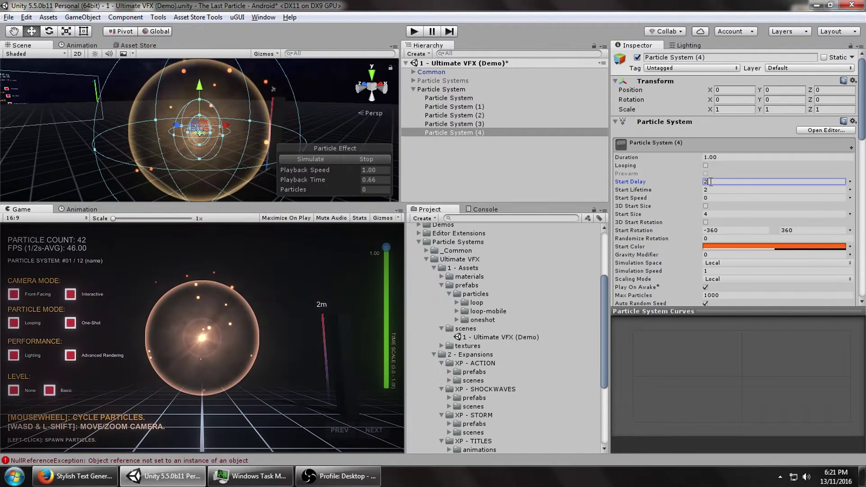
{"action": "left_click_drag", "start_coordinate": [399, 158], "coordinate": [394, 157]}
{"action": "left_click", "coordinate": [373, 160]}
{"action": "left_click", "coordinate": [309, 161]}
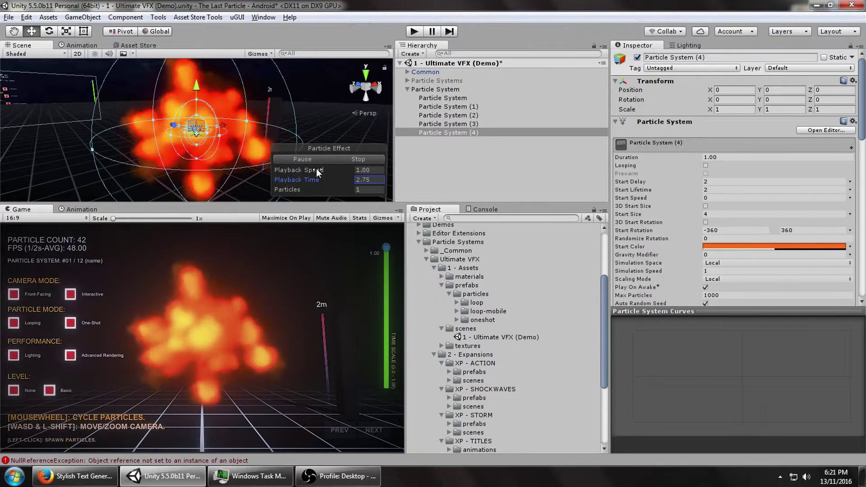
{"action": "left_click", "coordinate": [357, 159]}
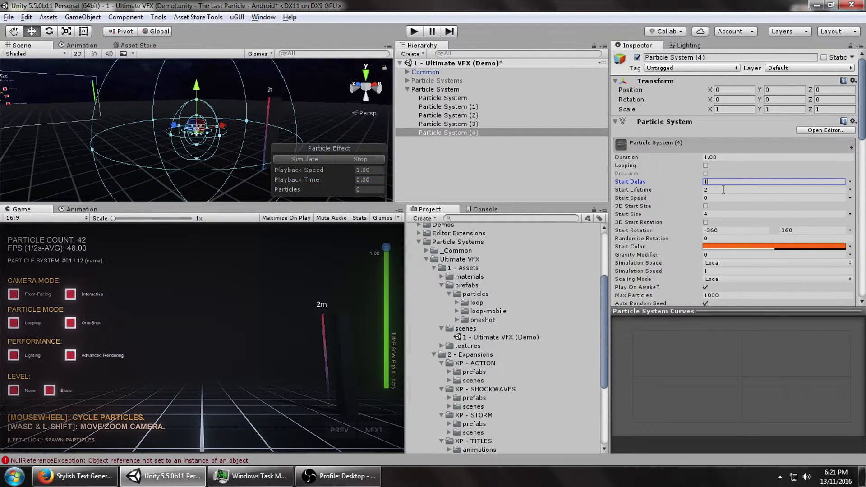
{"action": "left_click", "coordinate": [318, 157]}
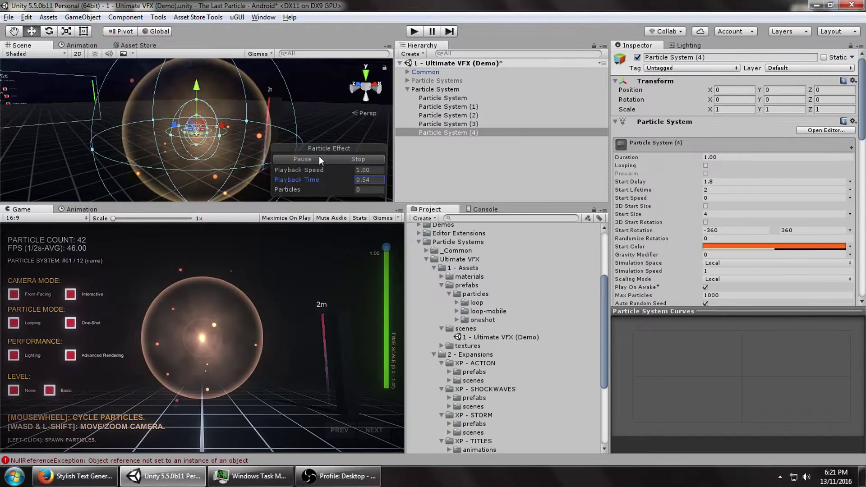
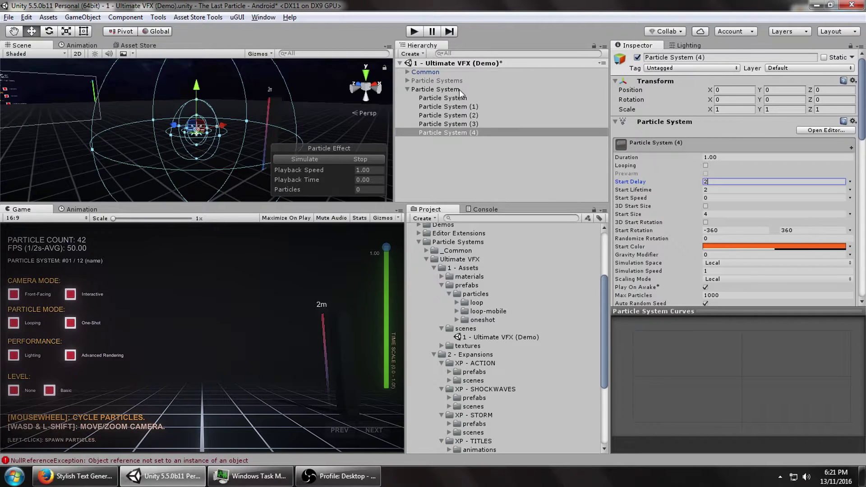
Add another particle system as a child of the parent Particle System
{"action": "left_click", "coordinate": [470, 125]}
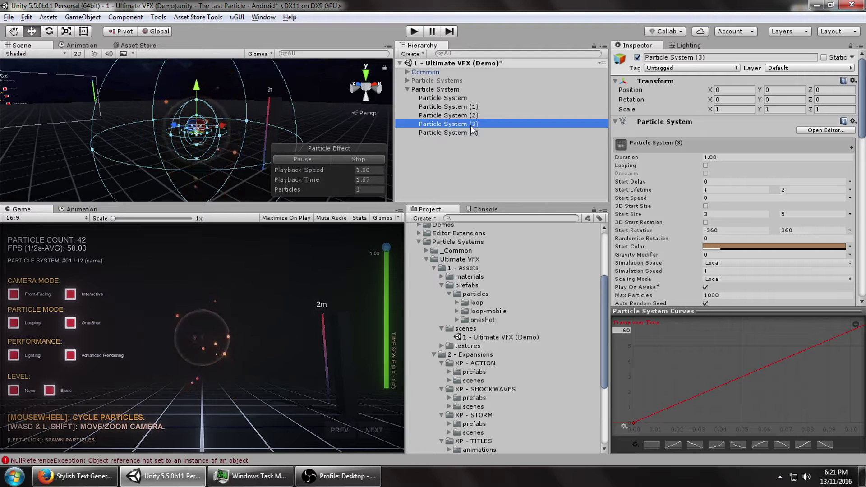
{"action": "left_click", "coordinate": [473, 131]}
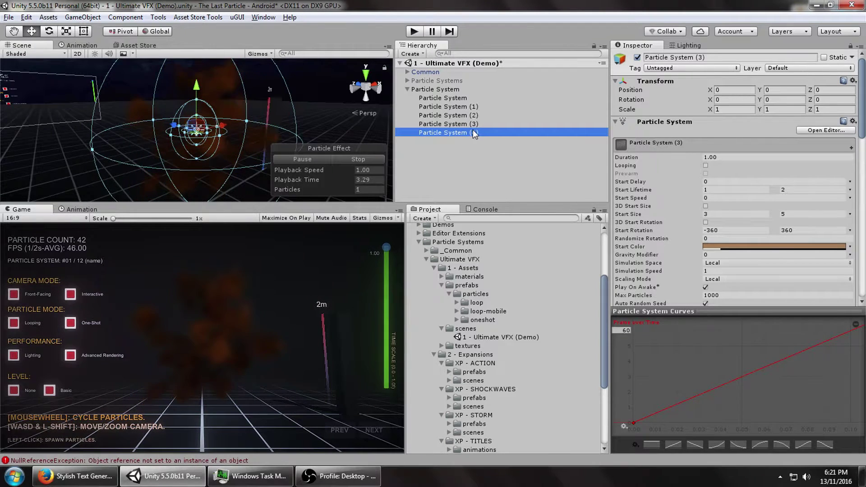
{"action": "right_click", "coordinate": [454, 90]}
{"action": "left_click", "coordinate": [485, 268]}
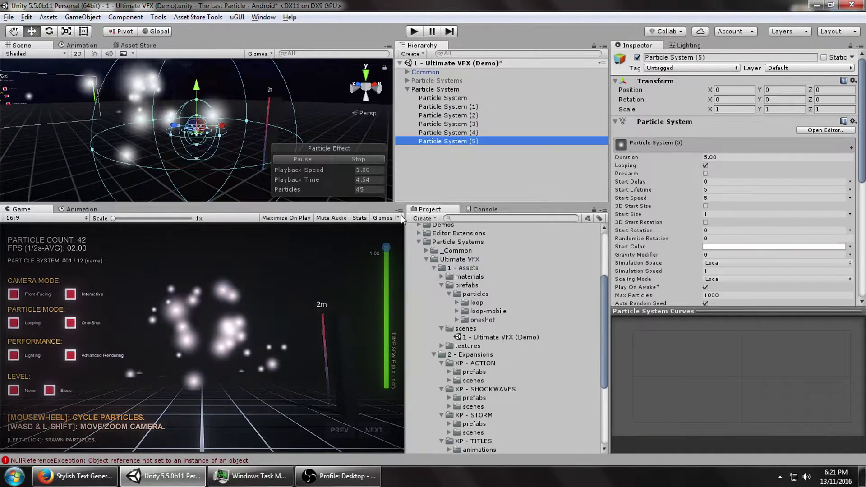
Set the Start Lifetime and Start Speed of Particle System (5) to 2 each
{"action": "scroll", "coordinate": [637, 209], "scroll_direction": "down", "scroll_amount": 3}
{"action": "scroll", "coordinate": [697, 180], "scroll_direction": "up", "scroll_amount": 2}
{"action": "scroll", "coordinate": [732, 118], "scroll_direction": "up", "scroll_amount": 2}
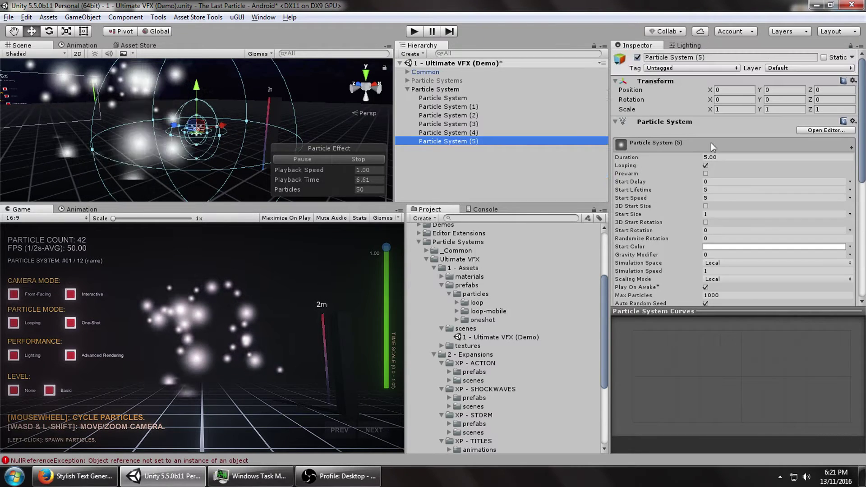
{"action": "left_click", "coordinate": [712, 190]}
{"action": "type", "text": "2"}
{"action": "left_click", "coordinate": [712, 199]}
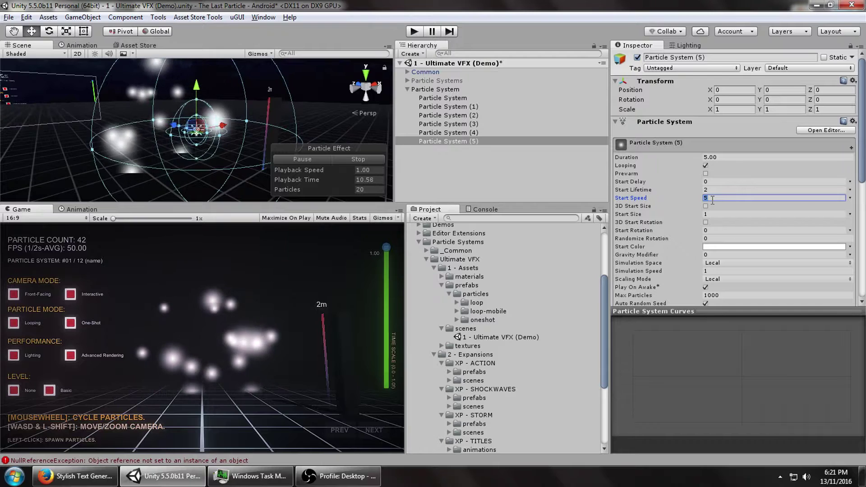
{"action": "type", "text": "2"}
{"action": "scroll", "coordinate": [641, 234], "scroll_direction": "down", "scroll_amount": 3}
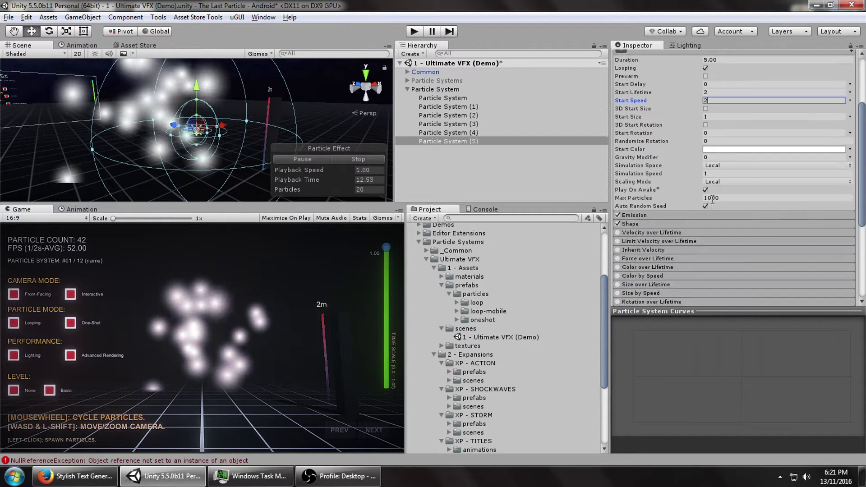
Change the emission shape of Particle System (5) to Sphere with a radius of 0.5
{"action": "left_click", "coordinate": [669, 224]}
{"action": "left_click", "coordinate": [713, 234]}
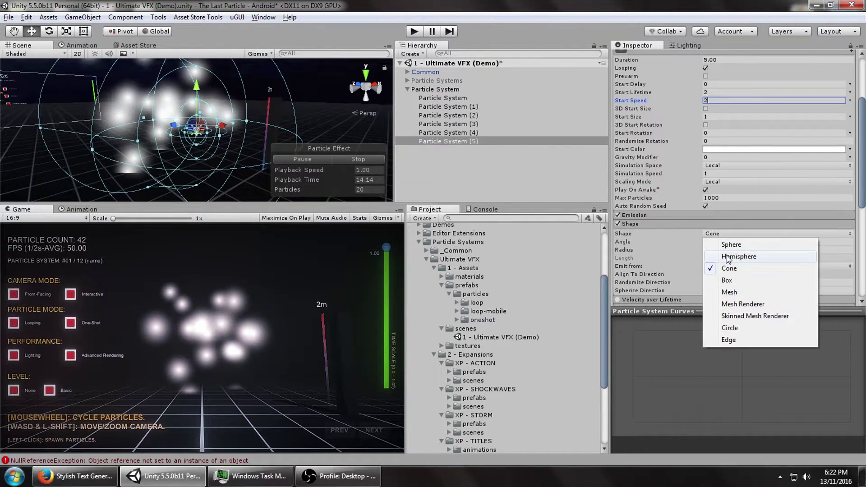
{"action": "left_click", "coordinate": [722, 246]}
{"action": "left_click_drag", "start_coordinate": [697, 241], "coordinate": [680, 239]}
{"action": "key", "text": "BackSpace"}
{"action": "type", "text": "5"}
{"action": "key", "text": "Return"}
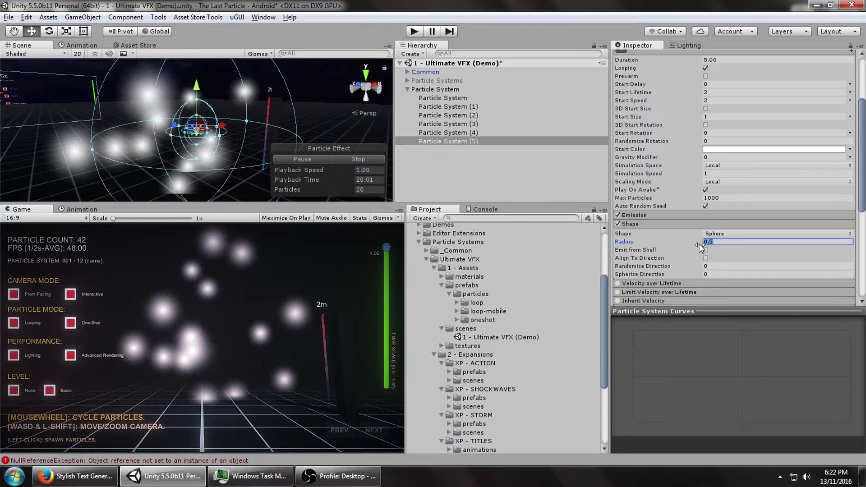
Set the Rate over Time in the Emission module to 0
{"action": "left_click", "coordinate": [641, 215]}
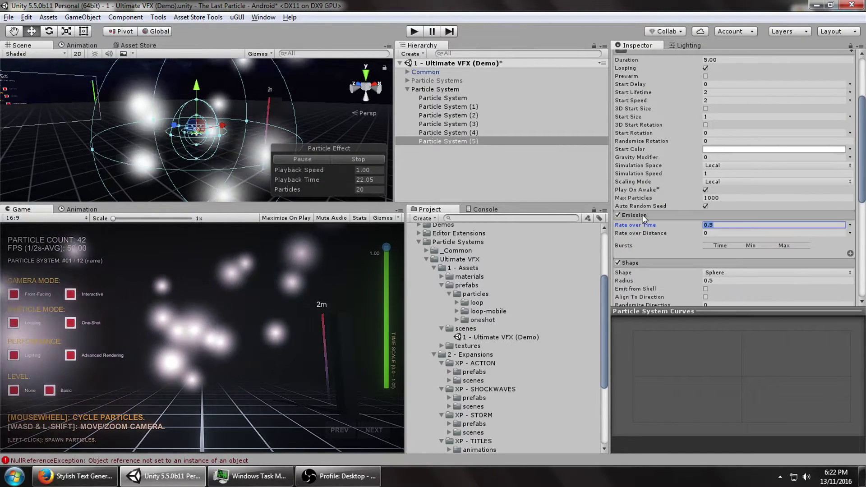
{"action": "left_click", "coordinate": [719, 226]}
{"action": "key", "text": "BackSpace"}
{"action": "key", "text": "BackSpace"}
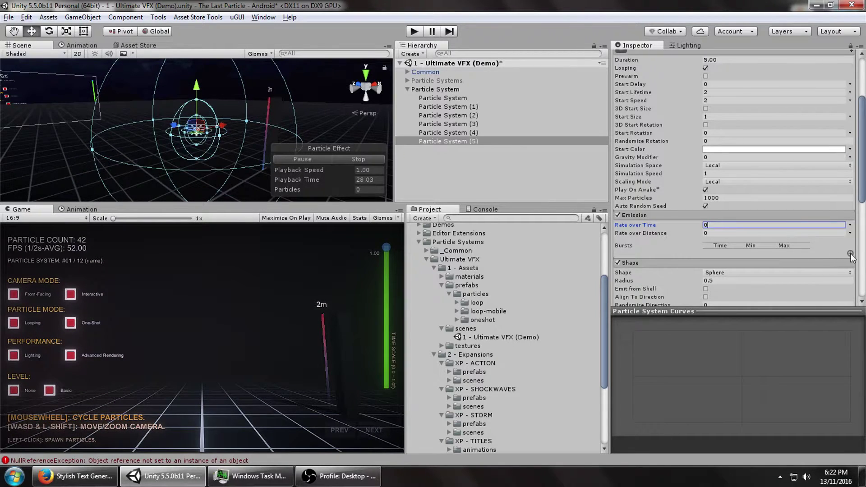
Add an emission burst at time 0.00 with Min and Max of 10 particles, and replay the effect
{"action": "left_click", "coordinate": [851, 254]}
{"action": "scroll", "coordinate": [765, 243], "scroll_direction": "up", "scroll_amount": 2}
{"action": "left_click", "coordinate": [707, 125]}
{"action": "type", "text": "1"}
{"action": "left_click", "coordinate": [706, 133]}
{"action": "scroll", "coordinate": [749, 185], "scroll_direction": "down", "scroll_amount": 3}
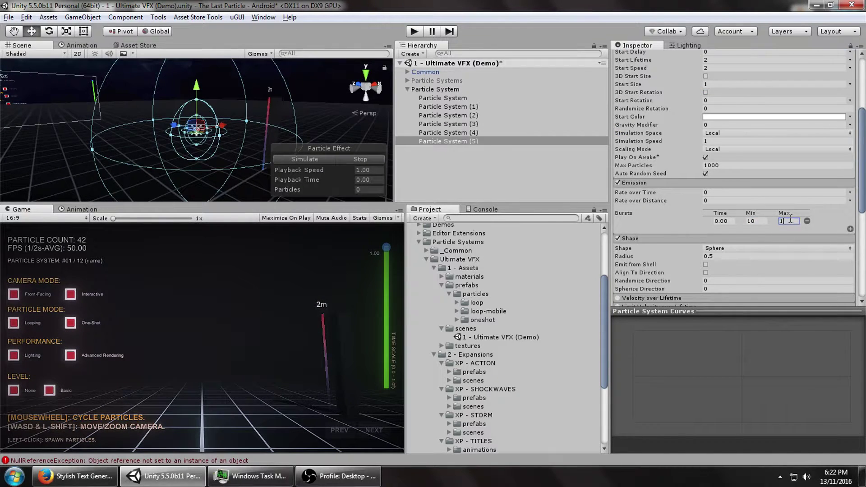
{"action": "left_click", "coordinate": [314, 158]}
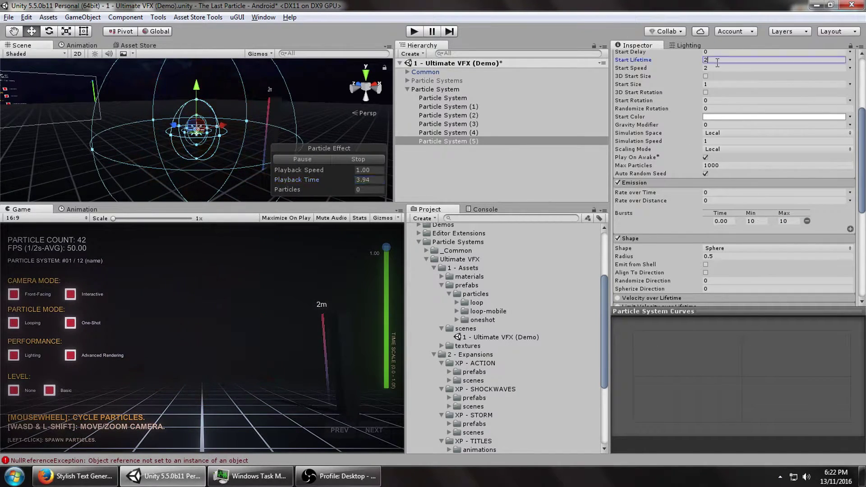
{"action": "left_click", "coordinate": [327, 161]}
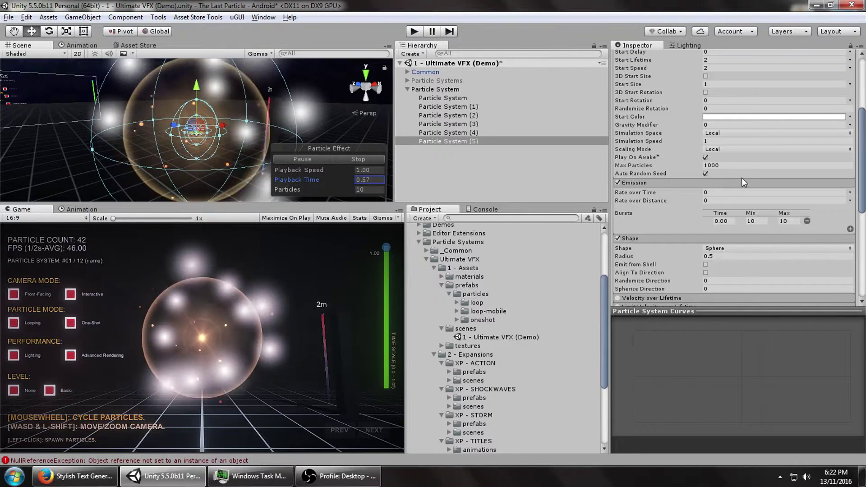
Set the Start Size of Particle System (5) to 0.5 and replay the effect
{"action": "scroll", "coordinate": [729, 196], "scroll_direction": "down", "scroll_amount": 10}
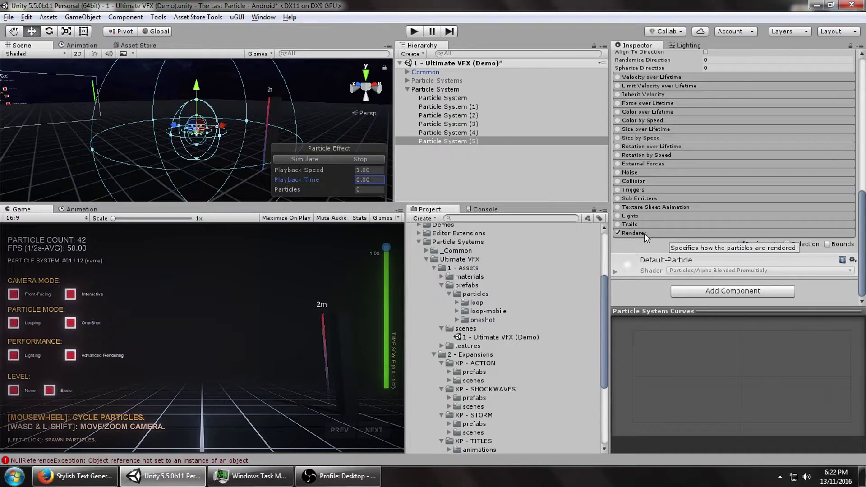
{"action": "left_click", "coordinate": [315, 158]}
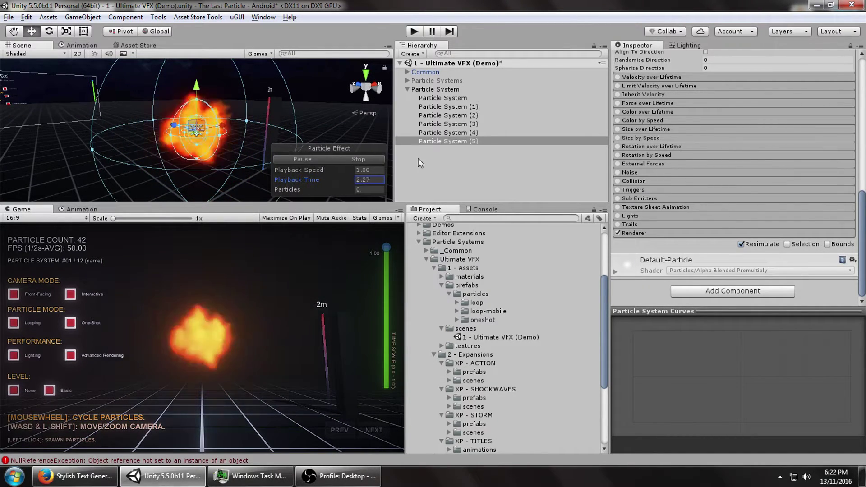
{"action": "scroll", "coordinate": [737, 172], "scroll_direction": "up", "scroll_amount": 5}
{"action": "scroll", "coordinate": [736, 172], "scroll_direction": "up", "scroll_amount": 3}
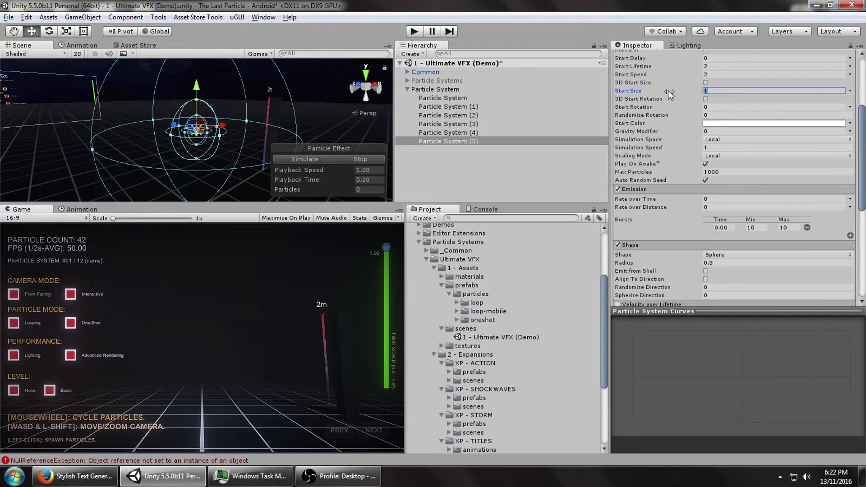
{"action": "left_click", "coordinate": [291, 161]}
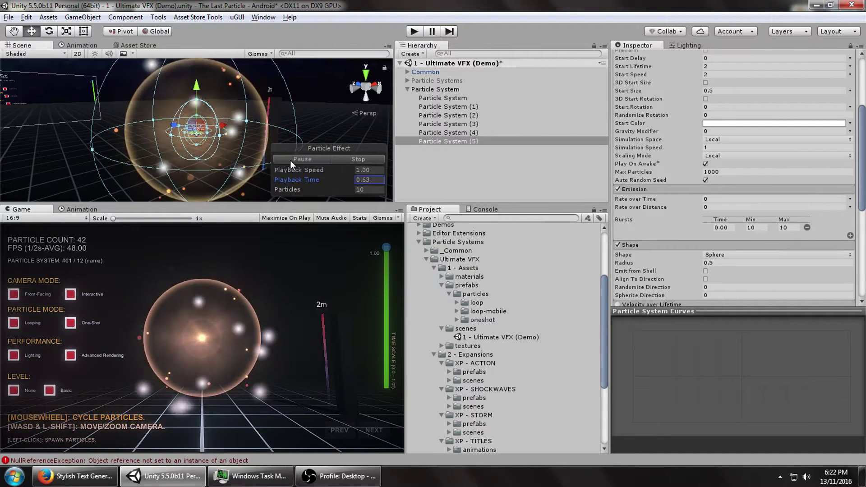
{"action": "left_click", "coordinate": [731, 91]}
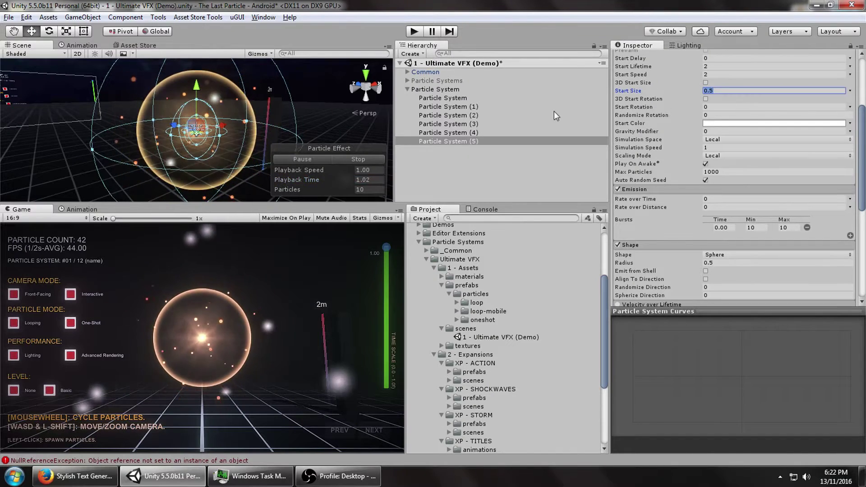
Enable Color over Lifetime with a fade-in, fade-out white gradient whose full-alpha key sits at 15%, and replay the effect
{"action": "scroll", "coordinate": [643, 211], "scroll_direction": "down", "scroll_amount": 3}
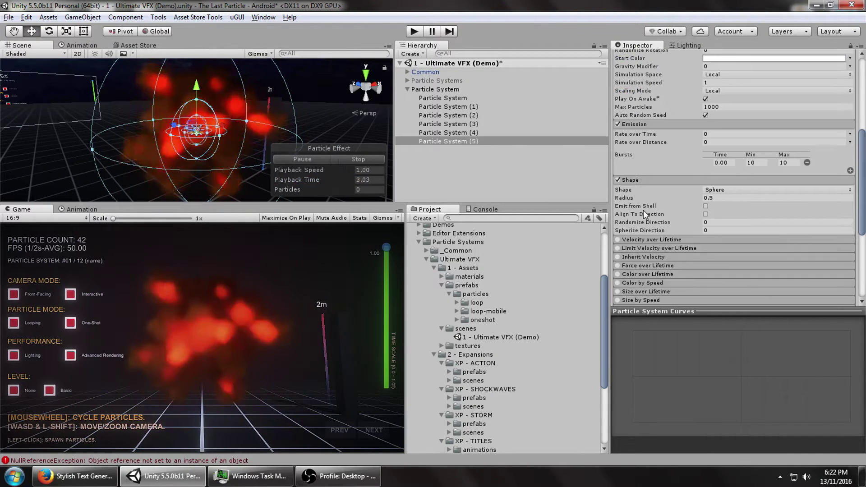
{"action": "left_click", "coordinate": [618, 274]}
{"action": "left_click", "coordinate": [722, 284]}
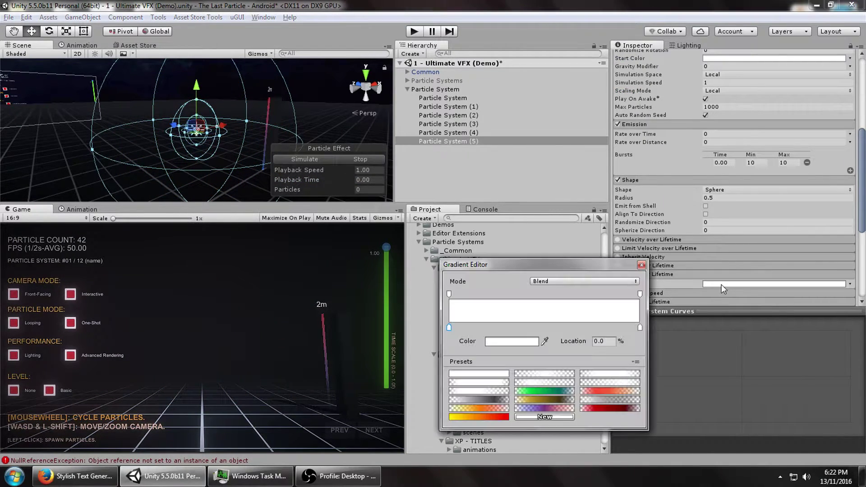
{"action": "left_click", "coordinate": [553, 382]}
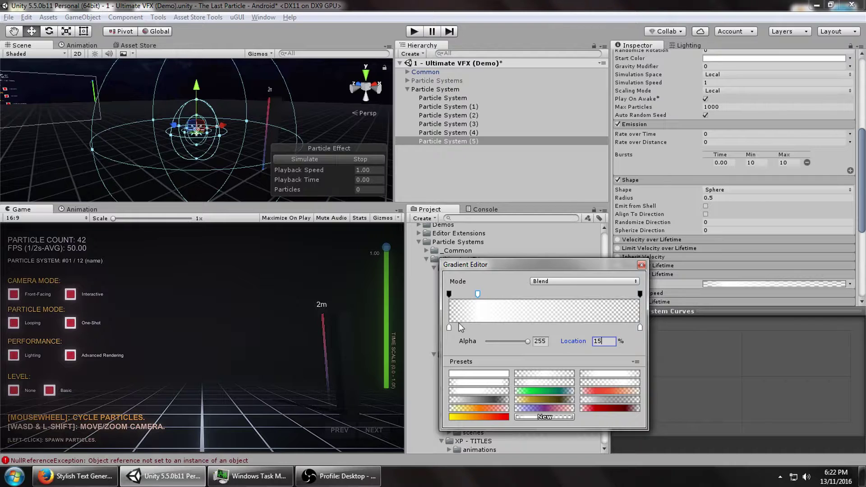
{"action": "left_click", "coordinate": [361, 179]}
{"action": "left_click", "coordinate": [316, 158]}
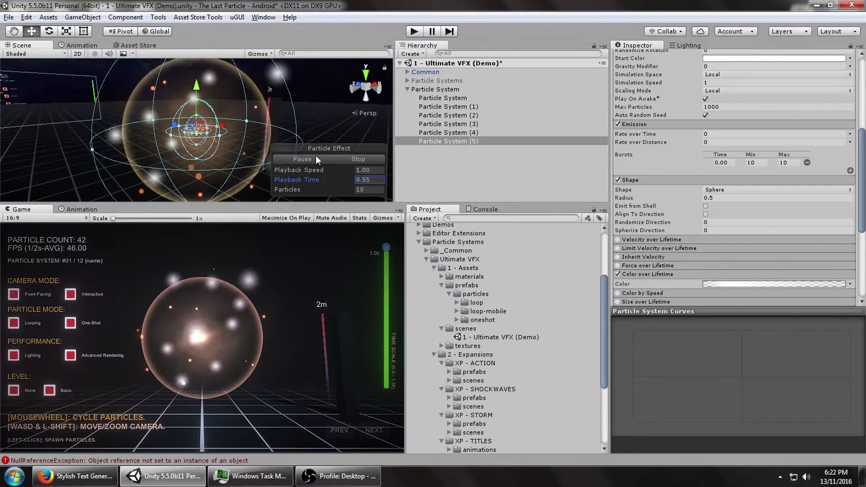
{"action": "left_click", "coordinate": [344, 158]}
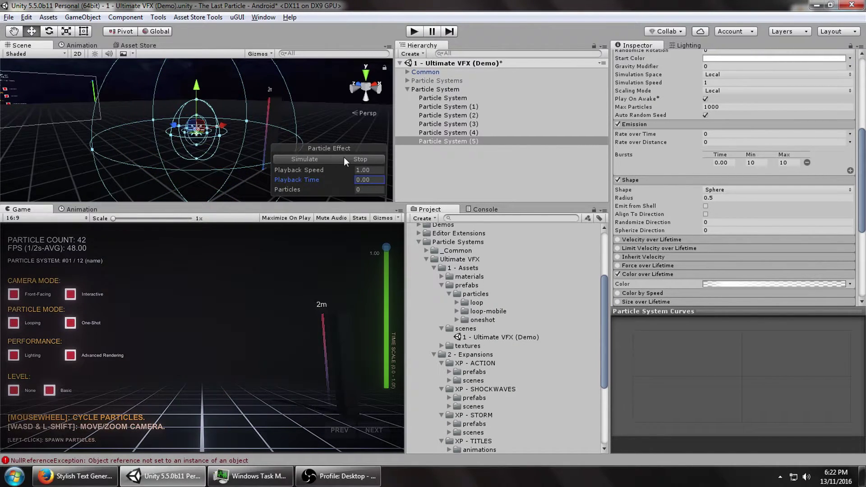
{"action": "left_click", "coordinate": [319, 158]}
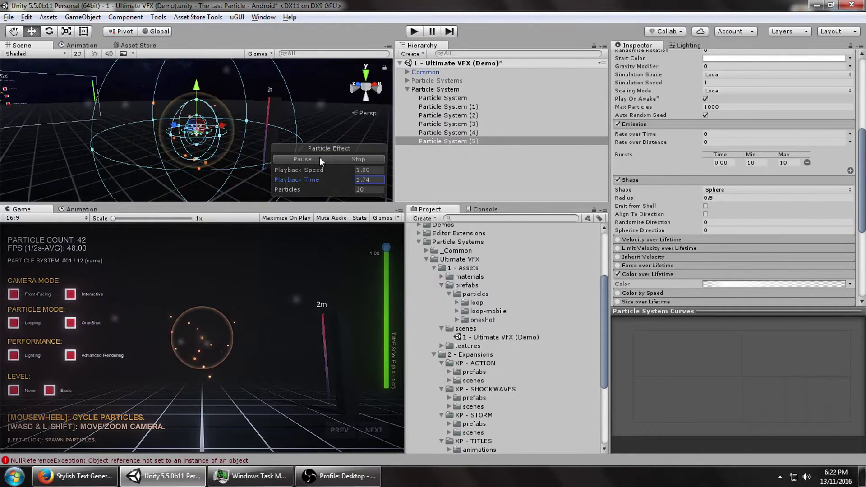
Try a golden yellow Start Color on the burst particles, then replay and pause the effect
{"action": "scroll", "coordinate": [780, 140], "scroll_direction": "up", "scroll_amount": 2}
{"action": "scroll", "coordinate": [779, 141], "scroll_direction": "down", "scroll_amount": 1}
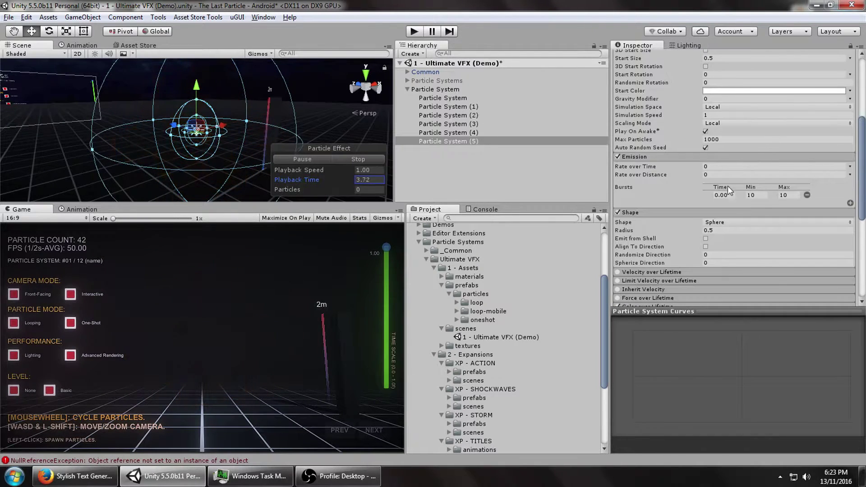
{"action": "scroll", "coordinate": [705, 210], "scroll_direction": "down", "scroll_amount": 2}
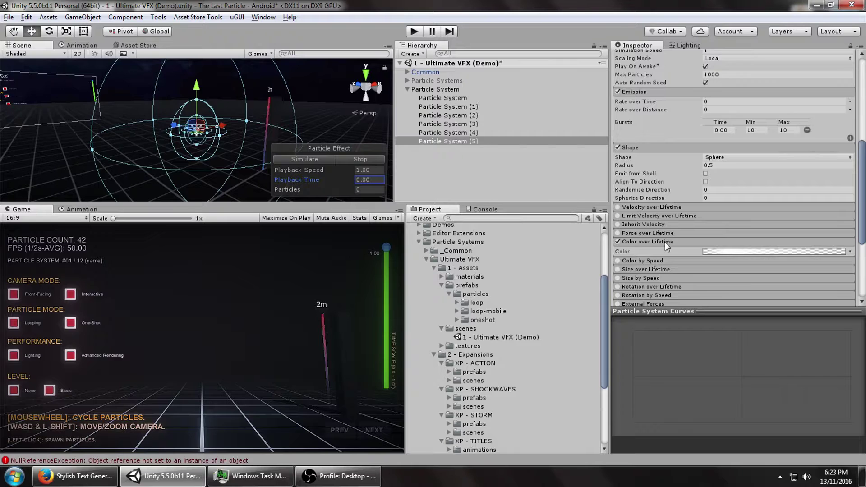
{"action": "scroll", "coordinate": [651, 229], "scroll_direction": "up", "scroll_amount": 3}
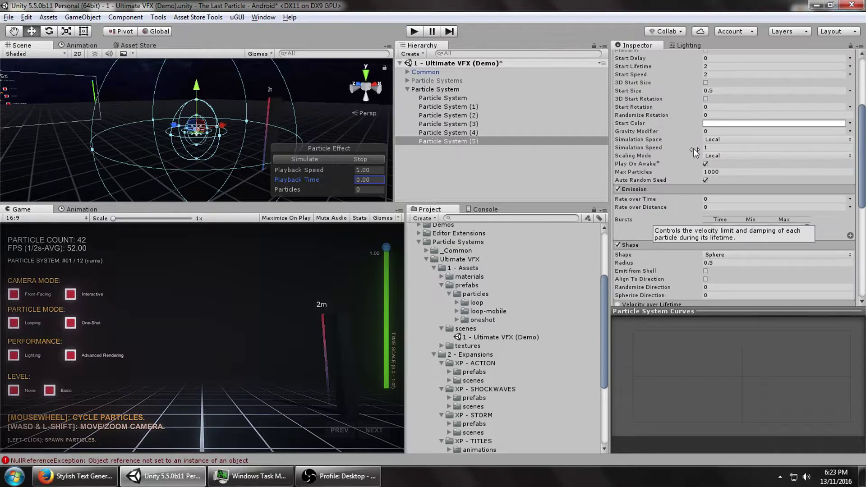
{"action": "left_click", "coordinate": [708, 125]}
{"action": "left_click_drag", "start_coordinate": [519, 278], "coordinate": [565, 250]}
{"action": "left_click_drag", "start_coordinate": [569, 329], "coordinate": [569, 321]}
{"action": "left_click", "coordinate": [324, 158]}
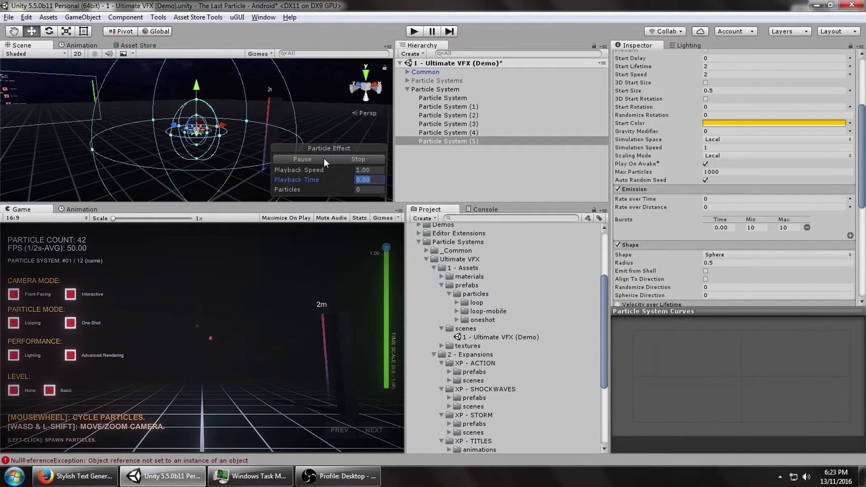
{"action": "left_click", "coordinate": [321, 158]}
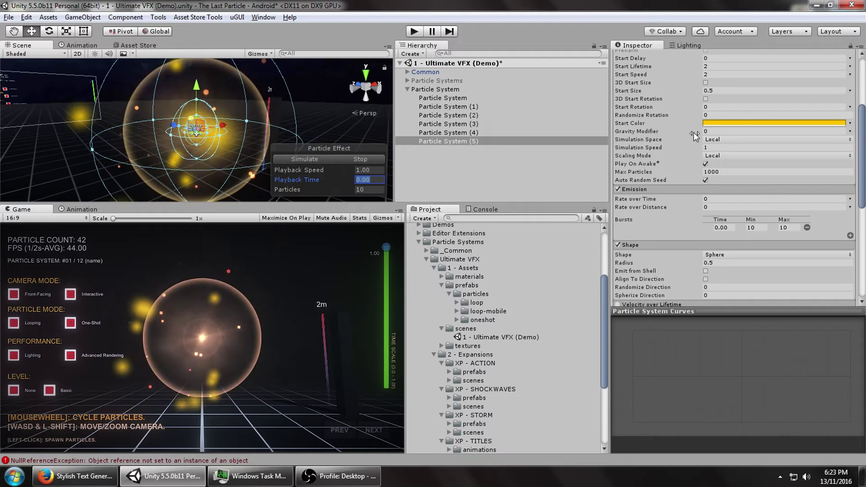
Change the Start Color to red-orange FF6127 and close the colour picker
{"action": "left_click", "coordinate": [708, 123]}
{"action": "left_click_drag", "start_coordinate": [568, 322], "coordinate": [575, 329]}
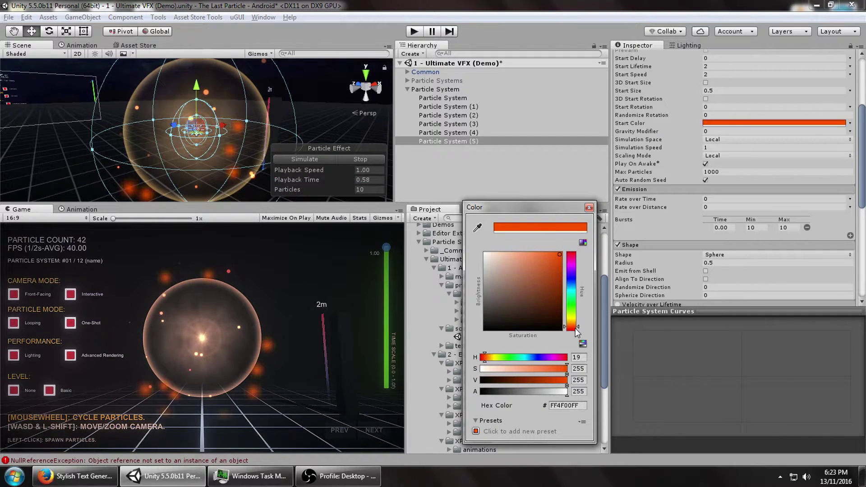
{"action": "mouse_move", "coordinate": [560, 300]}
{"action": "left_mouse_down"}
{"action": "mouse_move", "coordinate": [531, 243]}
{"action": "mouse_move", "coordinate": [546, 241]}
{"action": "left_mouse_up"}
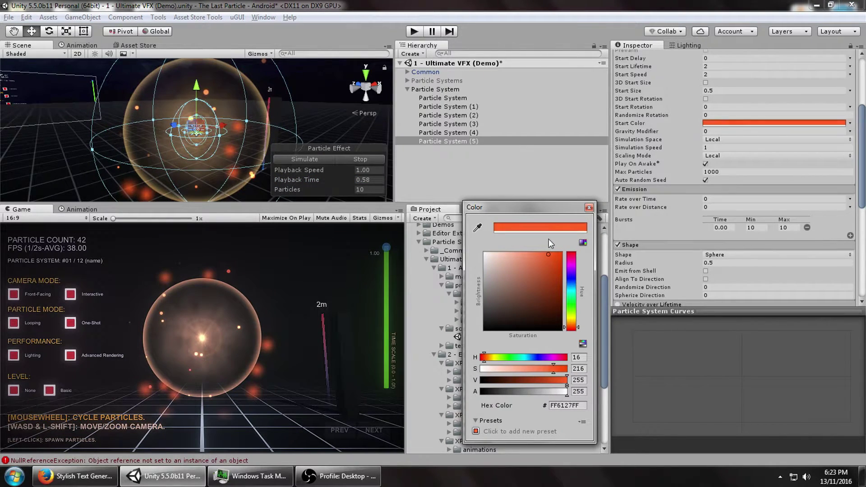
{"action": "left_click", "coordinate": [588, 208]}
Replay the explosion several times to check the recoloured particles, pausing it mid-burst
{"action": "left_click", "coordinate": [319, 158]}
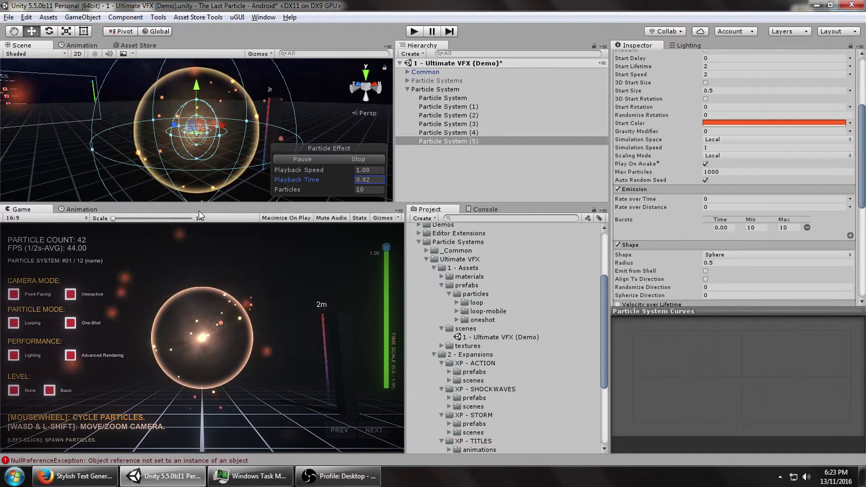
{"action": "left_click", "coordinate": [345, 158]}
{"action": "left_click", "coordinate": [327, 158]}
{"action": "left_click", "coordinate": [349, 160]}
{"action": "left_click", "coordinate": [316, 160]}
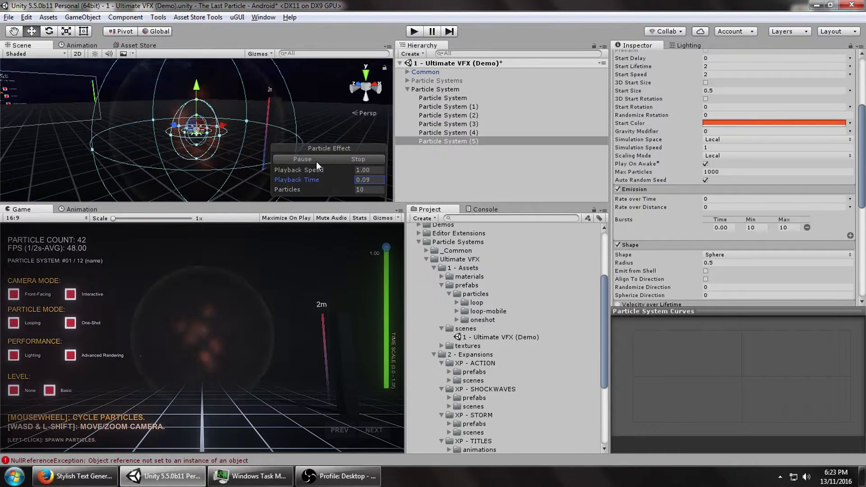
{"action": "left_click", "coordinate": [342, 161]}
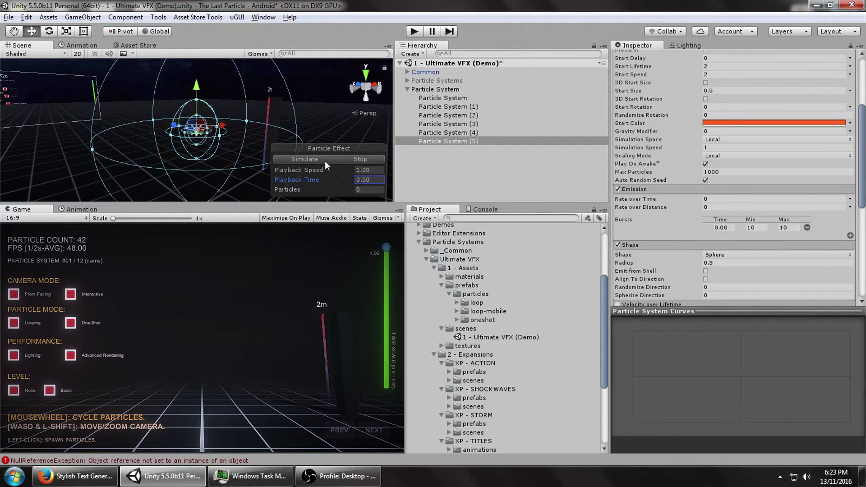
{"action": "left_click", "coordinate": [324, 161]}
{"action": "left_click", "coordinate": [323, 161]}
Enable Sub Emitters on Particle System (5), set Inherit to Everything, and create a new Birth sub-emitter
{"action": "scroll", "coordinate": [686, 164], "scroll_direction": "down", "scroll_amount": 10}
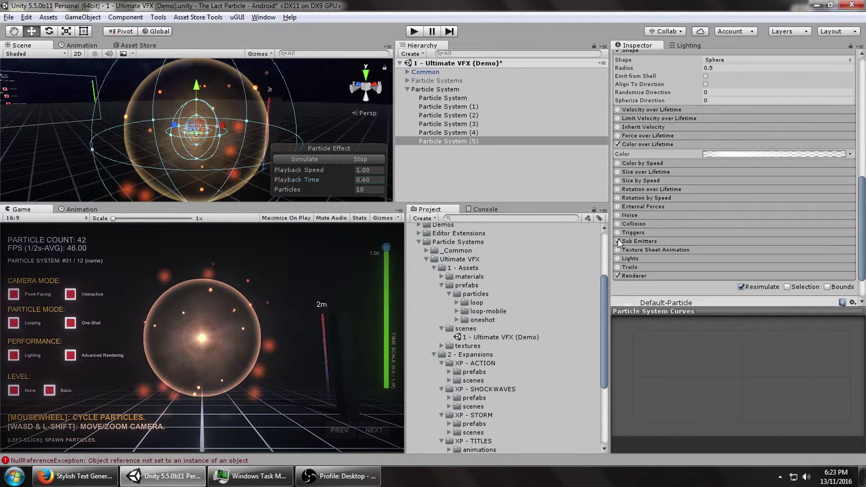
{"action": "left_click", "coordinate": [631, 242]}
{"action": "left_click", "coordinate": [794, 259]}
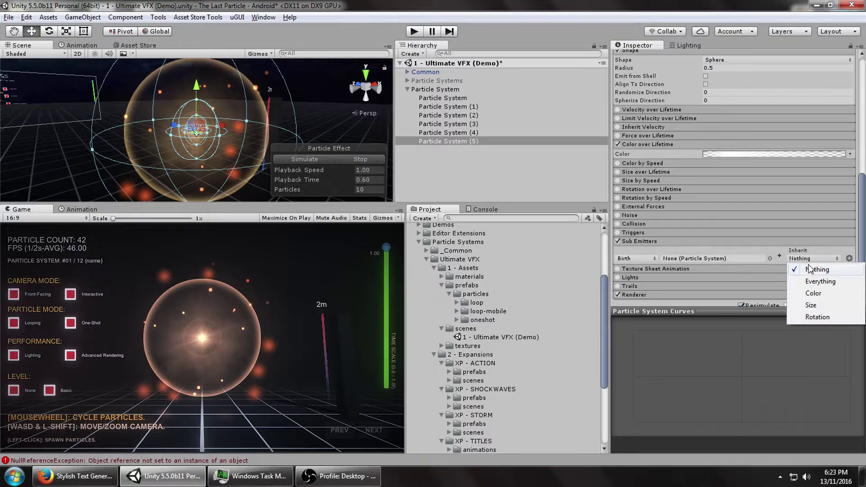
{"action": "left_click", "coordinate": [818, 282]}
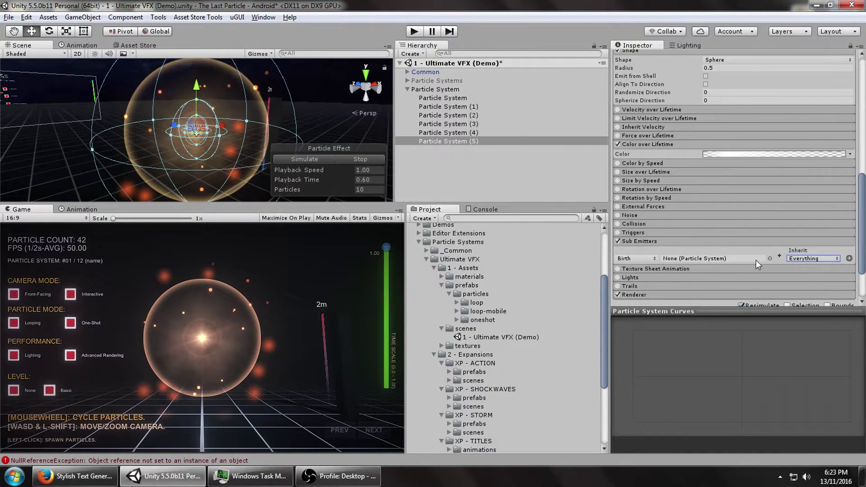
{"action": "left_click", "coordinate": [780, 256]}
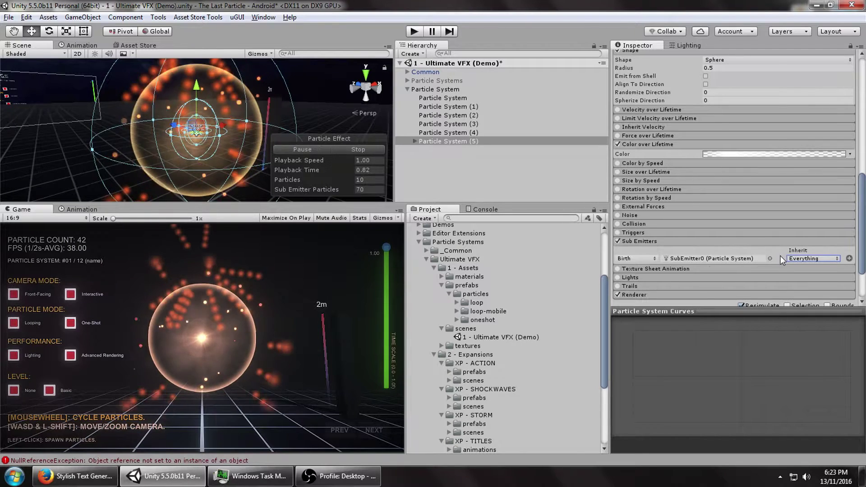
Select the new SubEmitter0 under Particle System (5), then replay the effect and pause it mid-burst
{"action": "left_click", "coordinate": [415, 141]}
{"action": "left_click", "coordinate": [426, 149]}
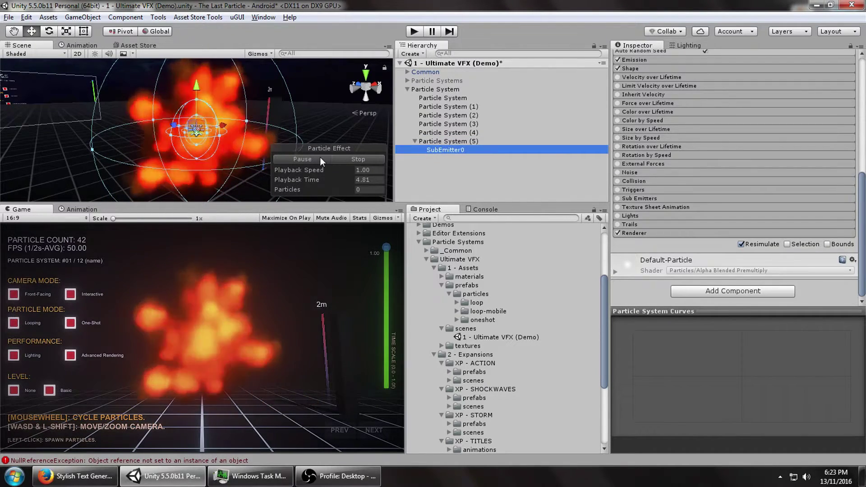
{"action": "left_click", "coordinate": [337, 158]}
{"action": "left_click", "coordinate": [314, 159]}
{"action": "left_click", "coordinate": [313, 159]}
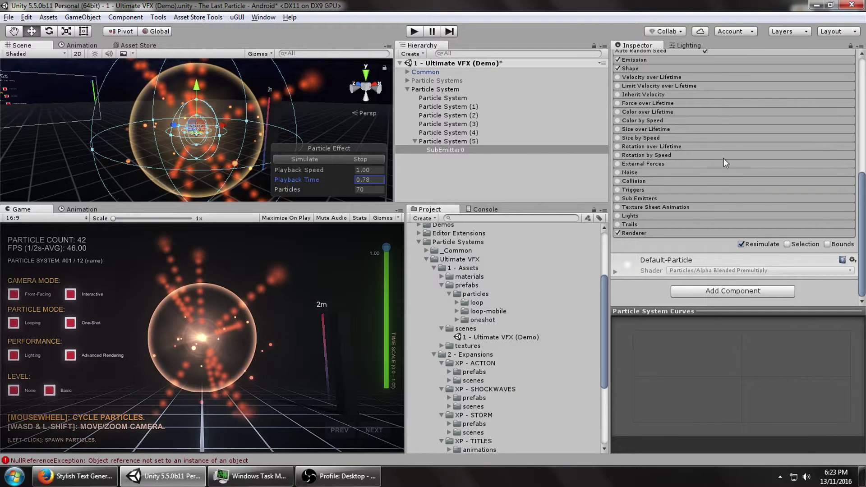
Find the smoke materials and assign the additive mat_vfx-ult_particle_spritesheet_smoke-add_sp material to SubEmitter0's Renderer
{"action": "left_click", "coordinate": [677, 234]}
{"action": "left_click", "coordinate": [850, 259]}
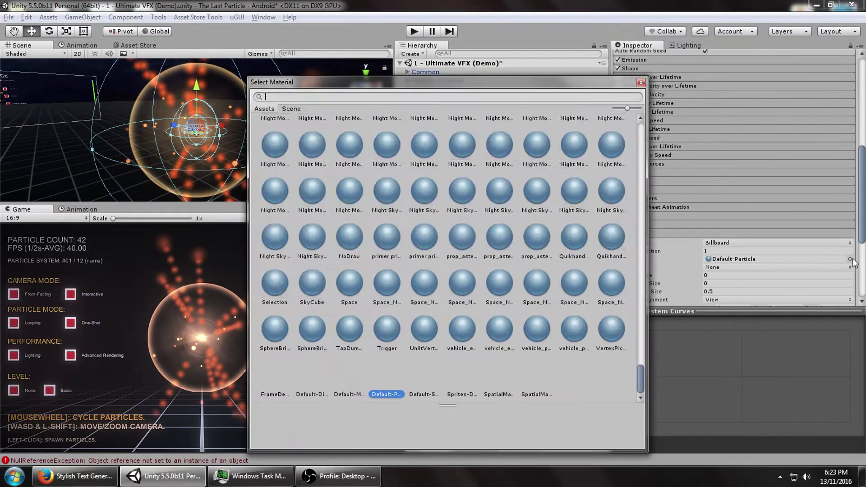
{"action": "type", "text": "smoke"}
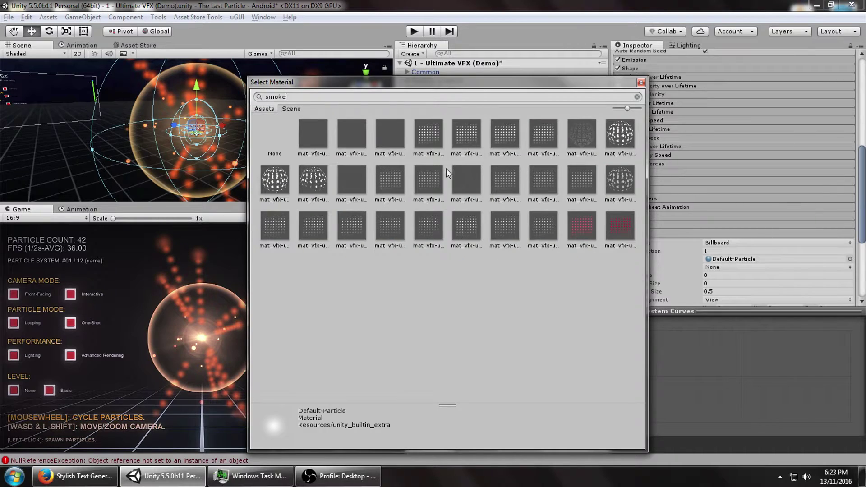
{"action": "left_click", "coordinate": [421, 179]}
{"action": "left_click", "coordinate": [504, 189]}
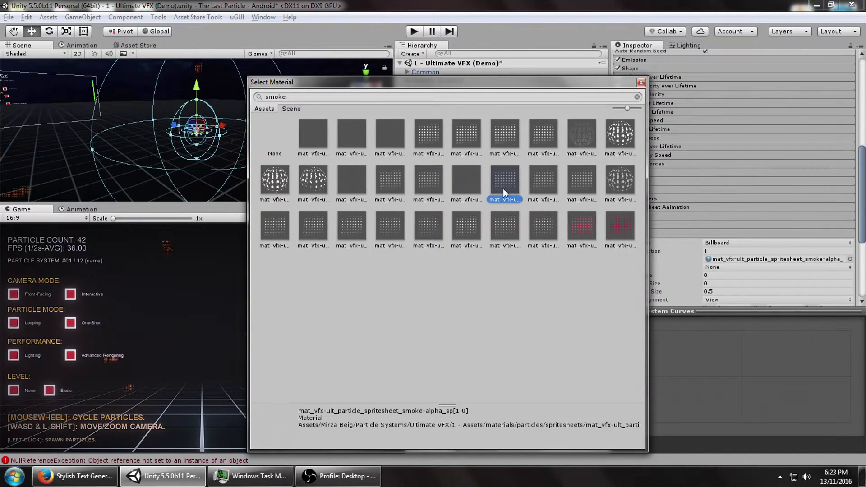
{"action": "left_click", "coordinate": [545, 176]}
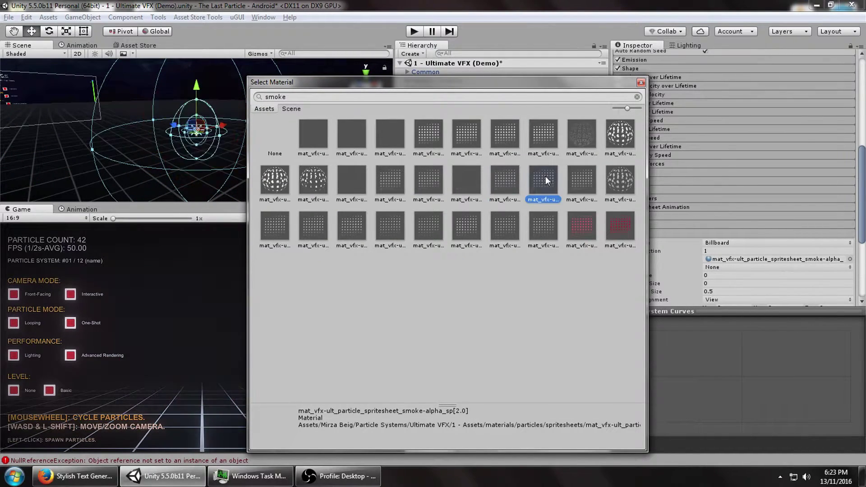
{"action": "left_click", "coordinate": [495, 144]}
{"action": "left_click", "coordinate": [462, 139]}
{"action": "left_click", "coordinate": [437, 138]}
{"action": "double_click", "coordinate": [437, 138]}
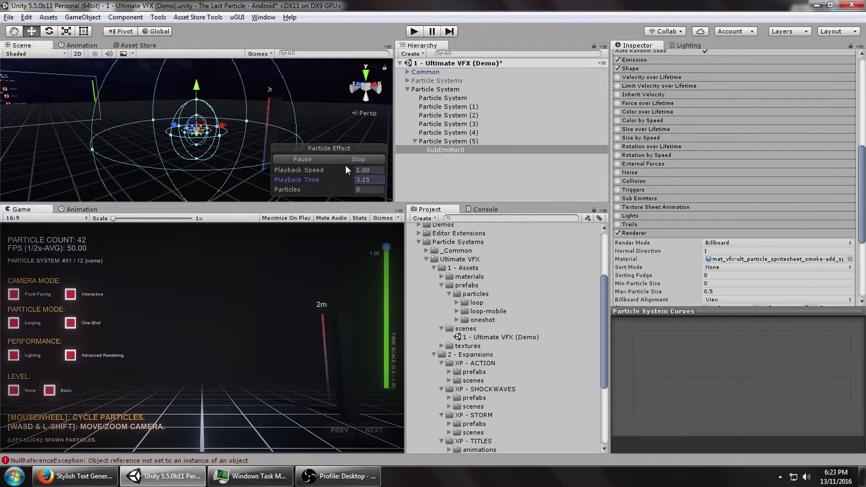
Pause the effect mid-burst, enable Texture Sheet Animation on SubEmitter0, and set its tiles to 8 by 8
{"action": "left_click", "coordinate": [322, 160]}
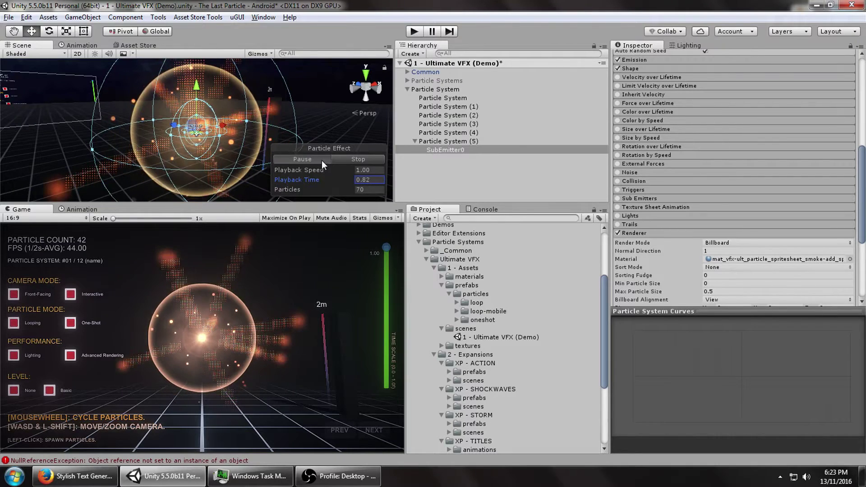
{"action": "left_click", "coordinate": [618, 208]}
{"action": "type", "text": "8"}
{"action": "key", "text": "Tab"}
{"action": "type", "text": "8"}
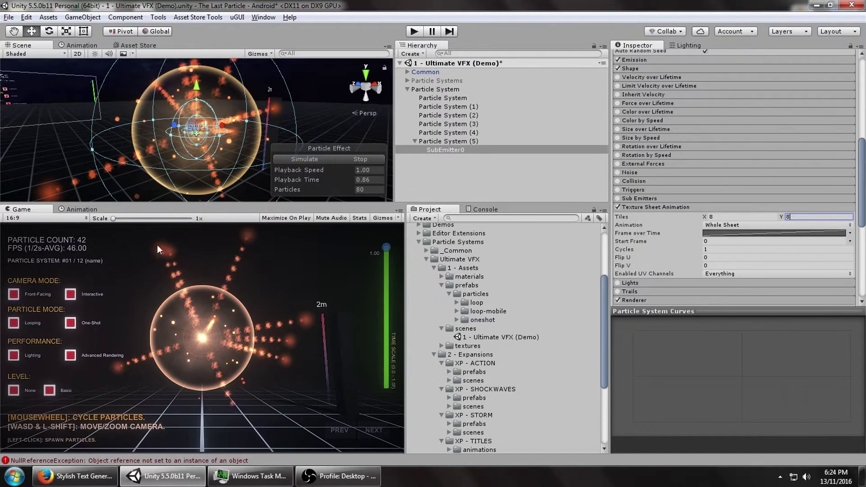
Set SubEmitter0's Start Rotation to Random Between Two Constants, from -360 to 360
{"action": "scroll", "coordinate": [662, 148], "scroll_direction": "up", "scroll_amount": 5}
{"action": "left_click", "coordinate": [850, 140]}
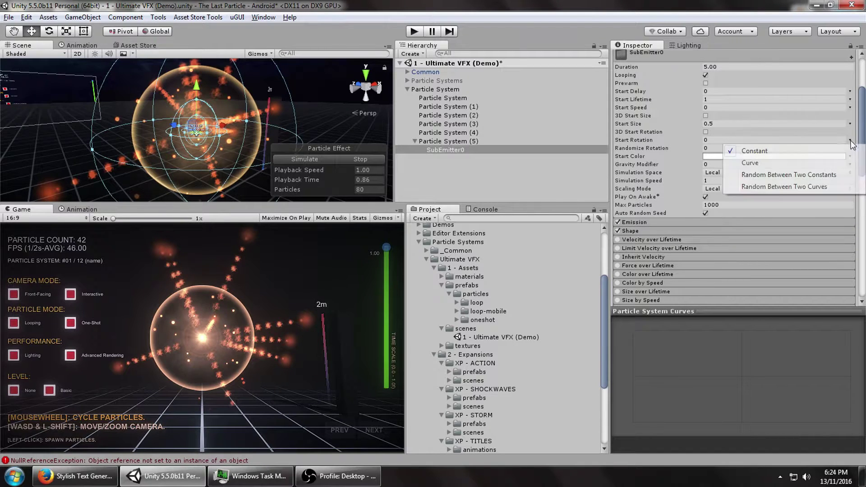
{"action": "left_click", "coordinate": [816, 177]}
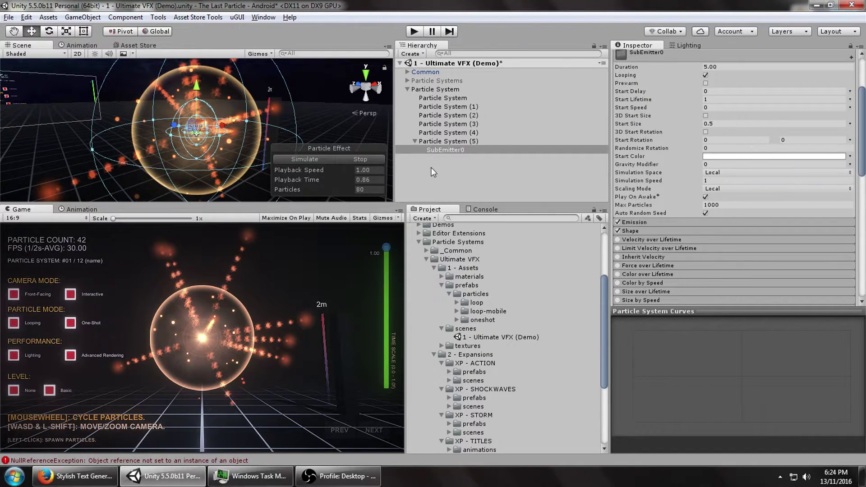
{"action": "left_click", "coordinate": [732, 140]}
{"action": "type", "text": "-360"}
{"action": "key", "text": "Tab"}
{"action": "type", "text": "260"}
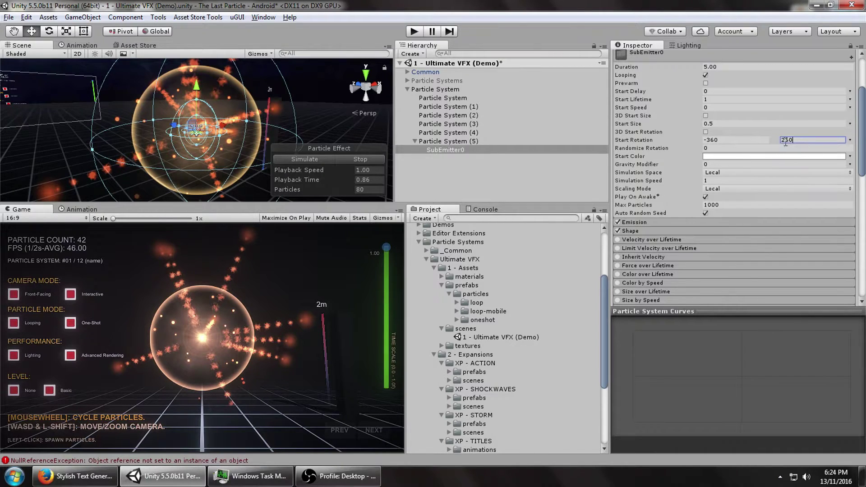
{"action": "type", "text": "360"}
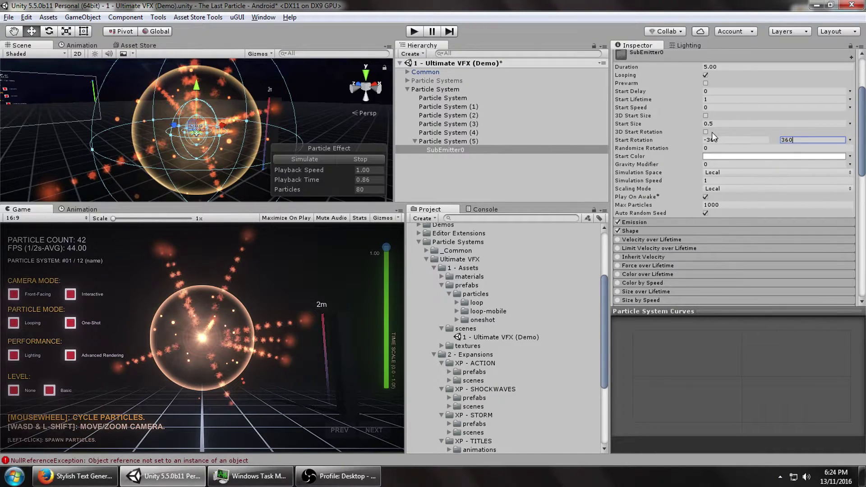
Increase SubEmitter0's Start Size to 1.59
{"action": "left_click", "coordinate": [716, 123]}
{"action": "type", "text": "1"}
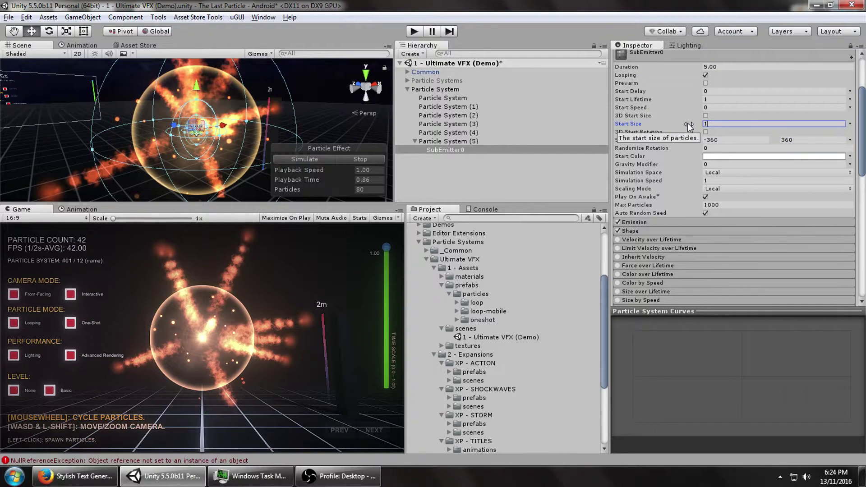
{"action": "left_click_drag", "start_coordinate": [689, 125], "coordinate": [701, 124]}
Lower the alpha of SubEmitter0's white Start Color to roughly a quarter opacity
{"action": "left_click", "coordinate": [725, 156]}
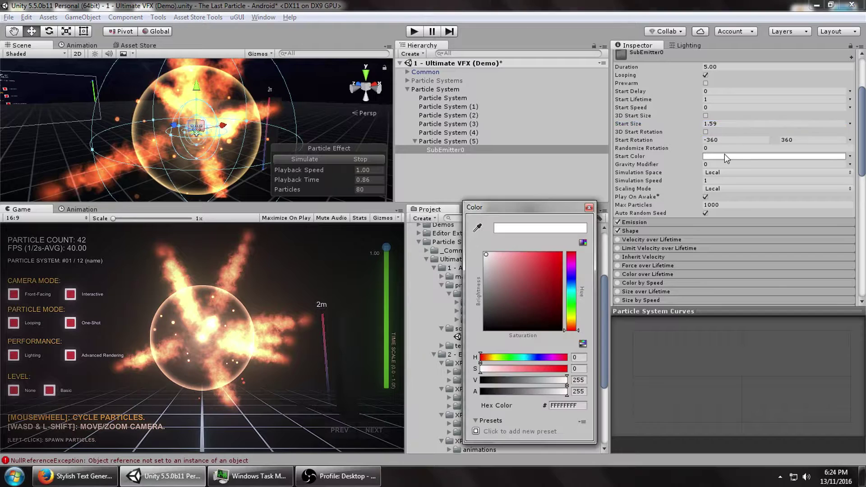
{"action": "left_click_drag", "start_coordinate": [558, 392], "coordinate": [497, 392]}
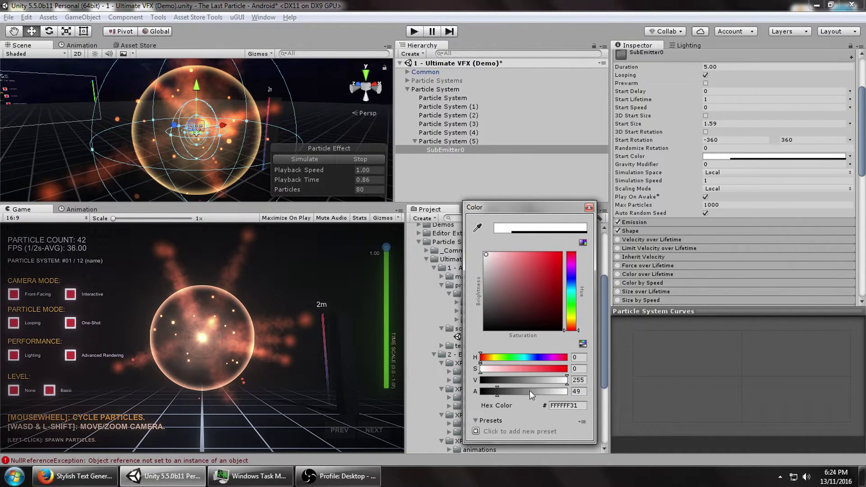
{"action": "left_click", "coordinate": [579, 392]}
{"action": "type", "text": "32"}
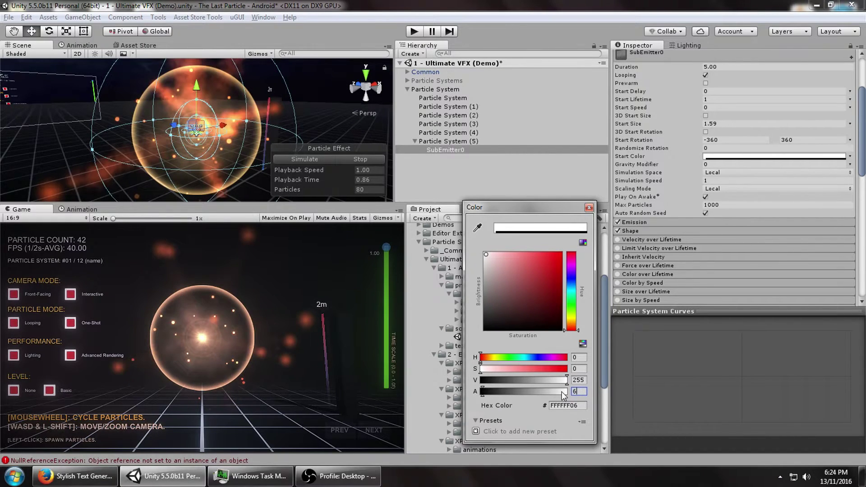
Select Particle System (5), replay the effect, and scrub the paused playback to 0.84
{"action": "left_click", "coordinate": [466, 164]}
{"action": "left_click", "coordinate": [451, 144]}
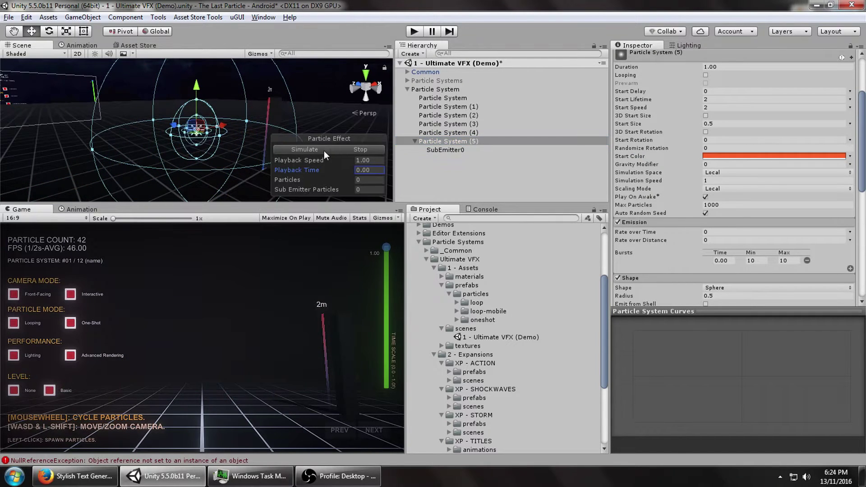
{"action": "left_click", "coordinate": [324, 151]}
{"action": "left_click", "coordinate": [327, 175]}
{"action": "left_click_drag", "start_coordinate": [331, 172], "coordinate": [362, 174]}
Change Particle System (5)'s Start Color to the fully saturated orange-red FF4400 and leave the colour picker
{"action": "left_click", "coordinate": [724, 156]}
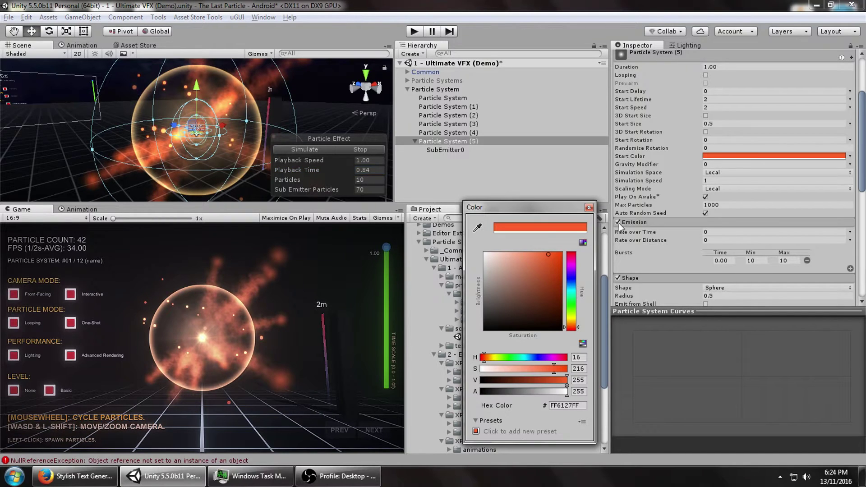
{"action": "left_click_drag", "start_coordinate": [535, 251], "coordinate": [552, 247]}
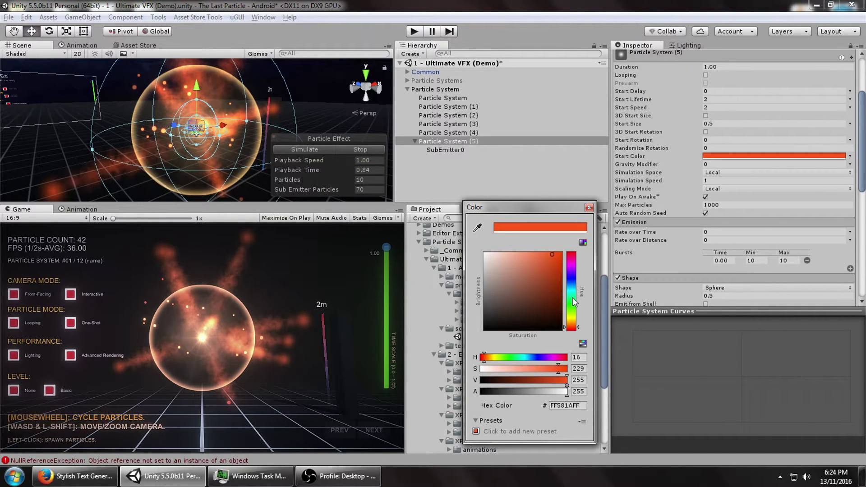
{"action": "left_click", "coordinate": [560, 255]}
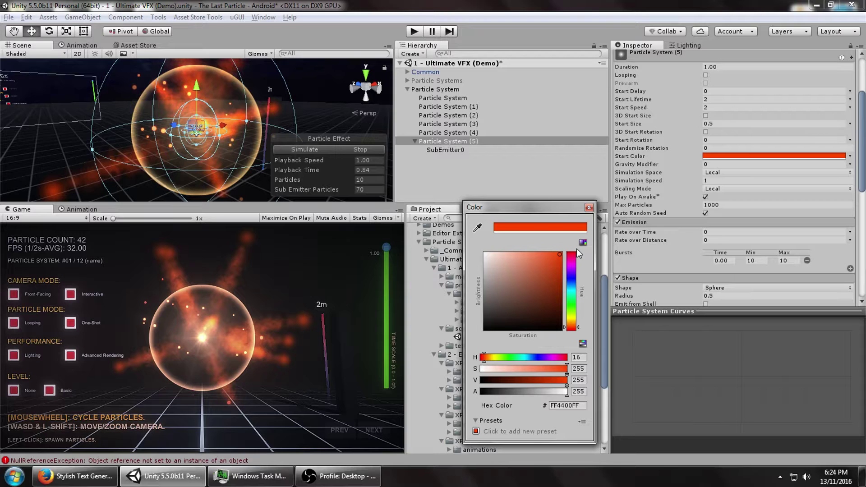
{"action": "left_click", "coordinate": [622, 5]}
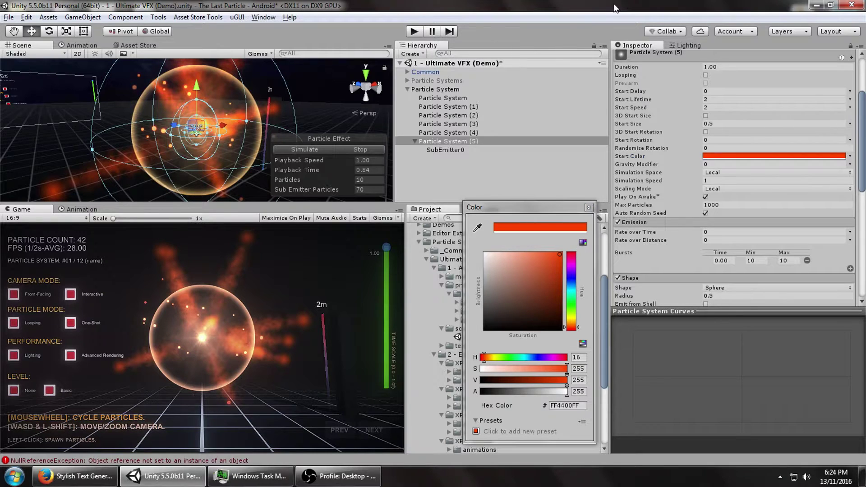
Enable Rotation over Lifetime on SubEmitter0 with a random angular velocity between -45 and 45, then replay the effect
{"action": "left_click", "coordinate": [482, 152]}
{"action": "scroll", "coordinate": [671, 250], "scroll_direction": "down", "scroll_amount": 3}
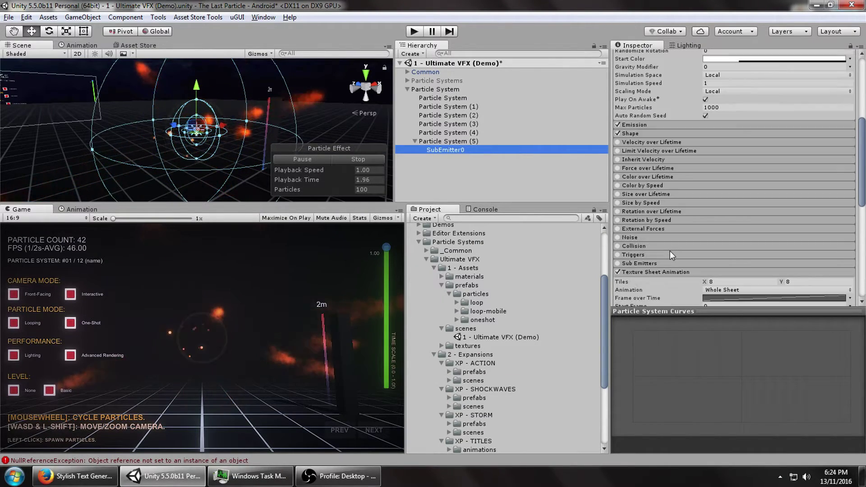
{"action": "left_click", "coordinate": [635, 212]}
{"action": "left_click", "coordinate": [850, 230]}
{"action": "left_click", "coordinate": [767, 263]}
{"action": "left_click", "coordinate": [747, 229]}
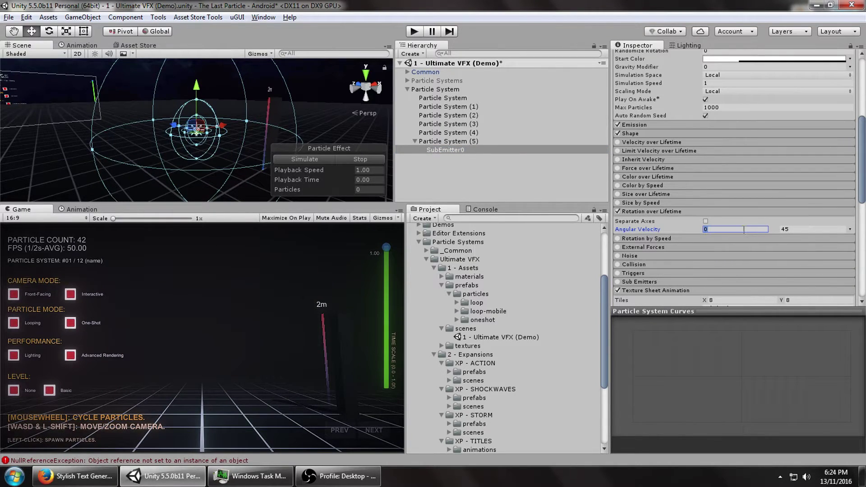
{"action": "left_click", "coordinate": [326, 160]}
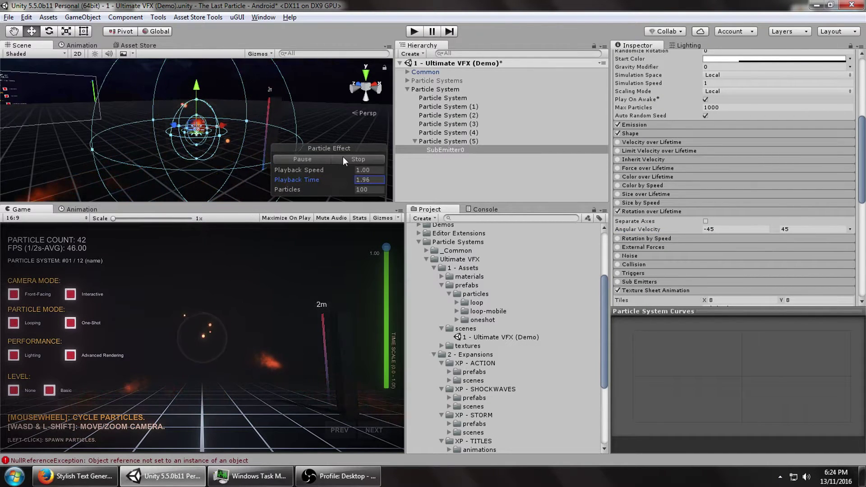
Select Particle System (5), expand its Renderer settings, and replay the explosion
{"action": "left_click", "coordinate": [503, 141]}
{"action": "scroll", "coordinate": [790, 173], "scroll_direction": "down", "scroll_amount": 10}
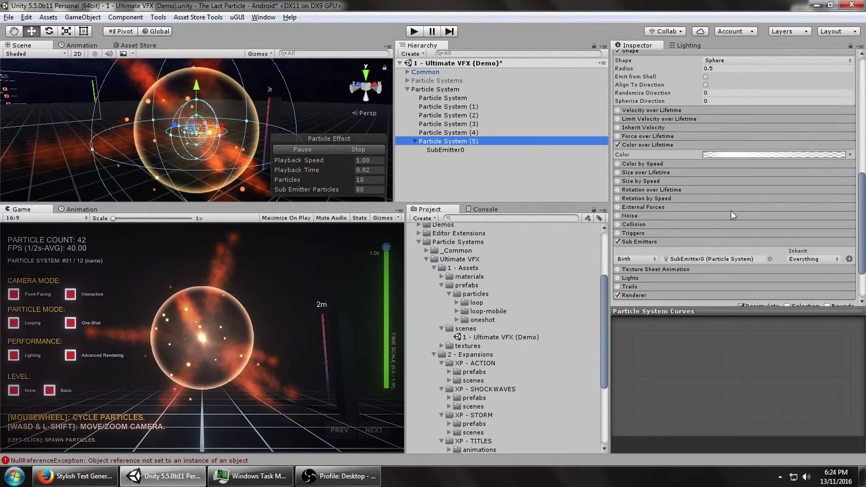
{"action": "left_click", "coordinate": [648, 234]}
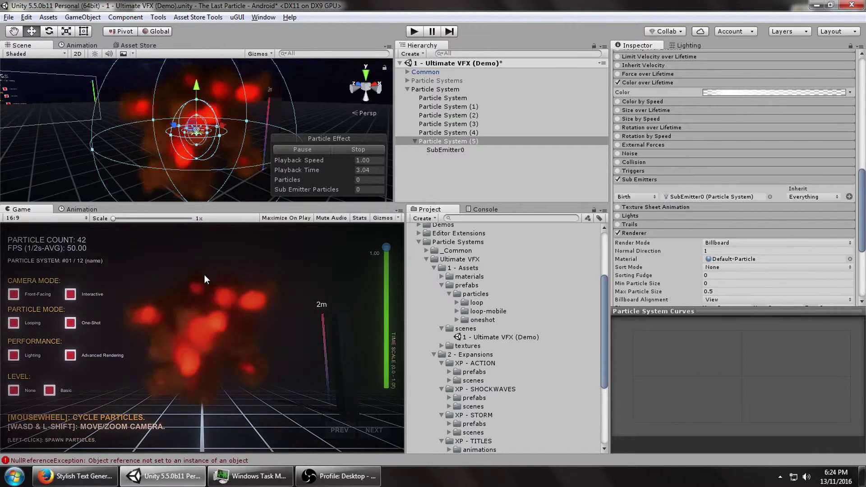
{"action": "left_click", "coordinate": [339, 149]}
{"action": "left_click", "coordinate": [313, 148]}
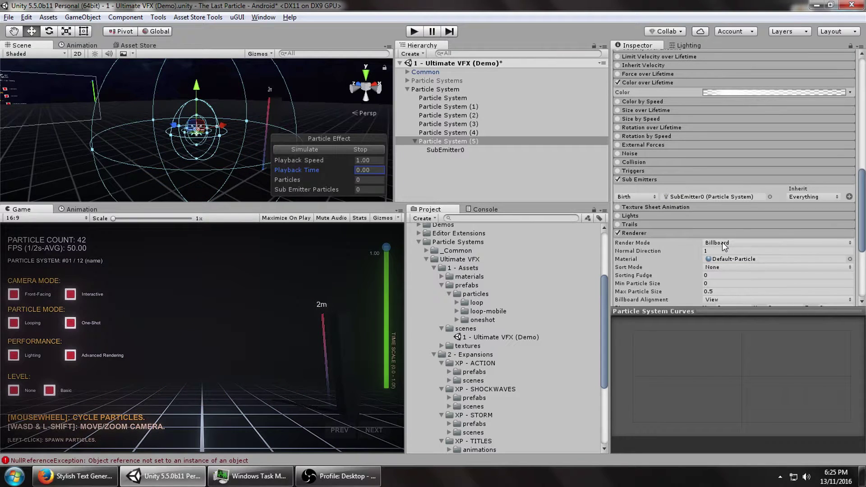
Try the mat_vfx-ult_particle_sprite_lensflare-add_sp[0.05] material on Particle System (5)'s Renderer
{"action": "left_click", "coordinate": [850, 259]}
{"action": "type", "text": "lens"}
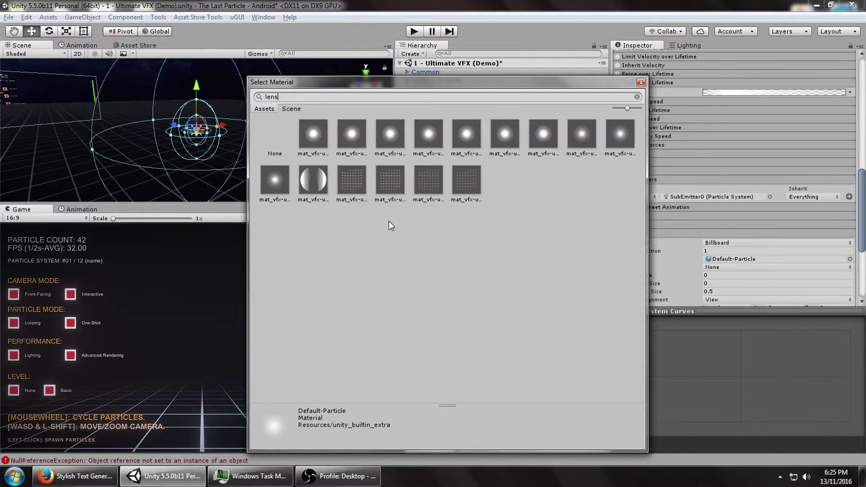
{"action": "left_click", "coordinate": [321, 148]}
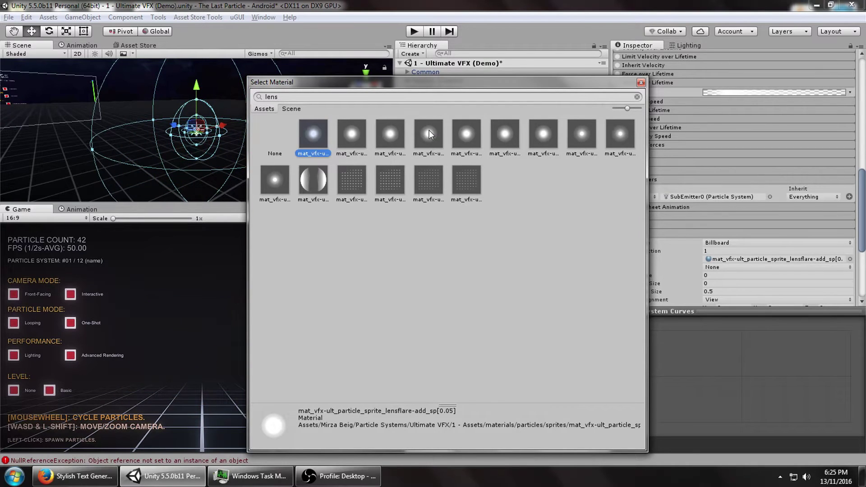
{"action": "double_click", "coordinate": [317, 141]}
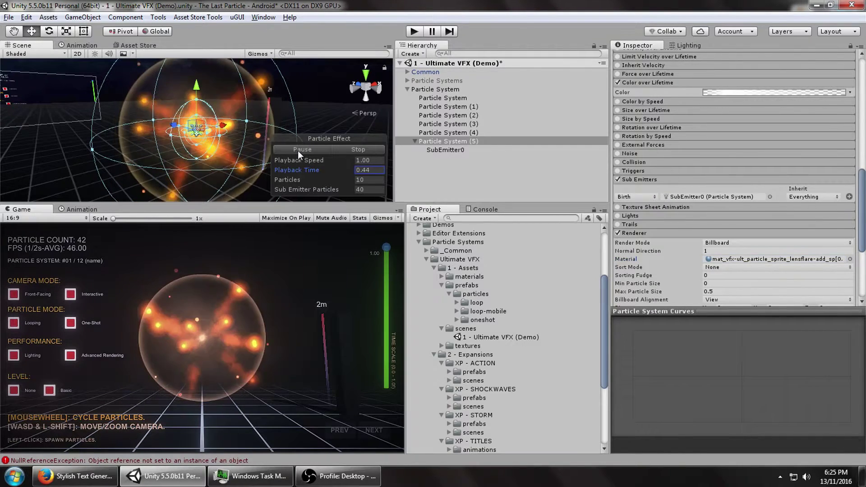
Compare the lens flare materials, assign mat_vfx-ult_particle_sprite_lensflare-alpha_sp to Particle System (5), and replay the effect
{"action": "left_click", "coordinate": [849, 260]}
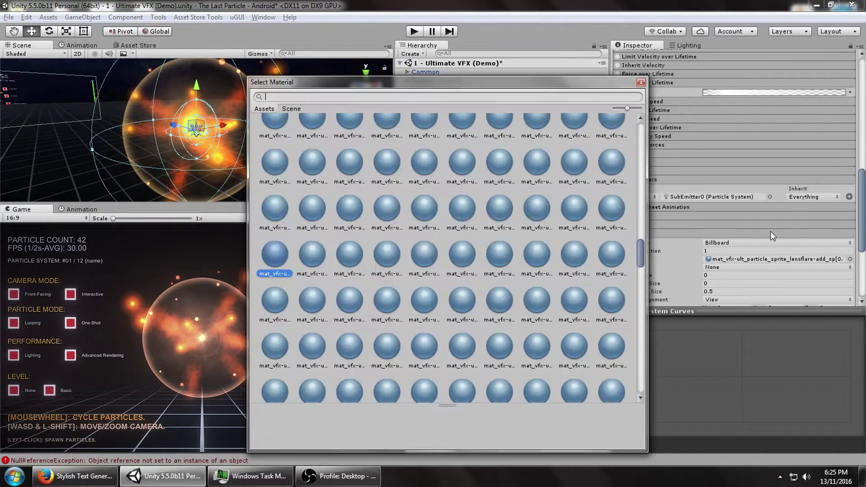
{"action": "type", "text": "lens"}
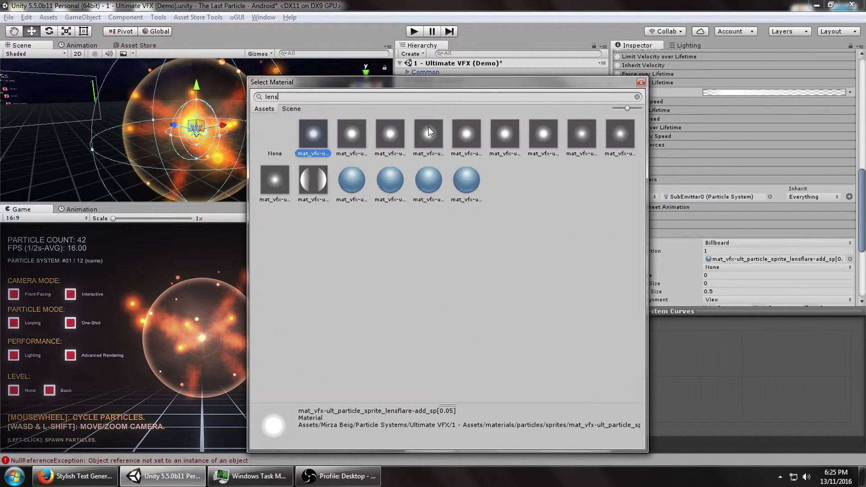
{"action": "left_click", "coordinate": [428, 132]}
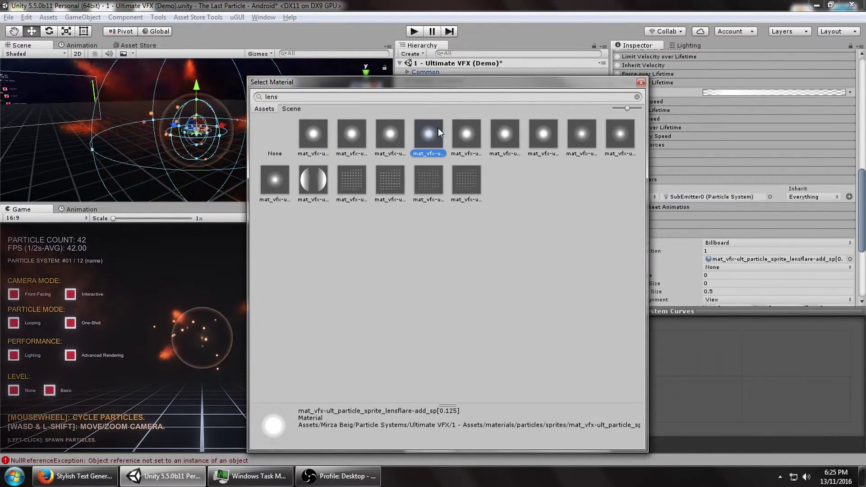
{"action": "left_click", "coordinate": [504, 133]}
{"action": "left_click", "coordinate": [543, 135]}
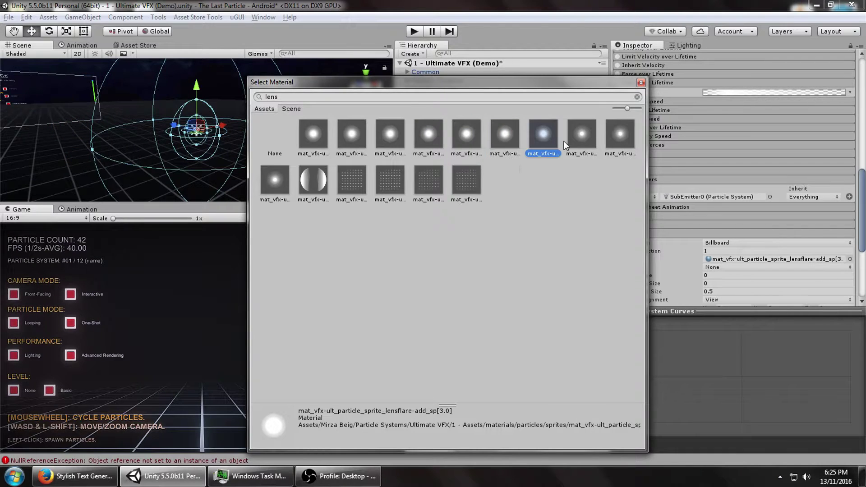
{"action": "left_click", "coordinate": [581, 138]}
{"action": "double_click", "coordinate": [580, 136]}
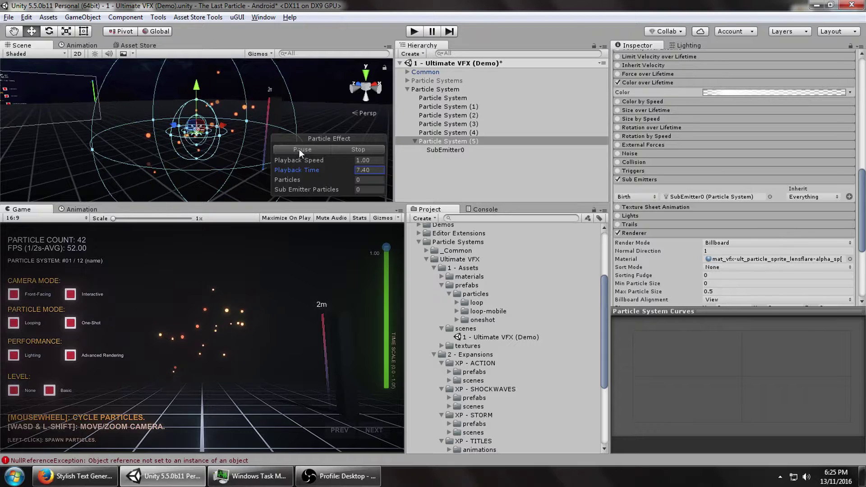
{"action": "left_click", "coordinate": [299, 150]}
{"action": "left_click", "coordinate": [302, 151]}
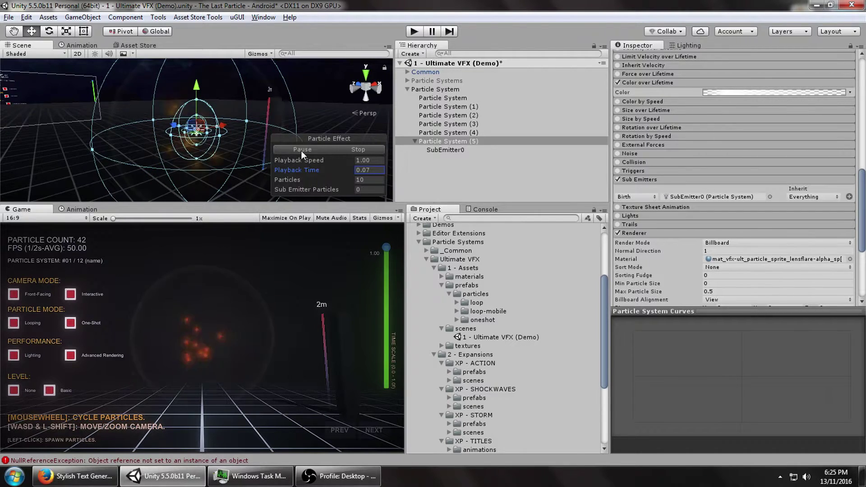
Set the alpha of Particle System (5)'s Start Color to 128, keeping the orange-red colour
{"action": "left_click", "coordinate": [314, 148]}
{"action": "scroll", "coordinate": [722, 175], "scroll_direction": "up", "scroll_amount": 6}
{"action": "scroll", "coordinate": [721, 175], "scroll_direction": "up", "scroll_amount": 3}
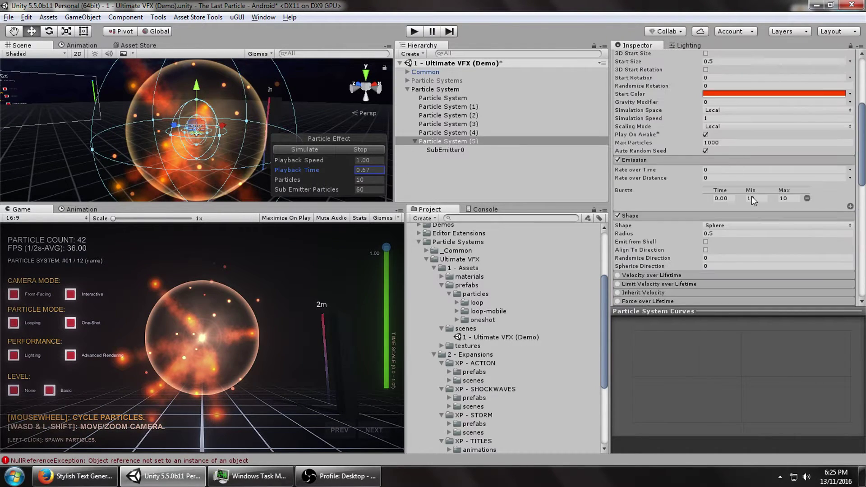
{"action": "left_click", "coordinate": [760, 94]}
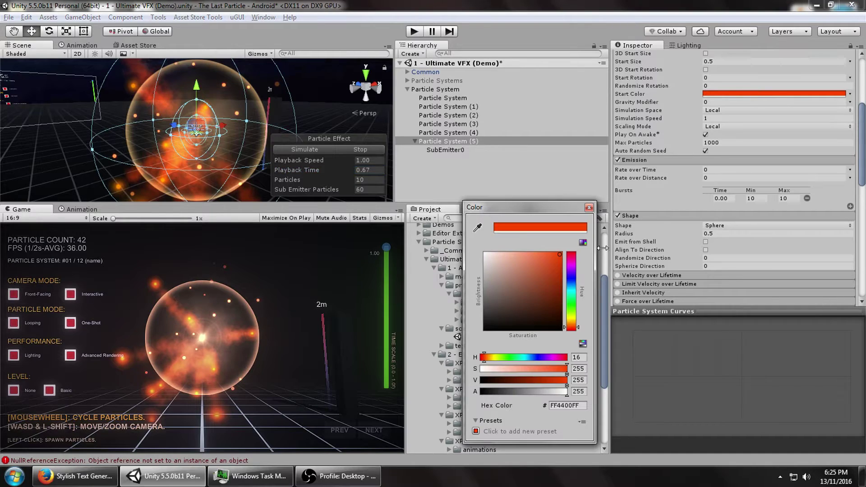
{"action": "left_click", "coordinate": [578, 391]}
{"action": "type", "text": "128"}
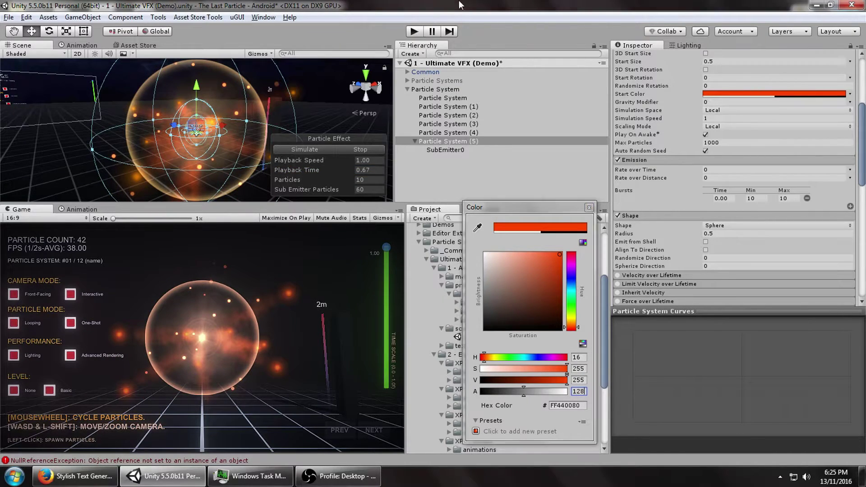
{"action": "left_click", "coordinate": [589, 208]}
Set Particle System (5)'s Gravity Modifier to 0.2 and replay the effect
{"action": "scroll", "coordinate": [724, 168], "scroll_direction": "up", "scroll_amount": 3}
{"action": "left_click", "coordinate": [710, 167]}
{"action": "type", "text": ".2"}
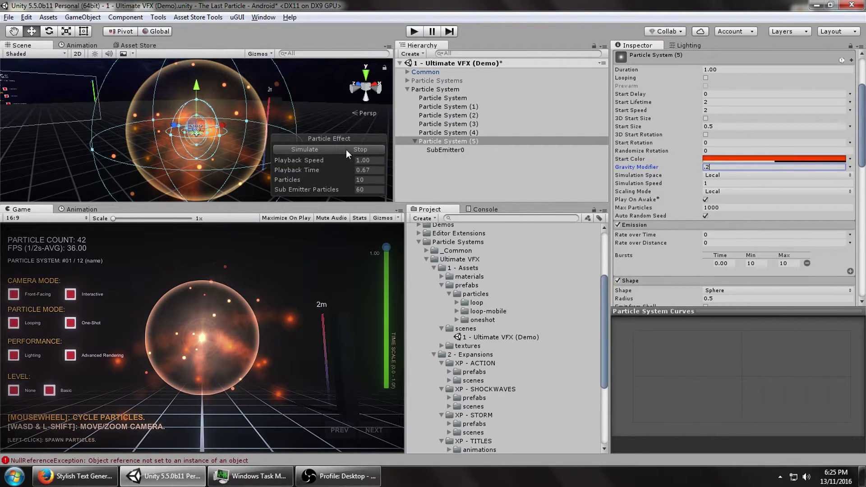
{"action": "left_click", "coordinate": [310, 145]}
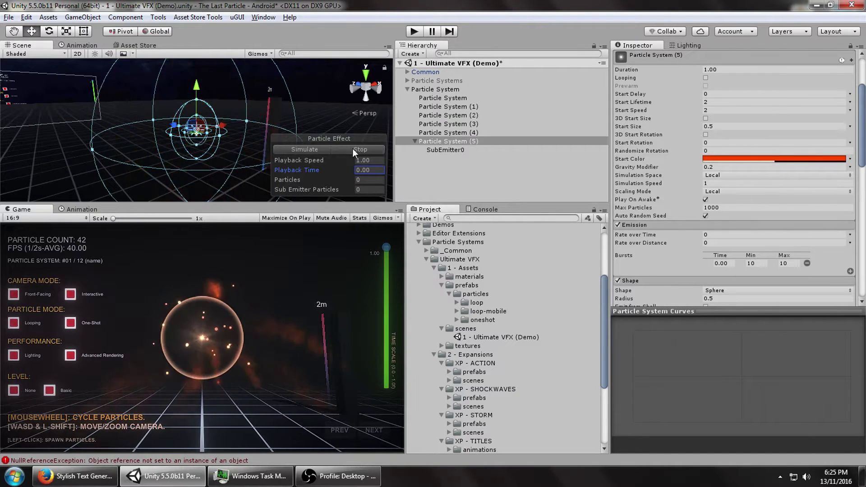
Compare lens flare additive materials, assign mat_vfx-ult_particle_sprite_lensflare-add_sp[1.0] to Particle System (5), and replay the explosion
{"action": "scroll", "coordinate": [789, 180], "scroll_direction": "down", "scroll_amount": 15}
{"action": "left_click", "coordinate": [850, 182]}
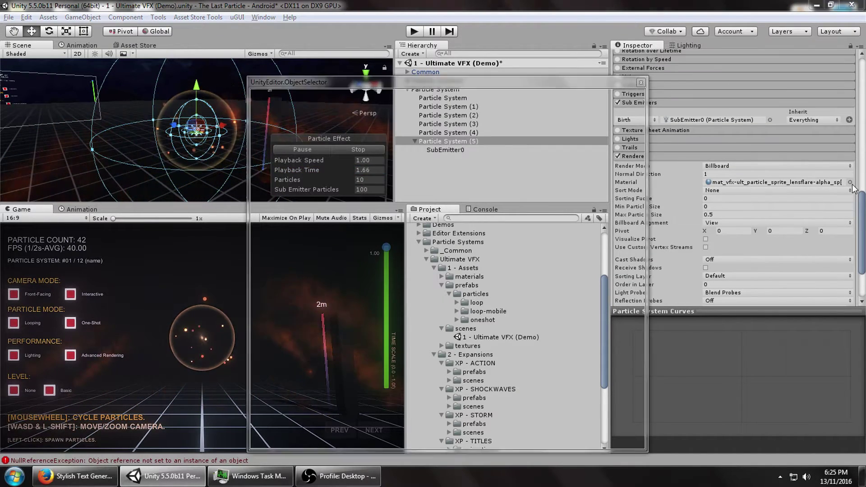
{"action": "left_click", "coordinate": [465, 256]}
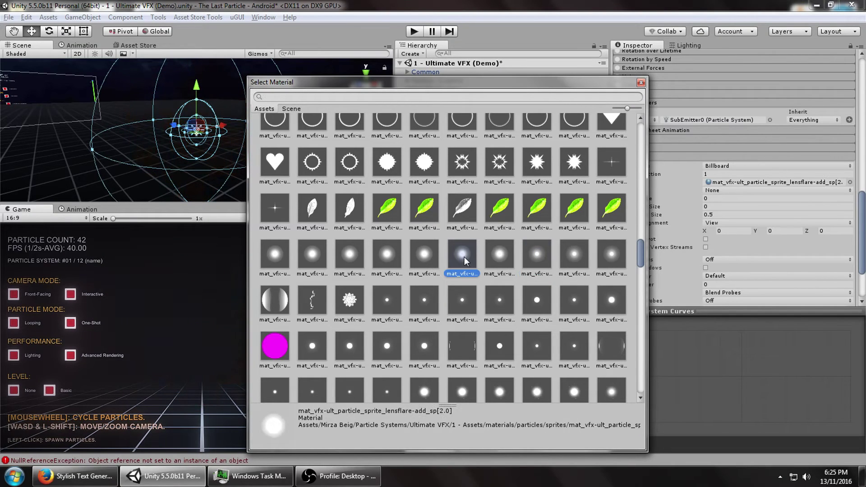
{"action": "left_click", "coordinate": [435, 258]}
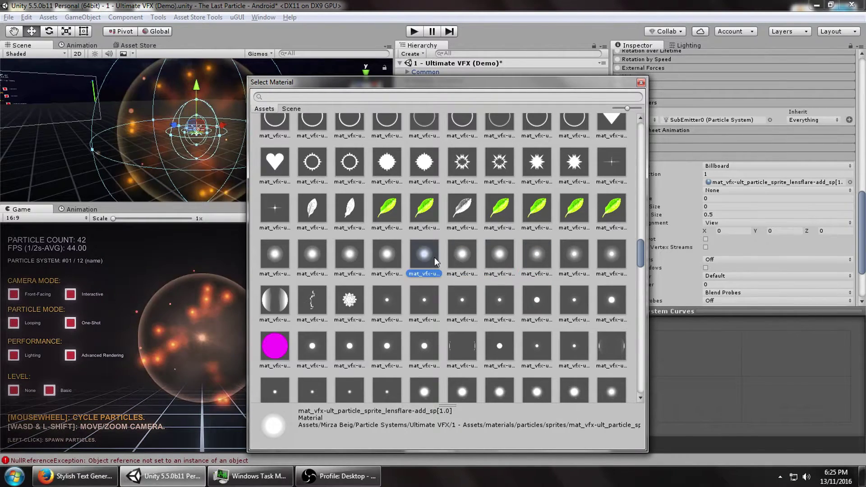
{"action": "double_click", "coordinate": [434, 257]}
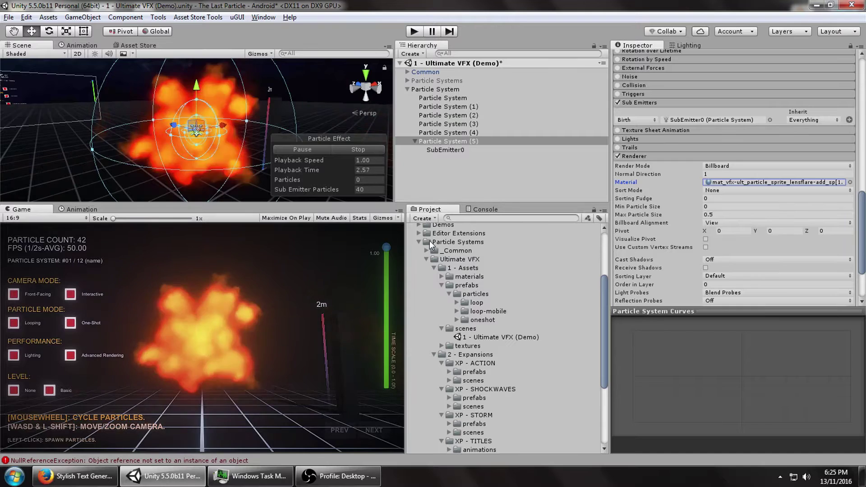
{"action": "scroll", "coordinate": [697, 160], "scroll_direction": "up", "scroll_amount": 10}
{"action": "left_click", "coordinate": [362, 149]}
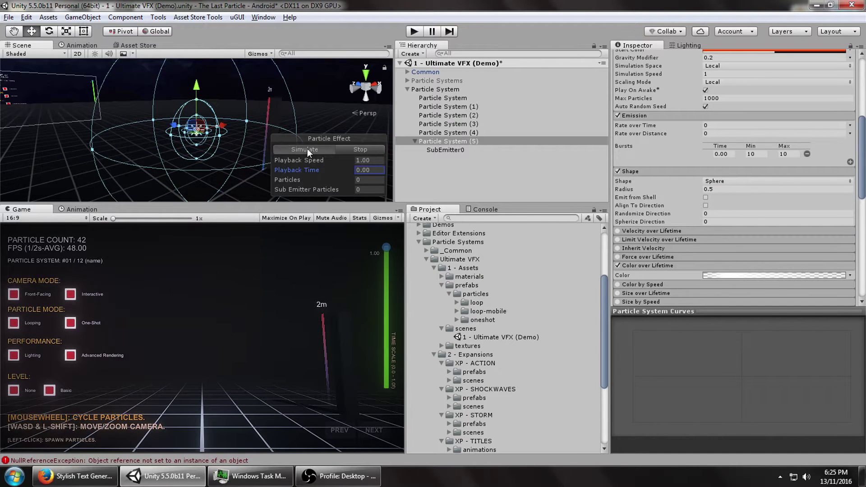
{"action": "left_click", "coordinate": [307, 149]}
Set Particle System (5)'s Start Delay to 2 and replay the effect to check the timing
{"action": "scroll", "coordinate": [728, 158], "scroll_direction": "up", "scroll_amount": 8}
{"action": "left_click", "coordinate": [712, 182]}
{"action": "type", "text": "2"}
{"action": "left_click", "coordinate": [355, 150]}
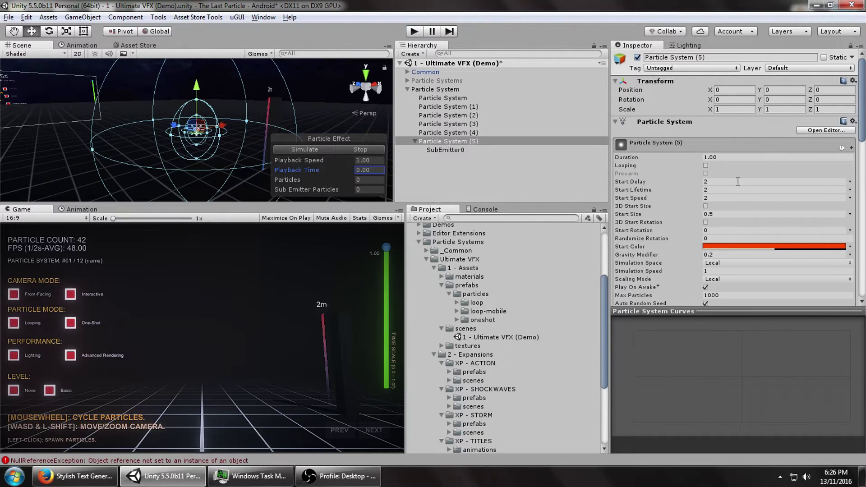
{"action": "left_click", "coordinate": [716, 183]}
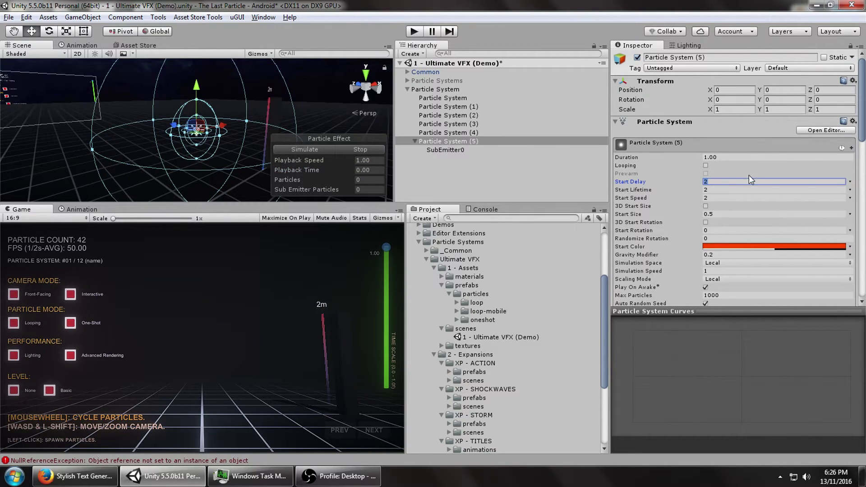
{"action": "left_click", "coordinate": [320, 150]}
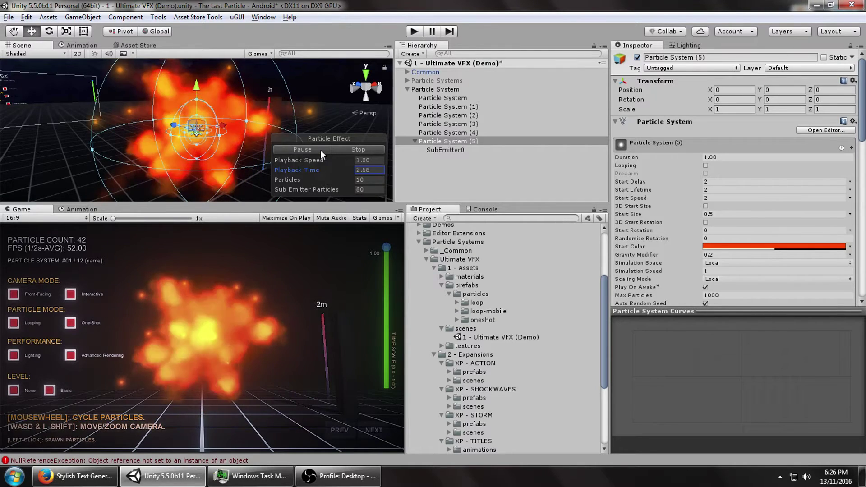
{"action": "left_click", "coordinate": [351, 148]}
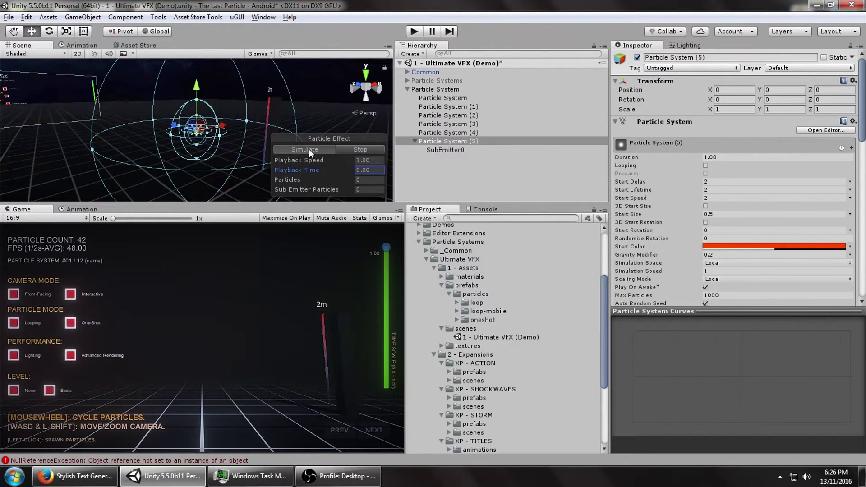
{"action": "left_click", "coordinate": [309, 150]}
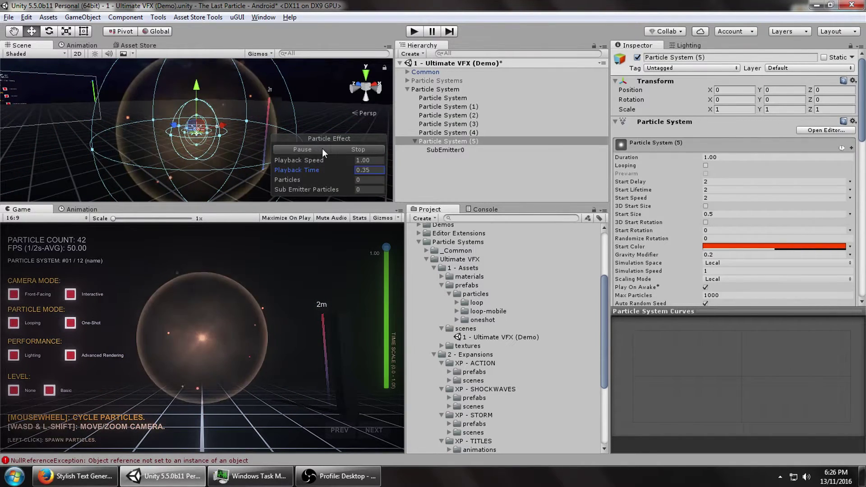
{"action": "left_click", "coordinate": [349, 148]}
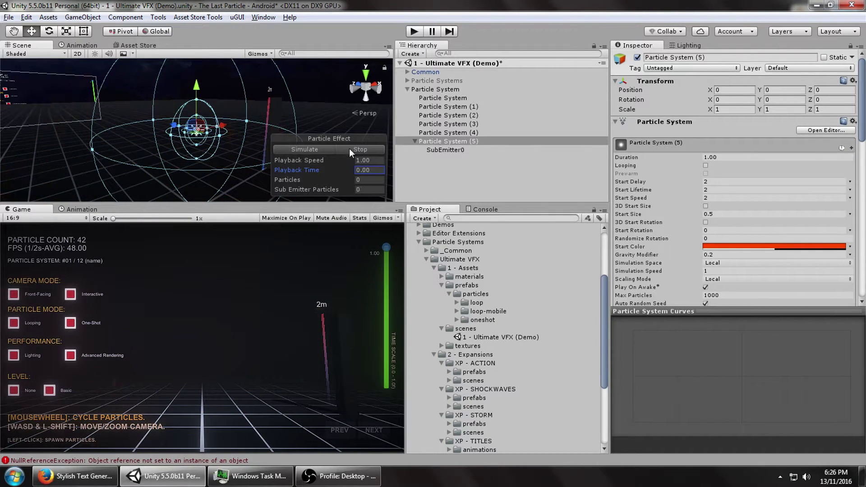
Copy the Particle System component of the parent Particle System object
{"action": "left_click", "coordinate": [445, 98]}
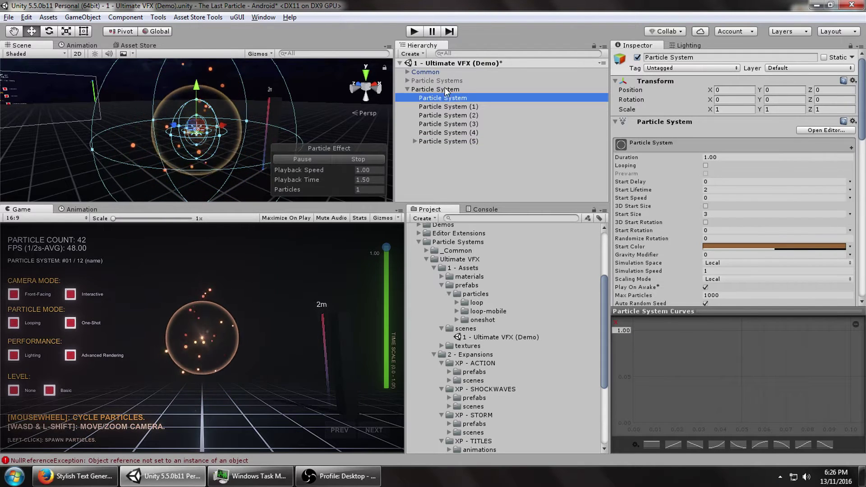
{"action": "left_click", "coordinate": [441, 90]}
{"action": "right_click", "coordinate": [674, 125]}
{"action": "left_click", "coordinate": [708, 208]}
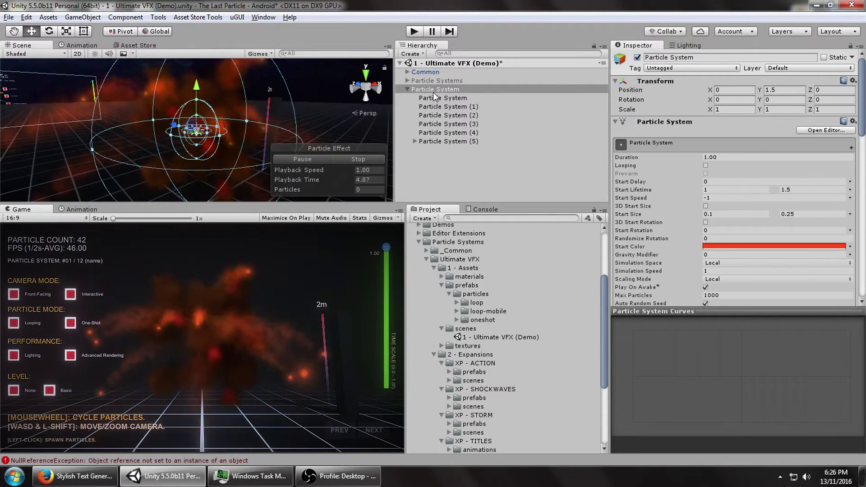
Add a new child particle system under the parent Particle System, paste the copied component values into it, and preview the effect
{"action": "right_click", "coordinate": [435, 90]}
{"action": "left_click", "coordinate": [473, 265]}
{"action": "right_click", "coordinate": [669, 122]}
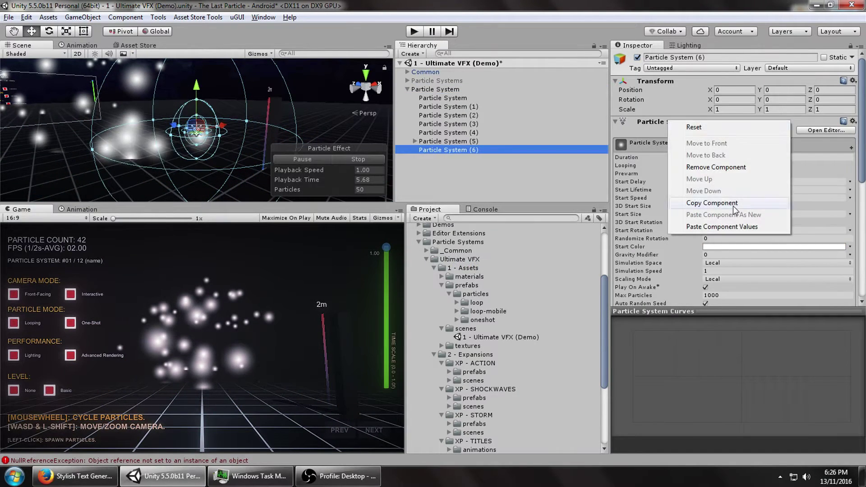
{"action": "left_click", "coordinate": [733, 226]}
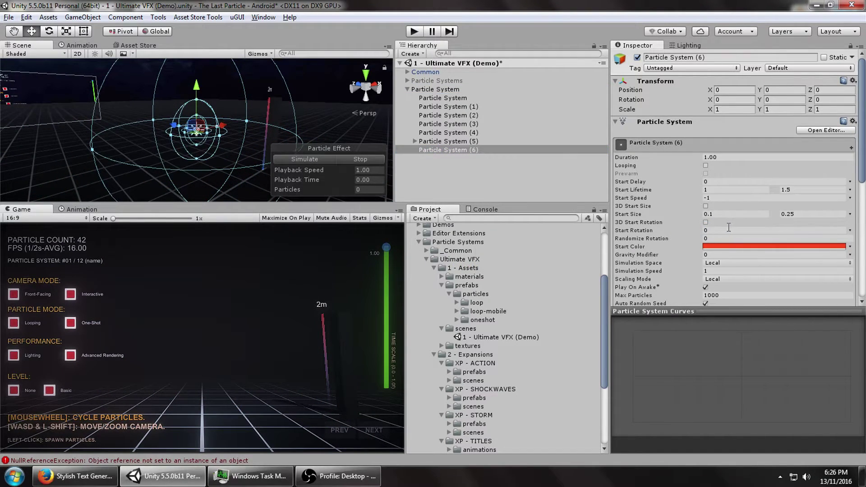
{"action": "left_click", "coordinate": [306, 159]}
{"action": "left_click", "coordinate": [328, 158]}
{"action": "left_click", "coordinate": [322, 159]}
{"action": "left_click", "coordinate": [354, 159]}
Set Particle System (6)'s Start Speed to 25 and replay the effect
{"action": "scroll", "coordinate": [699, 256], "scroll_direction": "down", "scroll_amount": 5}
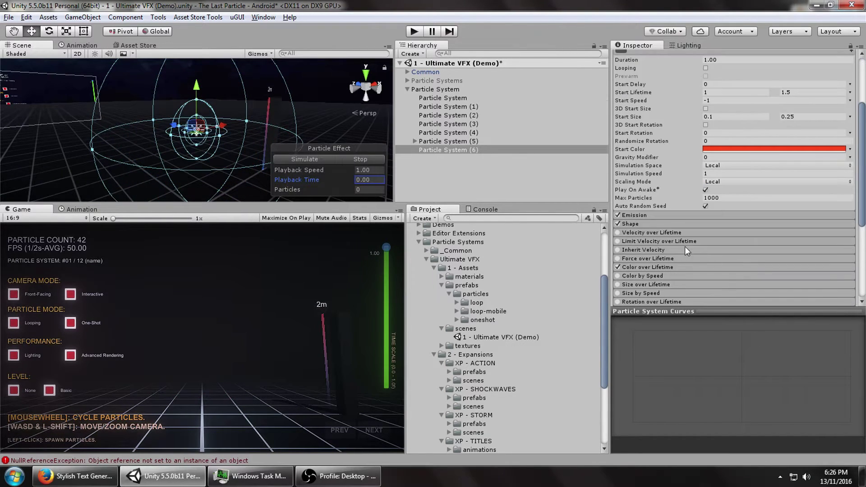
{"action": "scroll", "coordinate": [798, 141], "scroll_direction": "up", "scroll_amount": 2}
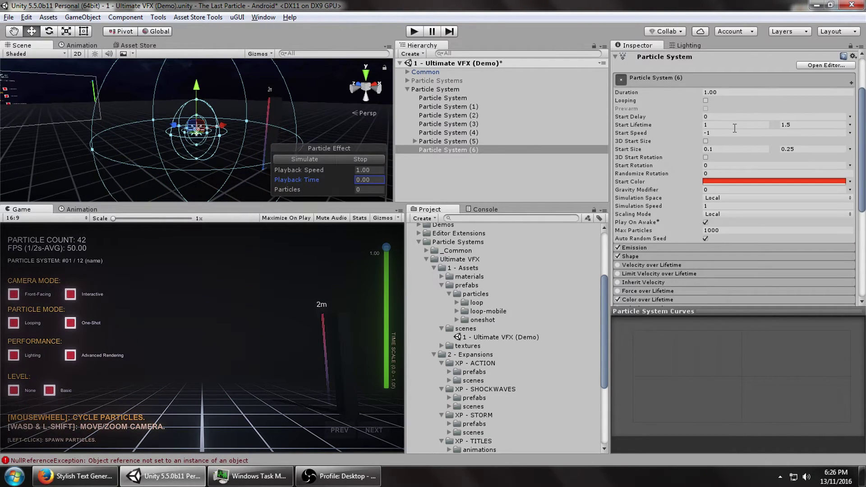
{"action": "left_click", "coordinate": [710, 133]}
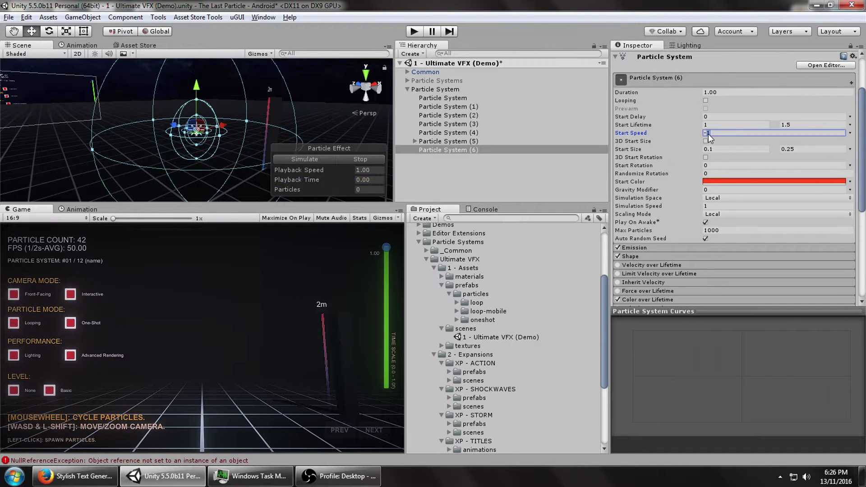
{"action": "type", "text": "25"}
{"action": "key", "text": "Return"}
{"action": "left_click", "coordinate": [324, 156]}
{"action": "left_click", "coordinate": [327, 158]}
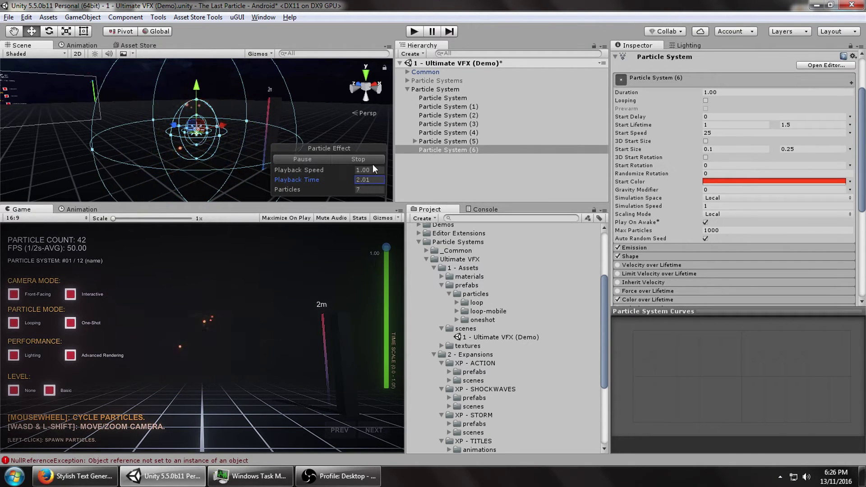
Set Particle System (6)'s Start Lifetime to a random range between 2 and 4
{"action": "scroll", "coordinate": [745, 182], "scroll_direction": "down", "scroll_amount": 2}
{"action": "left_click", "coordinate": [807, 93]}
{"action": "left_click", "coordinate": [746, 92]}
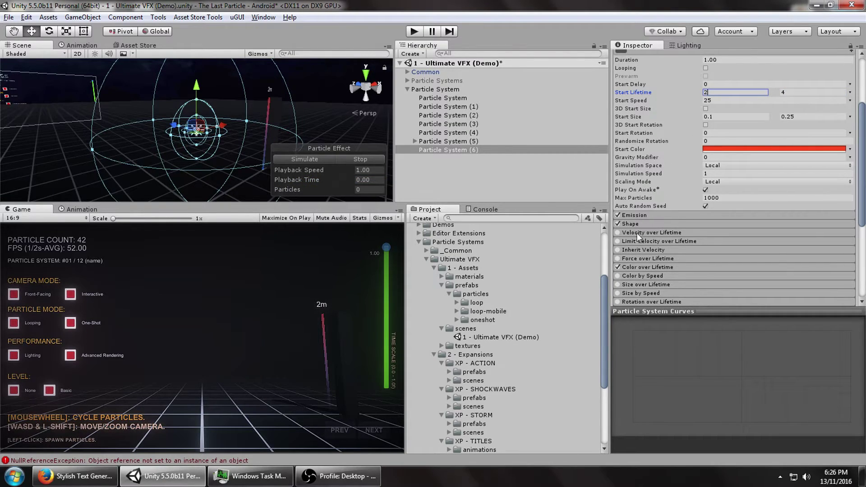
Enable Limit Velocity over Lifetime on Particle System (6) and replay the effect
{"action": "left_click", "coordinate": [618, 242]}
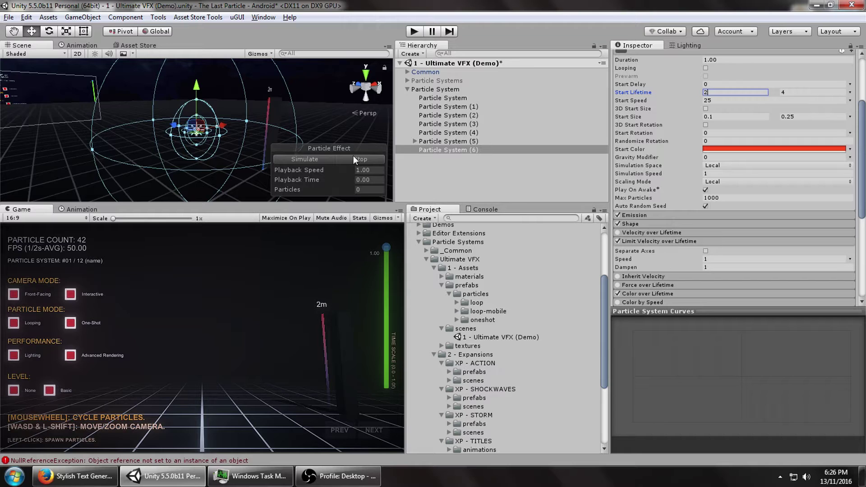
{"action": "left_click", "coordinate": [318, 160]}
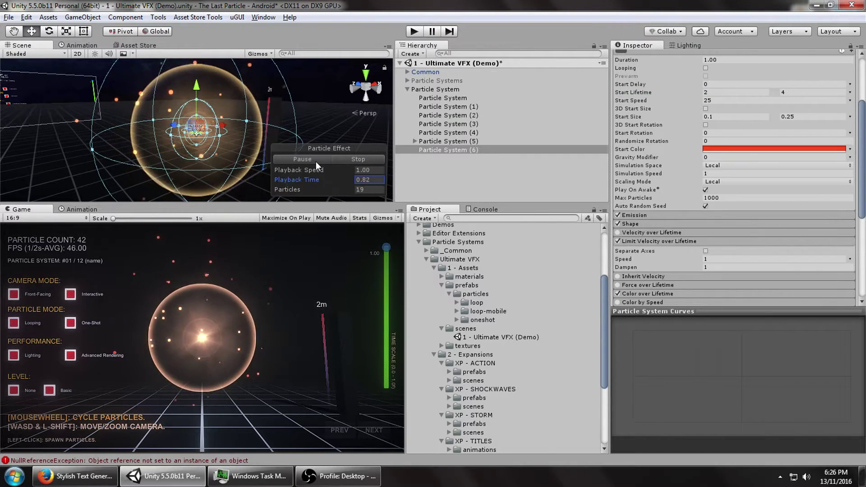
{"action": "left_click", "coordinate": [346, 159]}
{"action": "left_click", "coordinate": [318, 159]}
{"action": "left_click", "coordinate": [381, 157]}
Set the Limit Velocity over Lifetime Dampen value of Particle System (6) to 0.4 and replay the effect
{"action": "left_click", "coordinate": [729, 267]}
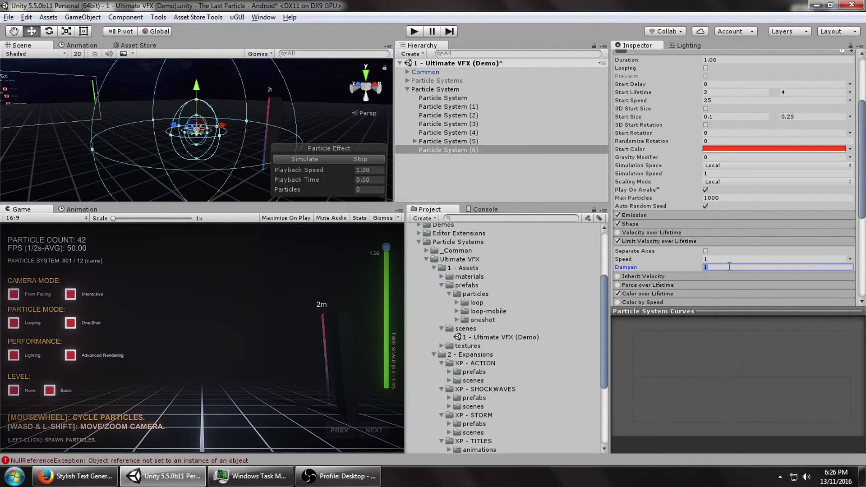
{"action": "left_click", "coordinate": [322, 160]}
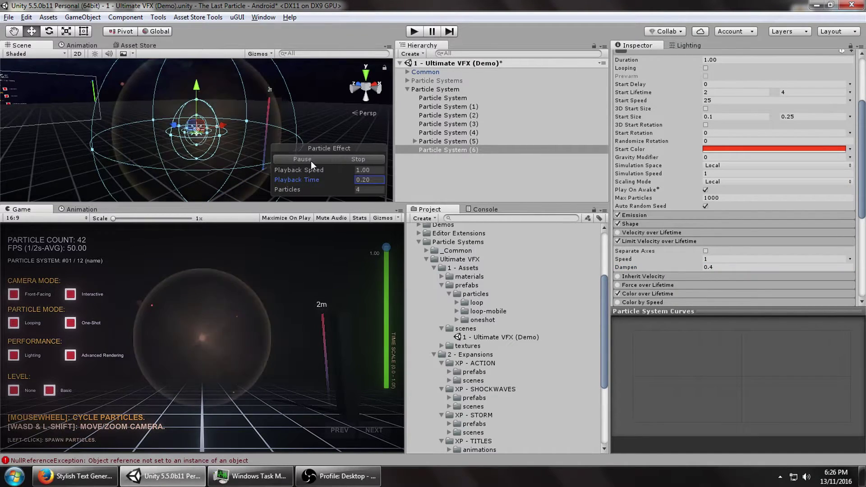
{"action": "left_click", "coordinate": [342, 159]}
{"action": "left_click", "coordinate": [313, 159]}
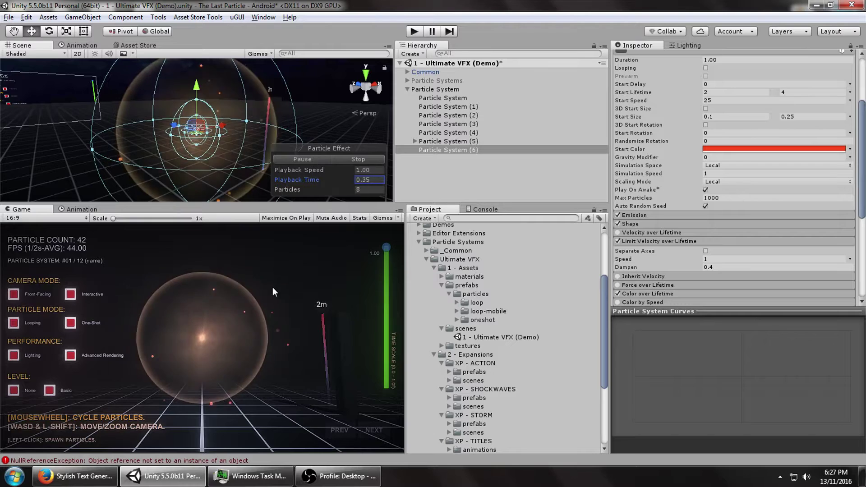
{"action": "left_click", "coordinate": [335, 159]}
Move a key of Particle System (6)'s Color over Lifetime gradient to location 10 and replay the effect
{"action": "scroll", "coordinate": [680, 287], "scroll_direction": "down", "scroll_amount": 3}
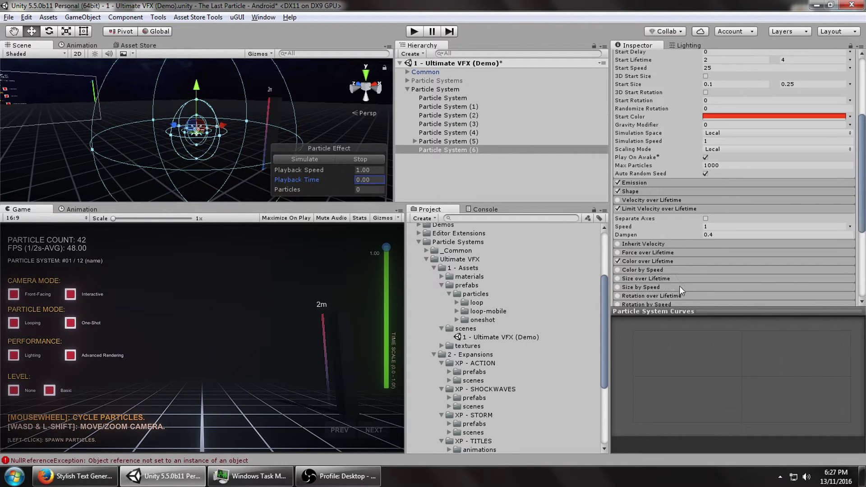
{"action": "left_click", "coordinate": [638, 262]}
{"action": "left_click", "coordinate": [710, 272]}
{"action": "left_click_drag", "start_coordinate": [545, 294], "coordinate": [464, 298]}
{"action": "double_click", "coordinate": [602, 341]}
{"action": "type", "text": "10"}
{"action": "left_click", "coordinate": [345, 180]}
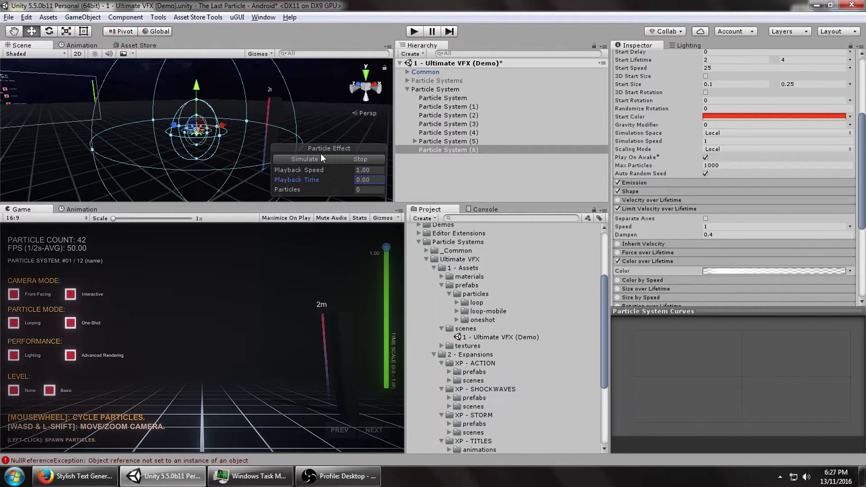
{"action": "left_click", "coordinate": [322, 156]}
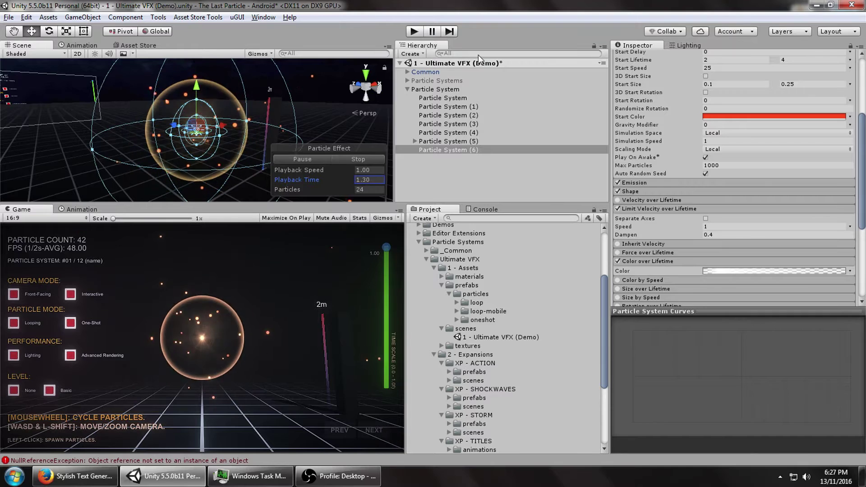
Set Particle System (6)'s Emission Rate over Time to 0, add a burst of 25 particles at time 0, and replay the effect
{"action": "left_click", "coordinate": [703, 183]}
{"action": "left_click", "coordinate": [732, 193]}
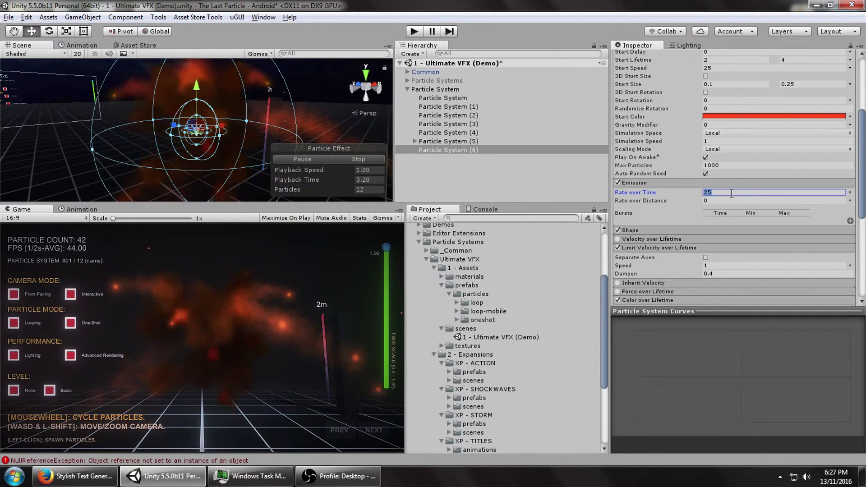
{"action": "type", "text": "0"}
{"action": "left_click", "coordinate": [850, 221]}
{"action": "left_click", "coordinate": [760, 222]}
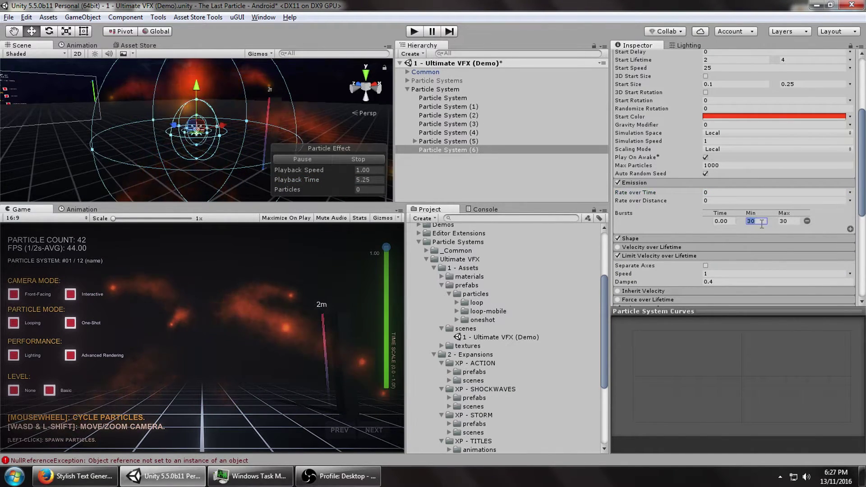
{"action": "type", "text": "25"}
{"action": "left_click", "coordinate": [784, 223]}
{"action": "left_click", "coordinate": [321, 159]}
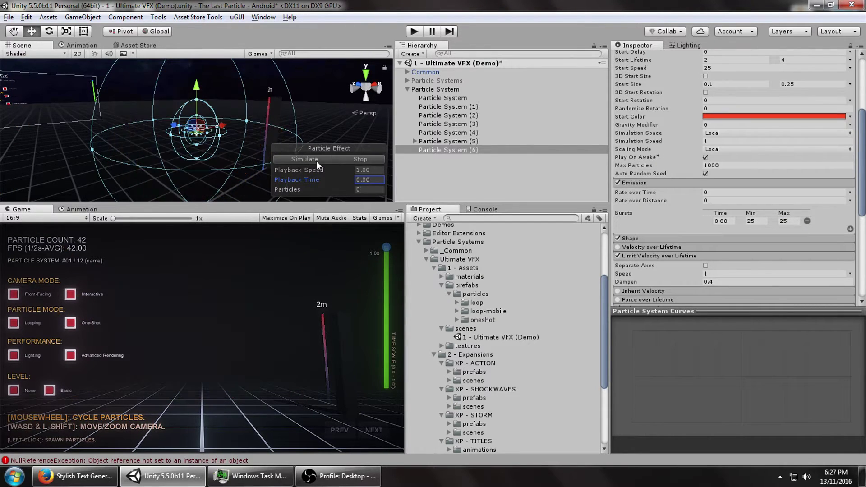
{"action": "left_click", "coordinate": [356, 159]}
Set Particle System (6)'s Limit Velocity over Lifetime Speed to 1.2 and Dampen to 0.5, and replay the effect
{"action": "scroll", "coordinate": [795, 131], "scroll_direction": "up", "scroll_amount": 2}
{"action": "scroll", "coordinate": [750, 193], "scroll_direction": "down", "scroll_amount": 3}
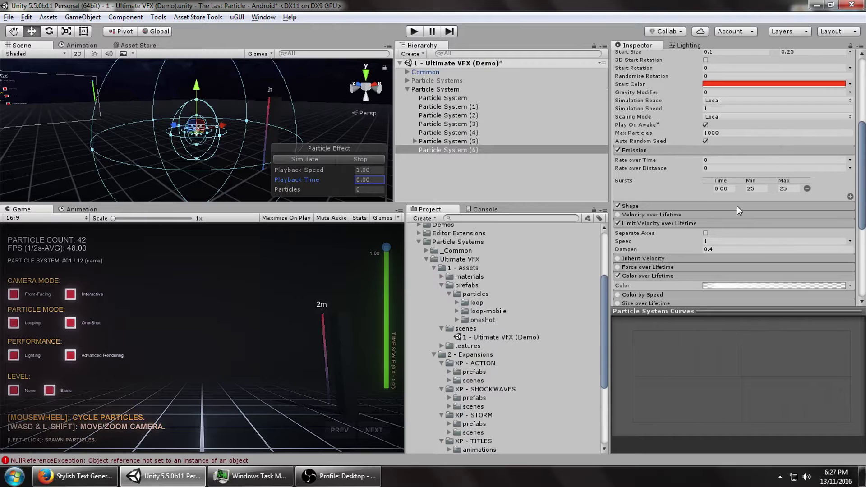
{"action": "left_click", "coordinate": [712, 249]}
{"action": "key", "text": "BackSpace"}
{"action": "type", "text": "5"}
{"action": "left_click", "coordinate": [713, 242]}
{"action": "left_click", "coordinate": [288, 160]}
{"action": "left_click", "coordinate": [337, 158]}
{"action": "left_click", "coordinate": [321, 158]}
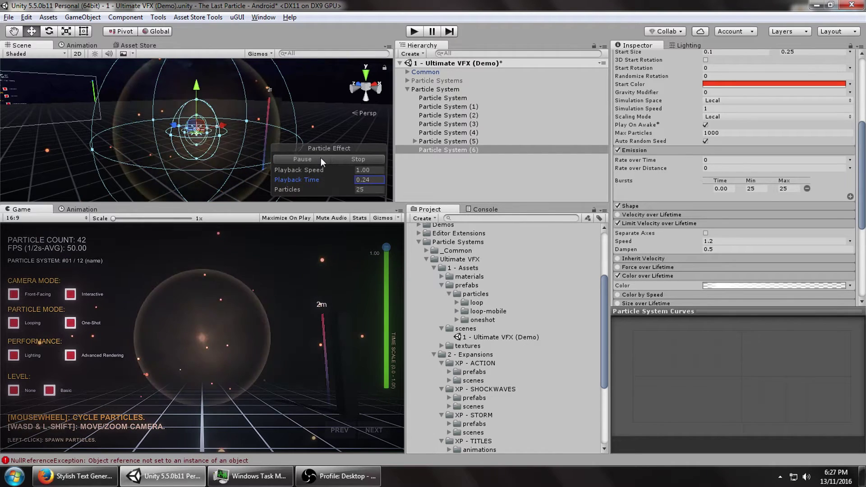
{"action": "left_click", "coordinate": [351, 161]}
Set the Noise Strength of Particle System (6) to 1 and replay the effect
{"action": "scroll", "coordinate": [749, 175], "scroll_direction": "down", "scroll_amount": 4}
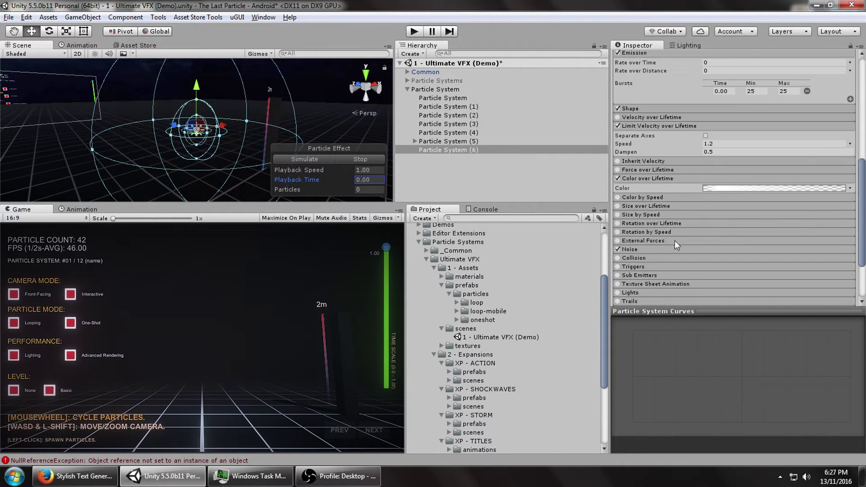
{"action": "left_click", "coordinate": [637, 249]}
{"action": "left_click", "coordinate": [723, 268]}
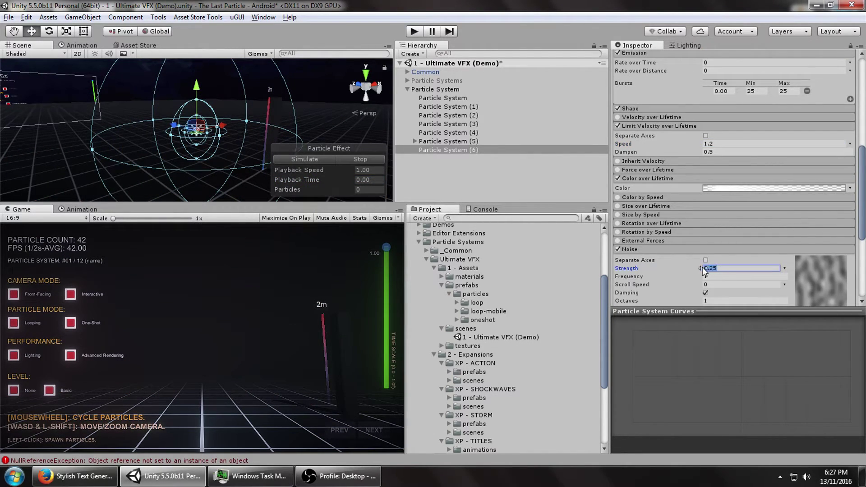
{"action": "type", "text": "1"}
{"action": "left_click", "coordinate": [316, 161]}
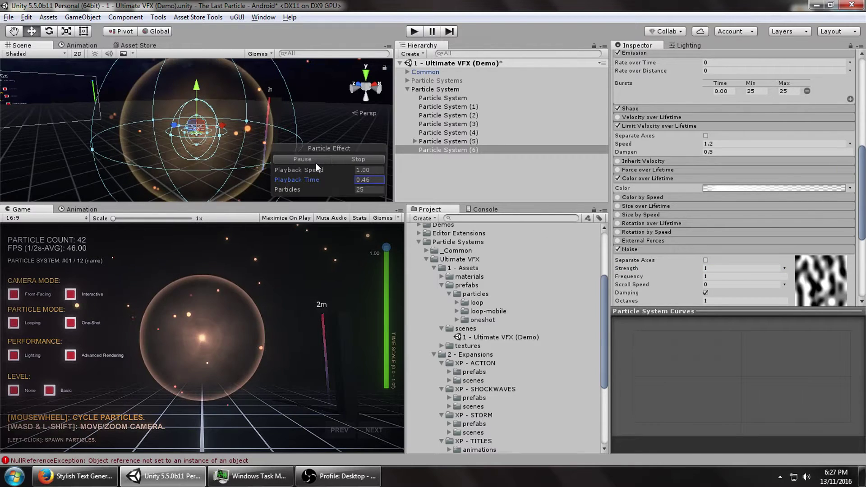
{"action": "left_click", "coordinate": [354, 160]}
Set Particle System (6)'s Start Speed to 15 and replay the effect
{"action": "scroll", "coordinate": [758, 201], "scroll_direction": "up", "scroll_amount": 6}
{"action": "scroll", "coordinate": [716, 234], "scroll_direction": "up", "scroll_amount": 3}
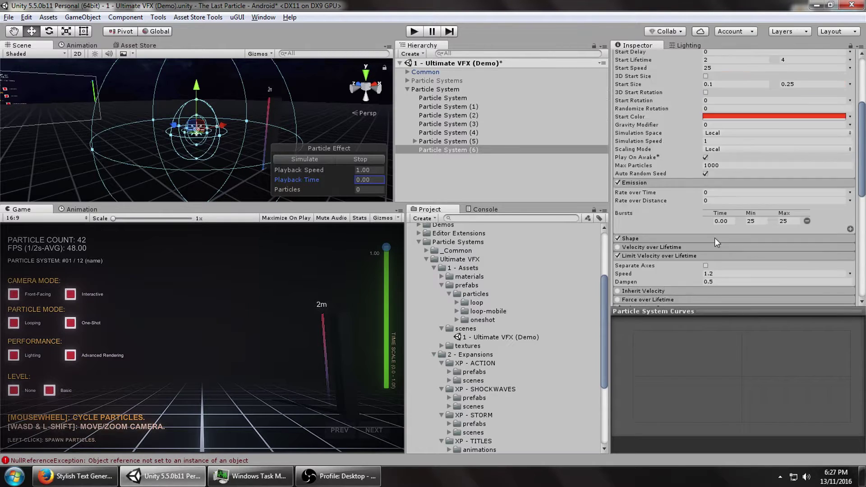
{"action": "double_click", "coordinate": [710, 132]}
{"action": "type", "text": "15"}
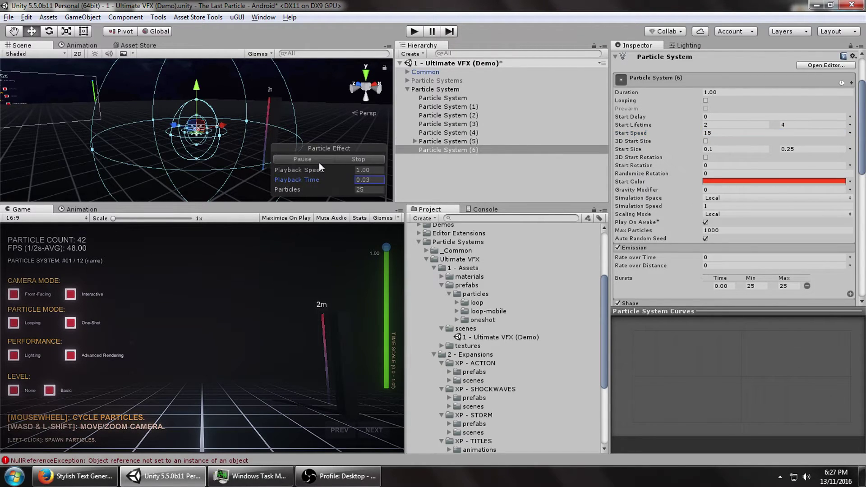
{"action": "left_click", "coordinate": [318, 161]}
{"action": "left_click", "coordinate": [350, 158]}
Set the Min and Max of Particle System (6)'s burst to 40 and replay the effect
{"action": "left_click", "coordinate": [763, 287]}
{"action": "type", "text": "40"}
{"action": "left_click", "coordinate": [789, 287]}
{"action": "type", "text": "40"}
{"action": "key", "text": "Return"}
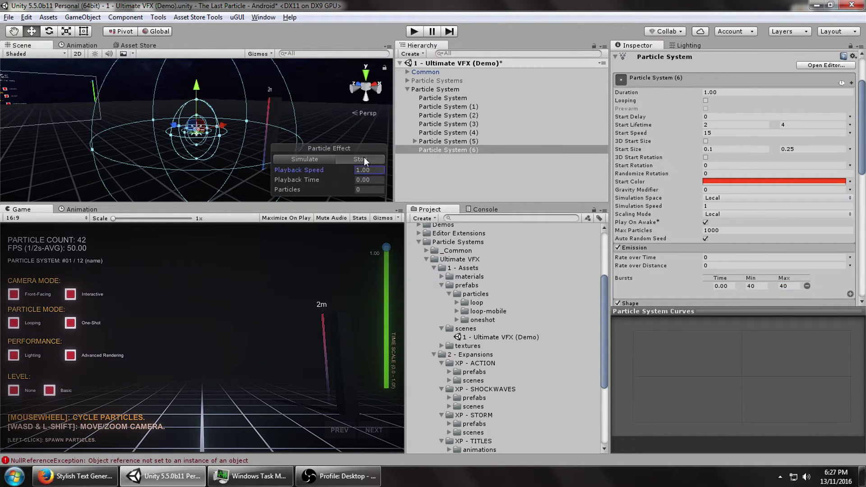
{"action": "left_click", "coordinate": [322, 159]}
{"action": "left_click", "coordinate": [360, 159]}
Set Particle System (6)'s Start Size range to 0.05 to 0.15 and replay the effect
{"action": "left_click", "coordinate": [715, 149]}
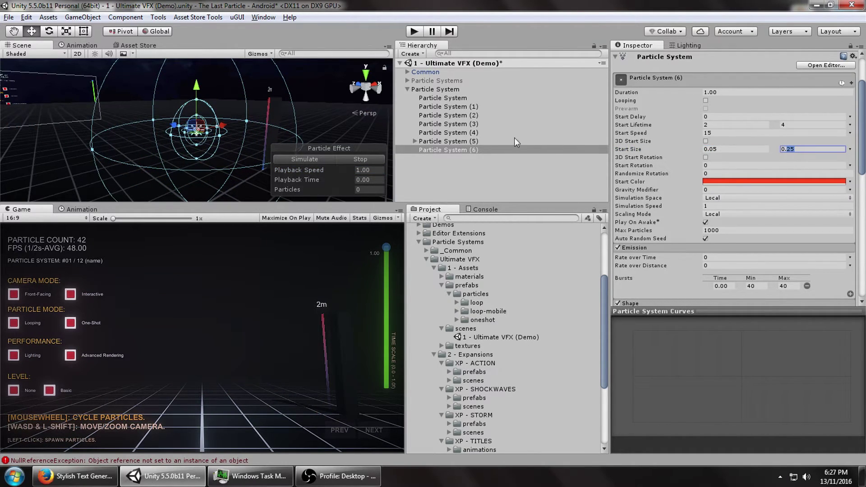
{"action": "left_click", "coordinate": [317, 158]}
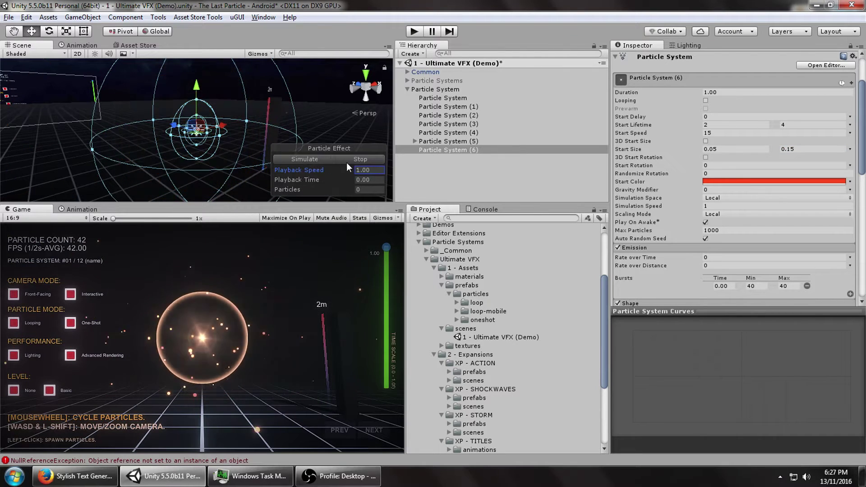
{"action": "left_click", "coordinate": [359, 159]}
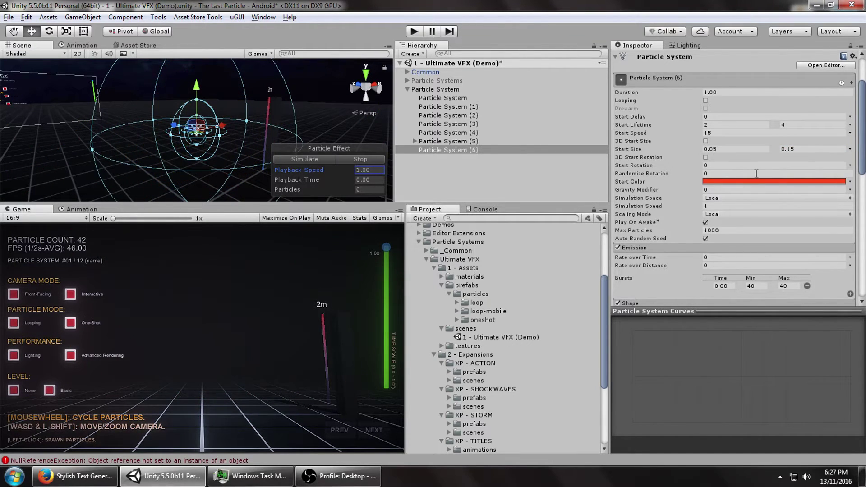
Adjust Particle System (6)'s Start Color to a saturated orange-red and replay the effect
{"action": "left_click", "coordinate": [742, 182]}
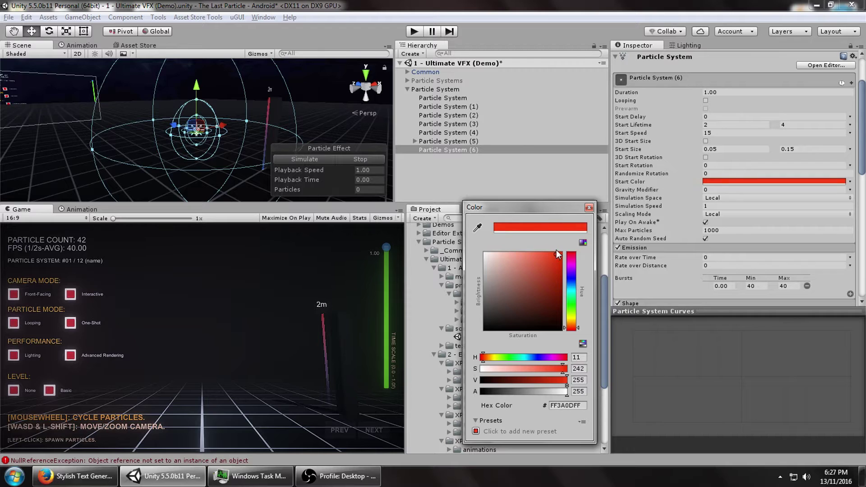
{"action": "left_click", "coordinate": [360, 162]}
{"action": "left_click", "coordinate": [321, 160]}
{"action": "left_click", "coordinate": [341, 160]}
{"action": "left_click", "coordinate": [321, 160]}
{"action": "left_click", "coordinate": [339, 160]}
Set Particle System (6)'s Start Delay to 2 and replay the effect
{"action": "left_click", "coordinate": [713, 117]}
{"action": "type", "text": "2"}
{"action": "left_click", "coordinate": [359, 159]}
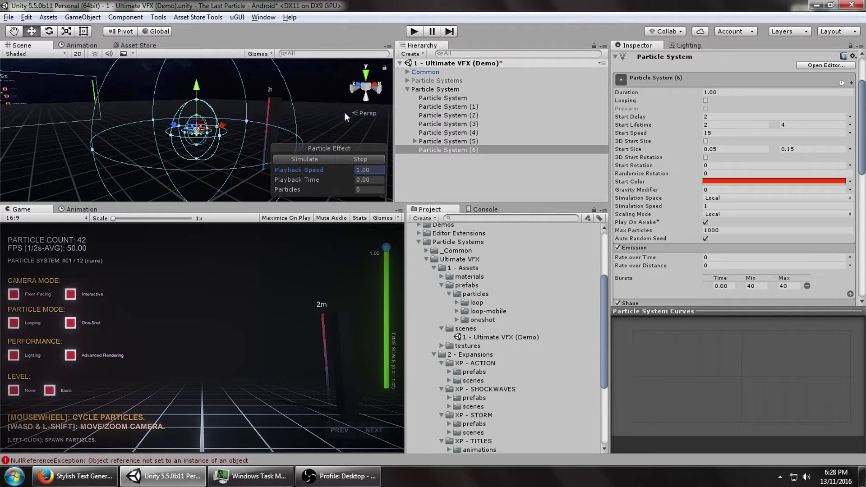
{"action": "left_click", "coordinate": [320, 159]}
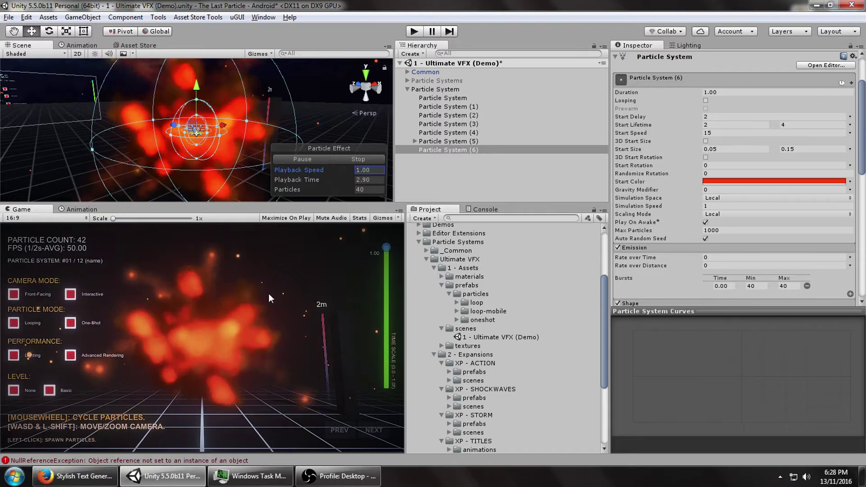
{"action": "left_click", "coordinate": [349, 160]}
{"action": "left_click", "coordinate": [322, 161]}
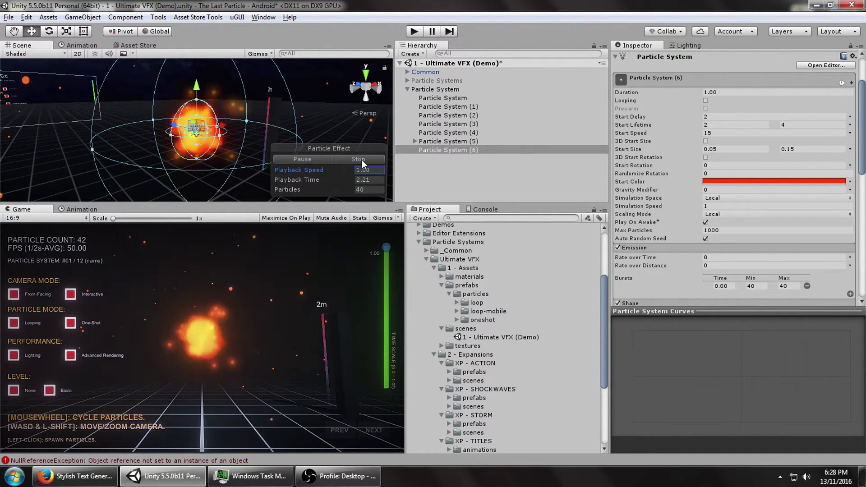
Make Particle System (6)'s Start Speed random between 10 and 15 and replay the effect
{"action": "left_click", "coordinate": [850, 133]}
{"action": "left_click", "coordinate": [789, 168]}
{"action": "left_click", "coordinate": [736, 133]}
{"action": "type", "text": "10"}
{"action": "key", "text": "Return"}
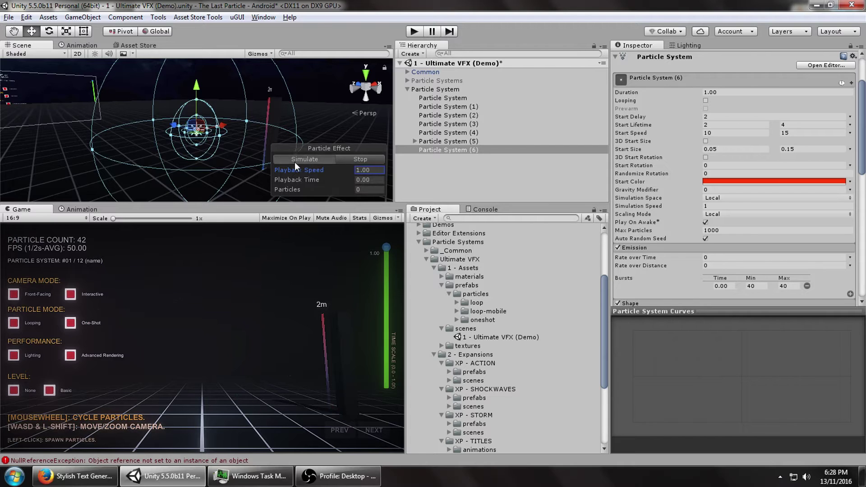
{"action": "left_click", "coordinate": [295, 161]}
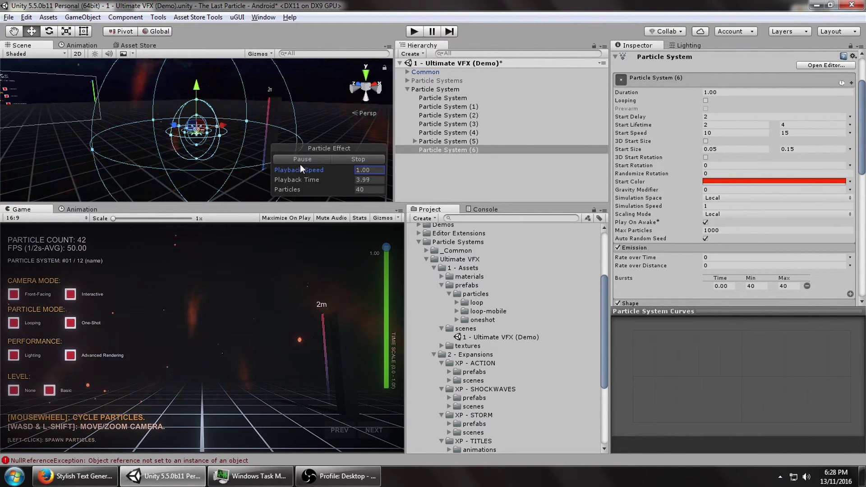
Add a point light as a child of the root Particle System object
{"action": "left_click", "coordinate": [433, 142]}
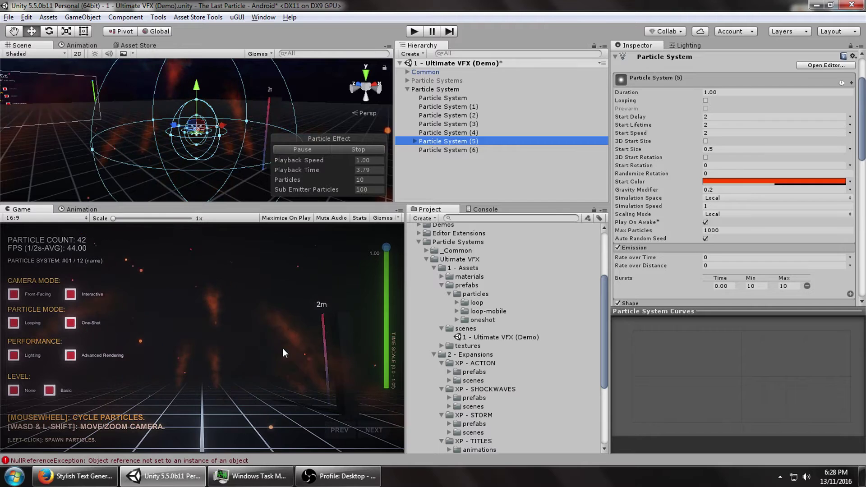
{"action": "scroll", "coordinate": [767, 162], "scroll_direction": "down", "scroll_amount": 10}
{"action": "scroll", "coordinate": [732, 177], "scroll_direction": "down", "scroll_amount": 5}
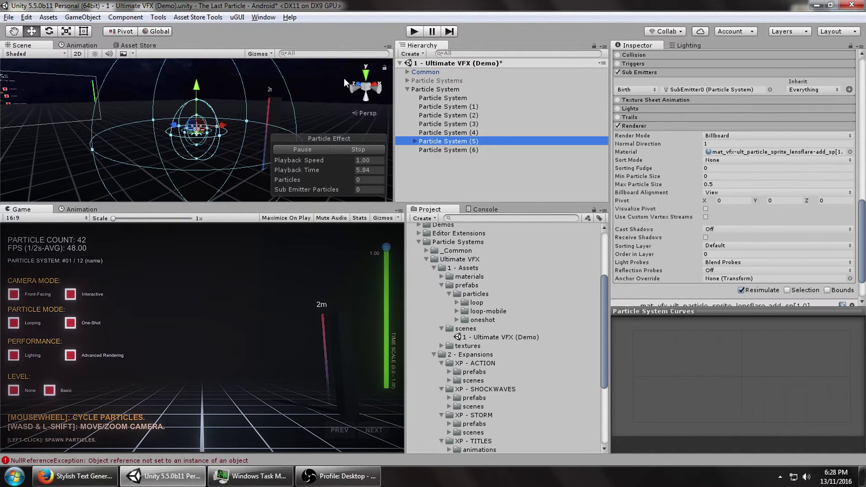
{"action": "right_click", "coordinate": [416, 90]}
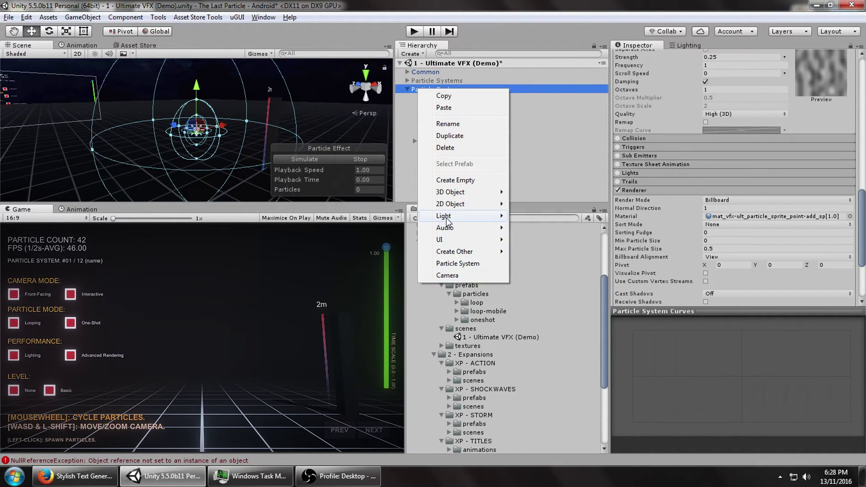
{"action": "mouse_move", "coordinate": [451, 216]}
{"action": "left_click", "coordinate": [546, 228]}
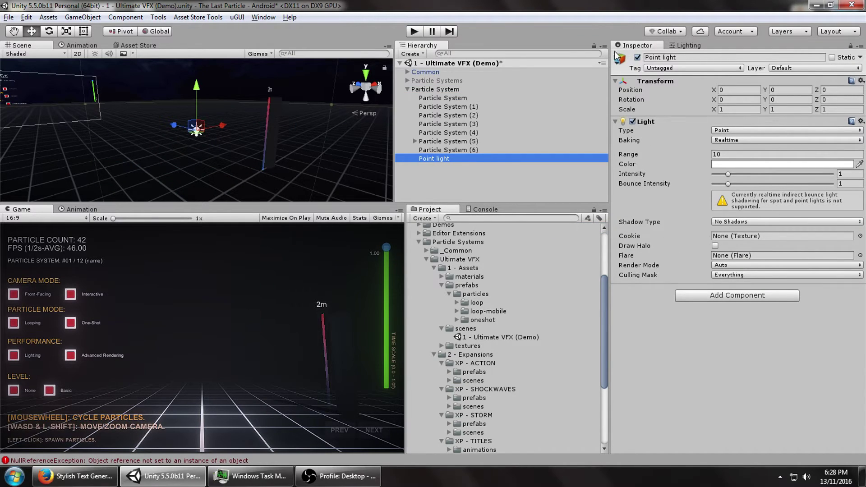
Deactivate the new point light and rename it Light Template
{"action": "left_click", "coordinate": [637, 58]}
{"action": "left_click", "coordinate": [666, 58]}
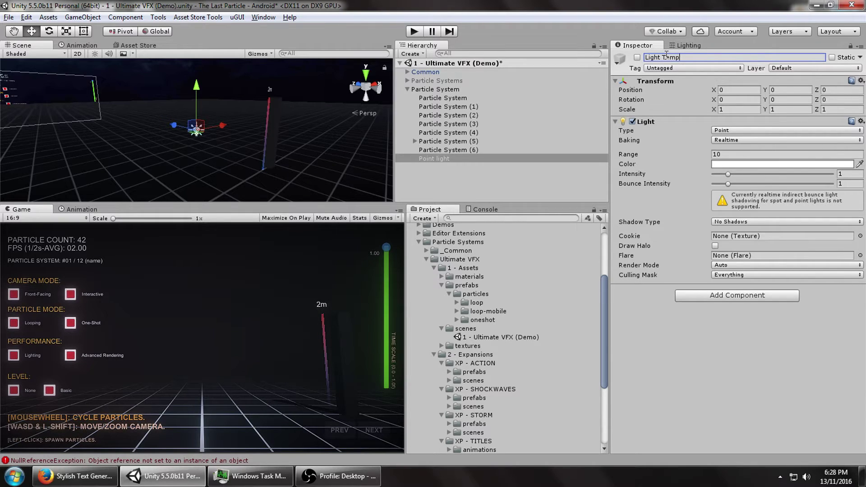
{"action": "left_click", "coordinate": [456, 97]}
Enable the Lights module on Particle System (5) and expand its settings
{"action": "left_click", "coordinate": [448, 143]}
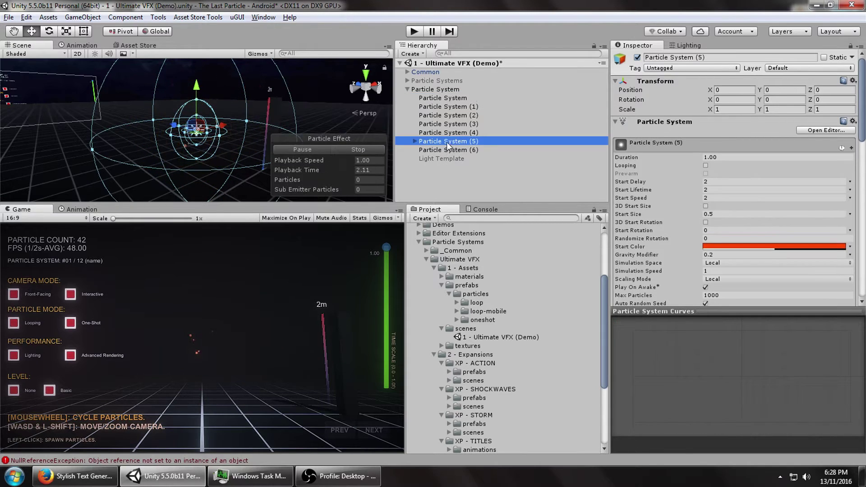
{"action": "left_click", "coordinate": [415, 141]}
{"action": "scroll", "coordinate": [778, 204], "scroll_direction": "down", "scroll_amount": 6}
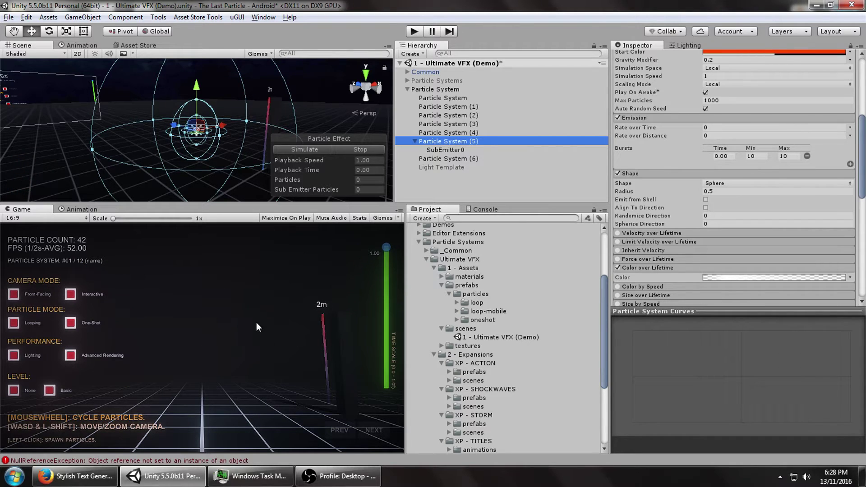
{"action": "scroll", "coordinate": [764, 204], "scroll_direction": "down", "scroll_amount": 6}
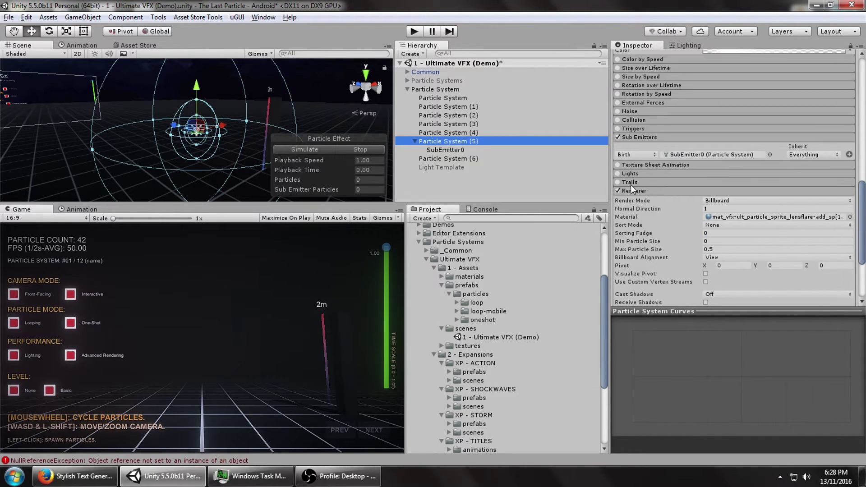
{"action": "left_click", "coordinate": [618, 174]}
{"action": "left_click", "coordinate": [635, 174]}
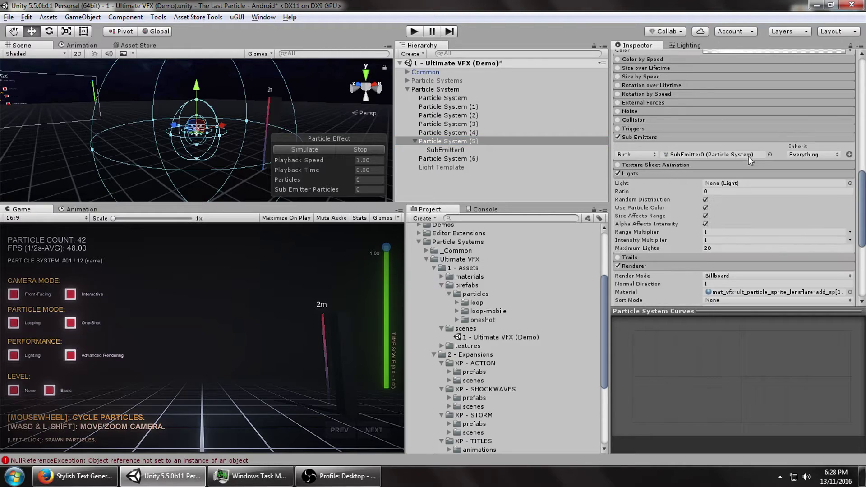
Assign Light Template as the light of Particle System (5) with a Ratio of 1 and replay the effect
{"action": "left_click_drag", "start_coordinate": [452, 170], "coordinate": [722, 177]}
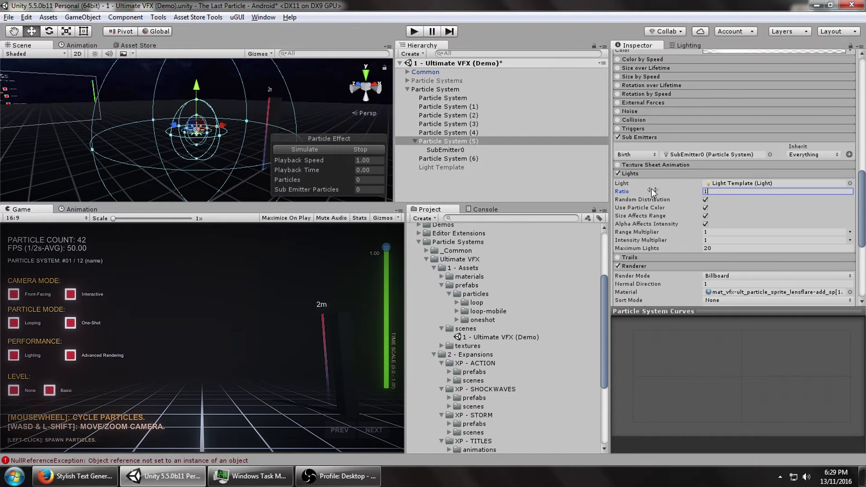
{"action": "left_click", "coordinate": [321, 153]}
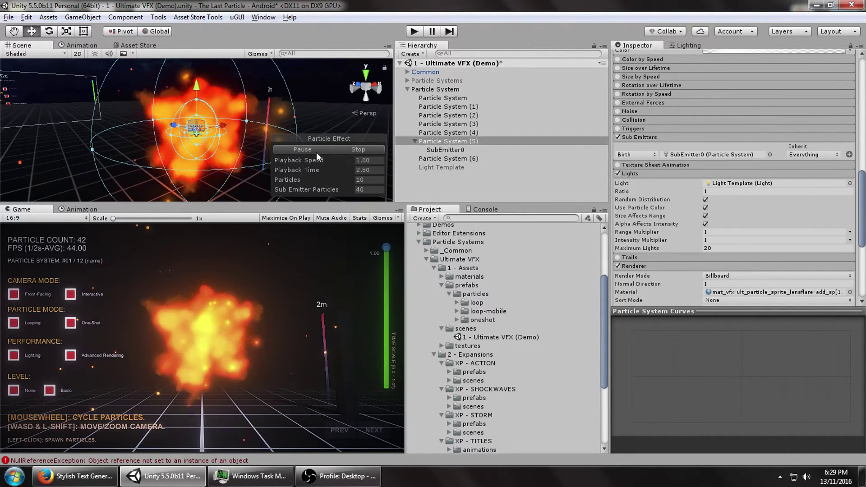
{"action": "left_click", "coordinate": [316, 153]}
{"action": "double_click", "coordinate": [316, 153]}
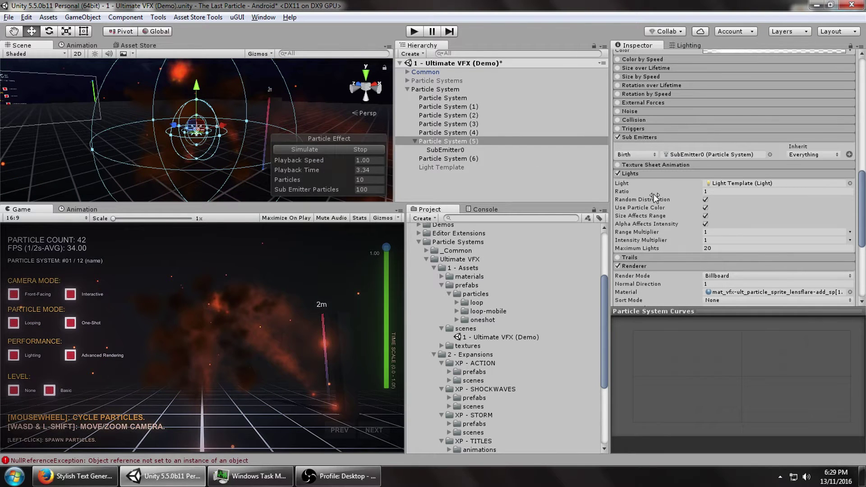
Set the Lights Range Multiplier and Intensity Multiplier of Particle System (5) to 10 and replay the effect
{"action": "left_click", "coordinate": [719, 232]}
{"action": "type", "text": "10"}
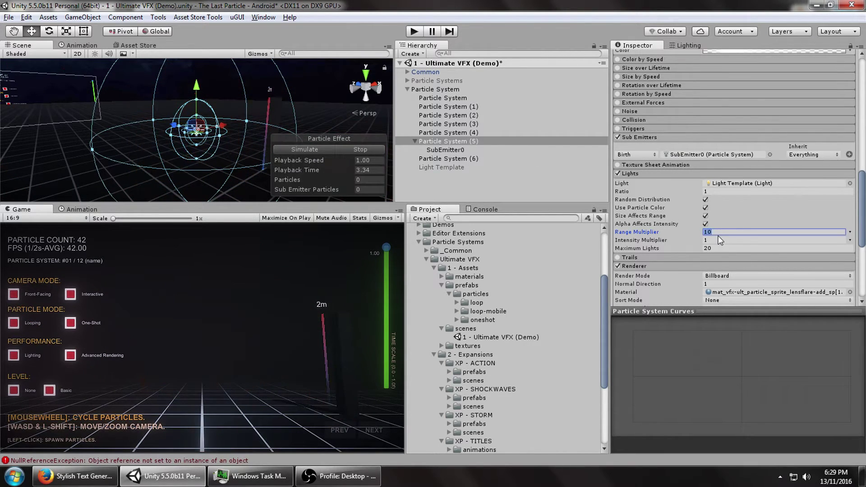
{"action": "left_click", "coordinate": [719, 240]}
{"action": "type", "text": "10"}
{"action": "key", "text": "Return"}
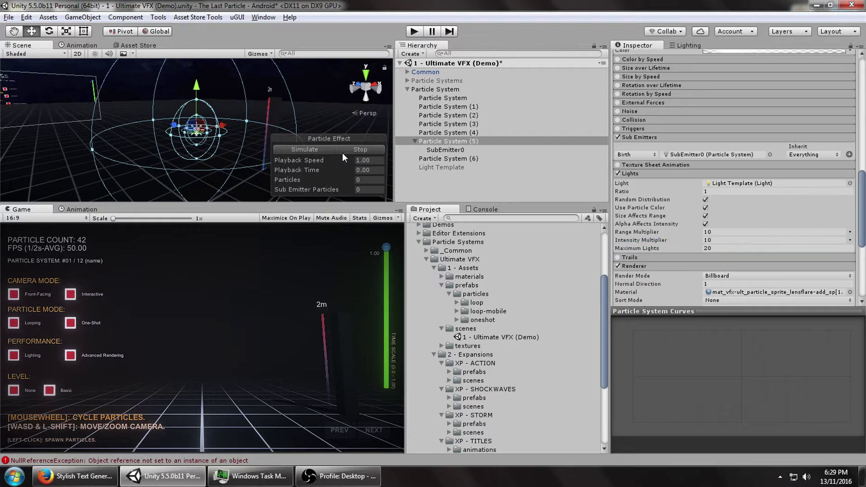
{"action": "left_click", "coordinate": [319, 150]}
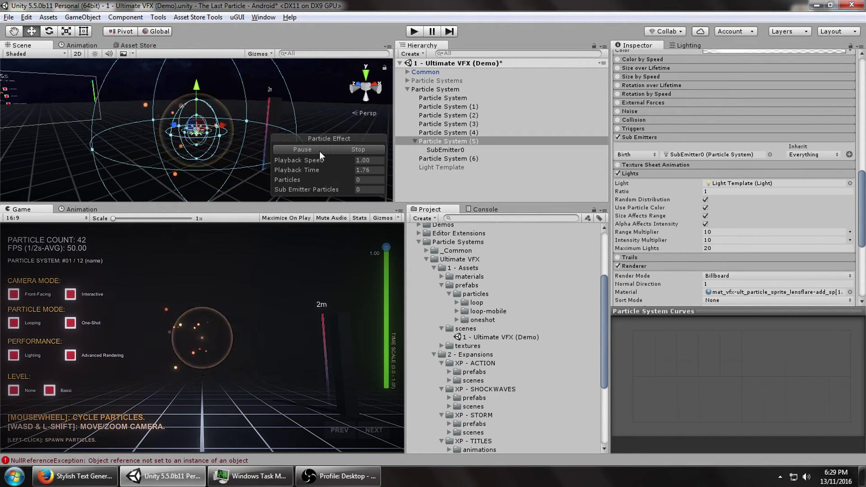
Replay the explosion effect and pause it at the blast to check the particle lights
{"action": "left_click", "coordinate": [319, 150]}
{"action": "left_click", "coordinate": [319, 150]}
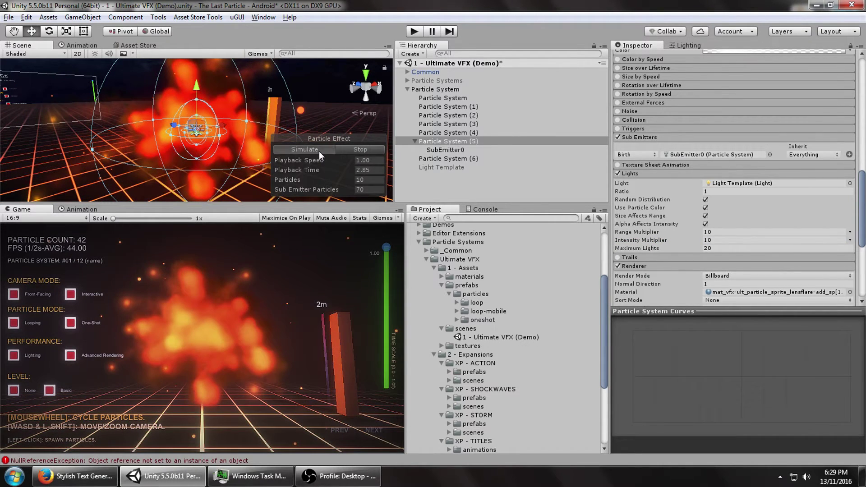
{"action": "left_click", "coordinate": [345, 148]}
{"action": "left_click", "coordinate": [302, 150]}
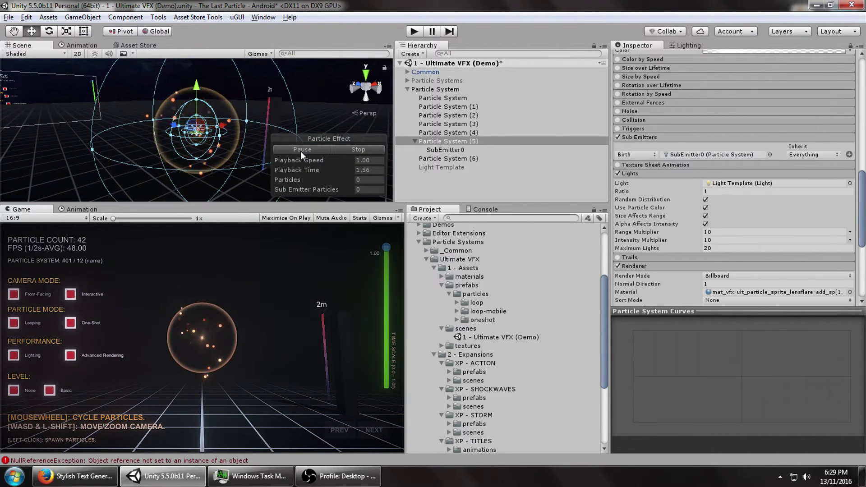
{"action": "left_click", "coordinate": [300, 150]}
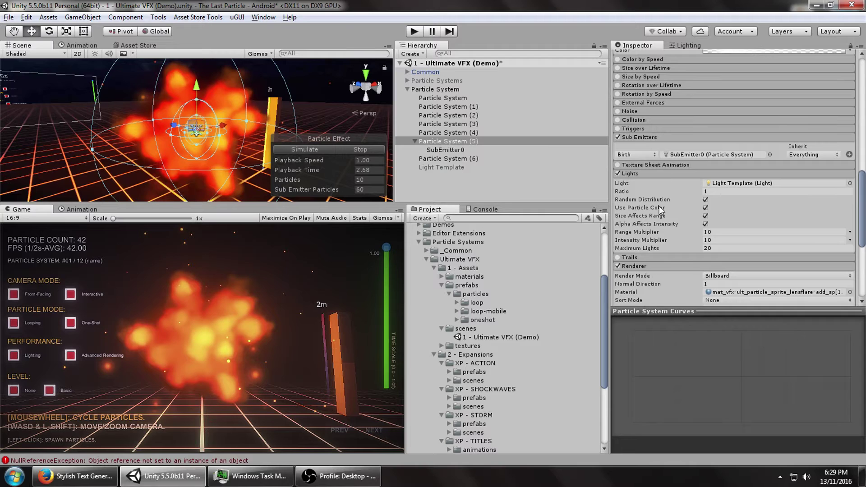
Set the Lights Range Multiplier of Particle System (5) to 5 and replay the effect
{"action": "left_click", "coordinate": [707, 232]}
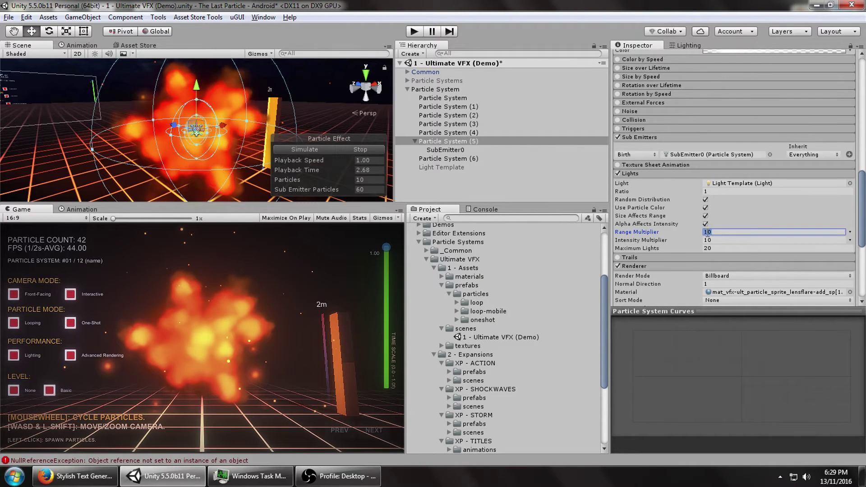
{"action": "type", "text": "5"}
{"action": "left_click", "coordinate": [323, 150]}
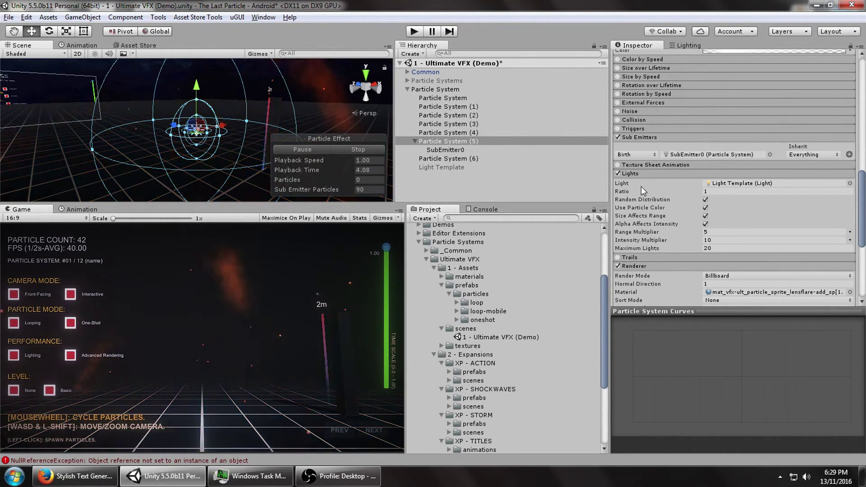
Reduce the Lights Range Multiplier of Particle System (5) to 1, replay the effect and stop it
{"action": "left_click", "coordinate": [663, 232]}
{"action": "left_click", "coordinate": [316, 150]}
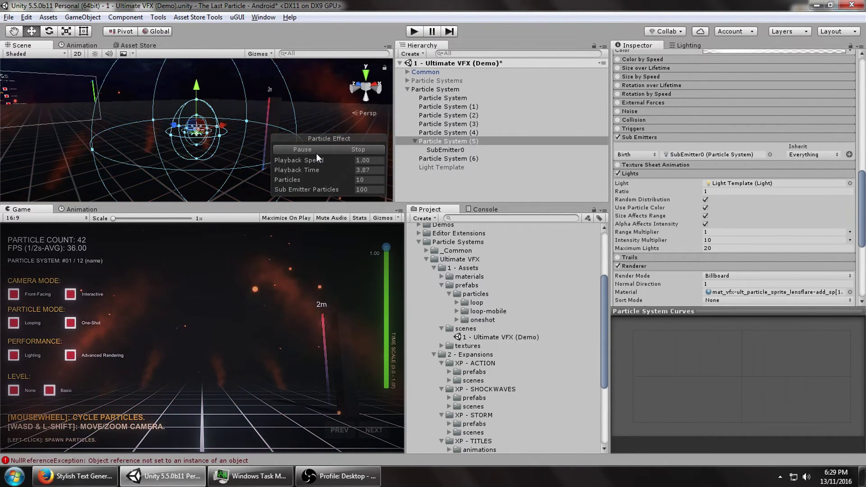
{"action": "left_click", "coordinate": [319, 151]}
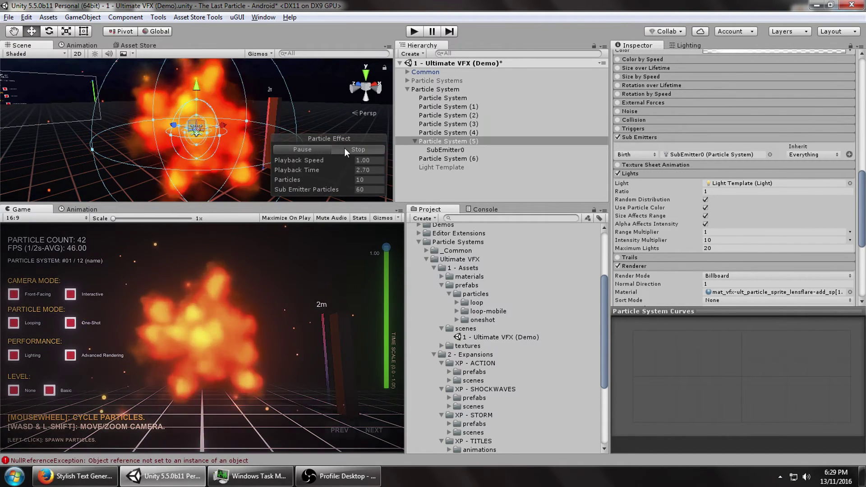
{"action": "left_click", "coordinate": [358, 150]}
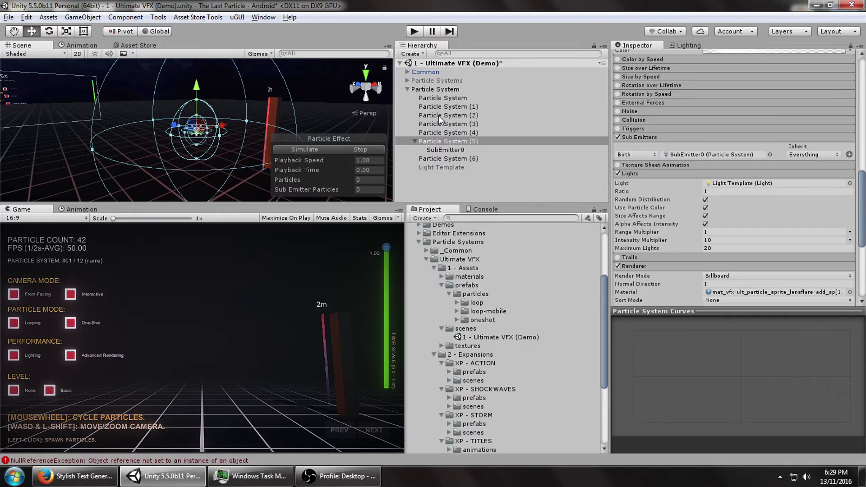
Deactivate Particle System (1) and replay the effect several times without it
{"action": "left_click", "coordinate": [439, 115]}
{"action": "left_click", "coordinate": [455, 106]}
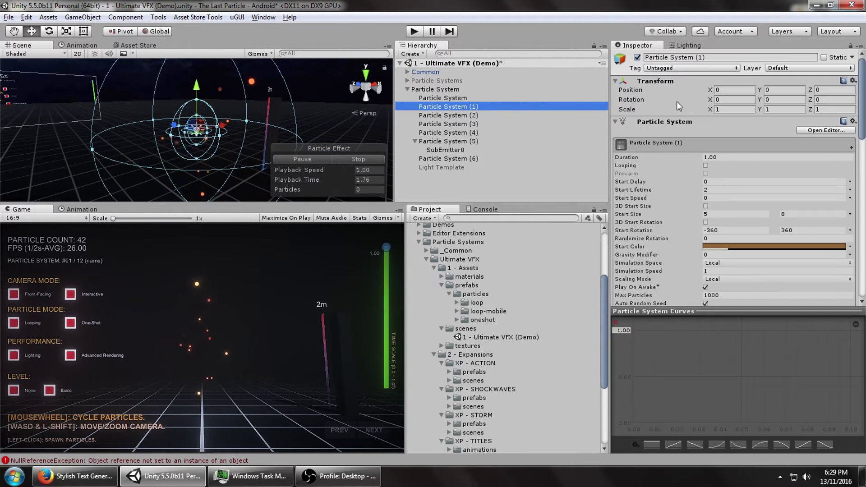
{"action": "left_click", "coordinate": [637, 58]}
{"action": "left_click", "coordinate": [371, 159]}
{"action": "left_click", "coordinate": [294, 161]}
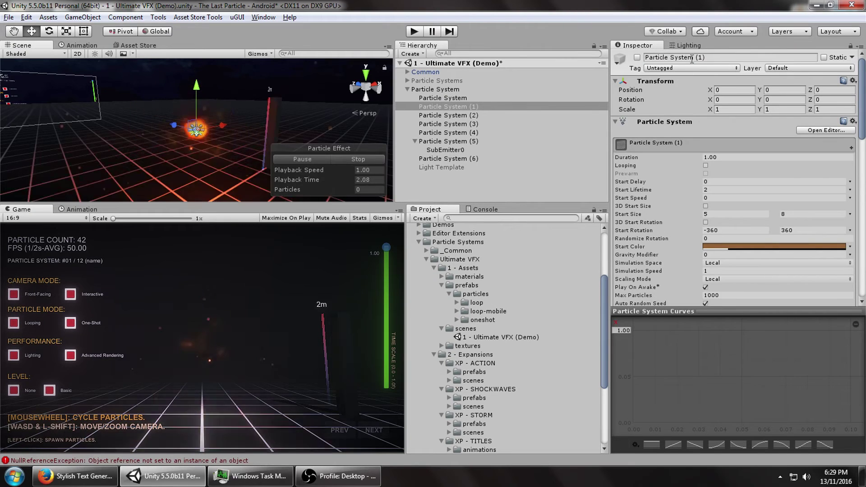
{"action": "left_click", "coordinate": [352, 158]}
{"action": "left_click", "coordinate": [318, 161]}
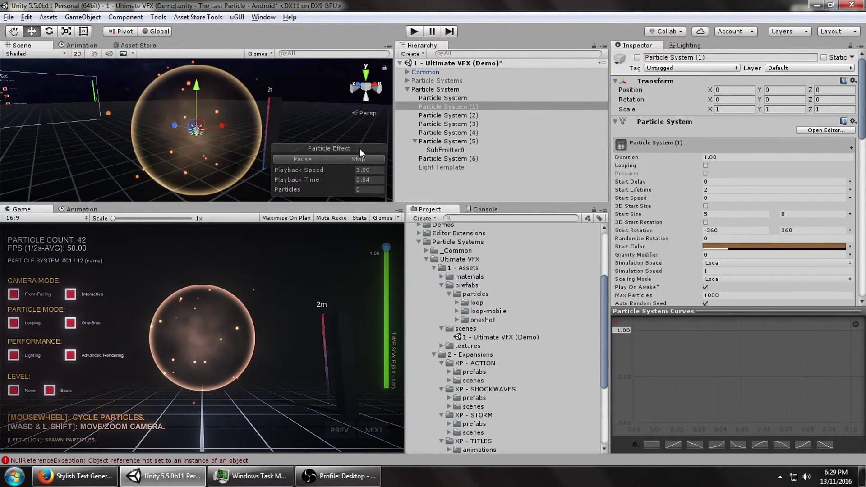
{"action": "left_click", "coordinate": [359, 157]}
{"action": "left_click", "coordinate": [320, 160]}
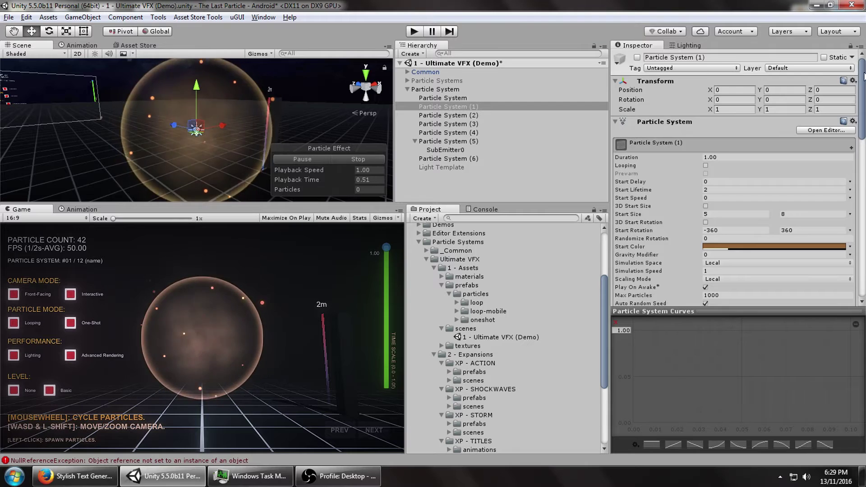
Examine the renderer materials of Particle System (1), Particle System (2) and the first child Particle System to identify each layer
{"action": "scroll", "coordinate": [790, 92], "scroll_direction": "down", "scroll_amount": 15}
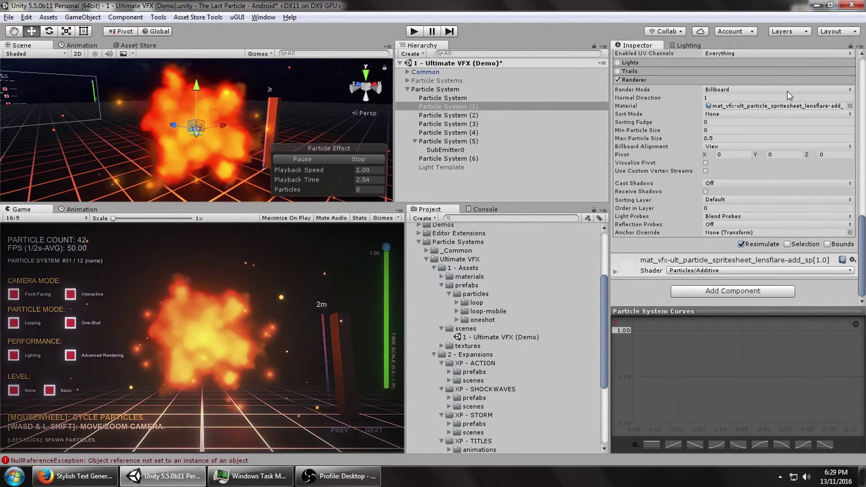
{"action": "left_click", "coordinate": [643, 261]}
{"action": "scroll", "coordinate": [643, 261], "scroll_direction": "down", "scroll_amount": 5}
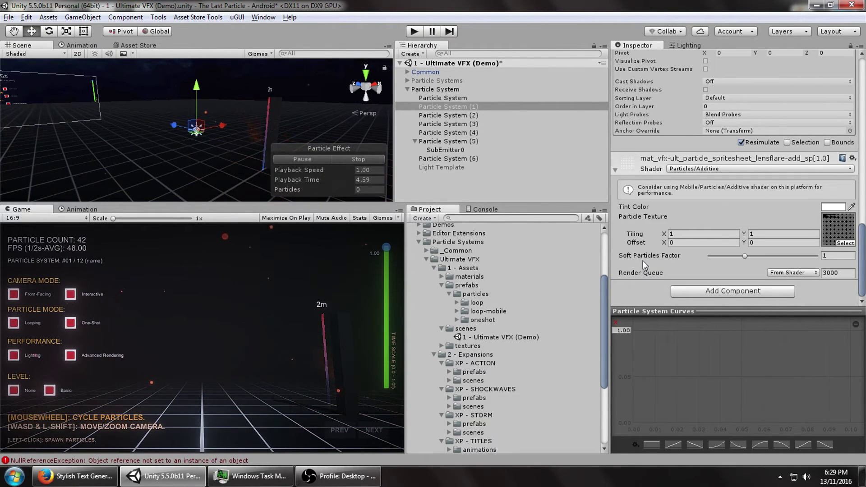
{"action": "scroll", "coordinate": [643, 260], "scroll_direction": "up", "scroll_amount": 5}
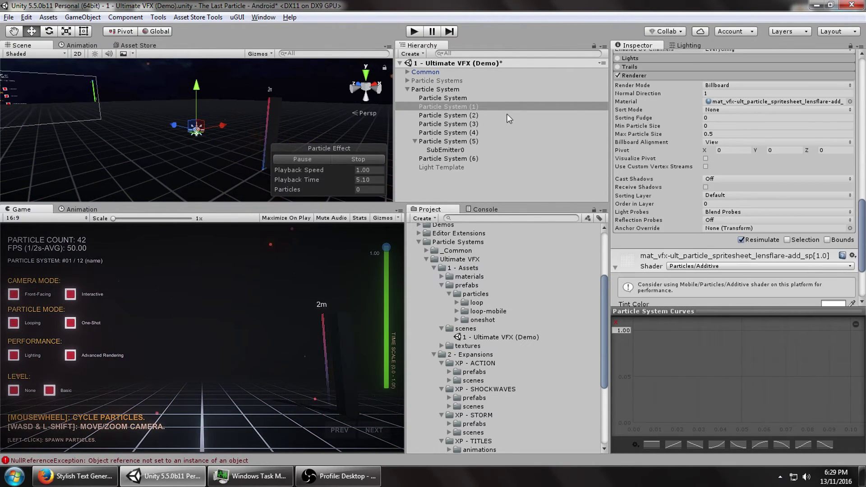
{"action": "left_click", "coordinate": [464, 114]}
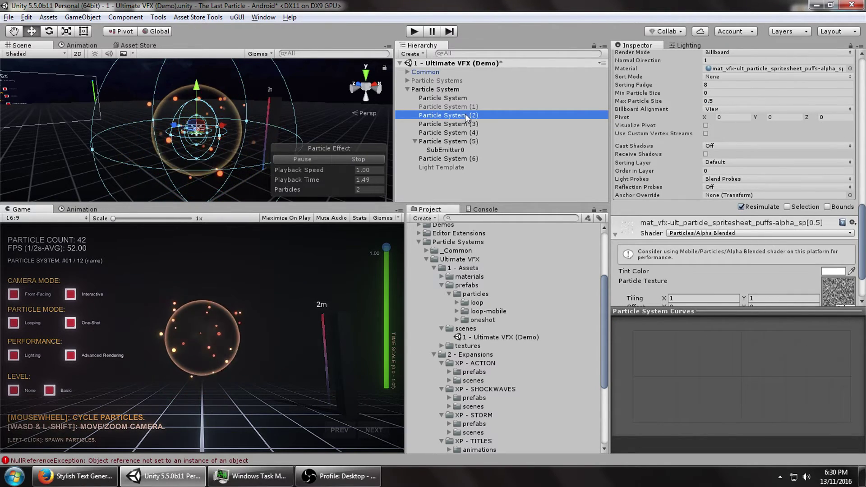
{"action": "left_click", "coordinate": [468, 99]}
{"action": "scroll", "coordinate": [643, 154], "scroll_direction": "down", "scroll_amount": 3}
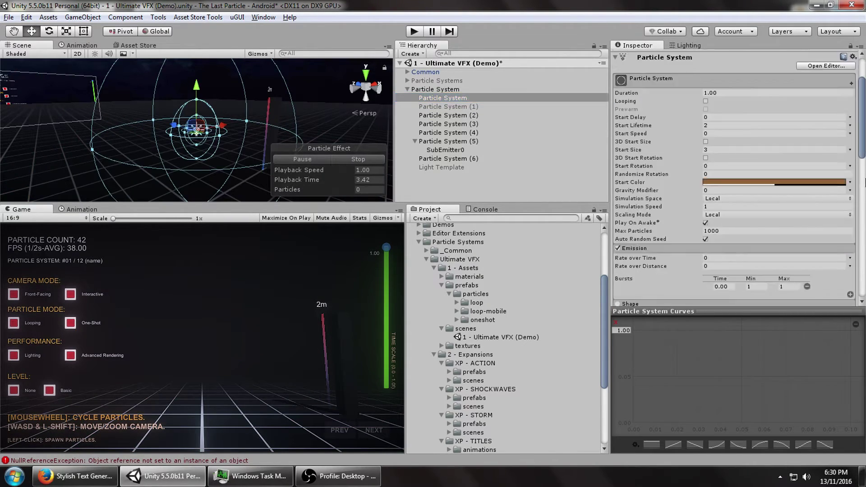
Reactivate Particle System (1) and rename the first child Particle System to Halo
{"action": "left_click", "coordinate": [494, 106]}
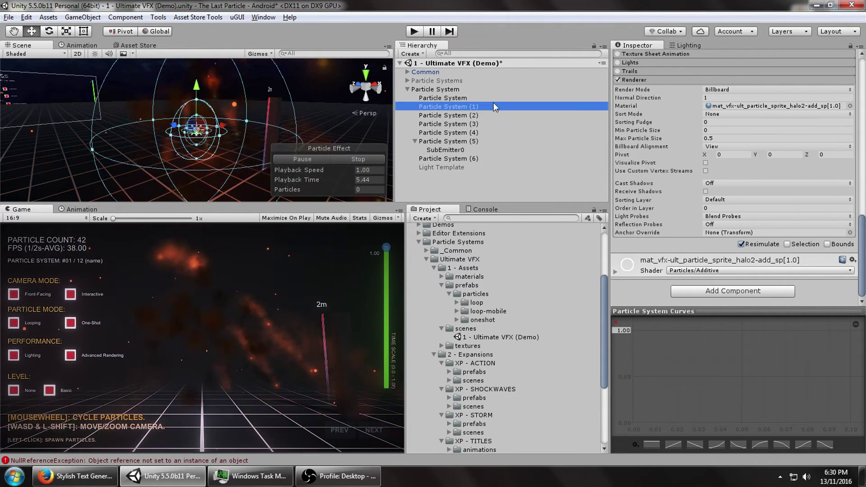
{"action": "scroll", "coordinate": [641, 85], "scroll_direction": "up", "scroll_amount": 10}
{"action": "left_click", "coordinate": [445, 99]}
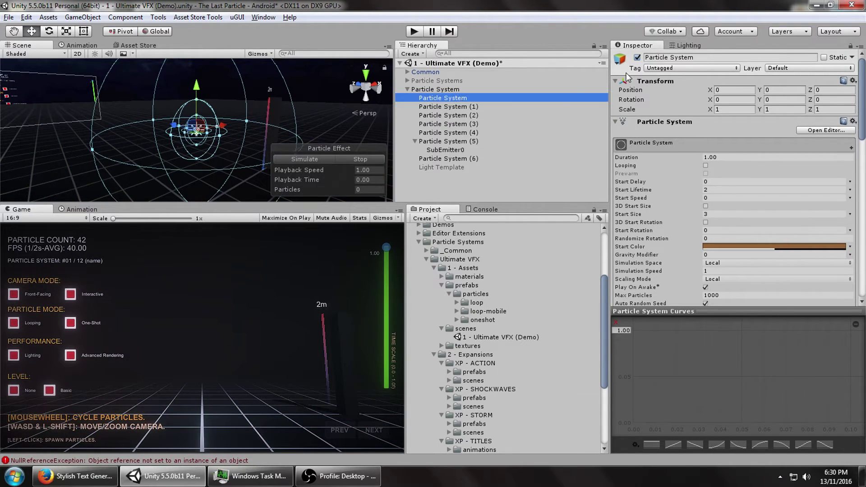
{"action": "left_click", "coordinate": [661, 57]}
{"action": "type", "text": "H"}
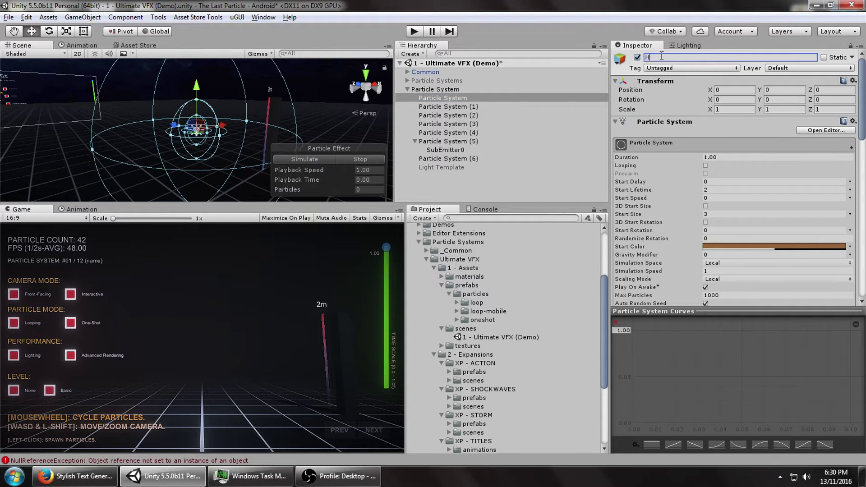
Rename the parent Particle System to Embers
{"action": "left_click", "coordinate": [429, 87]}
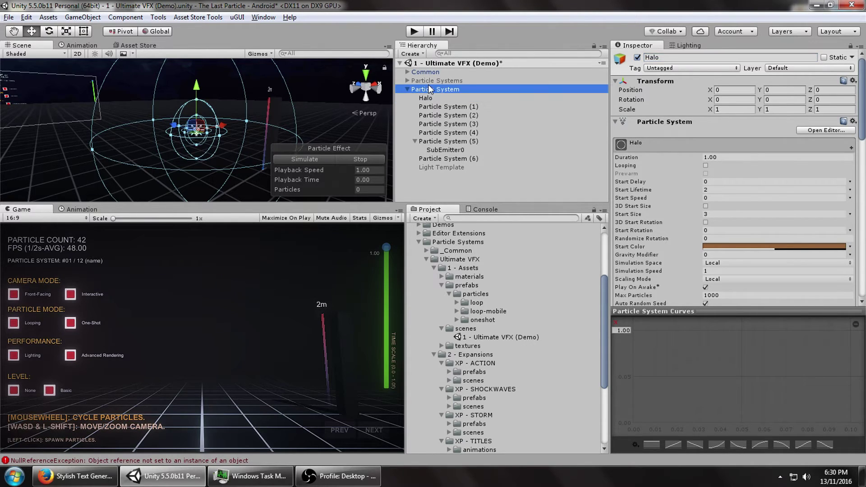
{"action": "left_click", "coordinate": [696, 57]}
{"action": "type", "text": "Embers"}
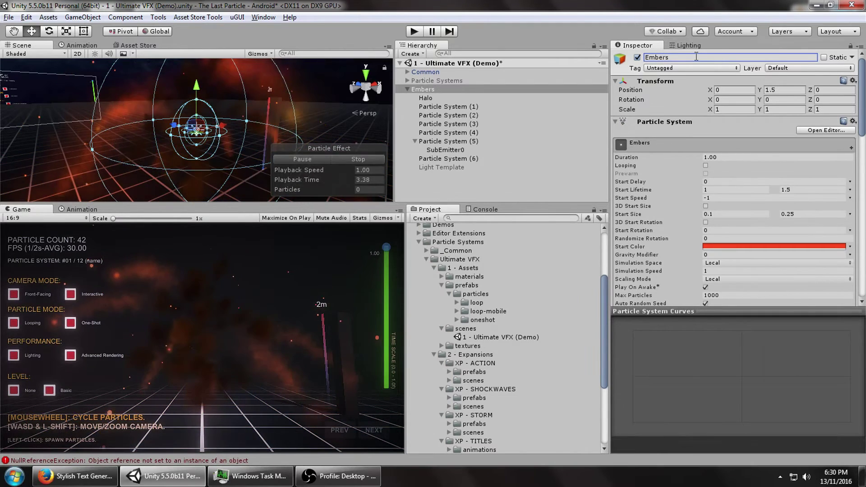
Check the material of Particle System (1) and rename that system to Lens Flares
{"action": "left_click", "coordinate": [462, 105]}
{"action": "left_click_drag", "start_coordinate": [864, 92], "coordinate": [861, 271]}
{"action": "scroll", "coordinate": [698, 59], "scroll_direction": "up", "scroll_amount": 20}
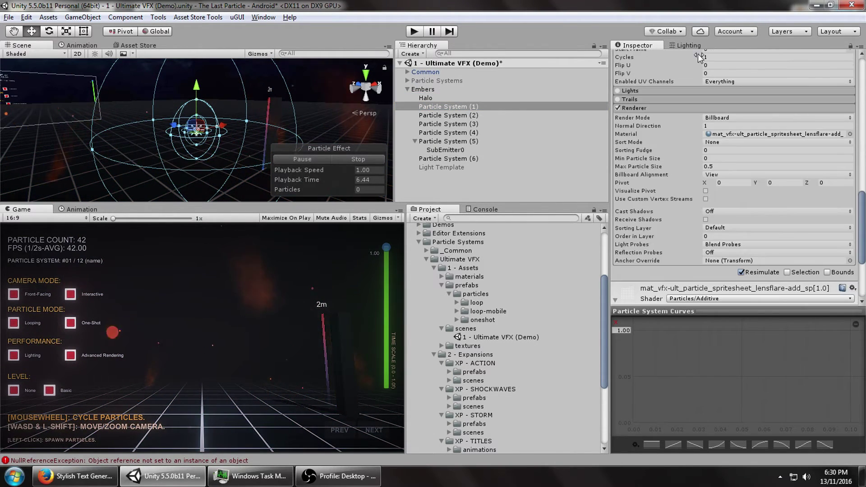
{"action": "scroll", "coordinate": [687, 61], "scroll_direction": "up", "scroll_amount": 5}
{"action": "left_click", "coordinate": [686, 57]}
{"action": "type", "text": "Lens Flares"}
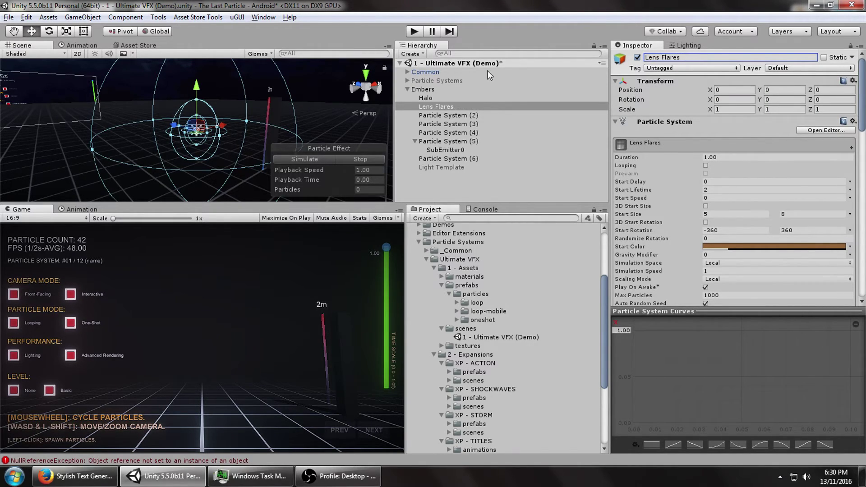
Check the material of Particle System (2) and rename that system to Smoke Puffs
{"action": "left_click", "coordinate": [476, 117]}
{"action": "left_click_drag", "start_coordinate": [863, 100], "coordinate": [864, 288]}
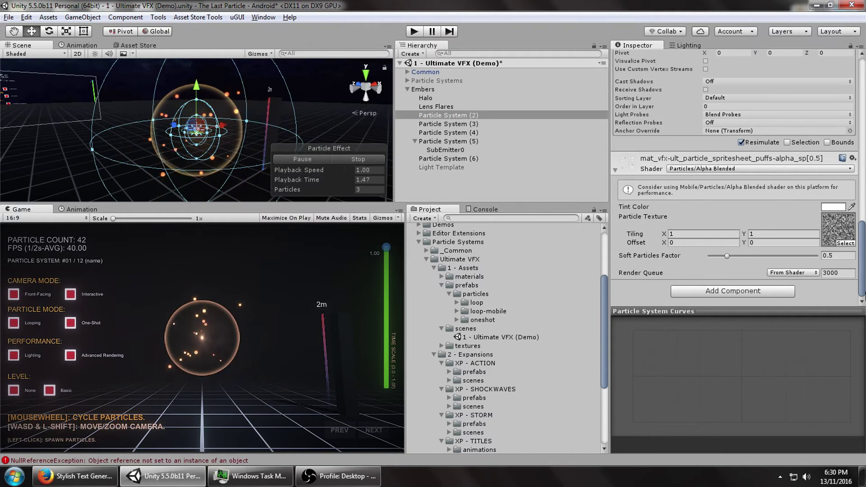
{"action": "scroll", "coordinate": [698, 60], "scroll_direction": "up", "scroll_amount": 15}
{"action": "left_click", "coordinate": [699, 57]}
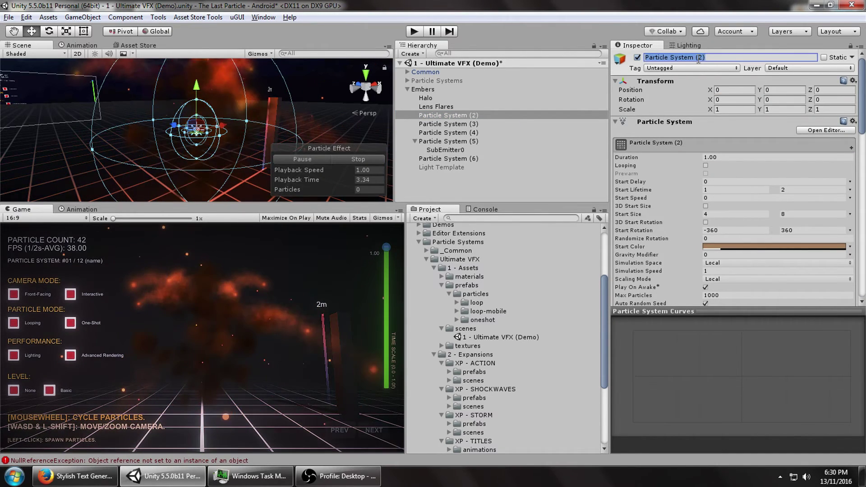
{"action": "type", "text": "Smoke Puffs"}
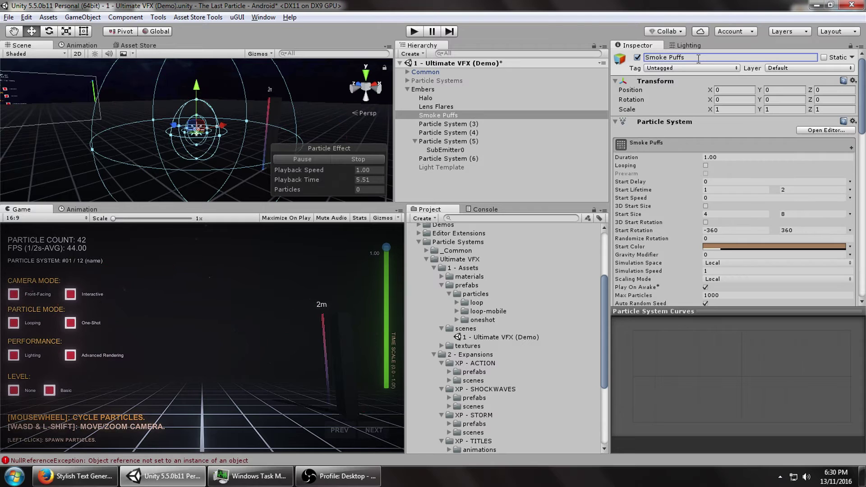
Rename Particle System (3) to Smoke
{"action": "left_click", "coordinate": [513, 124]}
{"action": "left_click", "coordinate": [698, 57]}
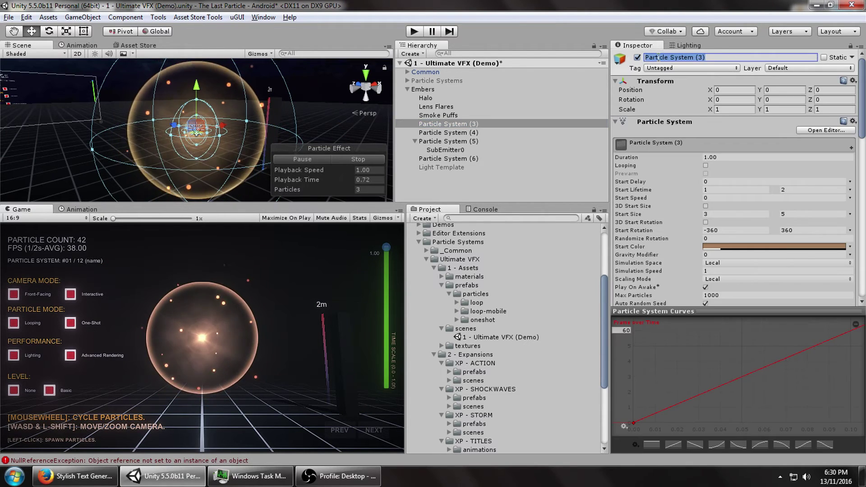
{"action": "type", "text": "Smoke"}
{"action": "key", "text": "Return"}
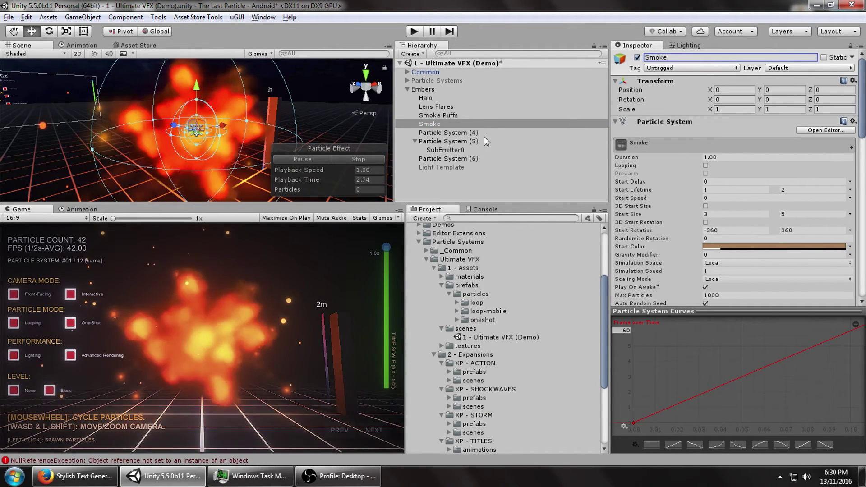
Rename Particle System (4) to Explosion
{"action": "left_click", "coordinate": [475, 134]}
{"action": "mouse_move", "coordinate": [863, 119]}
{"action": "left_mouse_down"}
{"action": "mouse_move", "coordinate": [862, 278]}
{"action": "mouse_move", "coordinate": [859, 108]}
{"action": "left_mouse_up"}
{"action": "left_click", "coordinate": [654, 58]}
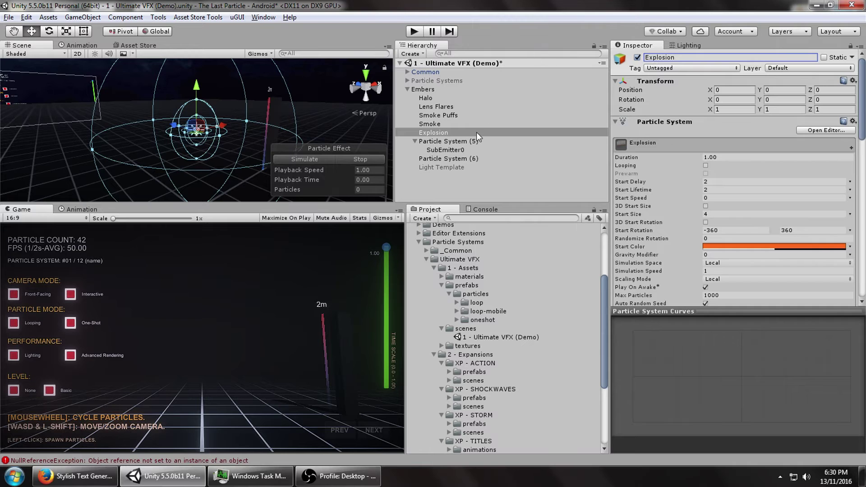
Rename Particle System (5), the parent of SubEmitter0, to Lens Flare Balls
{"action": "left_click", "coordinate": [473, 144]}
{"action": "left_click", "coordinate": [670, 57]}
{"action": "type", "text": "LEns Fla"}
{"action": "key", "text": "BackSpace"}
{"action": "key", "text": "BackSpace"}
{"action": "key", "text": "BackSpace"}
{"action": "key", "text": "BackSpace"}
{"action": "key", "text": "BackSpace"}
{"action": "key", "text": "BackSpace"}
{"action": "key", "text": "BackSpace"}
{"action": "type", "text": "ens Fl"}
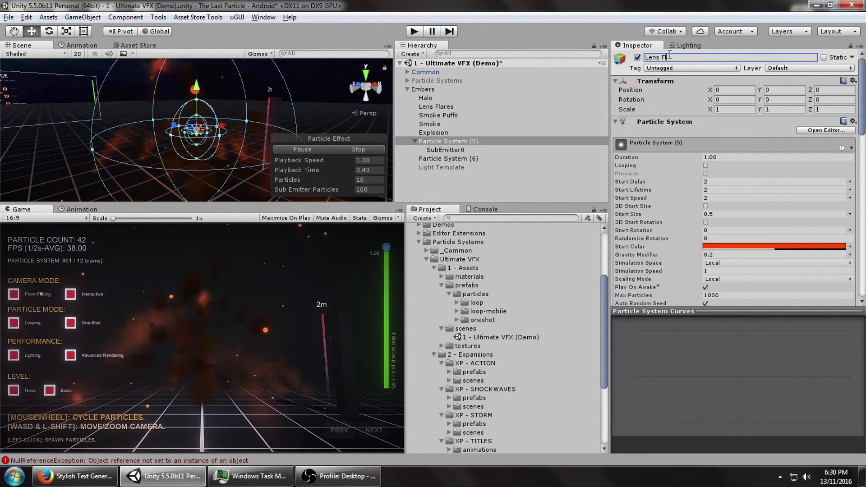
{"action": "type", "text": "are Balls"}
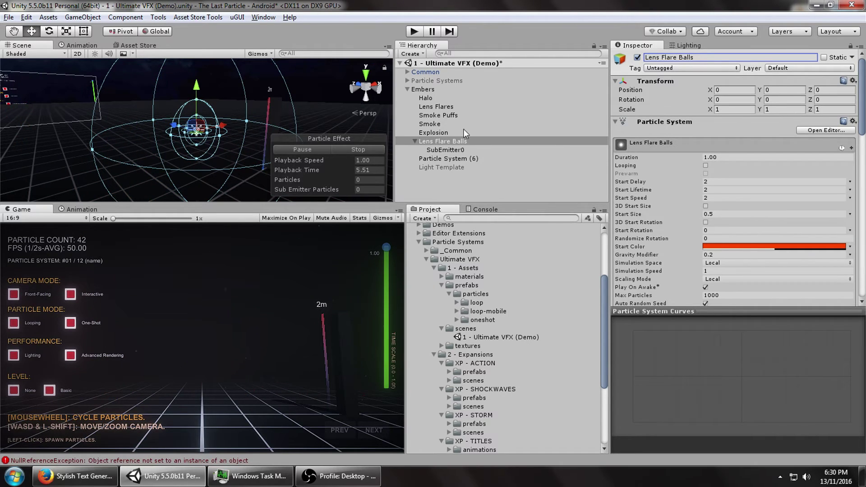
Rename Particle System (6) to Last Embers and select the Halo system
{"action": "left_click", "coordinate": [450, 158]}
{"action": "left_click_drag", "start_coordinate": [862, 99], "coordinate": [862, 58]}
{"action": "left_click", "coordinate": [677, 57]}
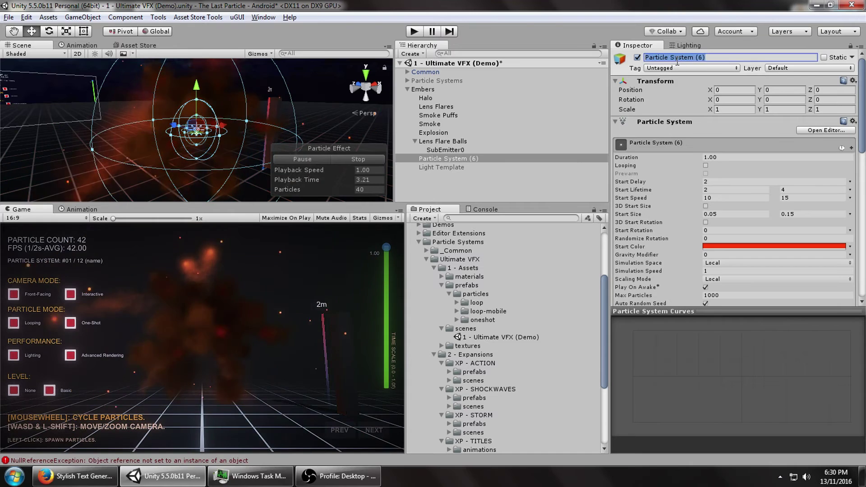
{"action": "type", "text": "Last Embers"}
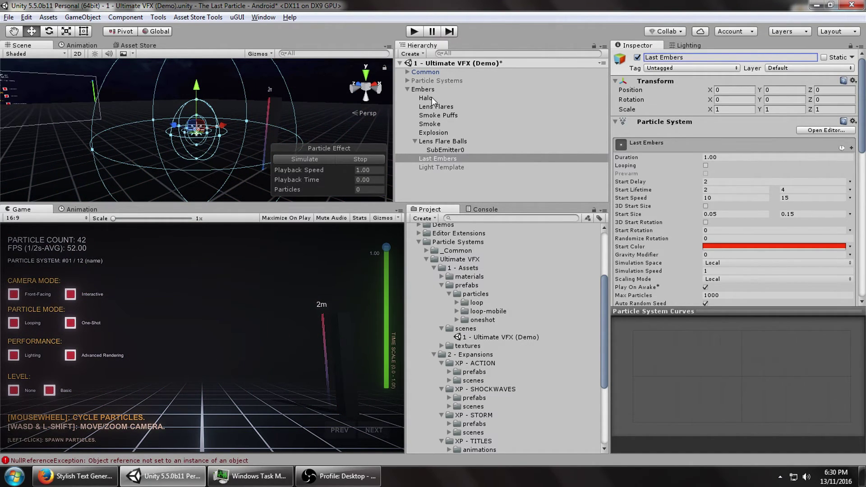
{"action": "left_click", "coordinate": [432, 97]}
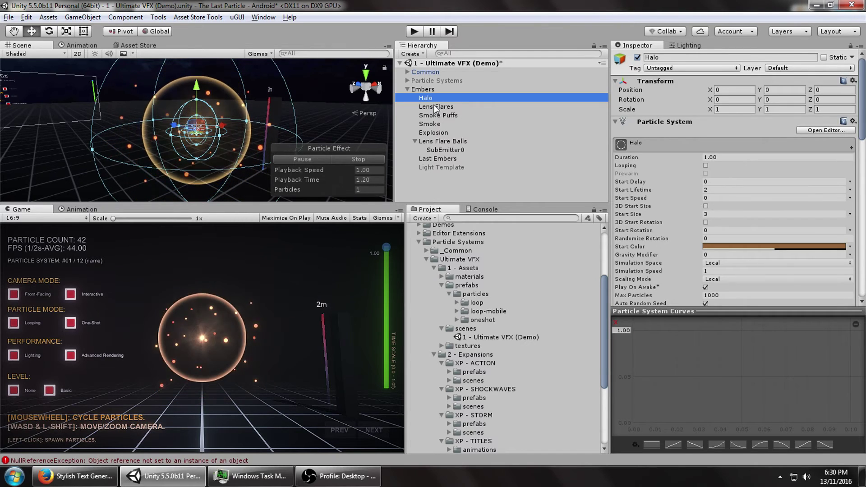
Duplicate the Halo system, place the copy above Halo under Embers, and rename it Light PS
{"action": "key", "text": "ctrl+d"}
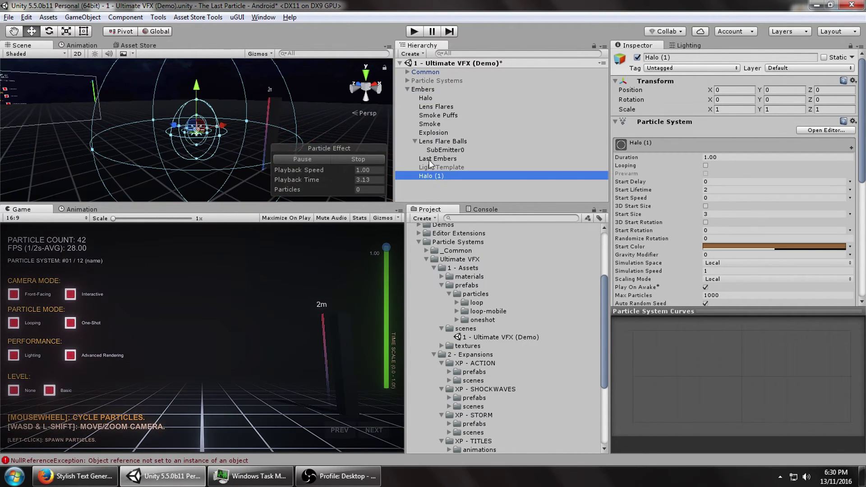
{"action": "left_click_drag", "start_coordinate": [430, 175], "coordinate": [429, 94]}
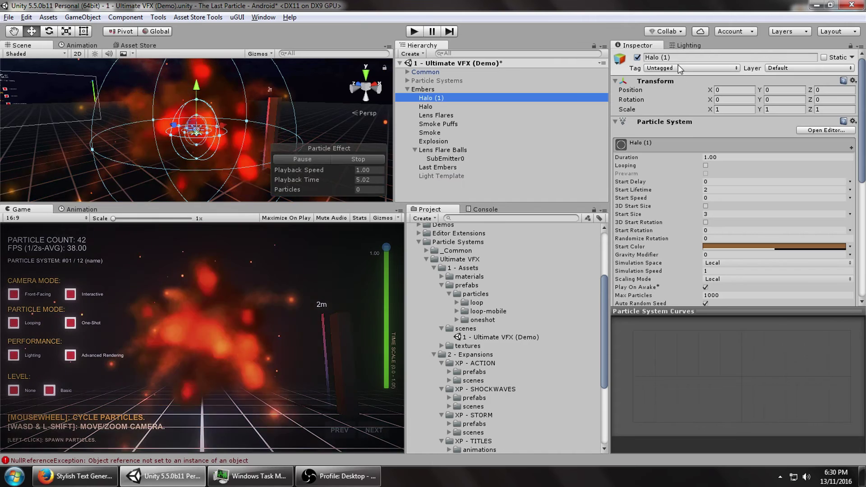
{"action": "left_click", "coordinate": [679, 58]}
{"action": "type", "text": "Light PS"}
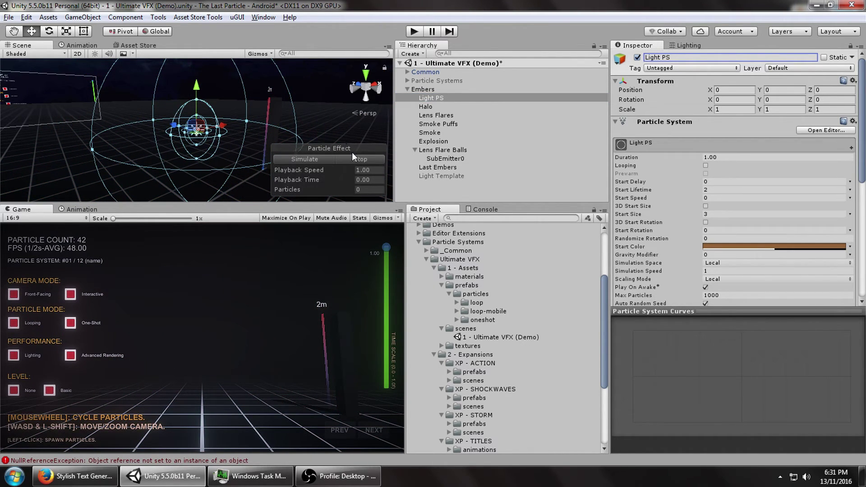
Preview the effect and set the Light PS renderer's Render Mode to None
{"action": "left_click", "coordinate": [320, 161]}
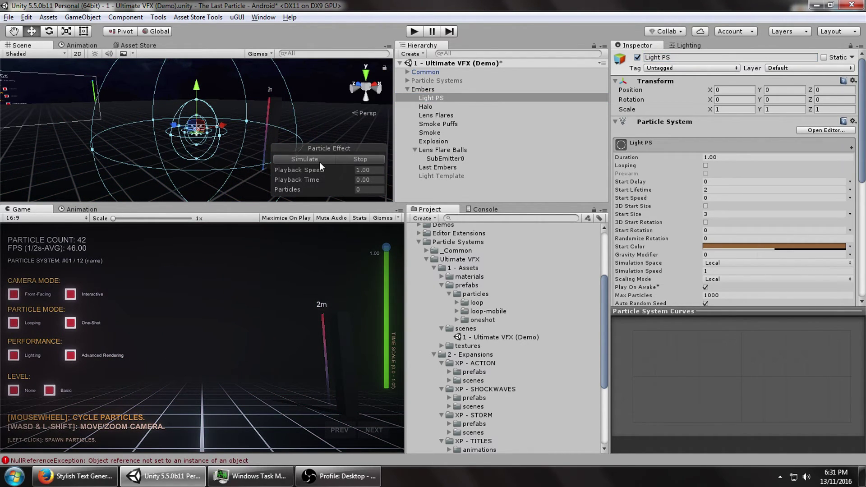
{"action": "left_click", "coordinate": [318, 162]}
{"action": "scroll", "coordinate": [744, 190], "scroll_direction": "down", "scroll_amount": 9}
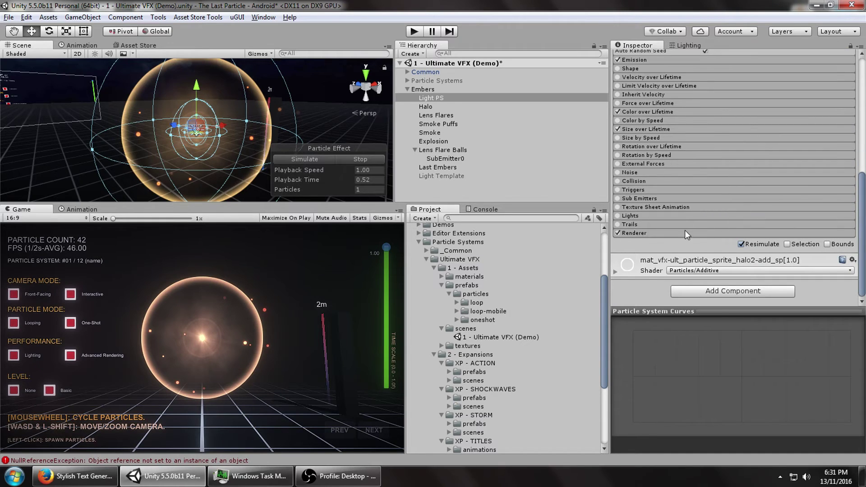
{"action": "left_click", "coordinate": [685, 233]}
{"action": "left_click", "coordinate": [722, 241]}
{"action": "left_click", "coordinate": [715, 314]}
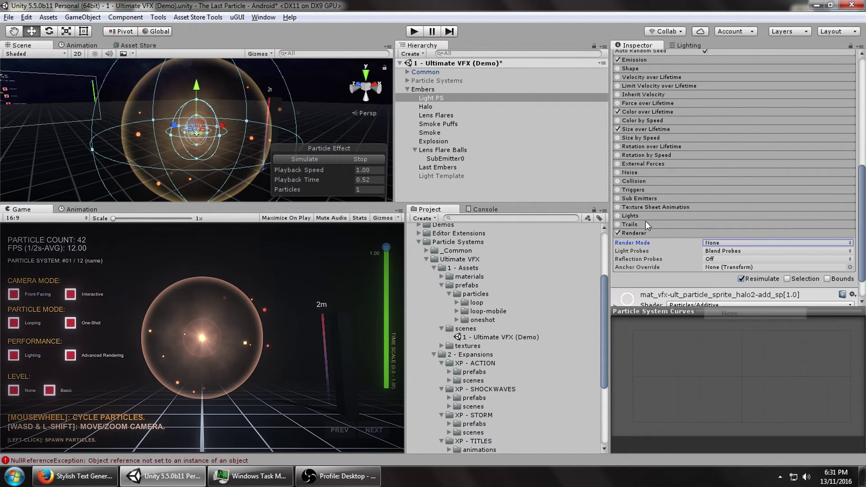
Enable the Lights module on Light PS, assign Light Template as its light, and replay the effect
{"action": "left_click", "coordinate": [618, 216]}
{"action": "left_click", "coordinate": [631, 216]}
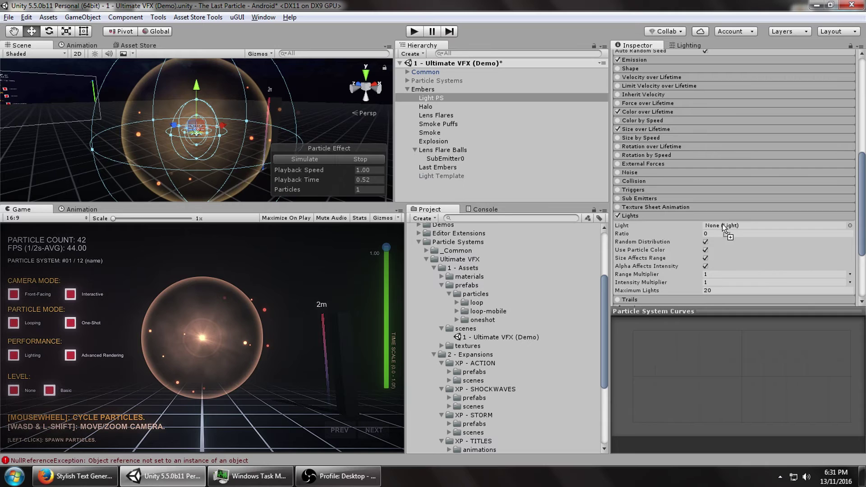
{"action": "left_click", "coordinate": [310, 159]}
{"action": "left_click", "coordinate": [363, 161]}
{"action": "left_click", "coordinate": [321, 161]}
{"action": "left_click", "coordinate": [345, 161]}
Set the Light PS lights' Range Multiplier to 10 and replay the effect
{"action": "left_click", "coordinate": [722, 274]}
{"action": "type", "text": "10"}
{"action": "left_click", "coordinate": [361, 161]}
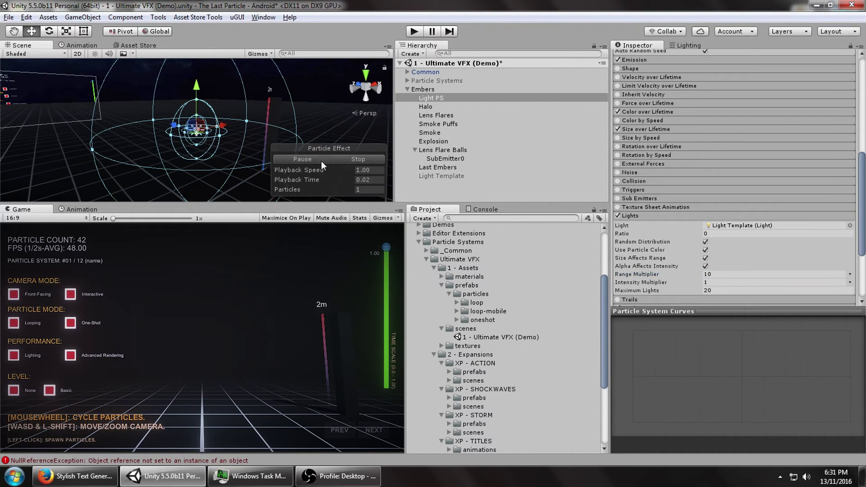
{"action": "left_click", "coordinate": [321, 161]}
Set the Light PS lights' Intensity Multiplier to 10 and replay the effect
{"action": "left_click", "coordinate": [712, 283]}
{"action": "type", "text": "5"}
{"action": "key", "text": "BackSpace"}
{"action": "type", "text": "10"}
{"action": "key", "text": "Return"}
{"action": "left_click", "coordinate": [339, 161]}
{"action": "left_click", "coordinate": [323, 161]}
Set the Light PS lights' Ratio to 1 and replay the explosion to preview the lighting
{"action": "left_click", "coordinate": [713, 233]}
{"action": "type", "text": "1"}
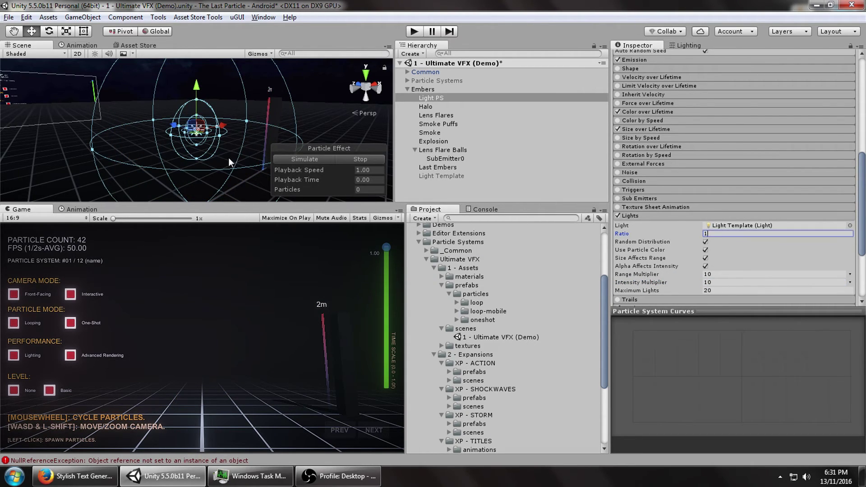
{"action": "left_click", "coordinate": [327, 159]}
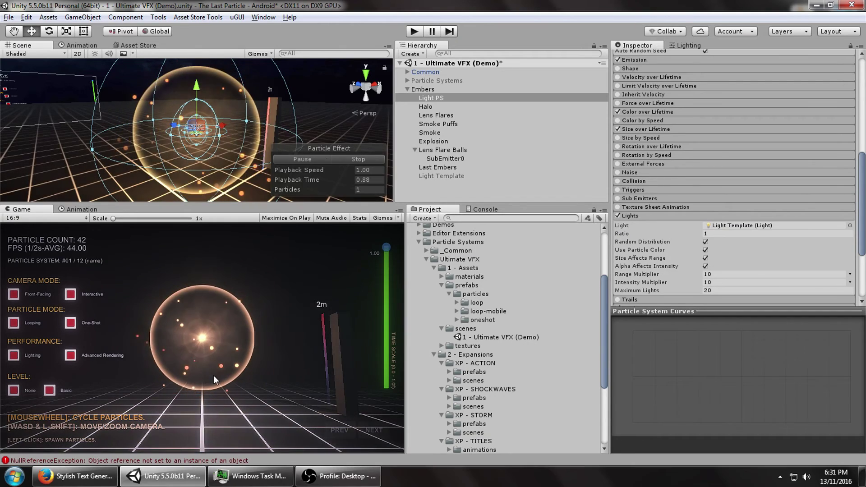
{"action": "left_click", "coordinate": [362, 158]}
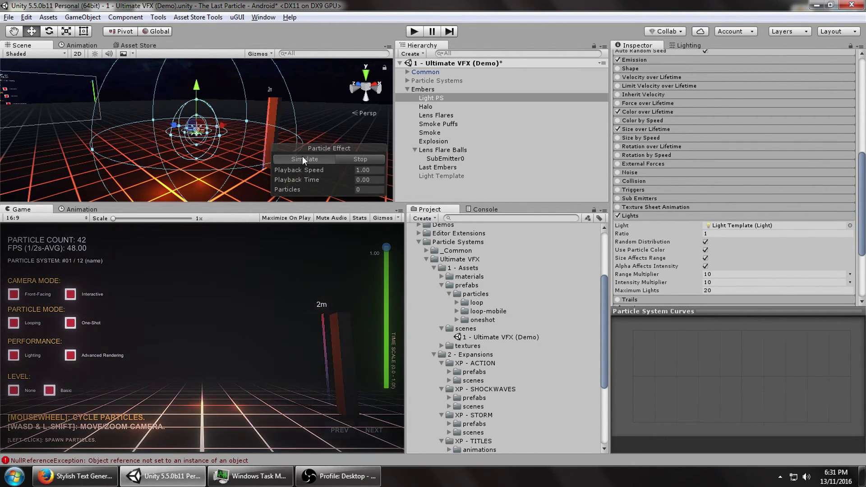
{"action": "left_click", "coordinate": [302, 156]}
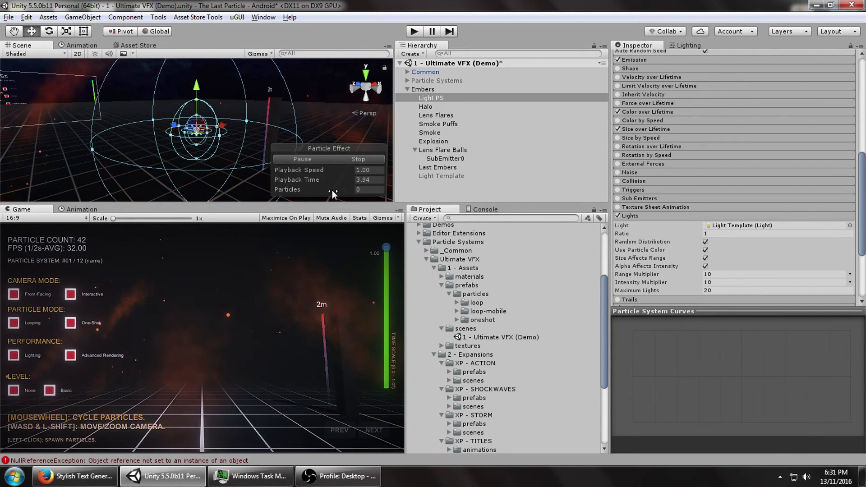
Replay the explosion several times from different views to examine how Light PS illuminates the floor and surrounding objects
{"action": "left_click", "coordinate": [338, 161]}
{"action": "left_click", "coordinate": [325, 158]}
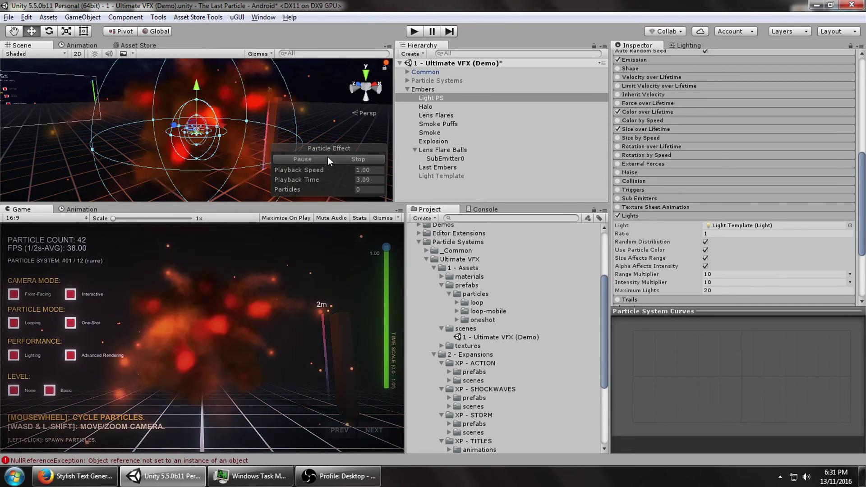
{"action": "left_click", "coordinate": [355, 157]}
{"action": "left_click", "coordinate": [300, 158]}
{"action": "scroll", "coordinate": [235, 158], "scroll_direction": "down", "scroll_amount": 5}
{"action": "left_click_drag", "start_coordinate": [135, 181], "coordinate": [230, 157], "text": "alt"}
{"action": "left_click", "coordinate": [361, 159]}
{"action": "left_click", "coordinate": [316, 159]}
{"action": "mouse_move", "coordinate": [862, 188]}
{"action": "left_mouse_down"}
{"action": "mouse_move", "coordinate": [863, 138]}
{"action": "mouse_move", "coordinate": [865, 196]}
{"action": "left_mouse_up"}
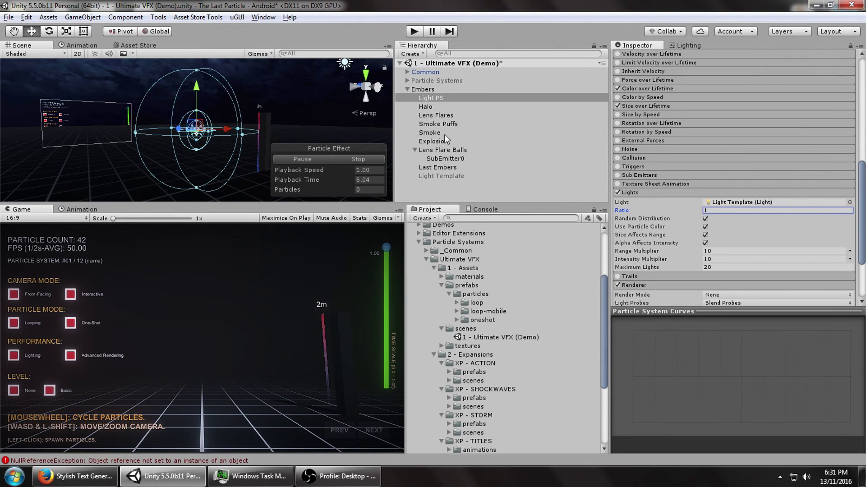
Enable the Trails module on the Last Embers system
{"action": "left_click", "coordinate": [443, 167]}
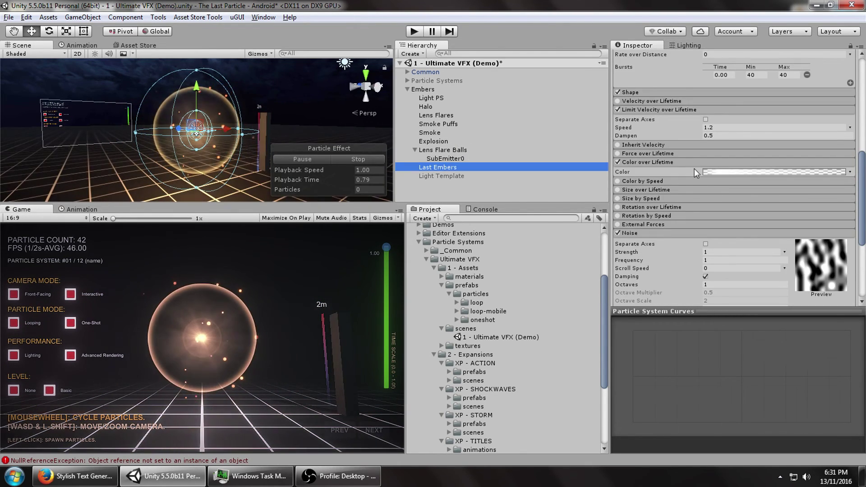
{"action": "scroll", "coordinate": [681, 198], "scroll_direction": "down", "scroll_amount": 5}
{"action": "left_click", "coordinate": [618, 247]}
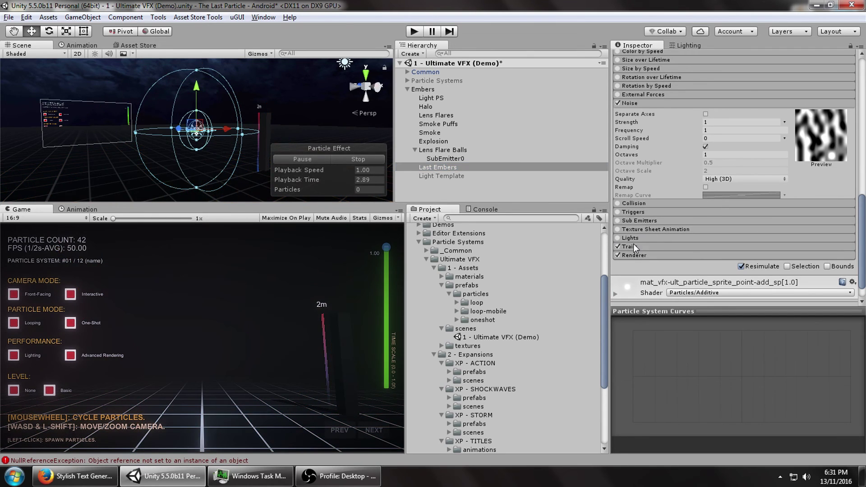
{"action": "scroll", "coordinate": [767, 230], "scroll_direction": "down", "scroll_amount": 4}
{"action": "scroll", "coordinate": [658, 258], "scroll_direction": "down", "scroll_amount": 2}
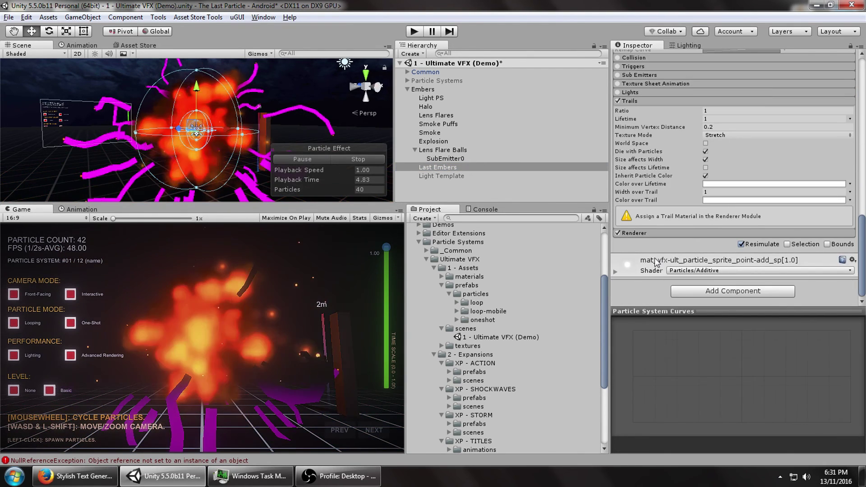
Assign the material mat_vfx-ult_particle_sprite_capsule3-add_sp[1.0] as the Trail Material in the Last Embers renderer
{"action": "left_click", "coordinate": [643, 233]}
{"action": "left_click", "coordinate": [851, 268]}
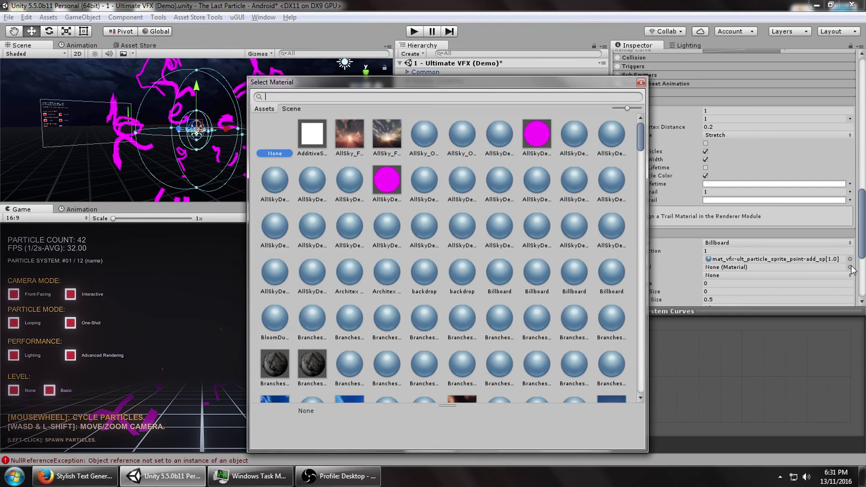
{"action": "type", "text": "capsul"}
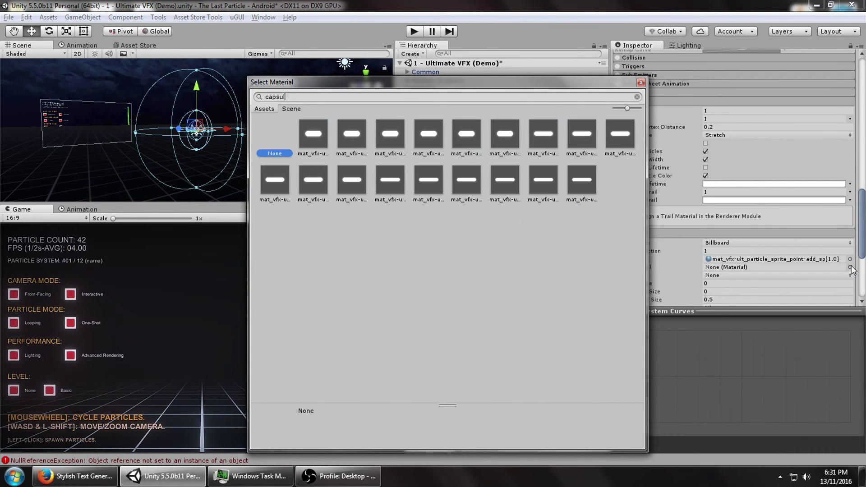
{"action": "left_click", "coordinate": [545, 180]}
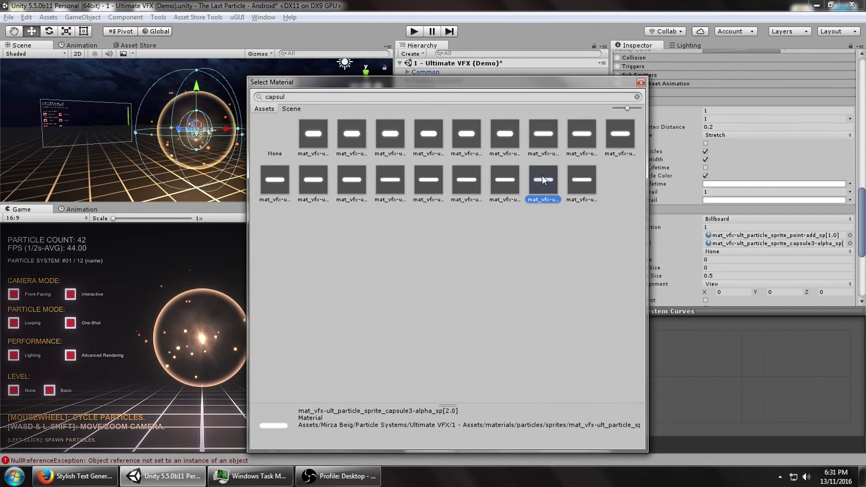
{"action": "left_click", "coordinate": [504, 178]}
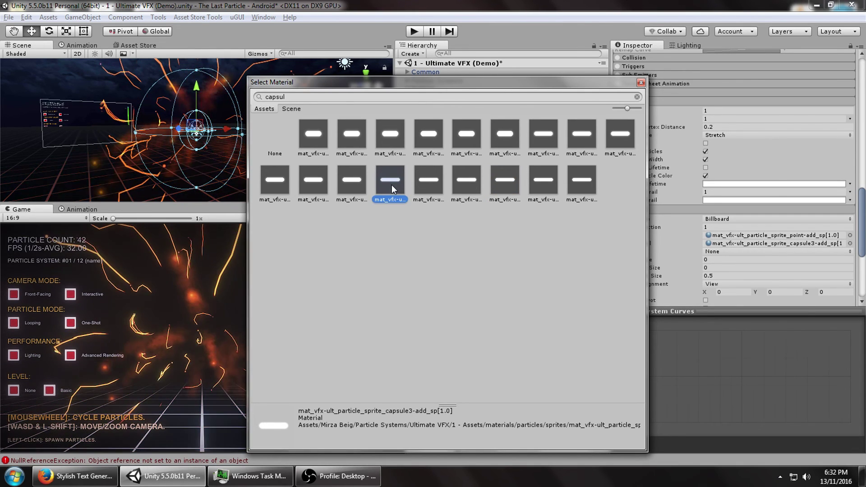
{"action": "double_click", "coordinate": [391, 185]}
Set the Last Embers trails' Minimum Vertex Distance to 0 and replay the explosion to preview the trails
{"action": "left_click", "coordinate": [717, 127]}
{"action": "type", "text": "0"}
{"action": "left_click", "coordinate": [317, 158]}
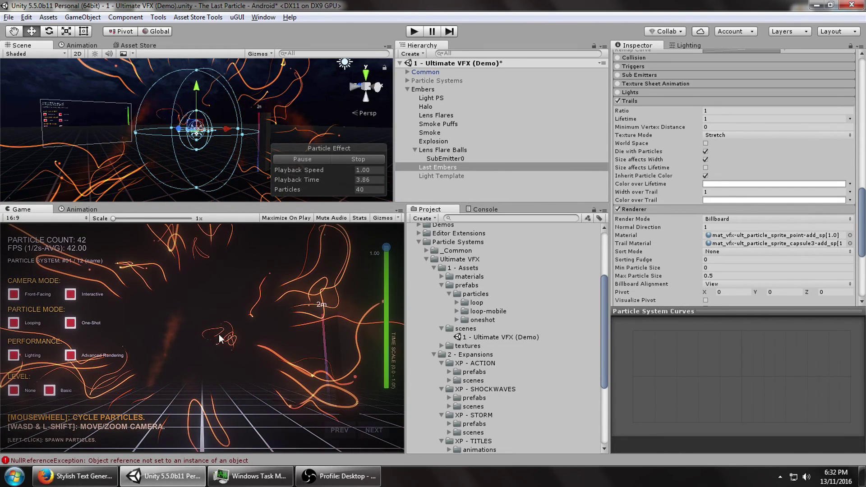
{"action": "scroll", "coordinate": [670, 185], "scroll_direction": "up", "scroll_amount": 3}
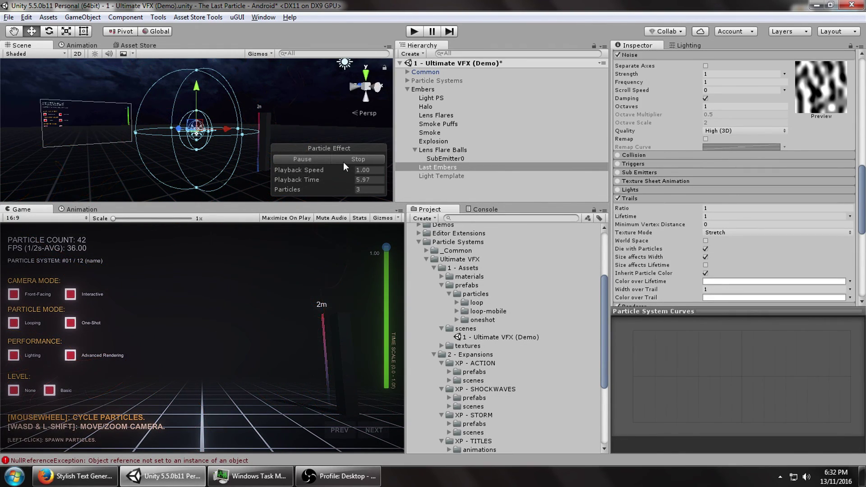
{"action": "scroll", "coordinate": [668, 182], "scroll_direction": "up", "scroll_amount": 3}
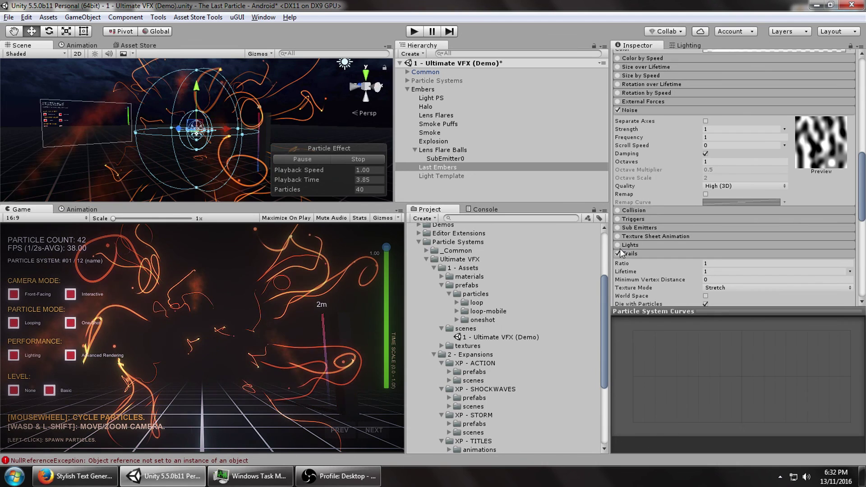
{"action": "left_click", "coordinate": [342, 161]}
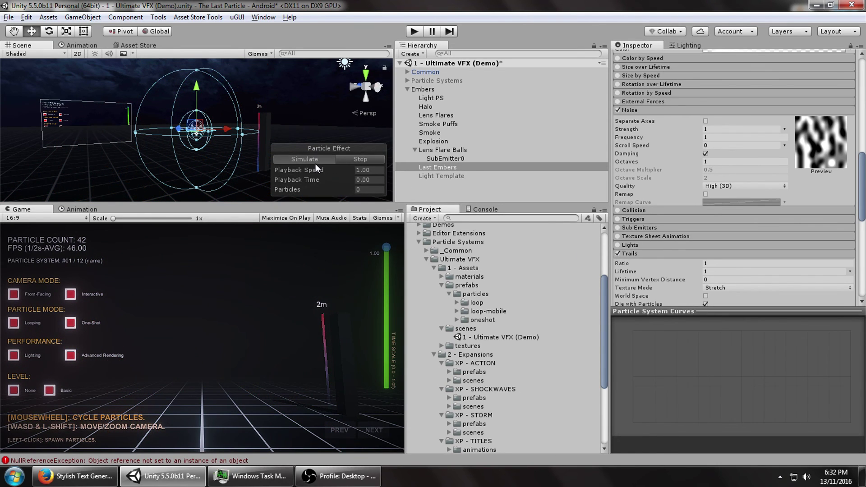
{"action": "left_click", "coordinate": [316, 163]}
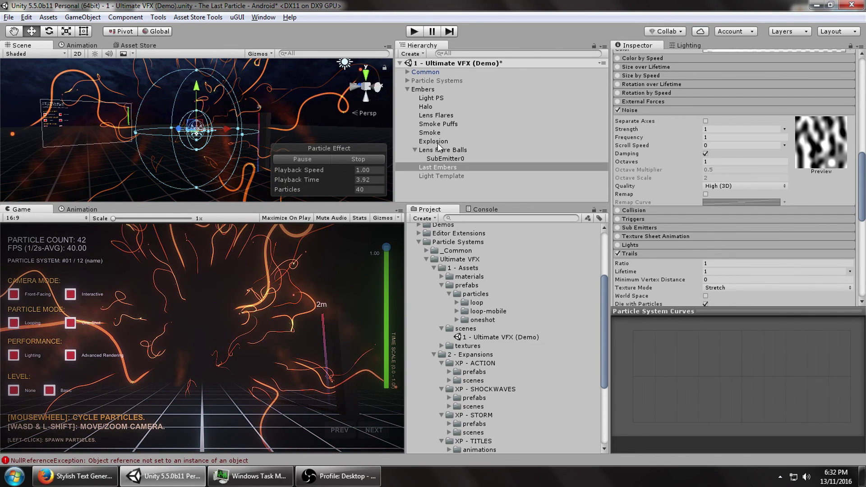
Turn off the Trails module on Last Embers and replay the effect
{"action": "left_click", "coordinate": [641, 280]}
{"action": "left_click", "coordinate": [618, 254]}
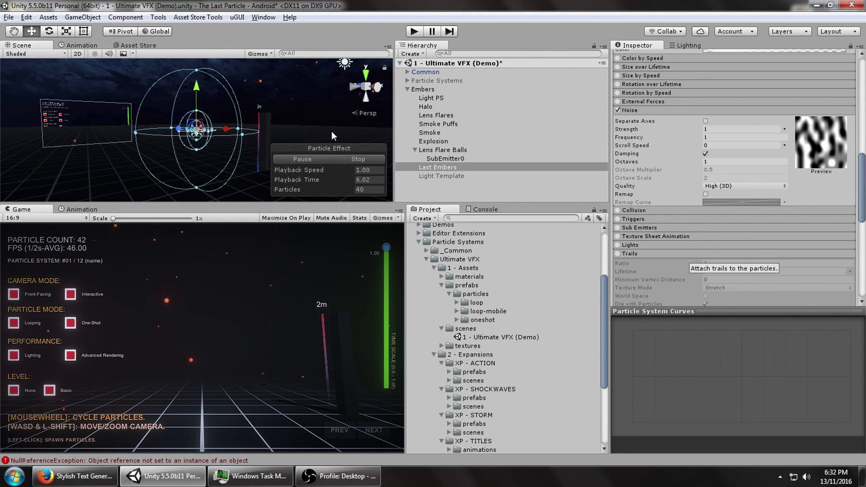
{"action": "left_click", "coordinate": [341, 158]}
{"action": "left_click", "coordinate": [311, 160]}
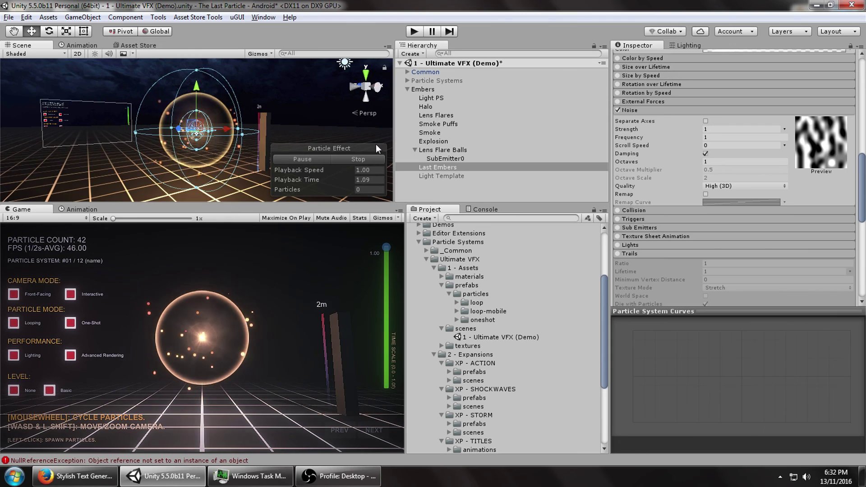
Orbit the scene around the explosion and replay it to check the effect without trails
{"action": "left_click_drag", "start_coordinate": [253, 172], "coordinate": [199, 170], "text": "alt"}
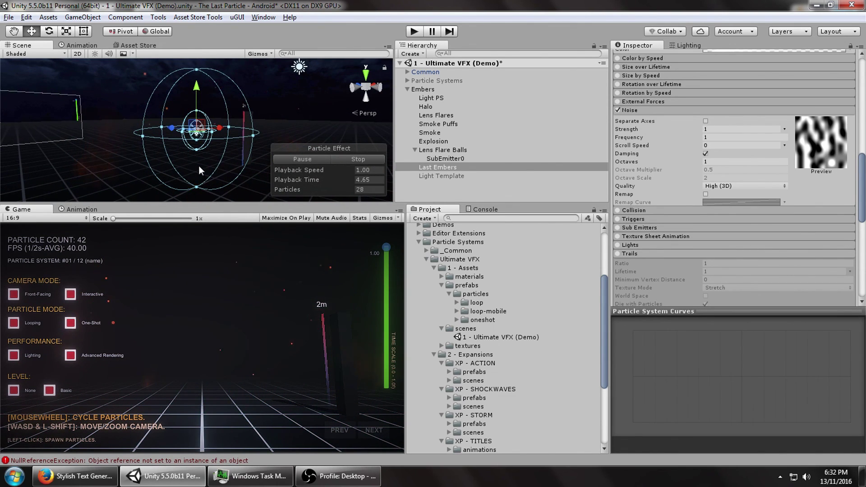
{"action": "left_click", "coordinate": [352, 159]}
{"action": "left_click", "coordinate": [307, 159]}
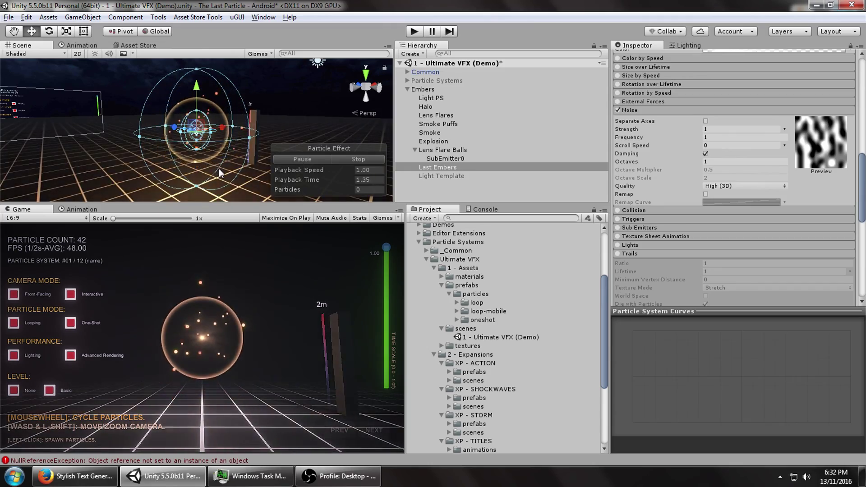